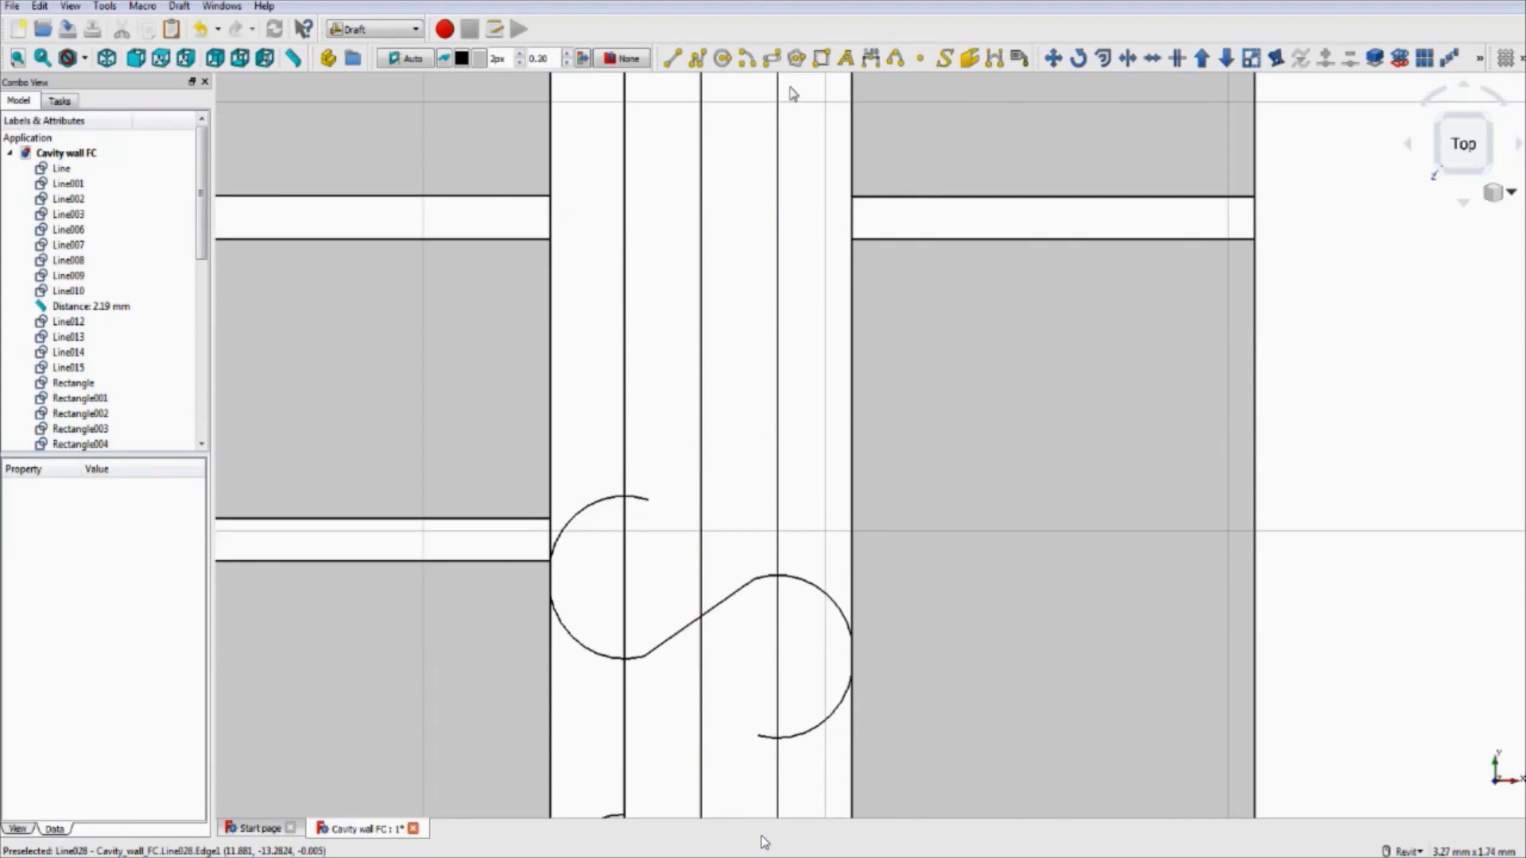
- Start the Draft Arc tool for the next insulation curve
click(747, 58)
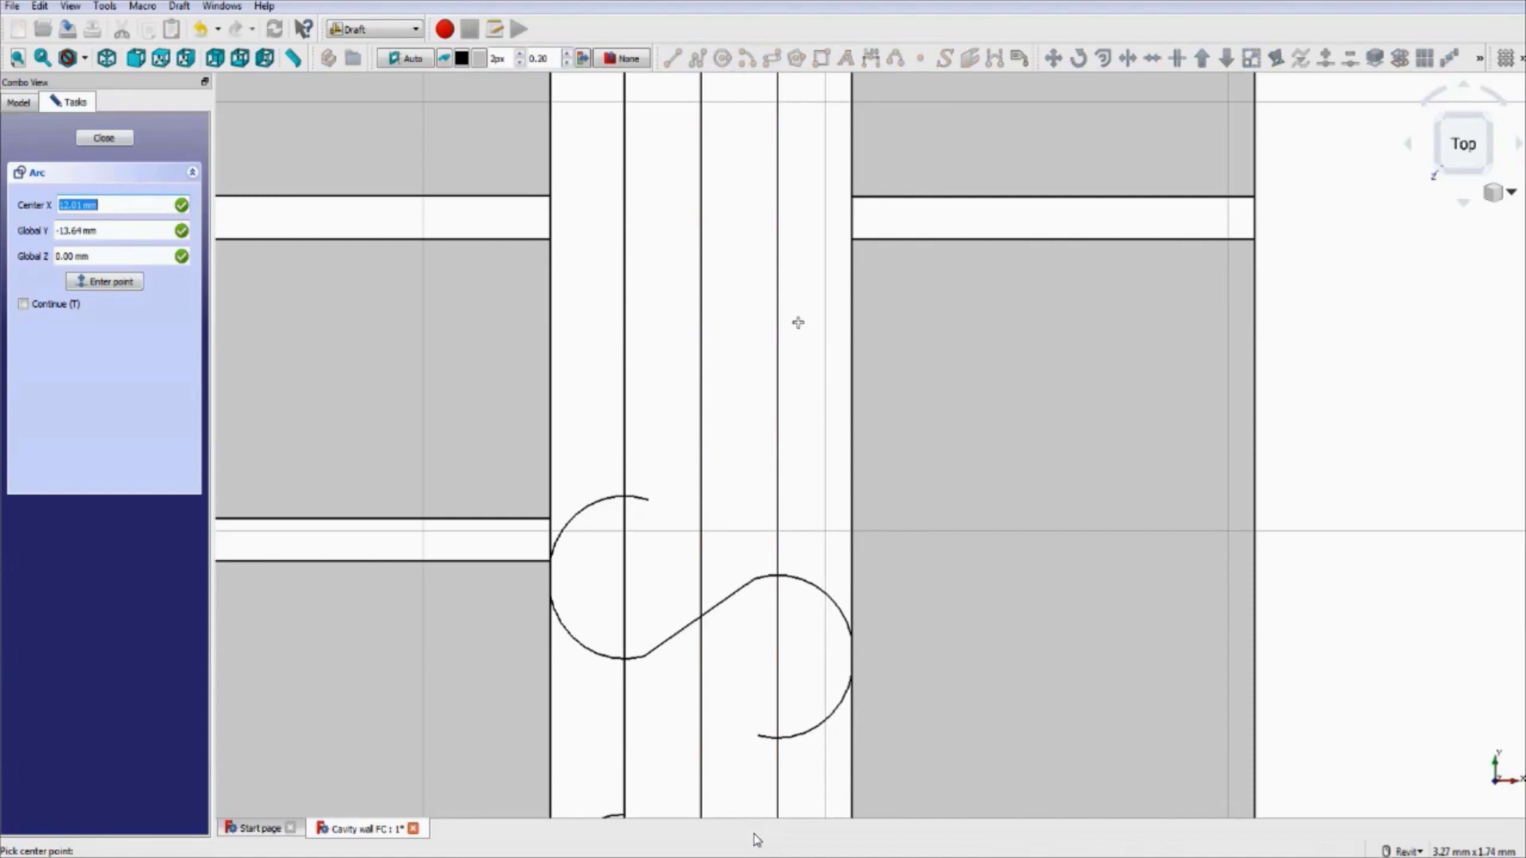
- Draw an open arc in the upper cavity, placing its centre, start angle and end
click(778, 308)
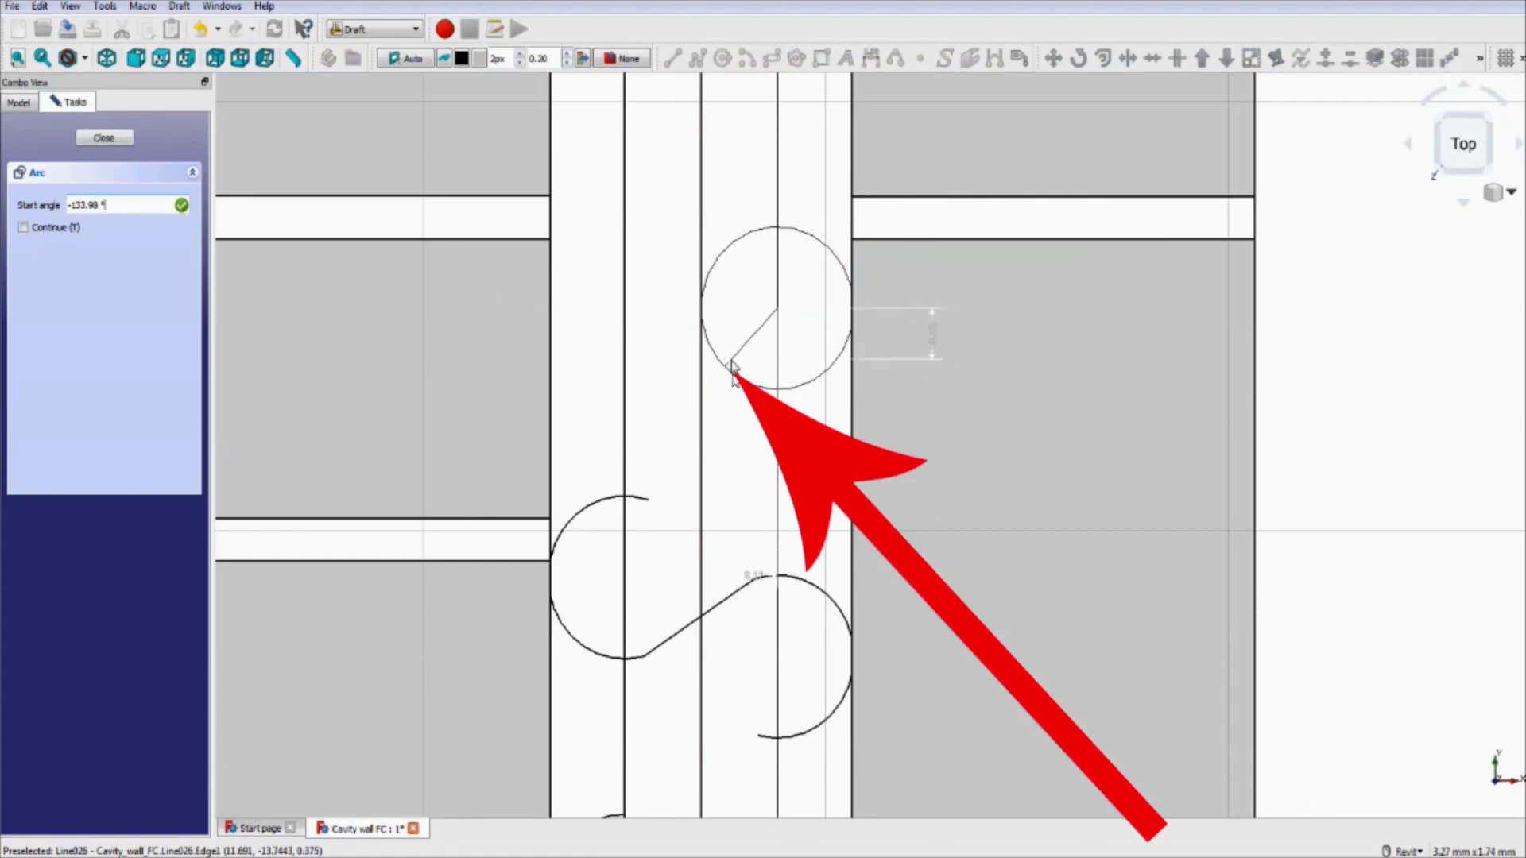
click(732, 367)
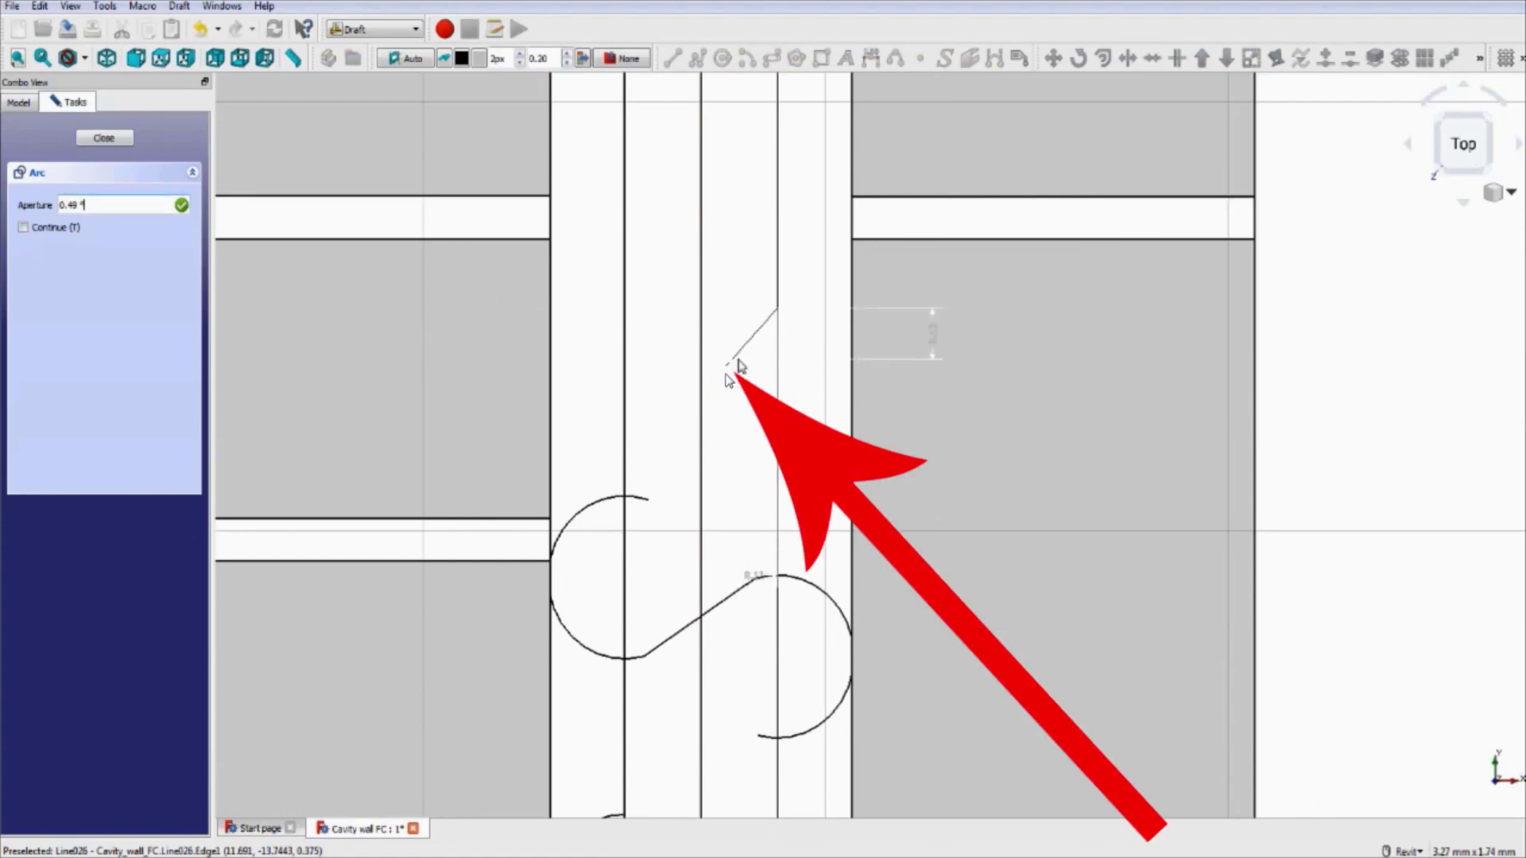
click(748, 275)
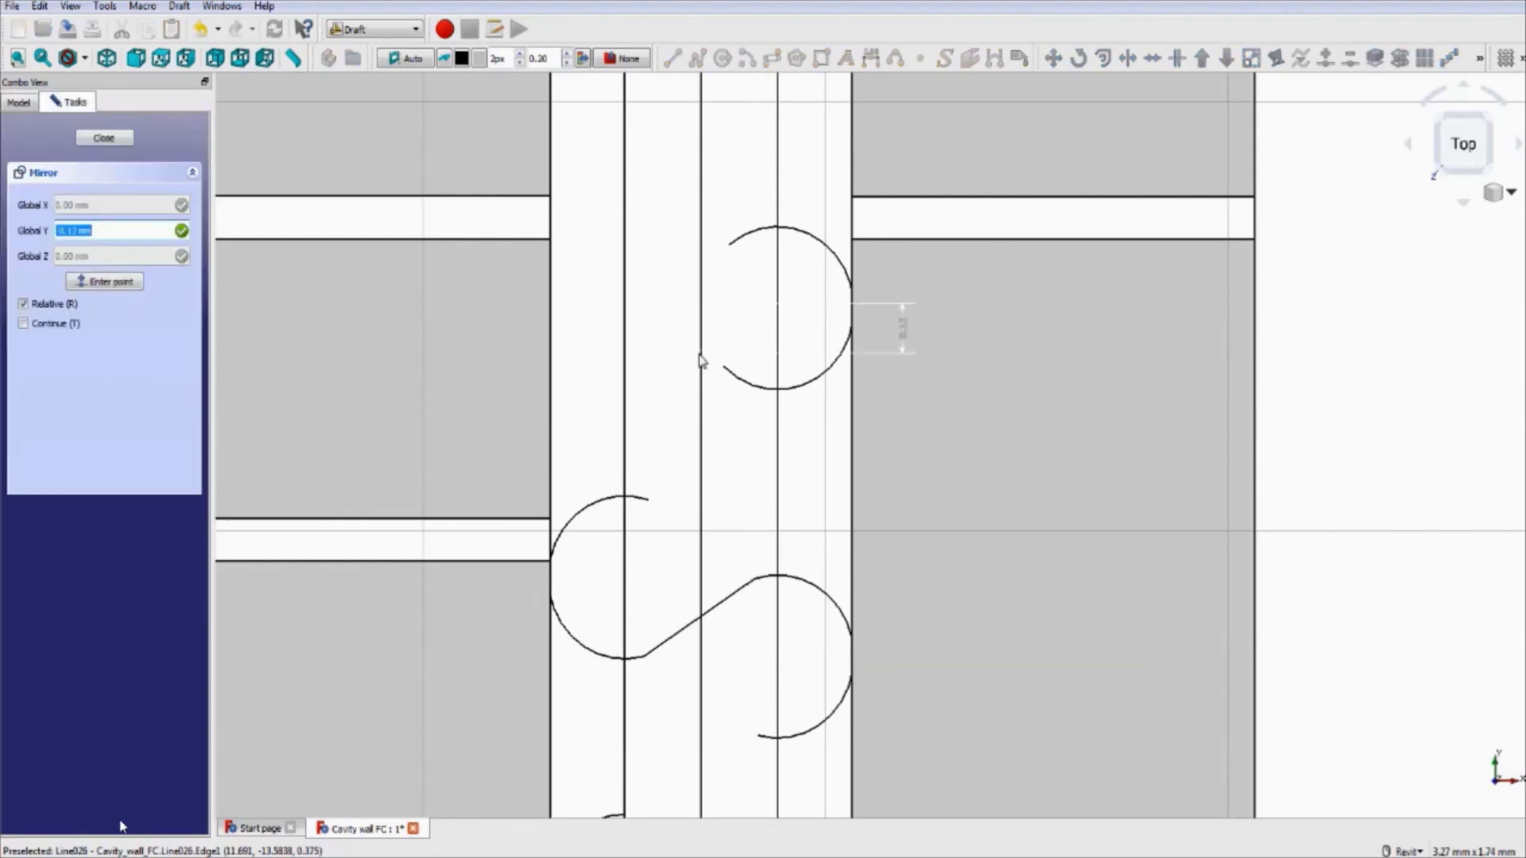
- Mirror the upper arc across the vertical construction line and select the mirrored left copy
right_click(728, 367)
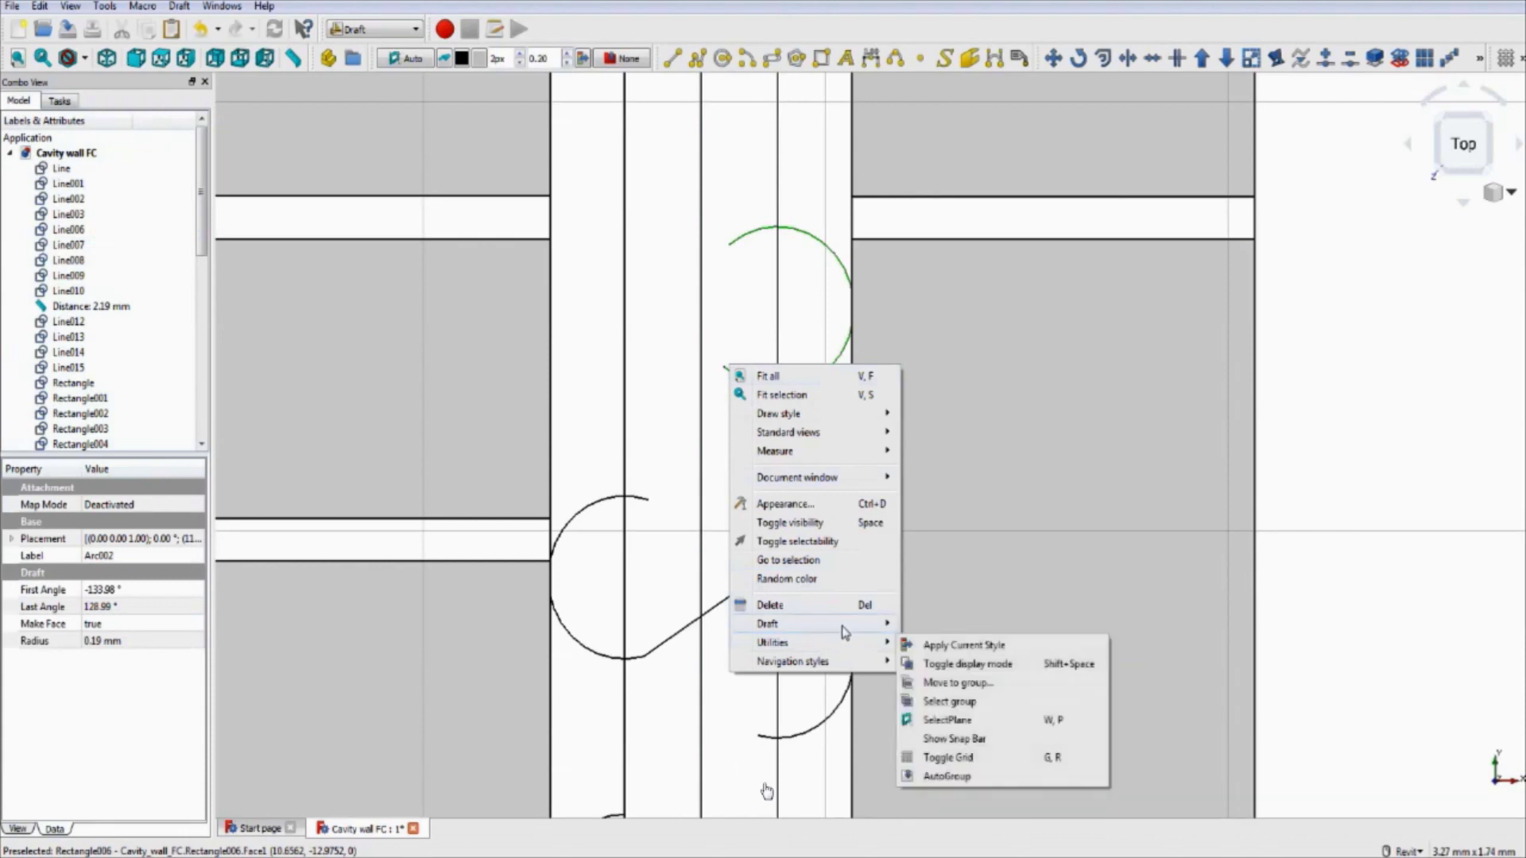
click(778, 836)
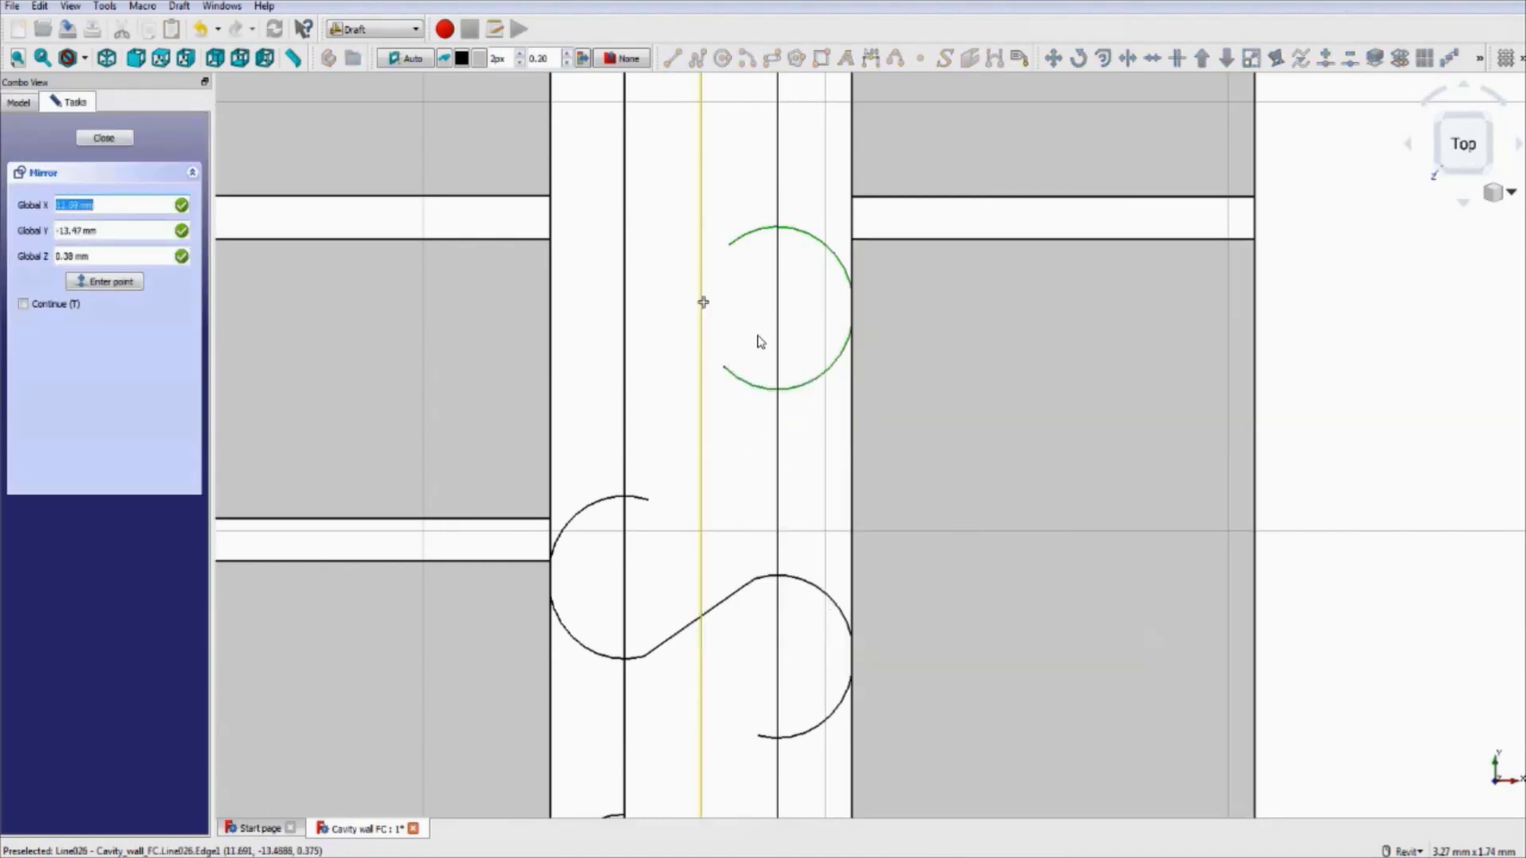
click(713, 351)
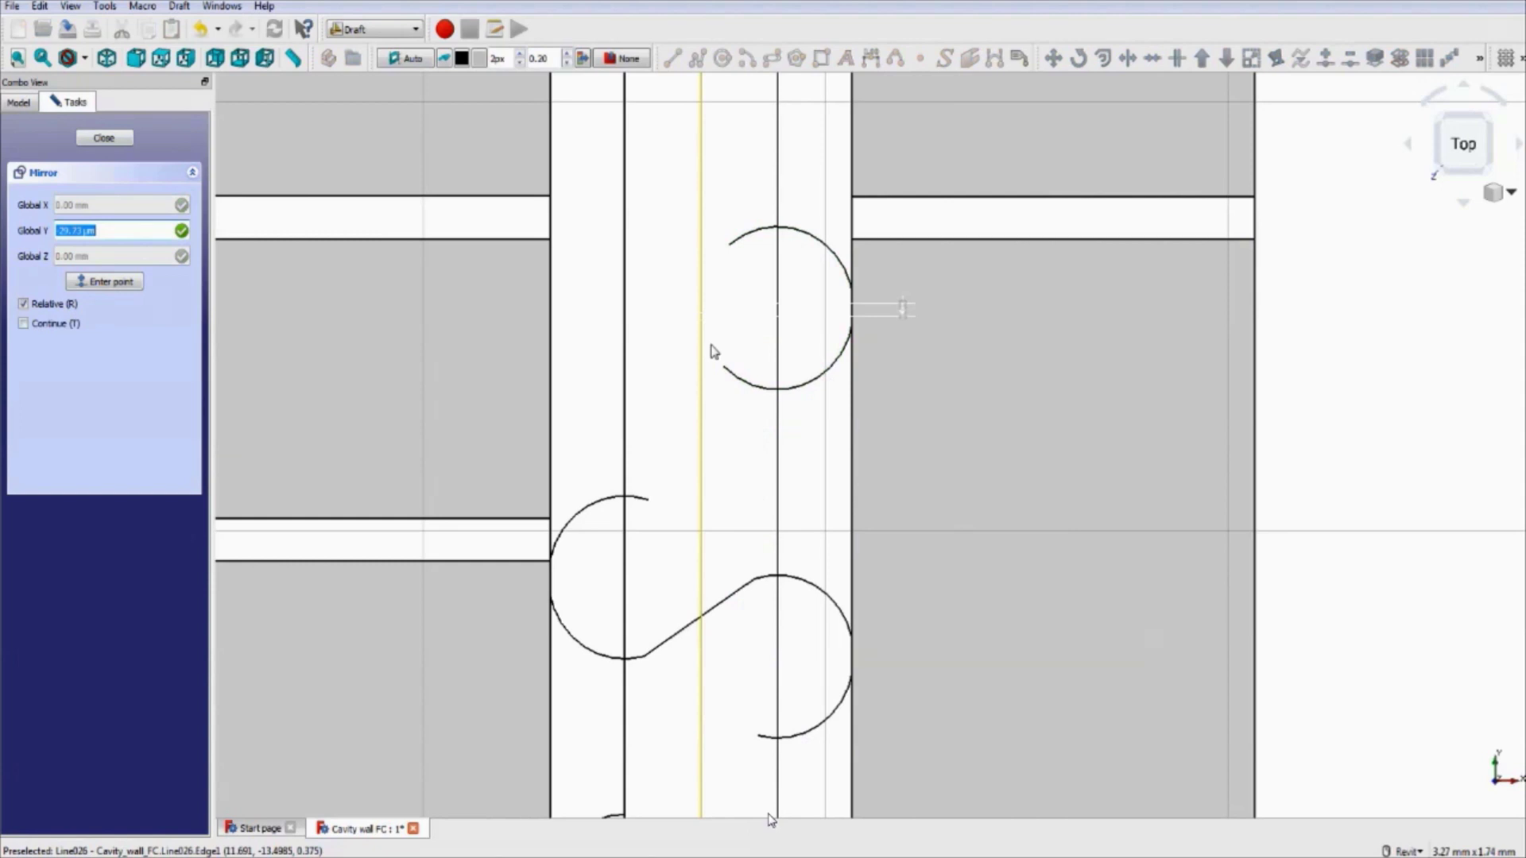
click(701, 364)
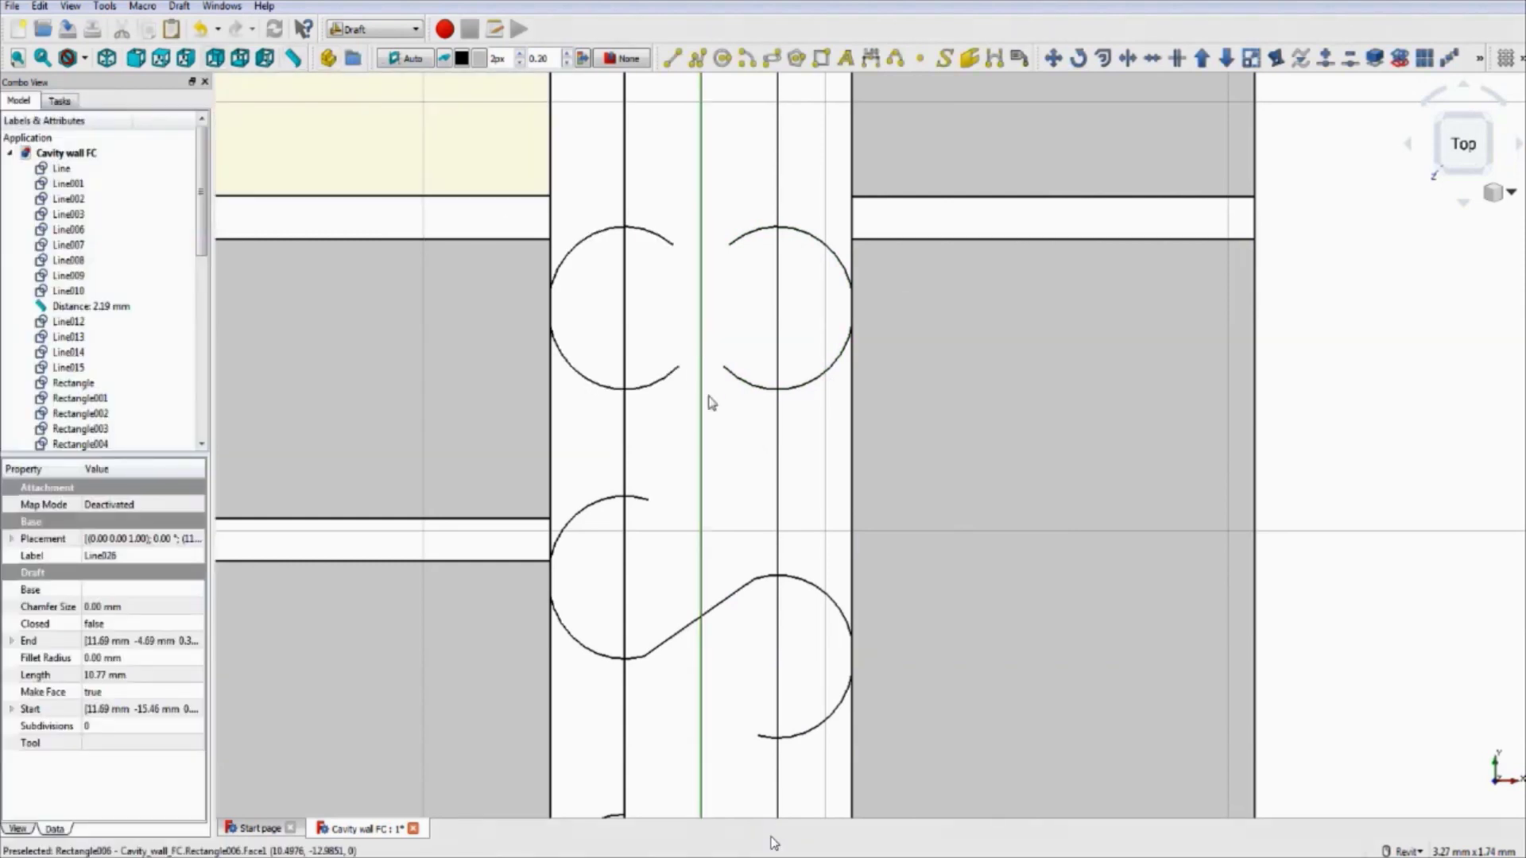
click(673, 377)
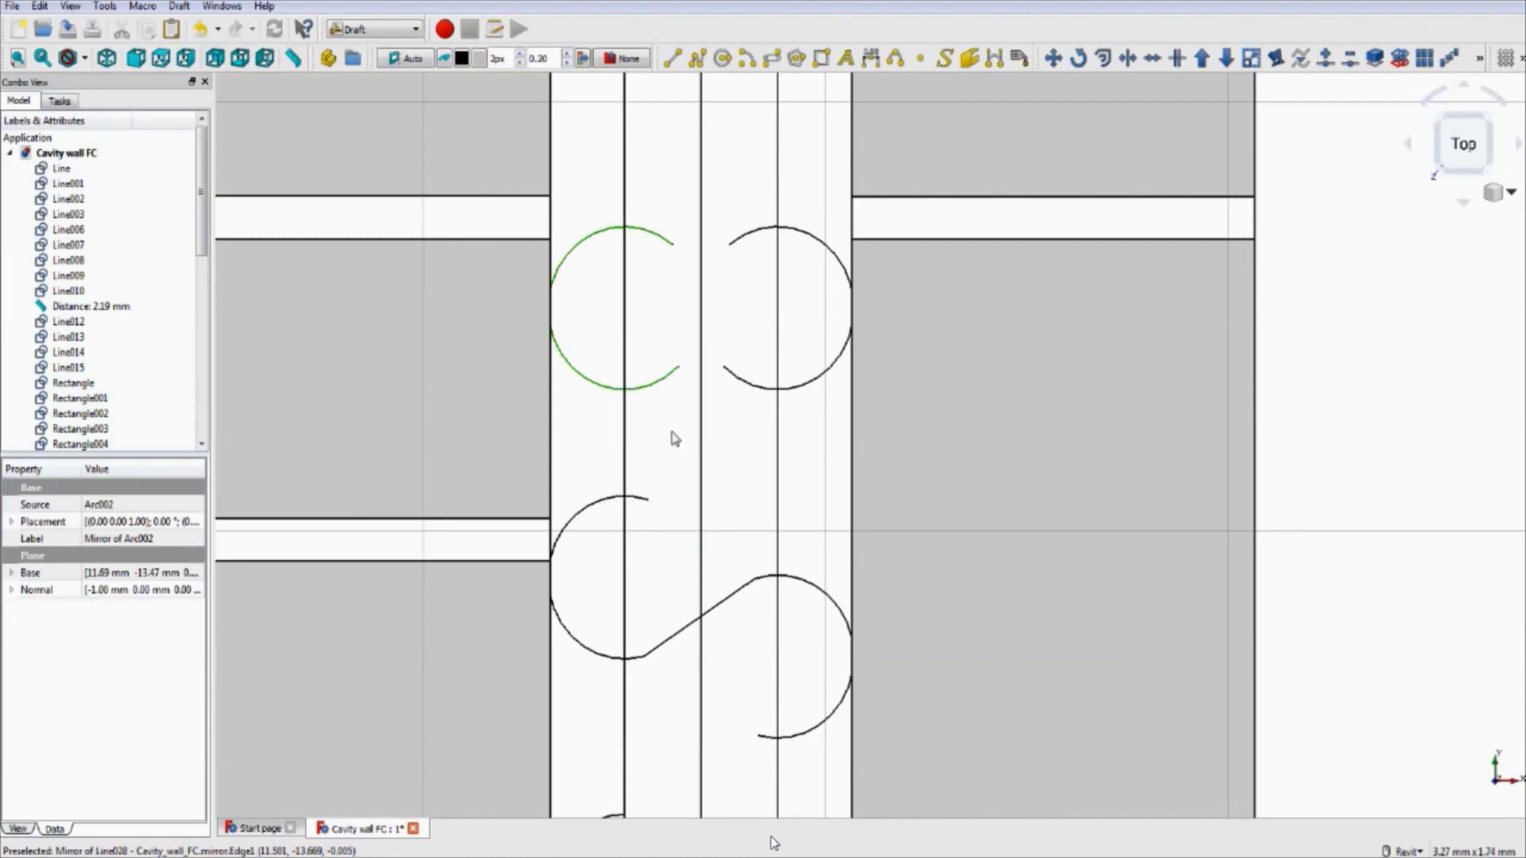
- Move the mirrored left arc with M V so it sits slightly higher than the right arc
key(m)
key(v)
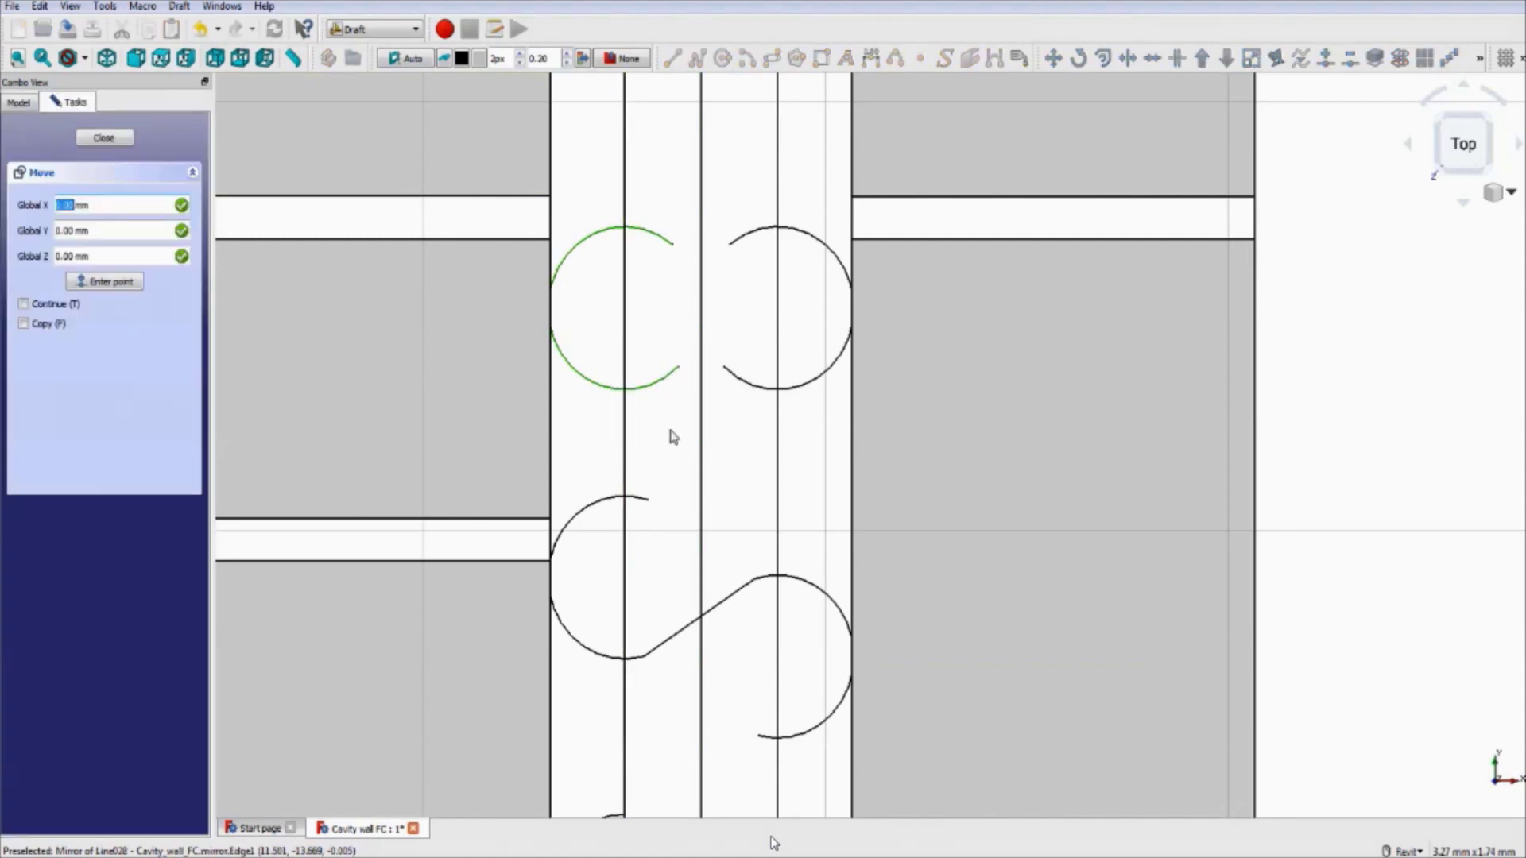
click(624, 387)
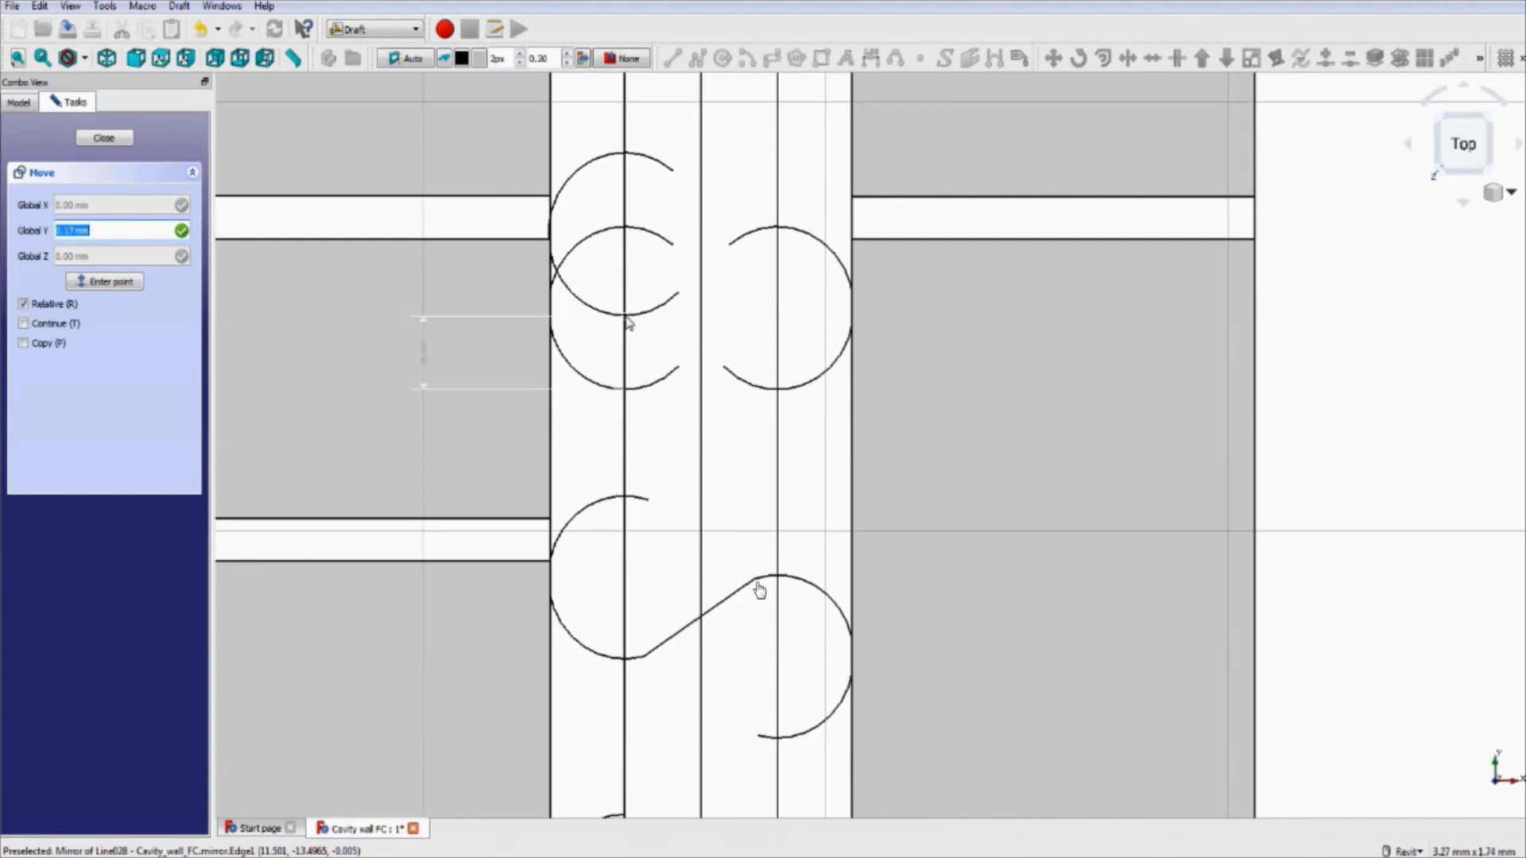
click(759, 590)
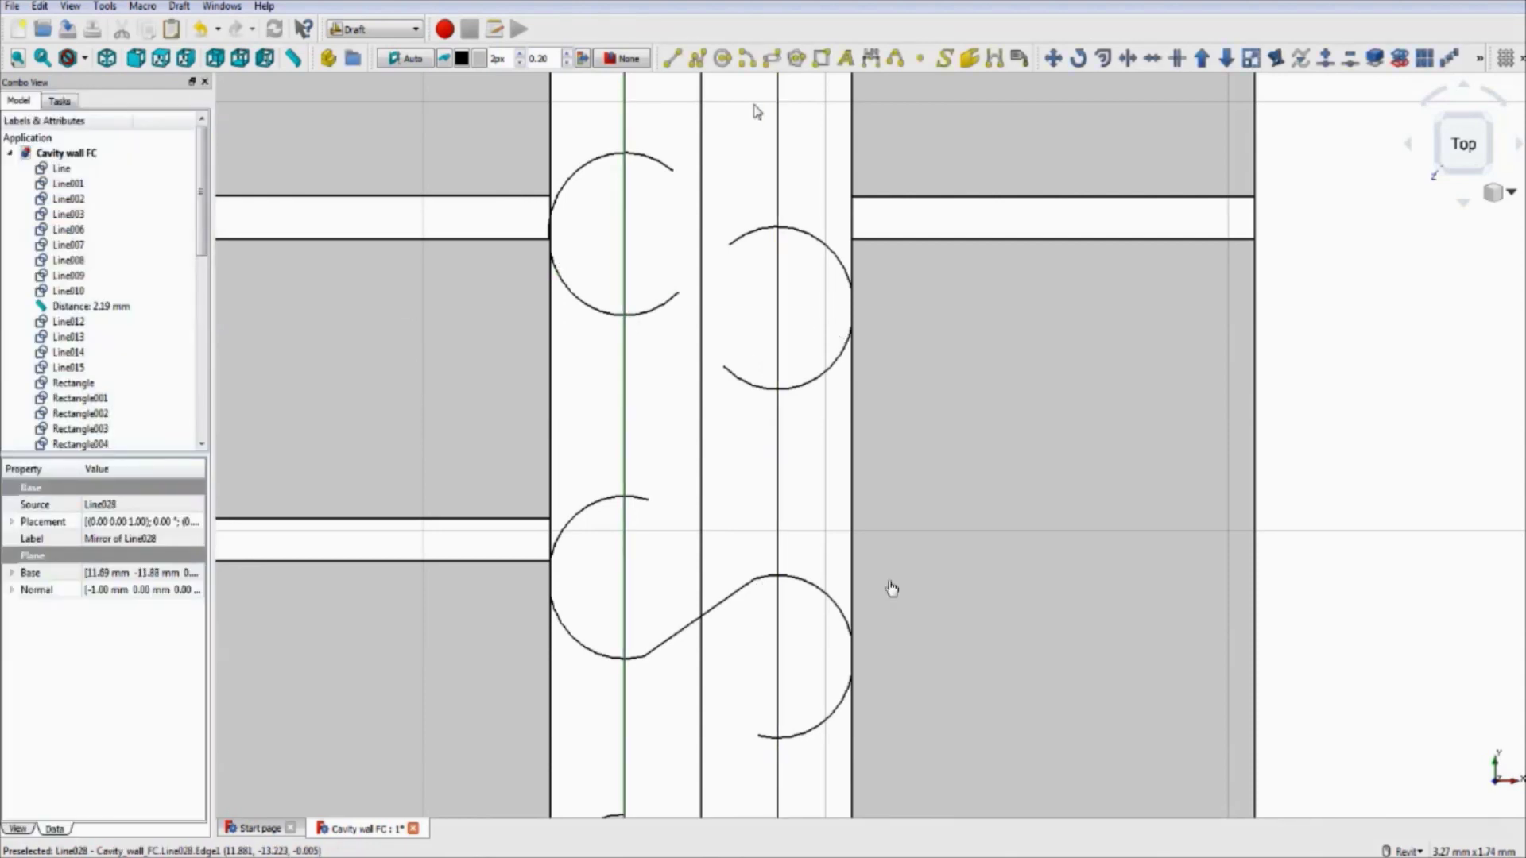
- Draw a Draft Line from the left arc's open end to the right arc's end
click(680, 60)
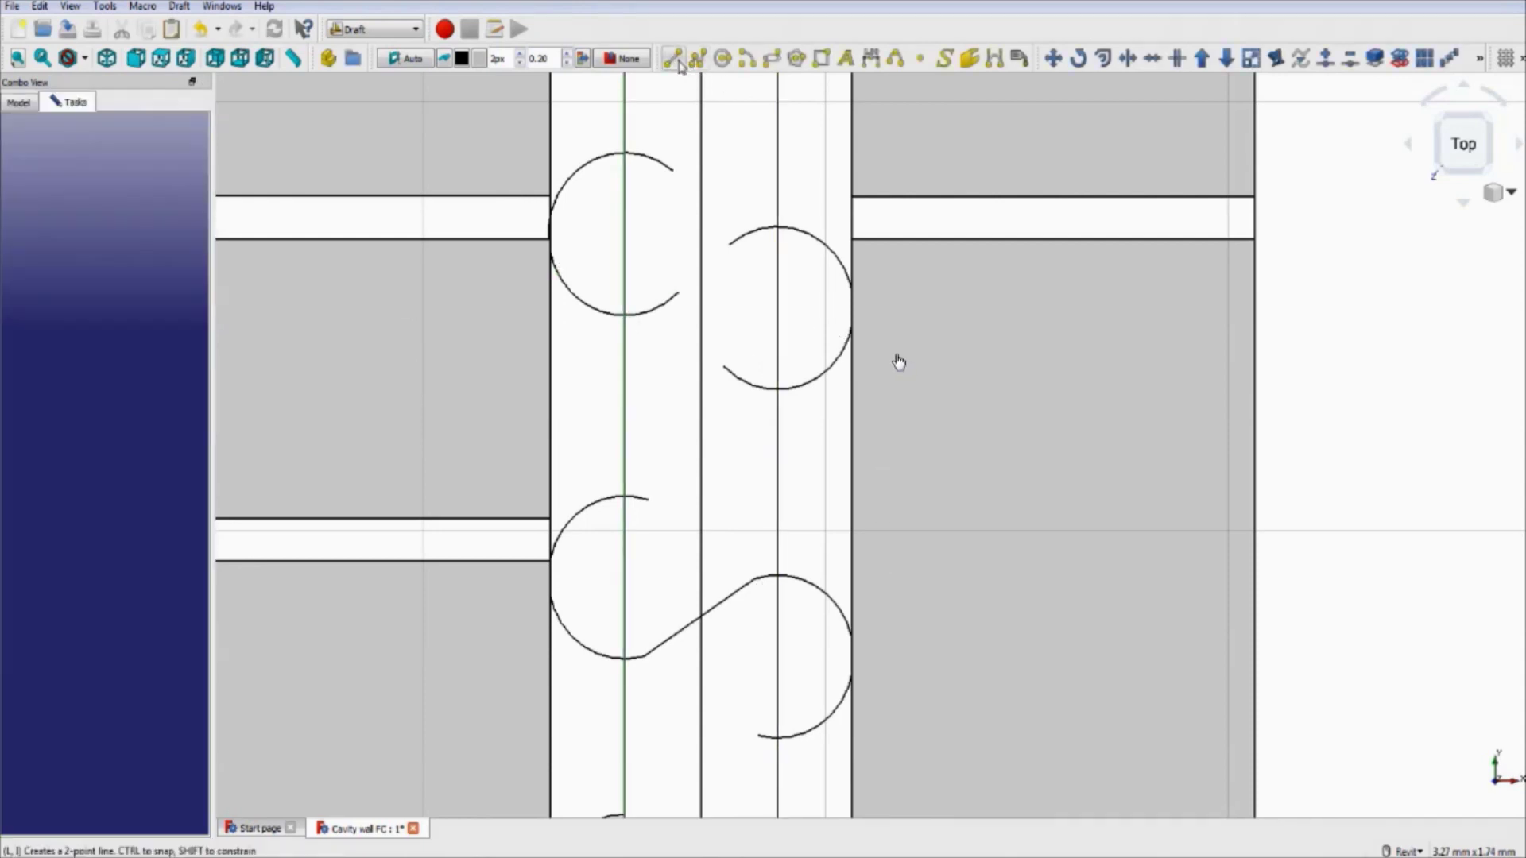
click(680, 294)
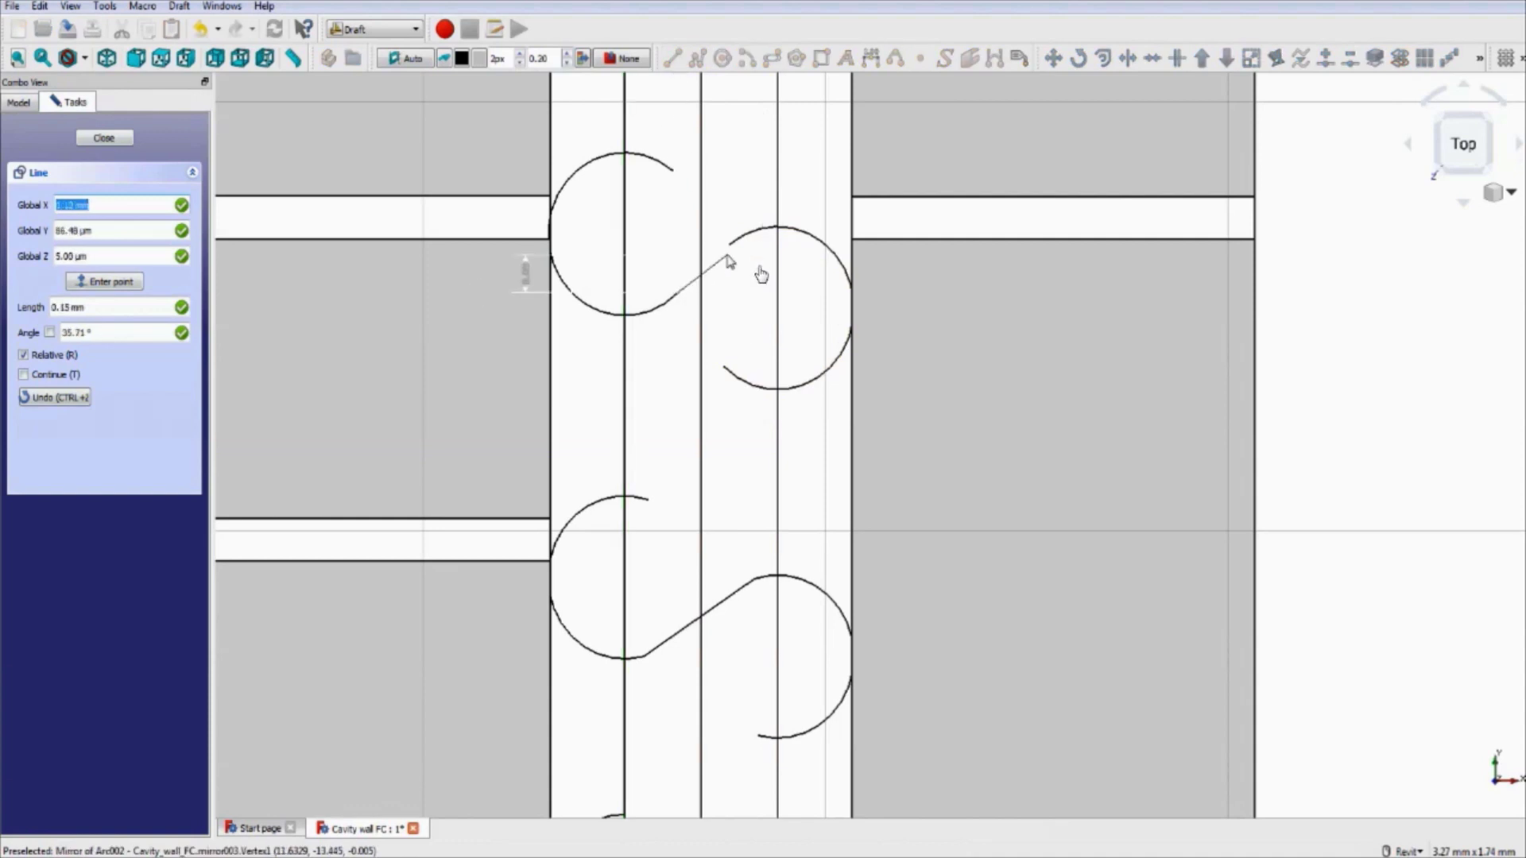
click(730, 248)
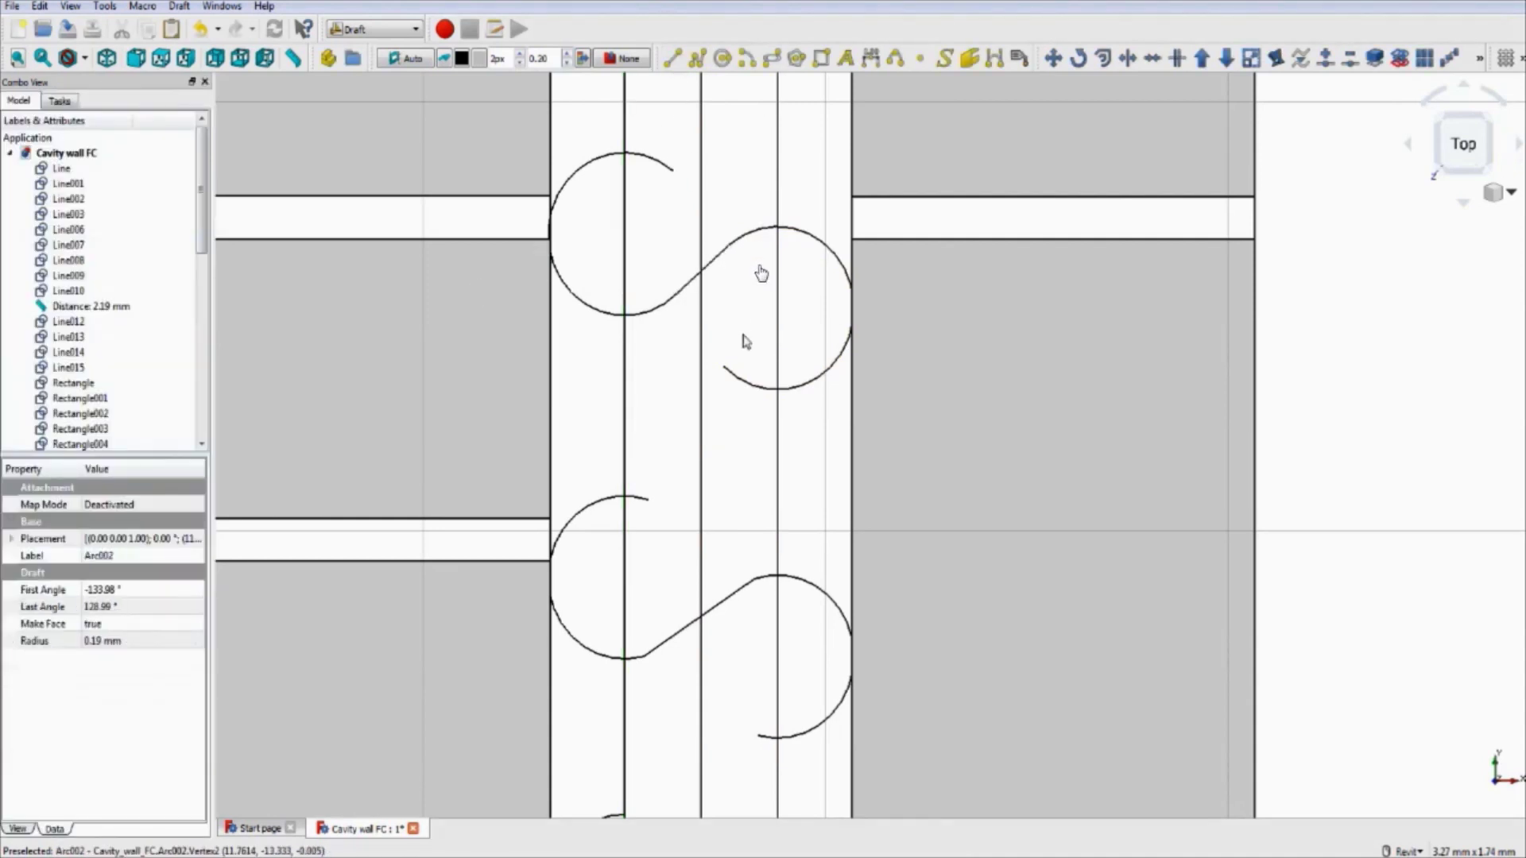
- Select the right arc, the connecting line and the left arc of the new S-curve
middle_drag(733, 300, 702, 459)
scroll(706, 447, up, 2)
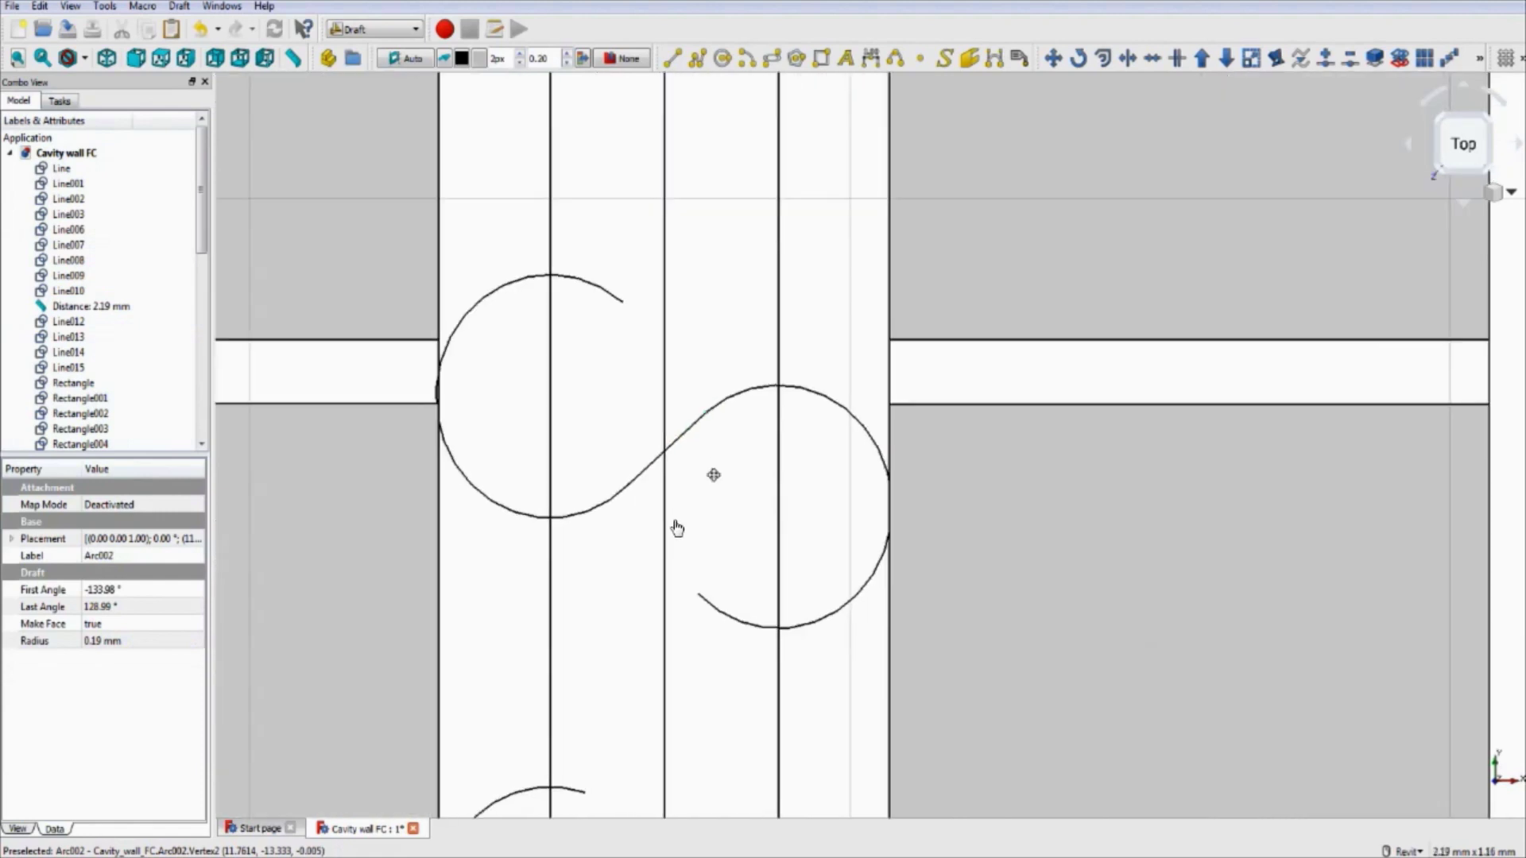
click(755, 632)
ctrl+click(644, 474)
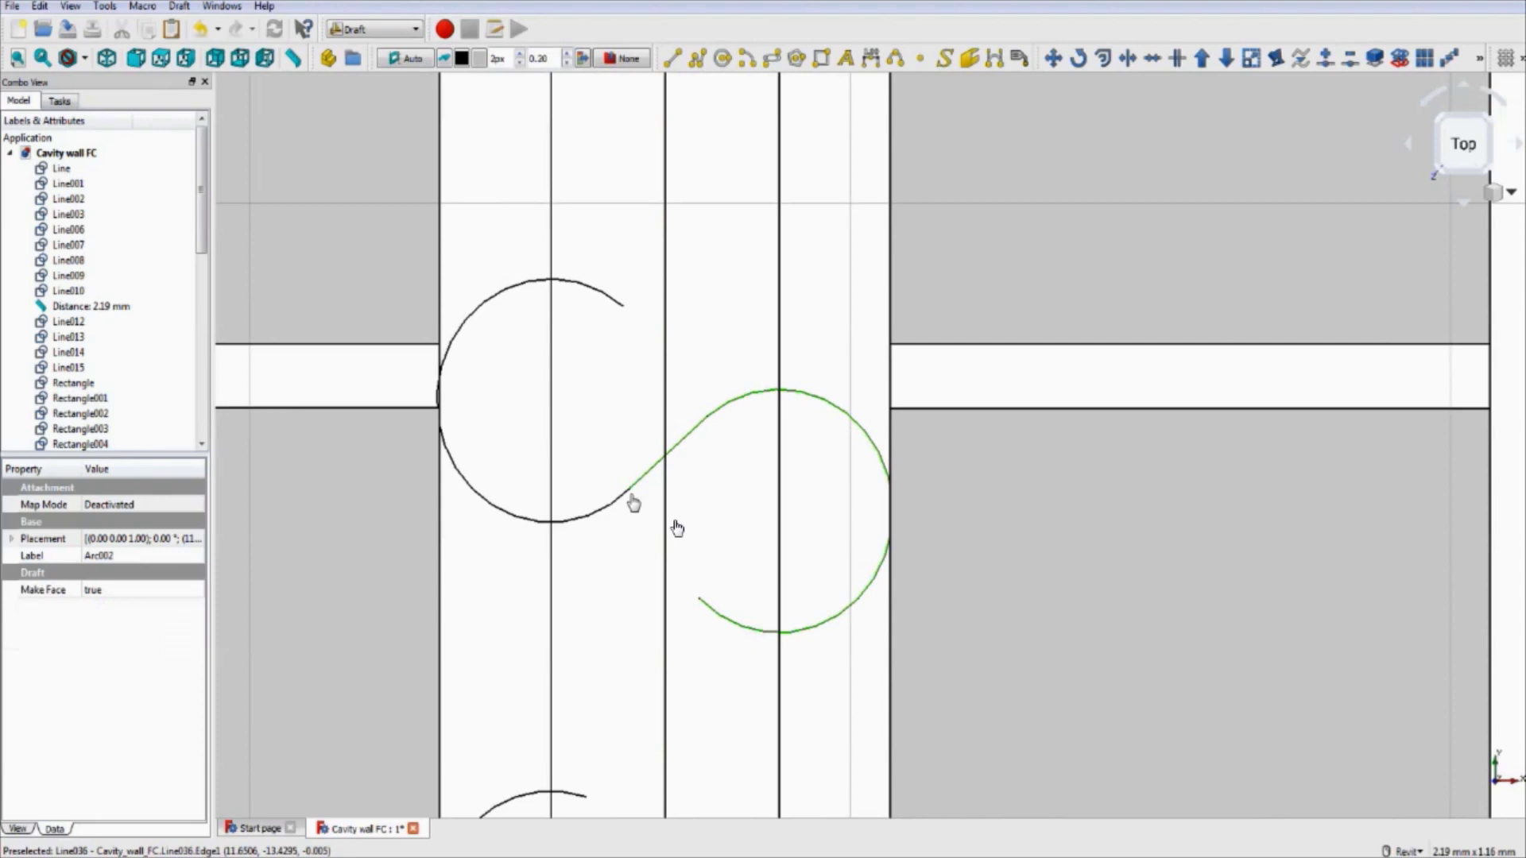
ctrl+click(617, 510)
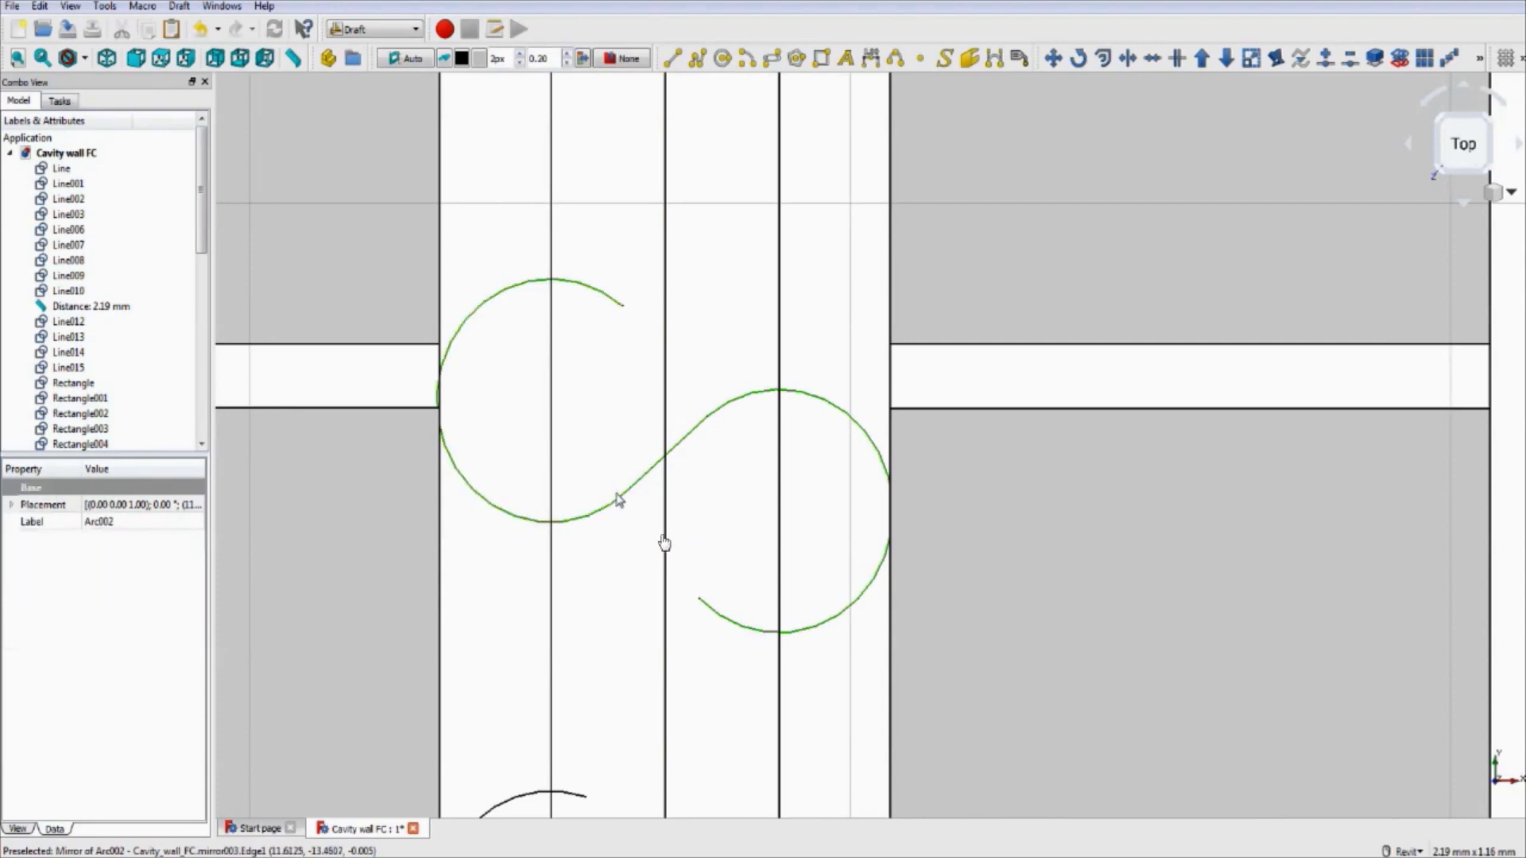
- Copy the S-curve straight upward using Move with Copy enabled and a vertical constraint
key(m)
key(v)
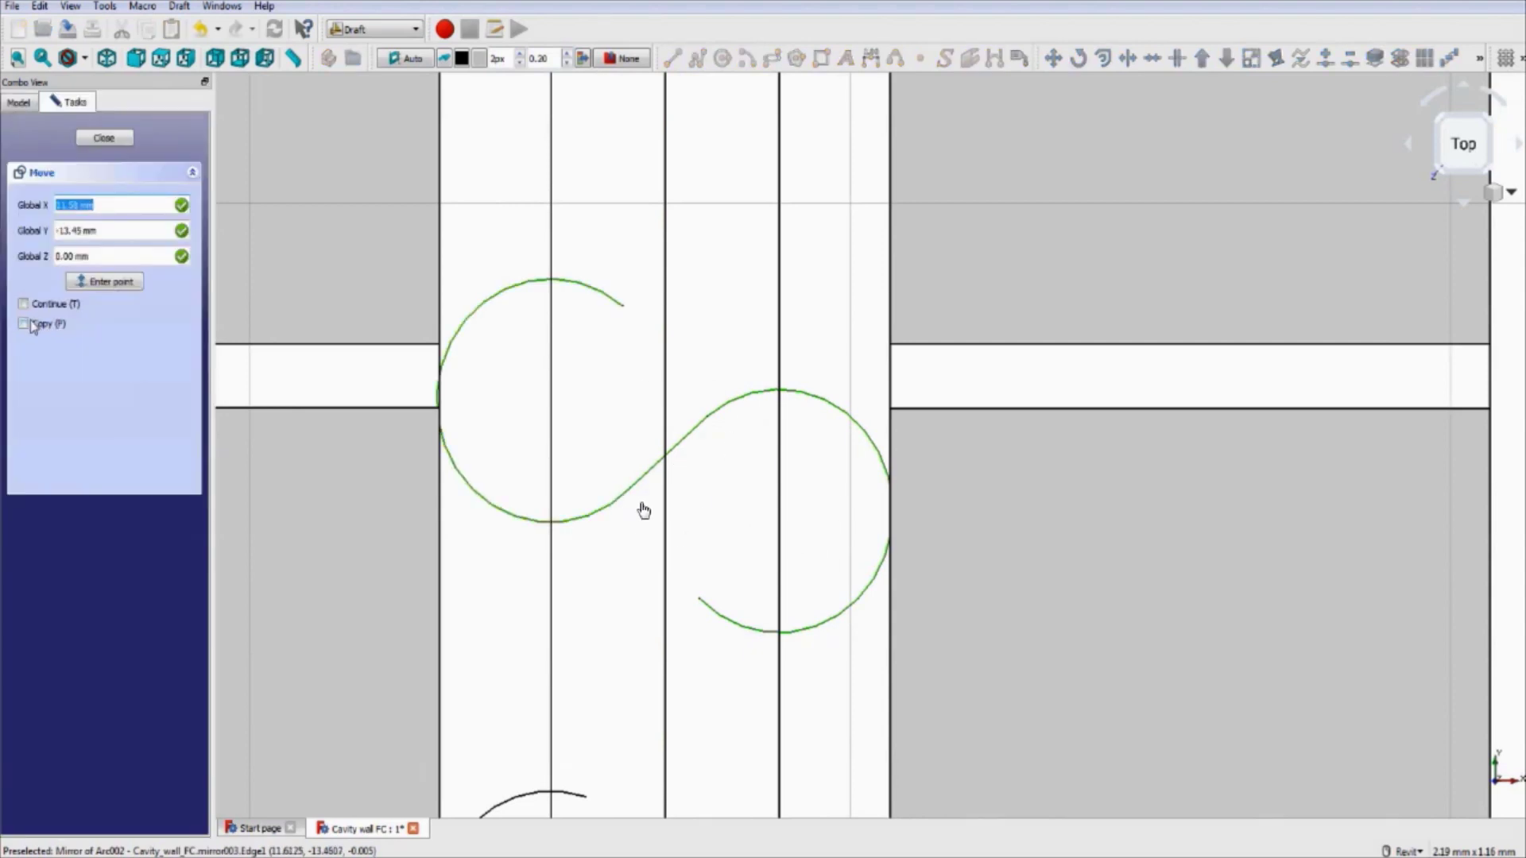
key(p)
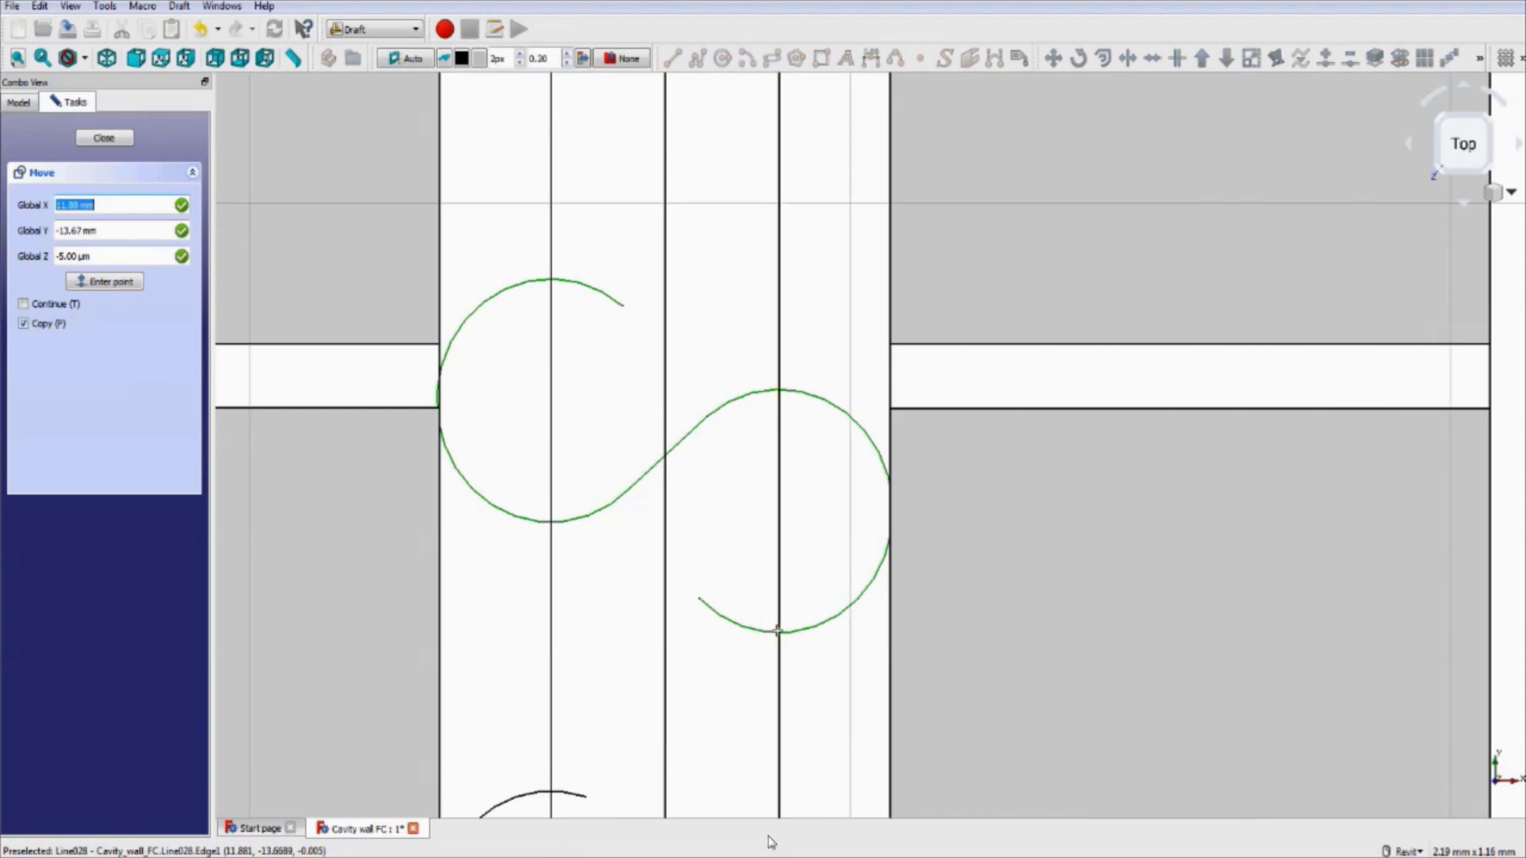
click(821, 708)
key(y)
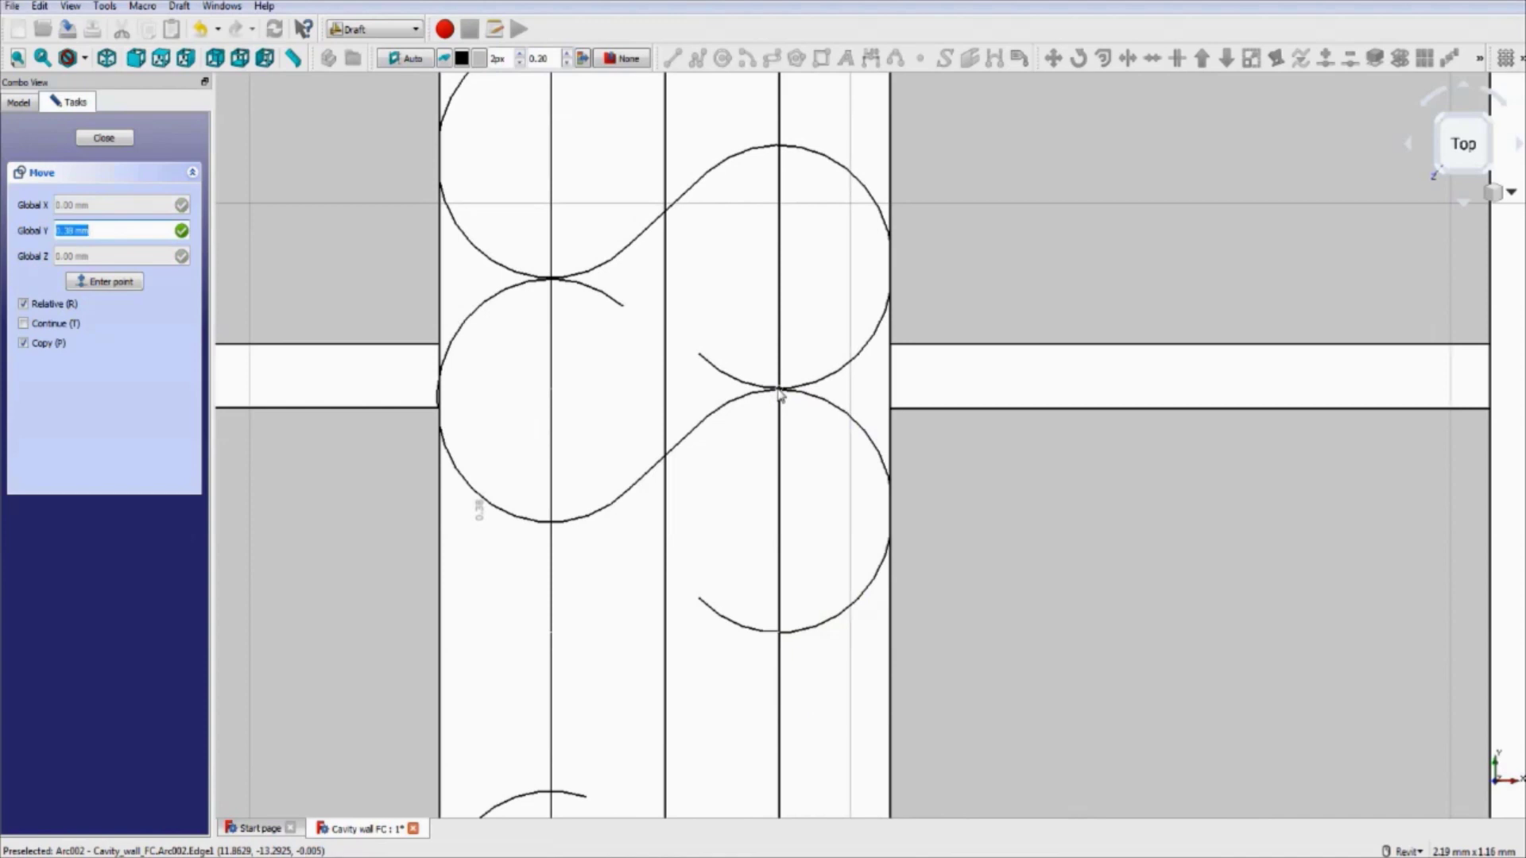
click(779, 392)
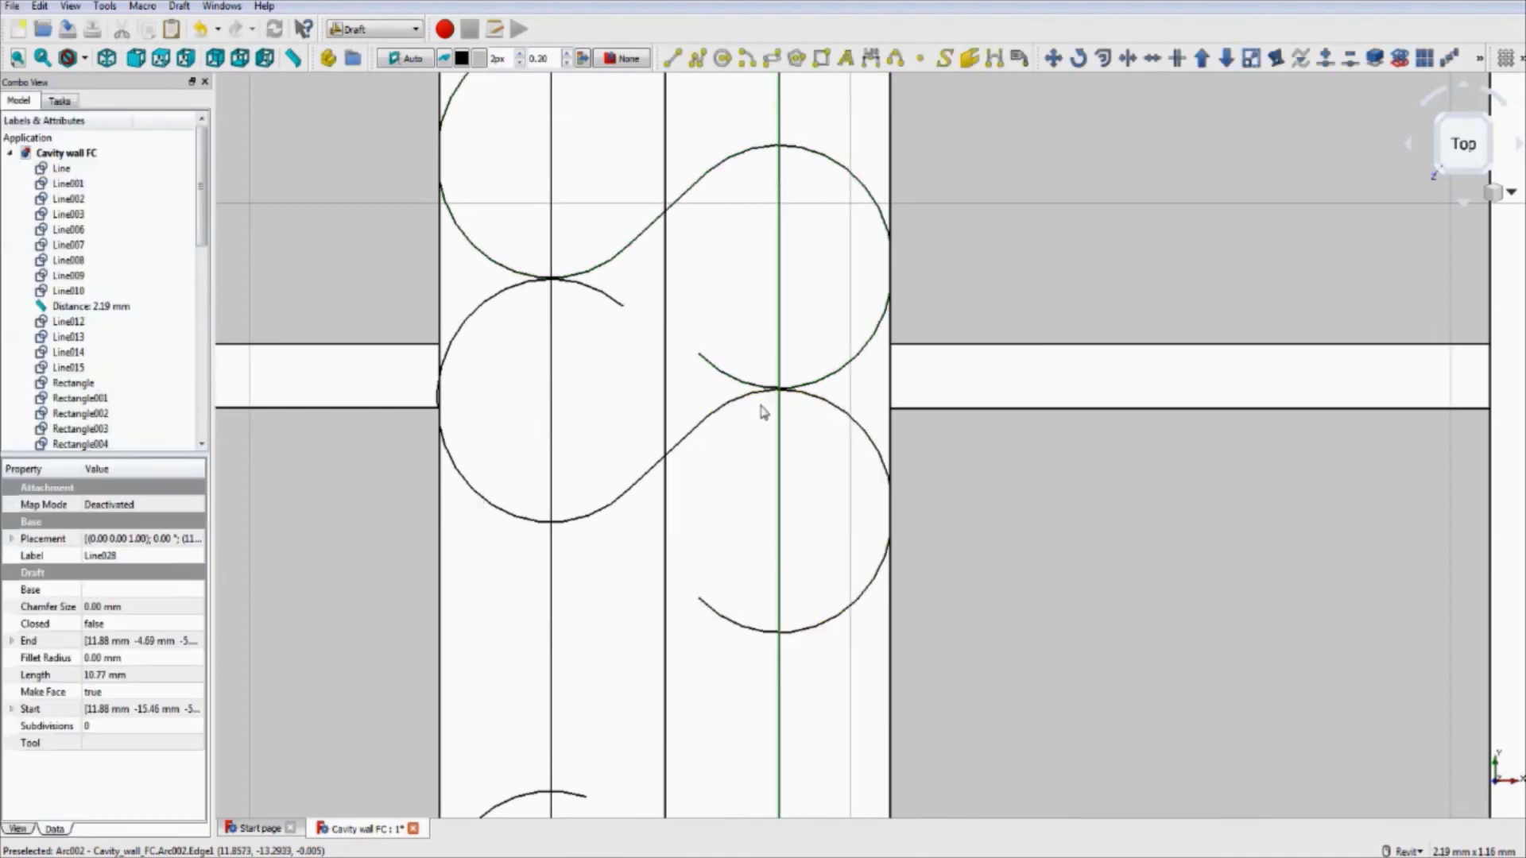
- Draw a line linking the upper copy's arc end to the lower arc's endpoint
click(671, 58)
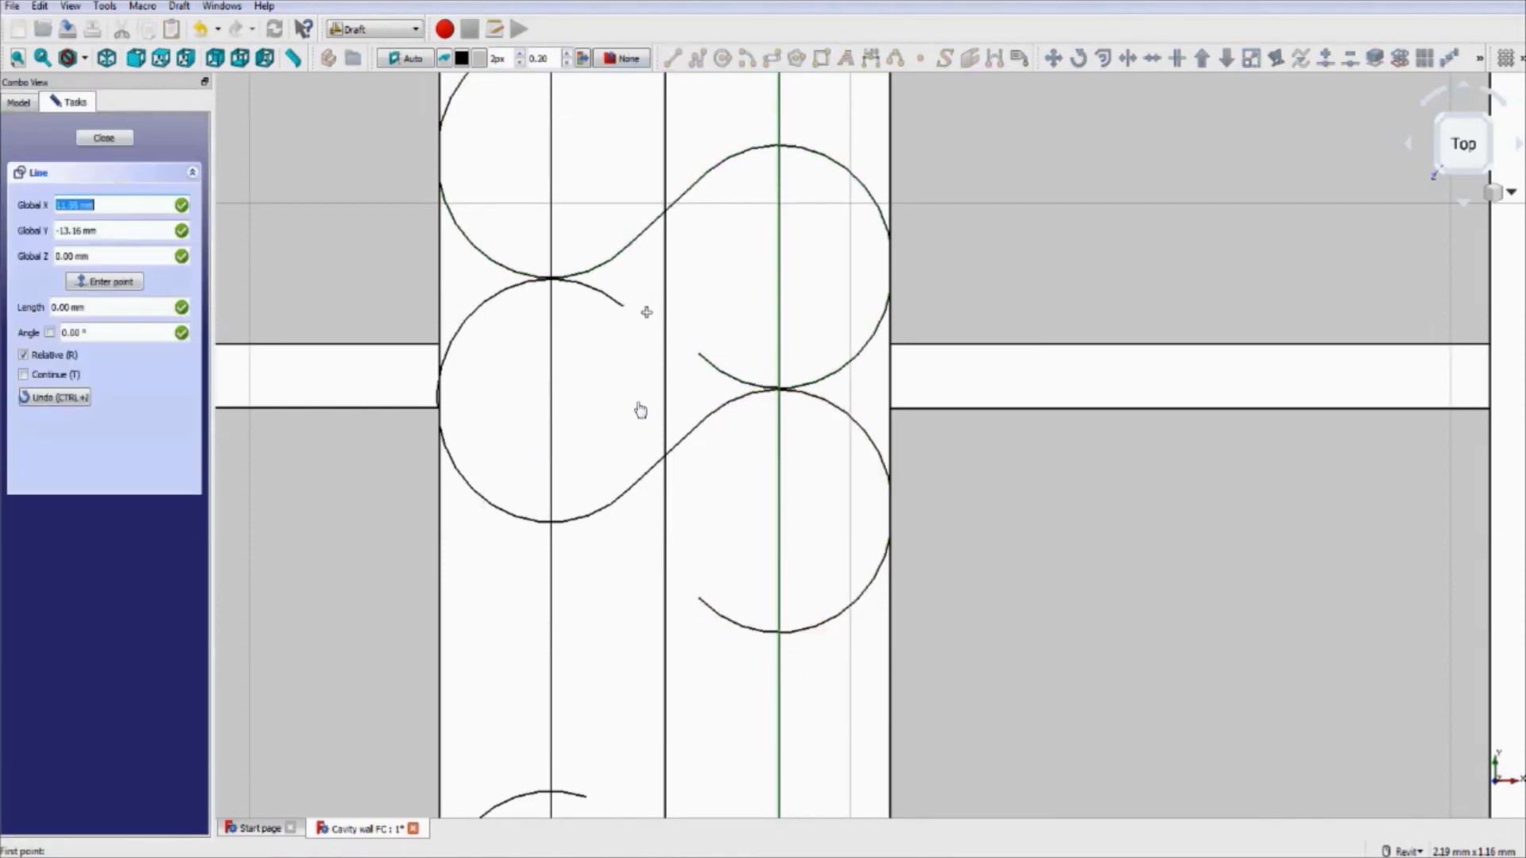
click(625, 308)
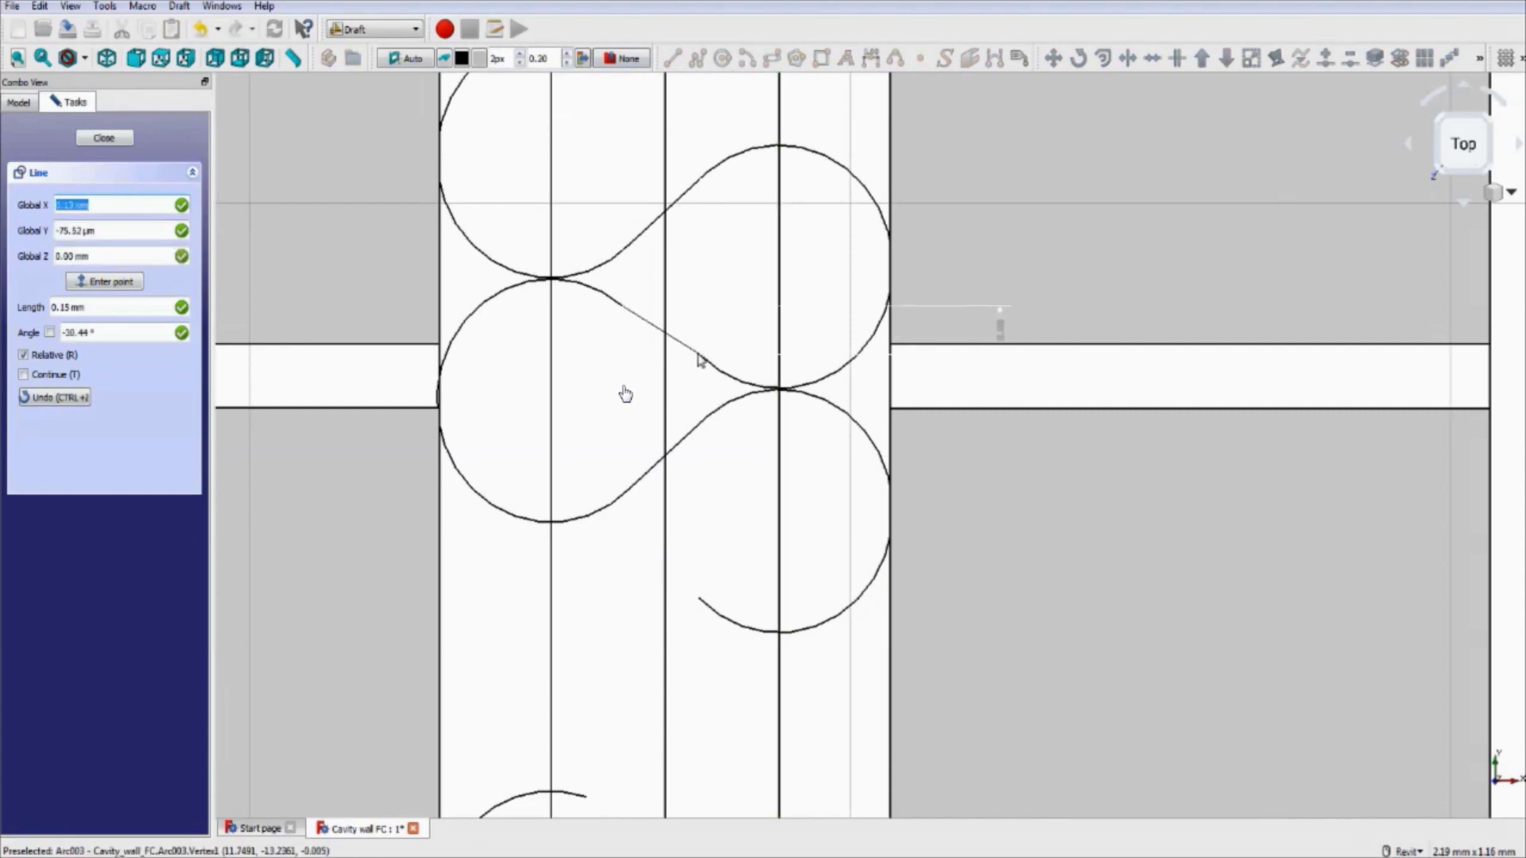
click(699, 361)
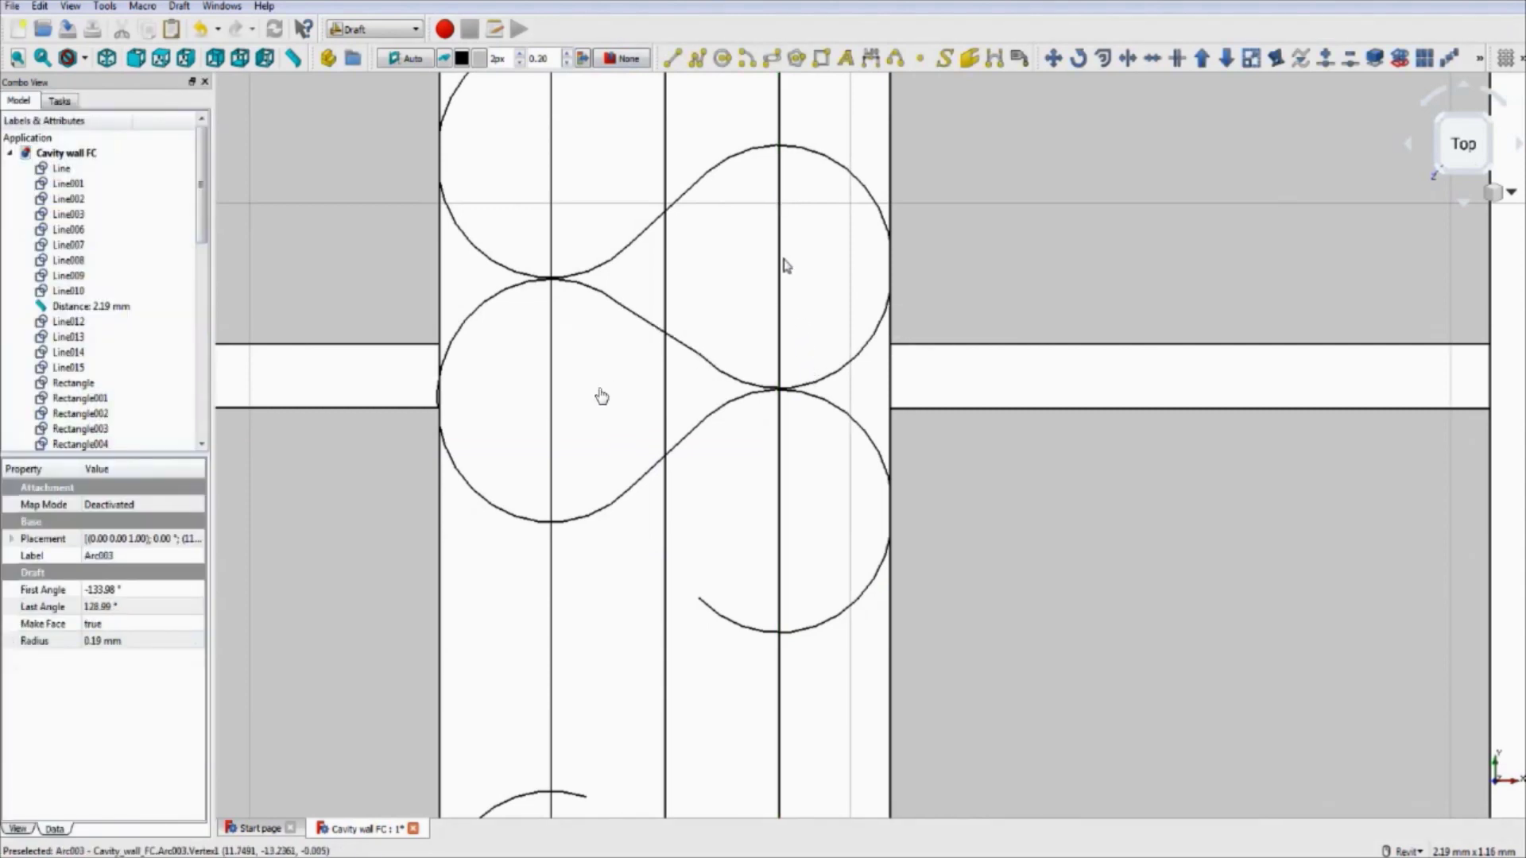
- Pan down to the lower partial copies and select the middle loop's diagonal line Line035
middle_drag(749, 326, 744, 410)
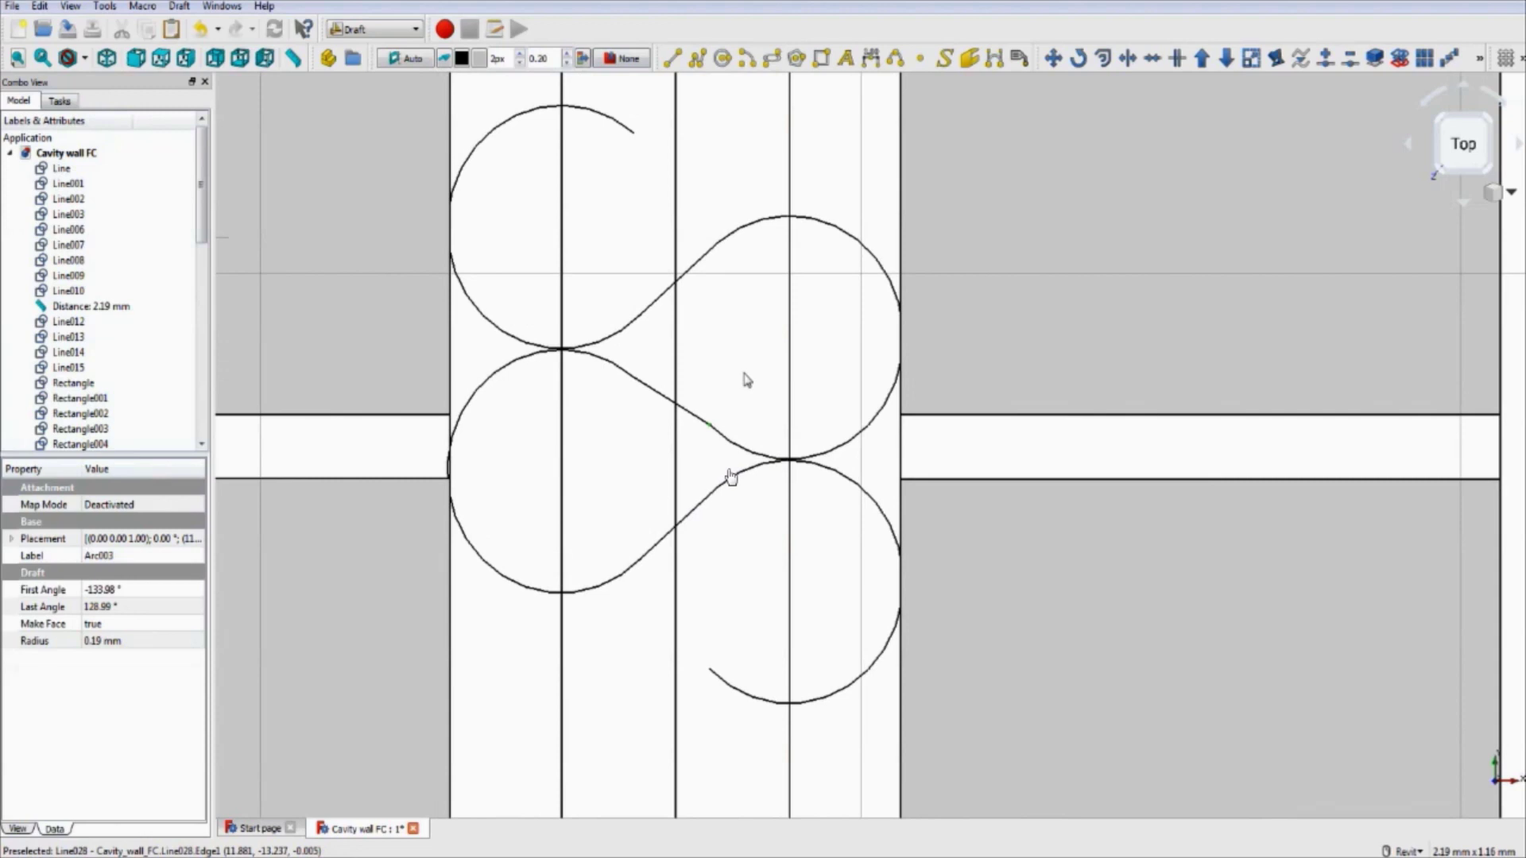
scroll(730, 477, down, 6)
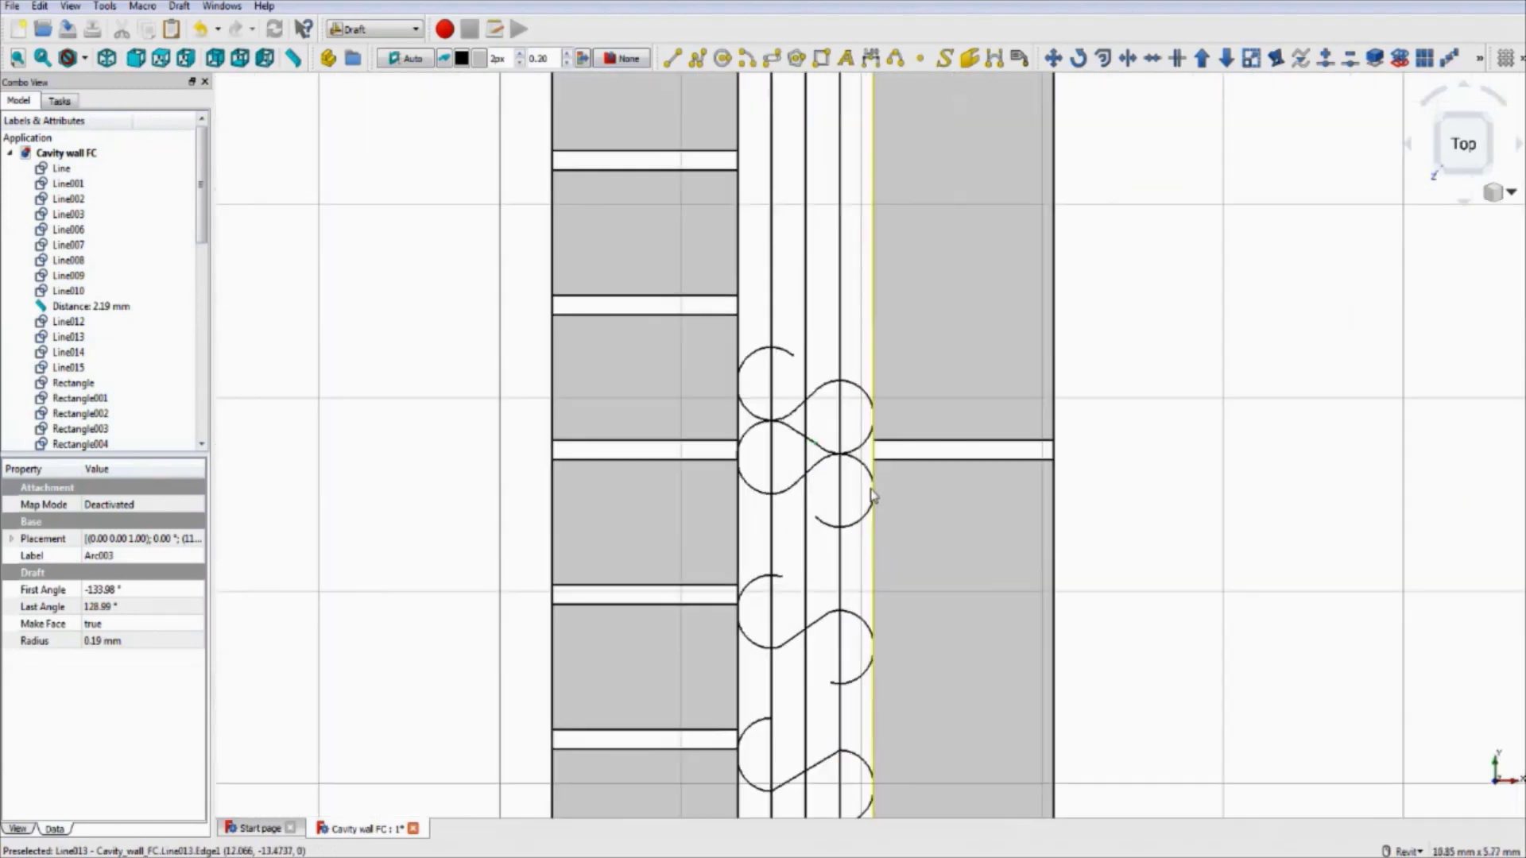
scroll(871, 496, up, 2)
click(838, 454)
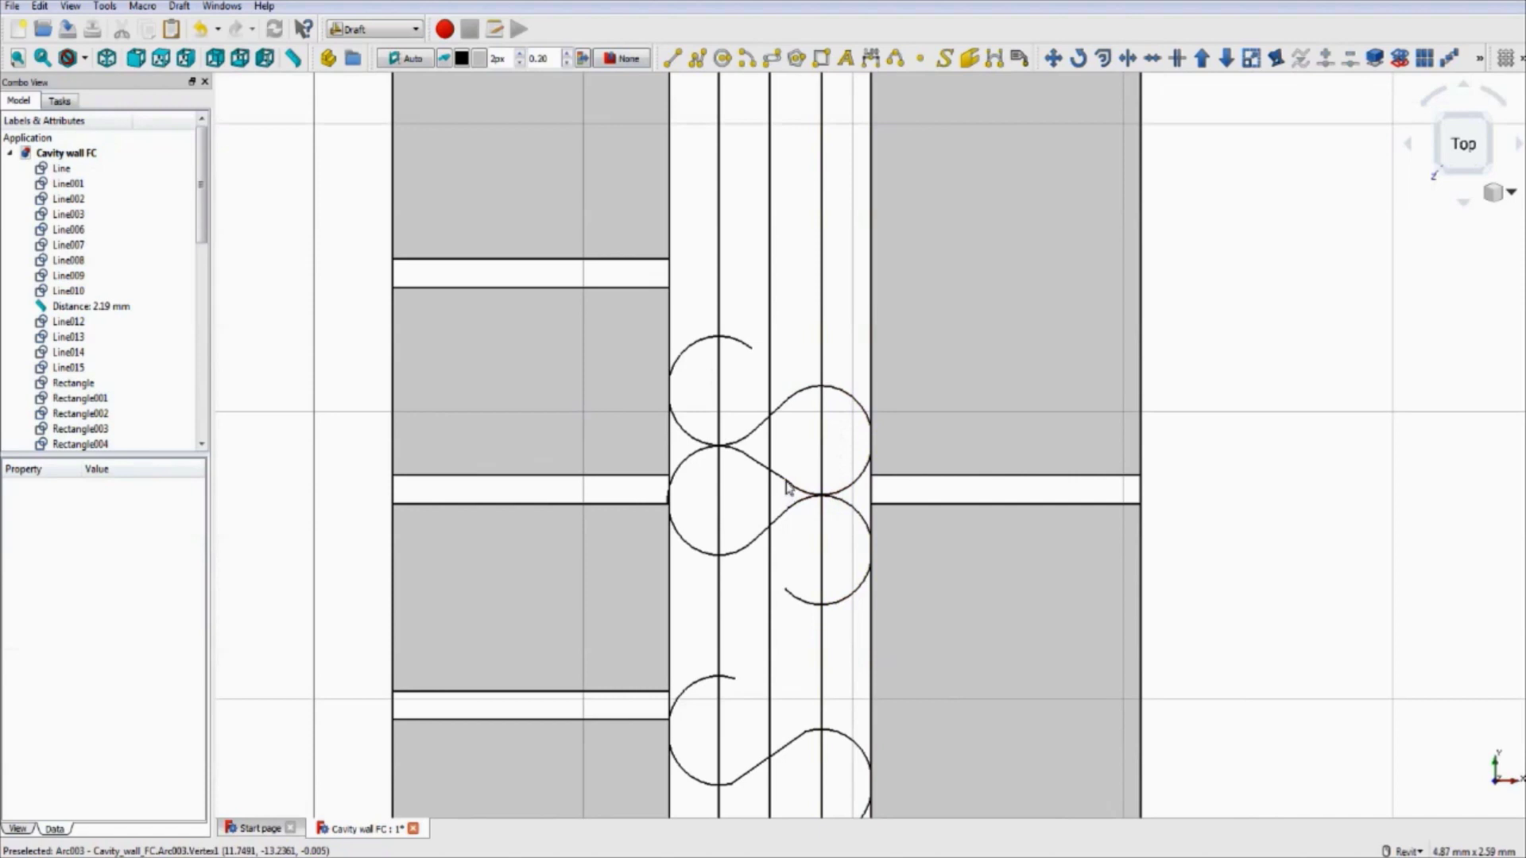
click(823, 507)
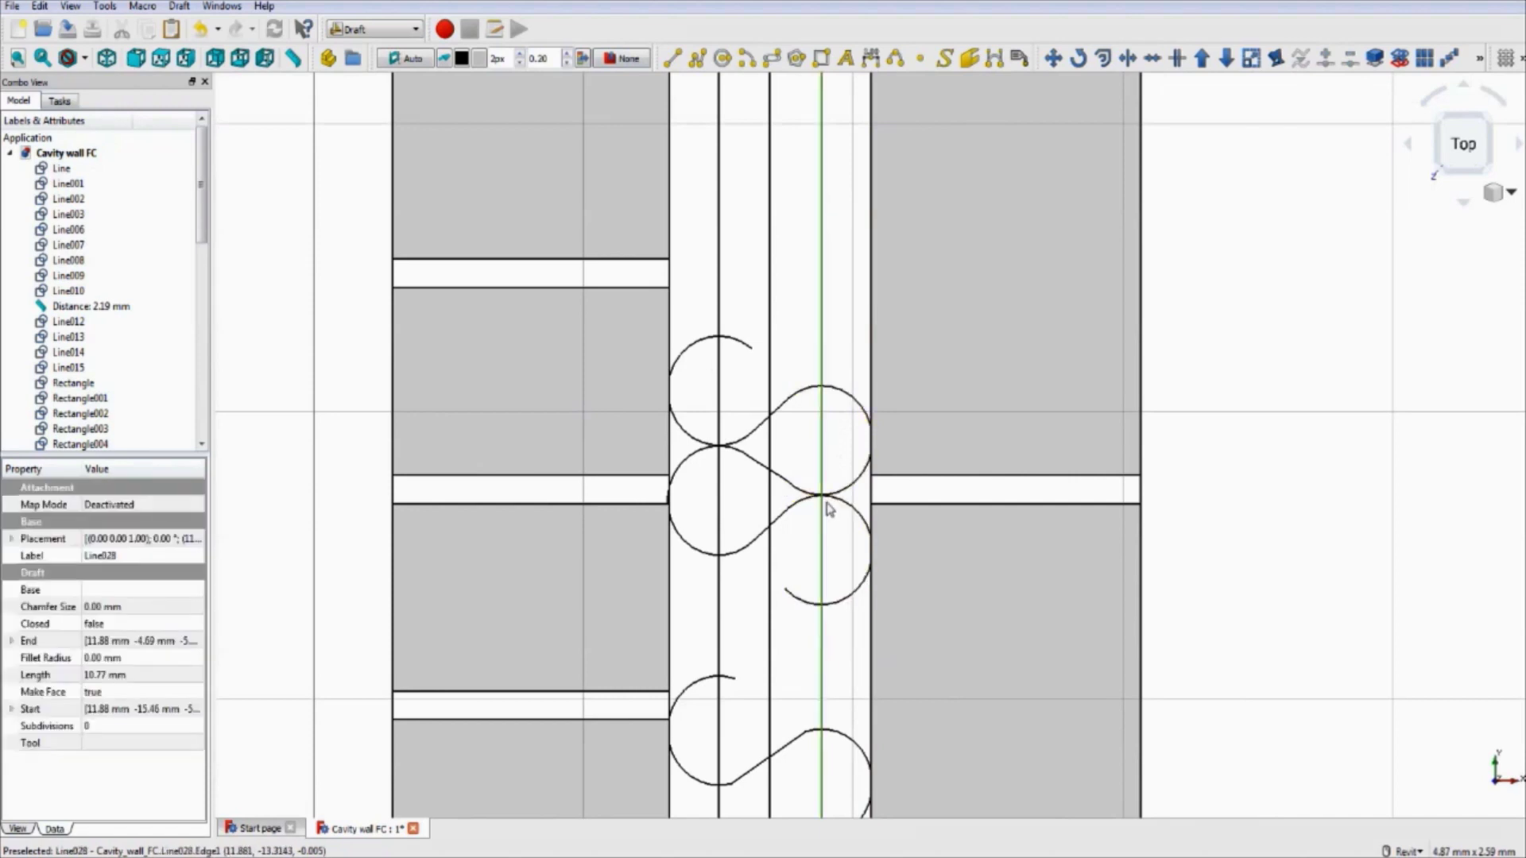
click(845, 509)
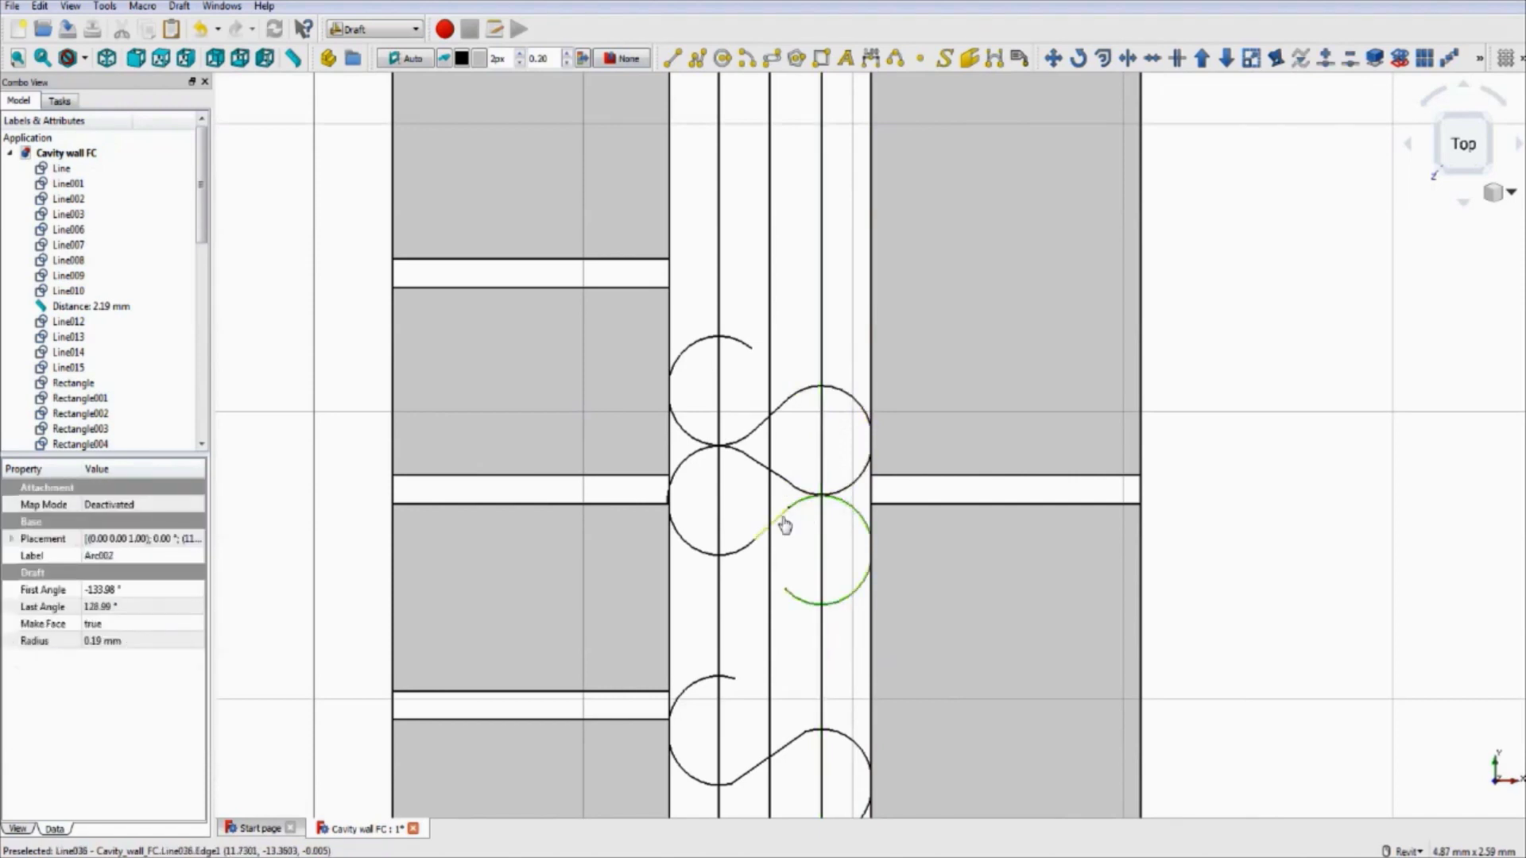
ctrl+click(750, 558)
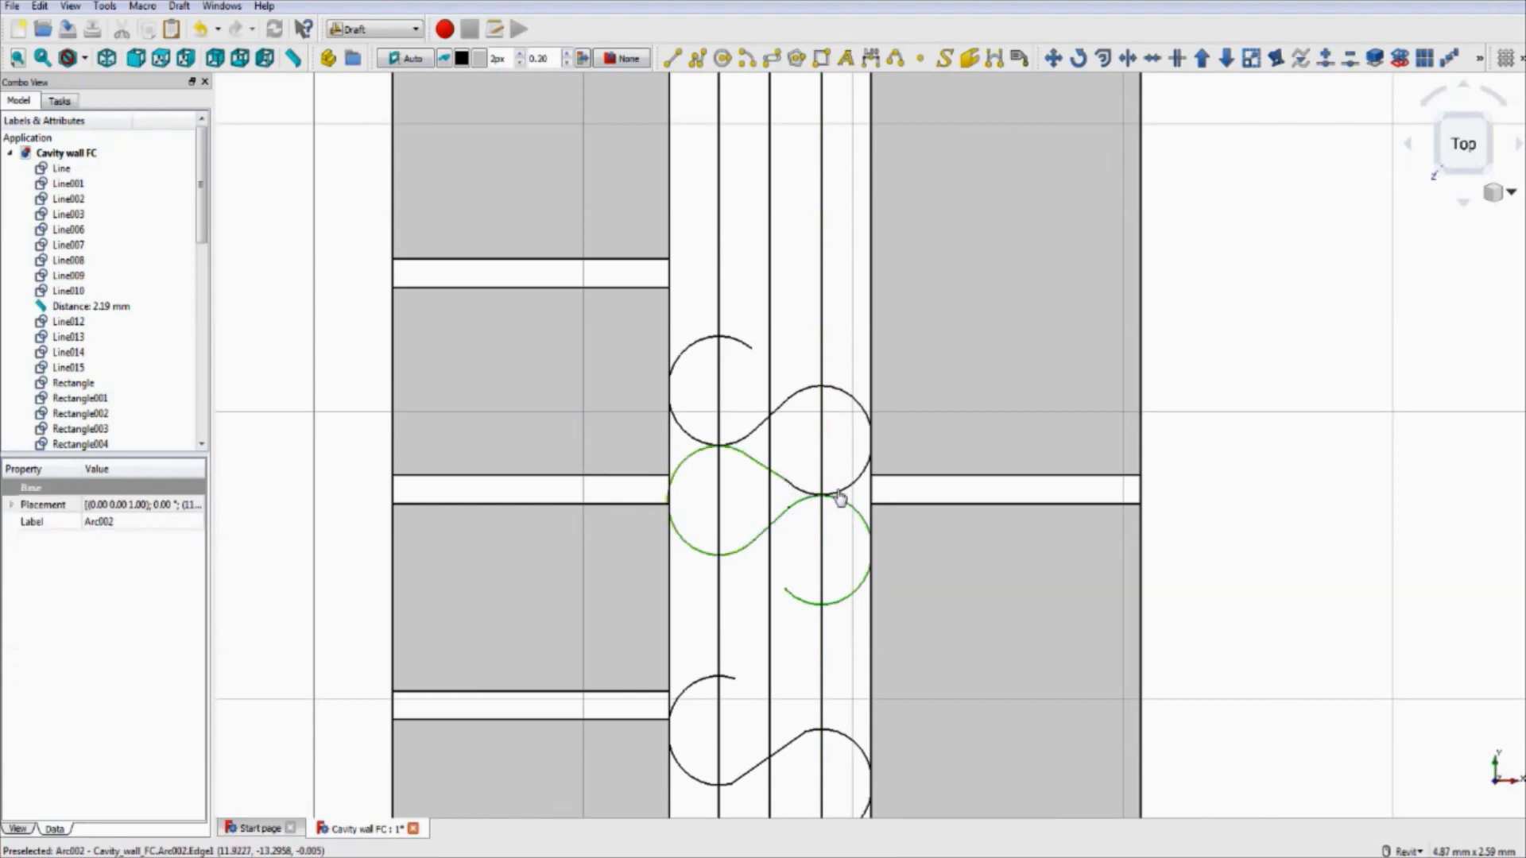
middle_drag(836, 561, 805, 489)
click(826, 571)
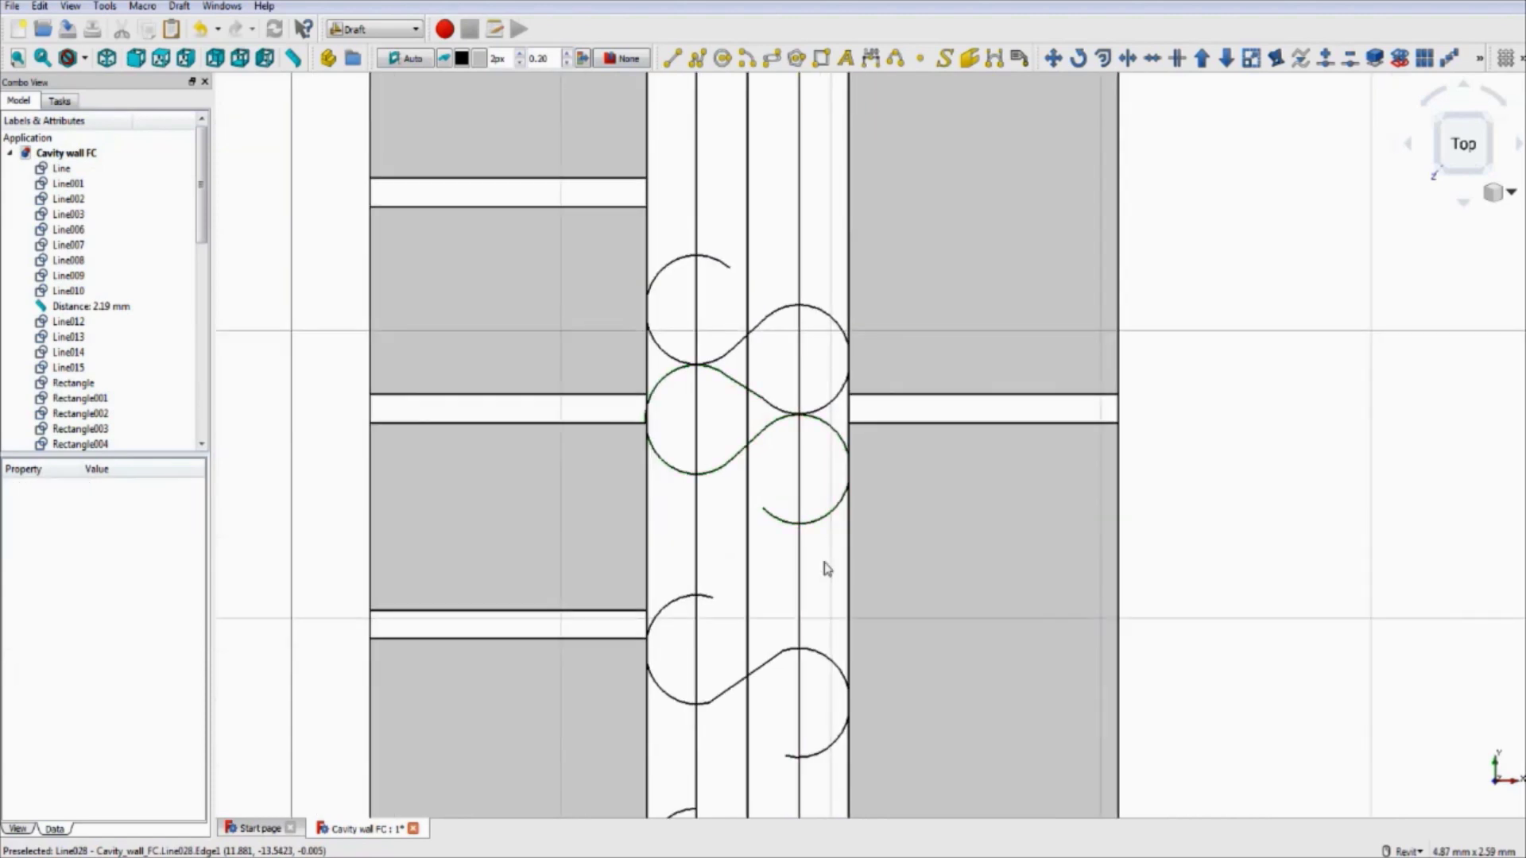
middle_drag(820, 569, 780, 402)
scroll(763, 445, down, 2)
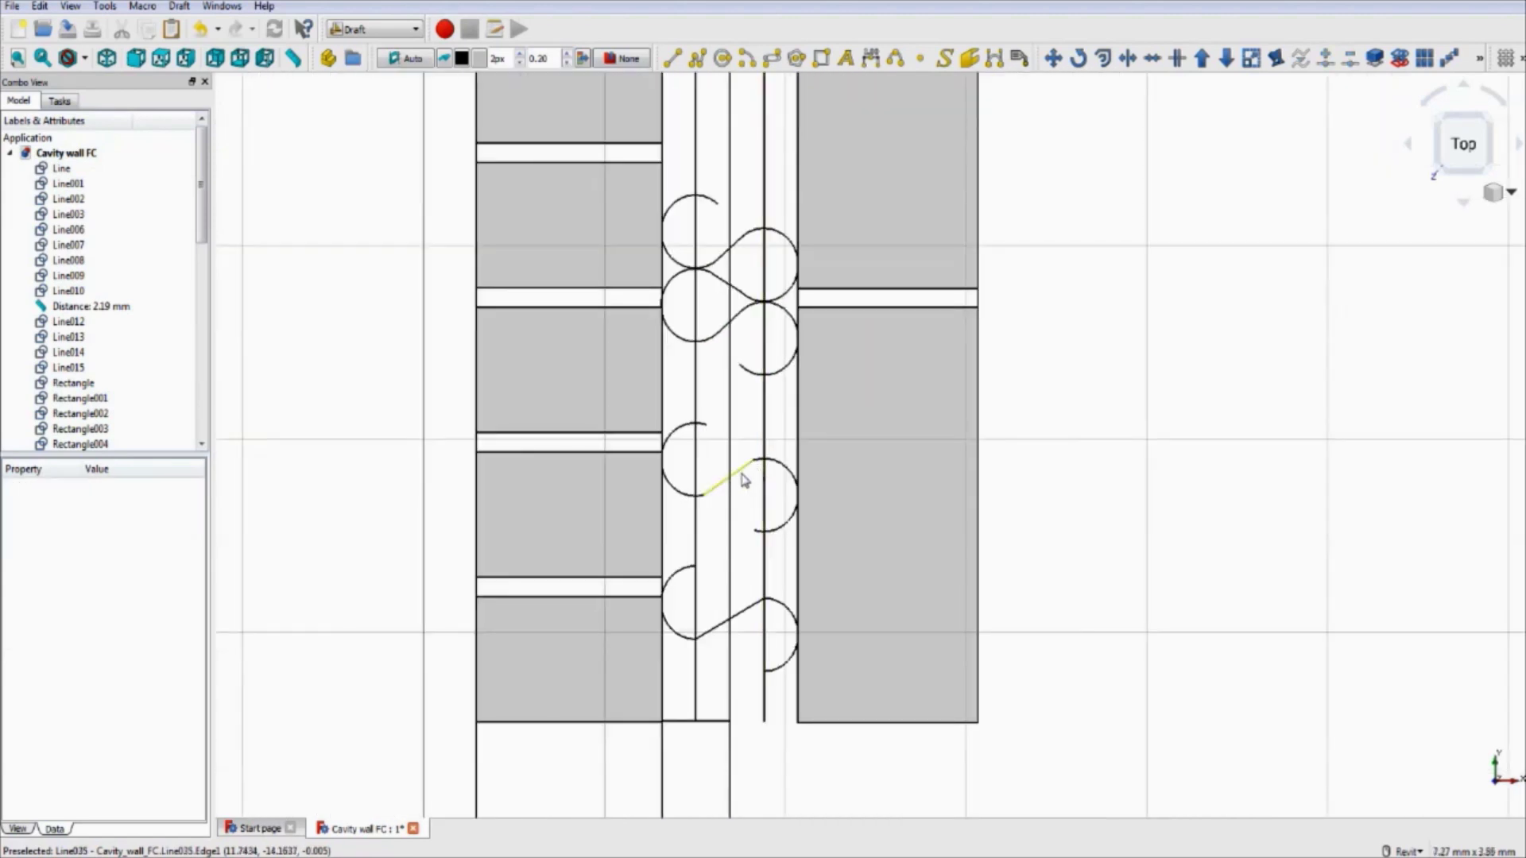
click(744, 477)
- Delete the middle diagonal and all stray arcs and ties below the first unit, confirming the mirror warning
key(Delete)
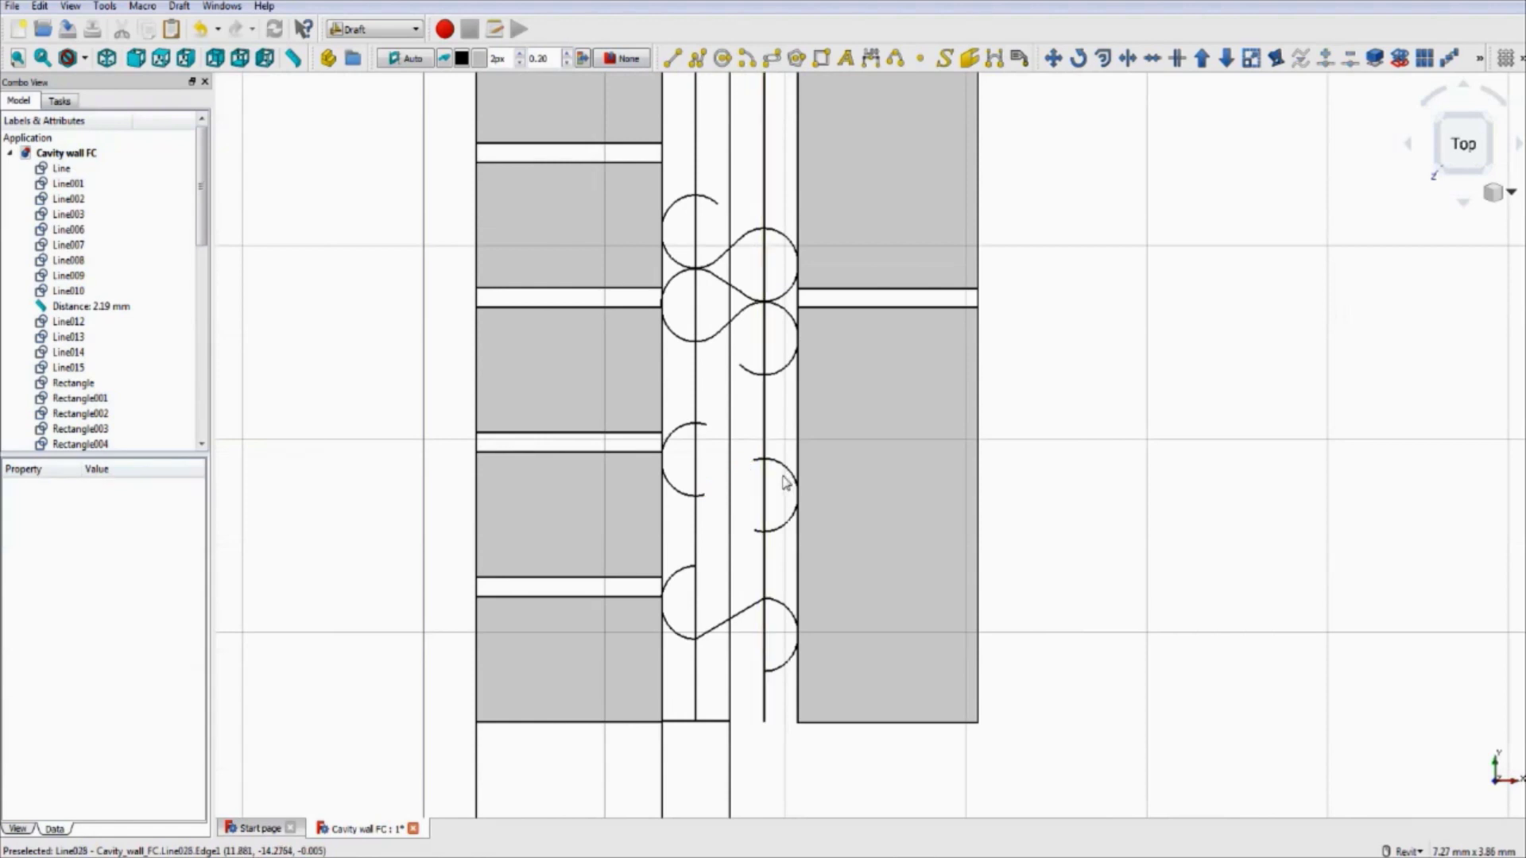
click(791, 481)
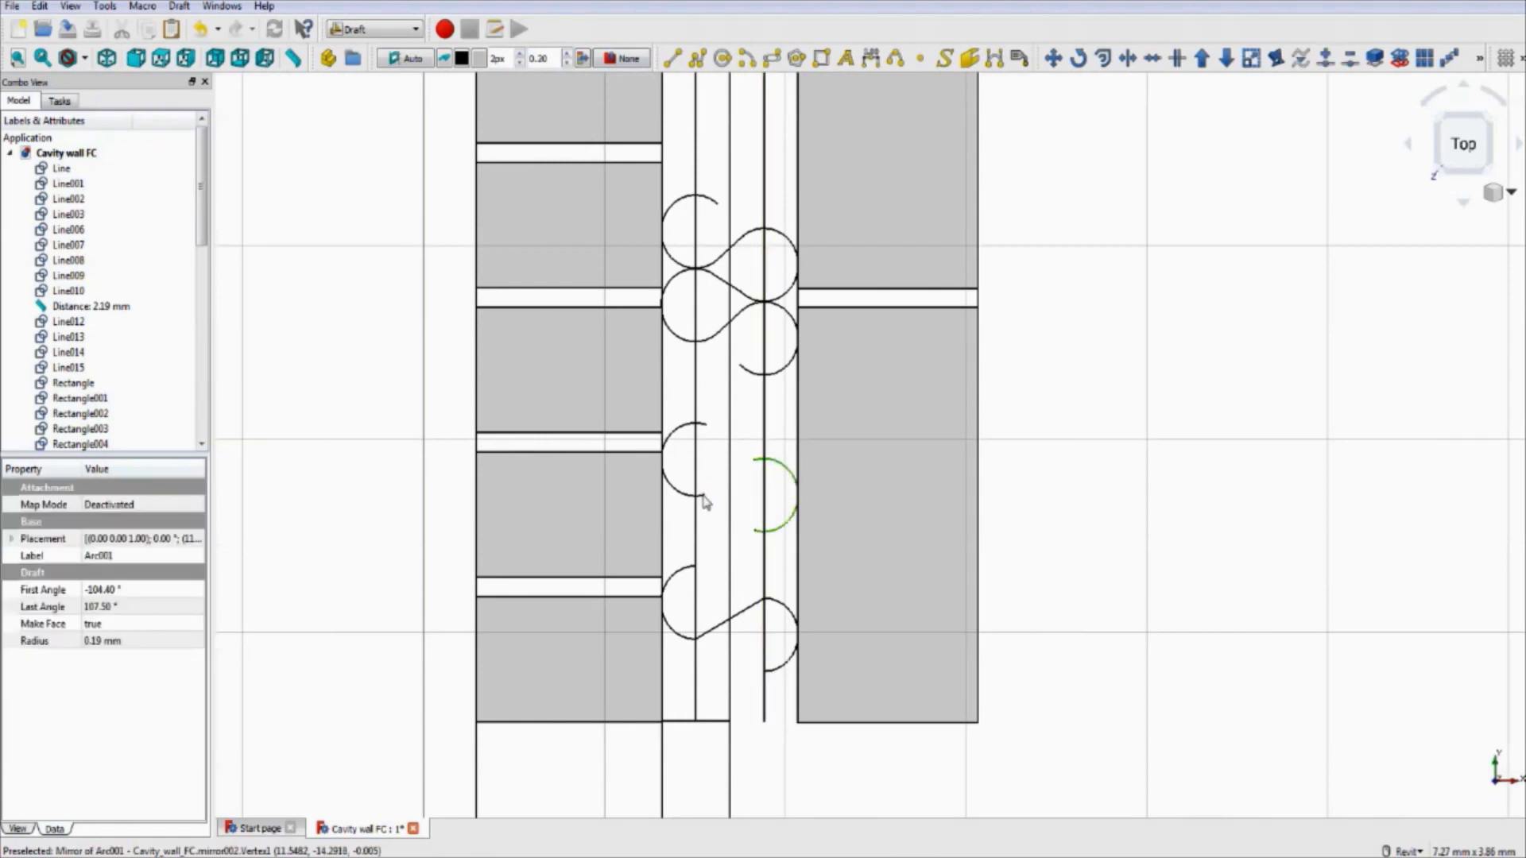
key(Delete)
click(831, 477)
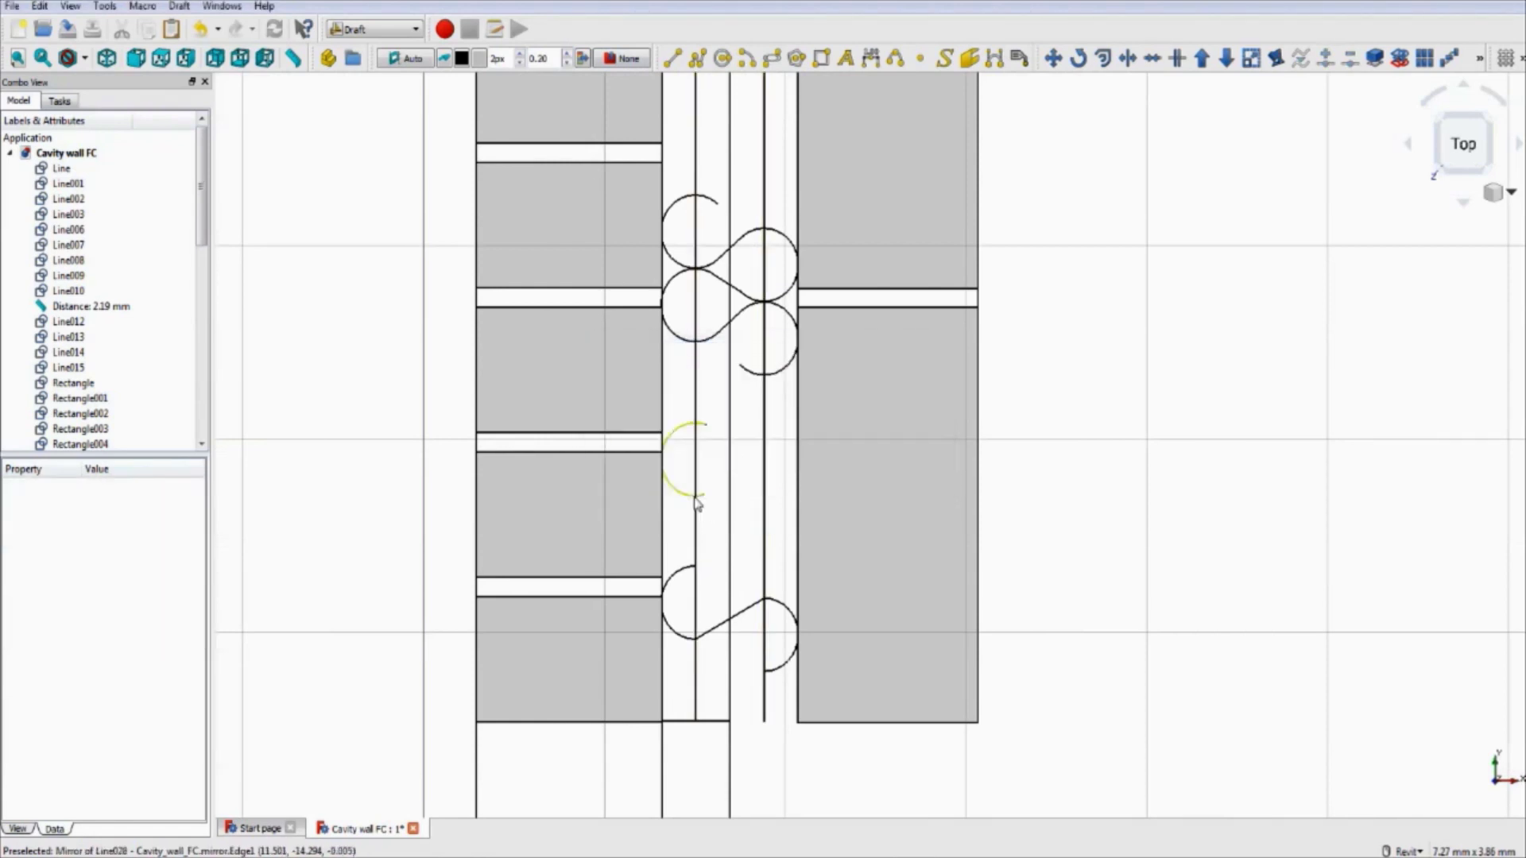
click(696, 501)
key(Delete)
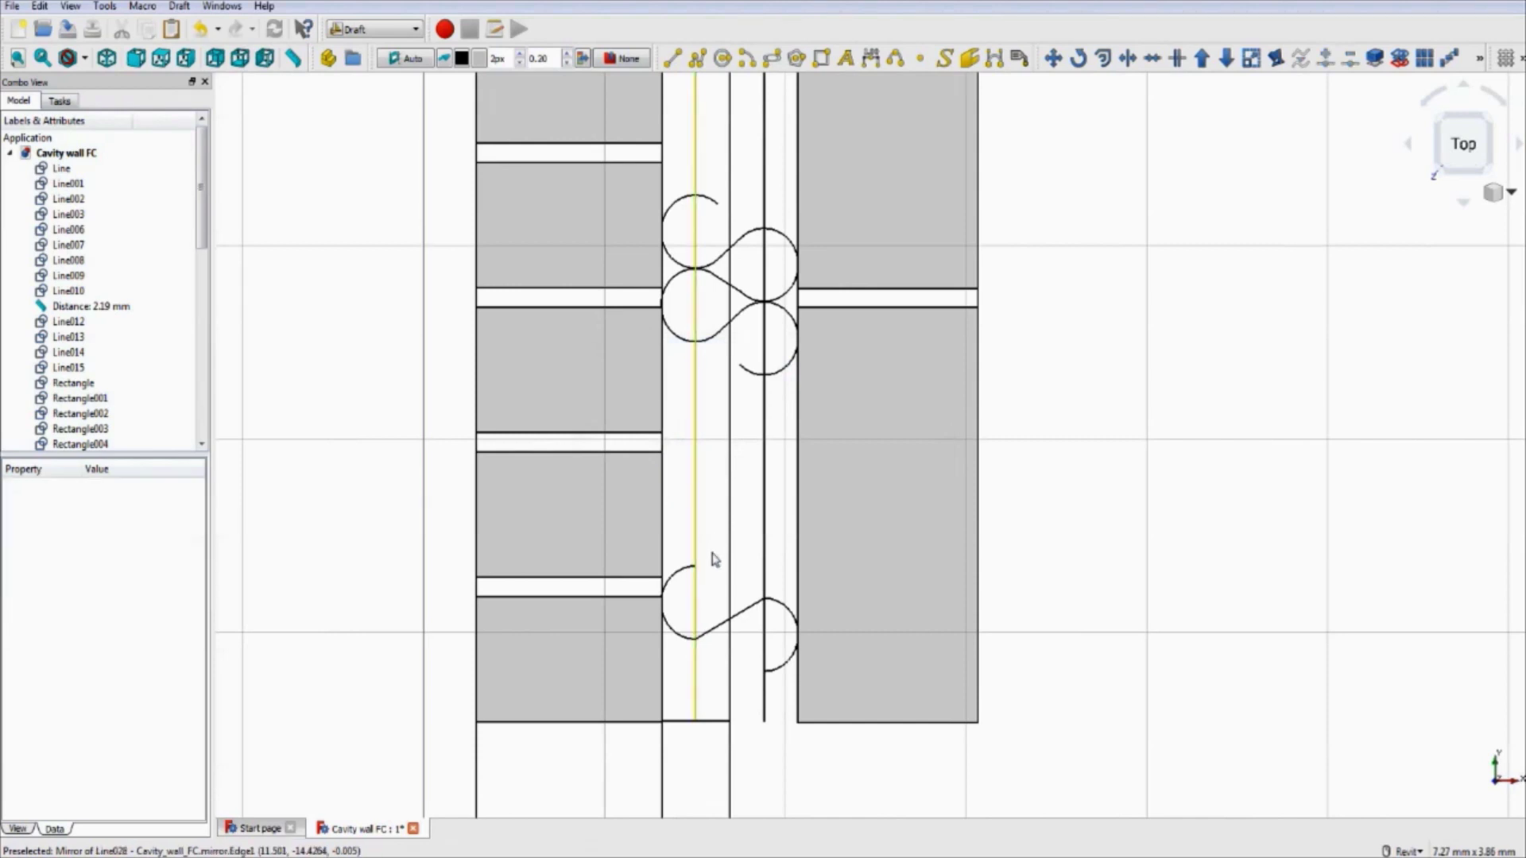
click(708, 630)
key(Delete)
click(685, 642)
key(Delete)
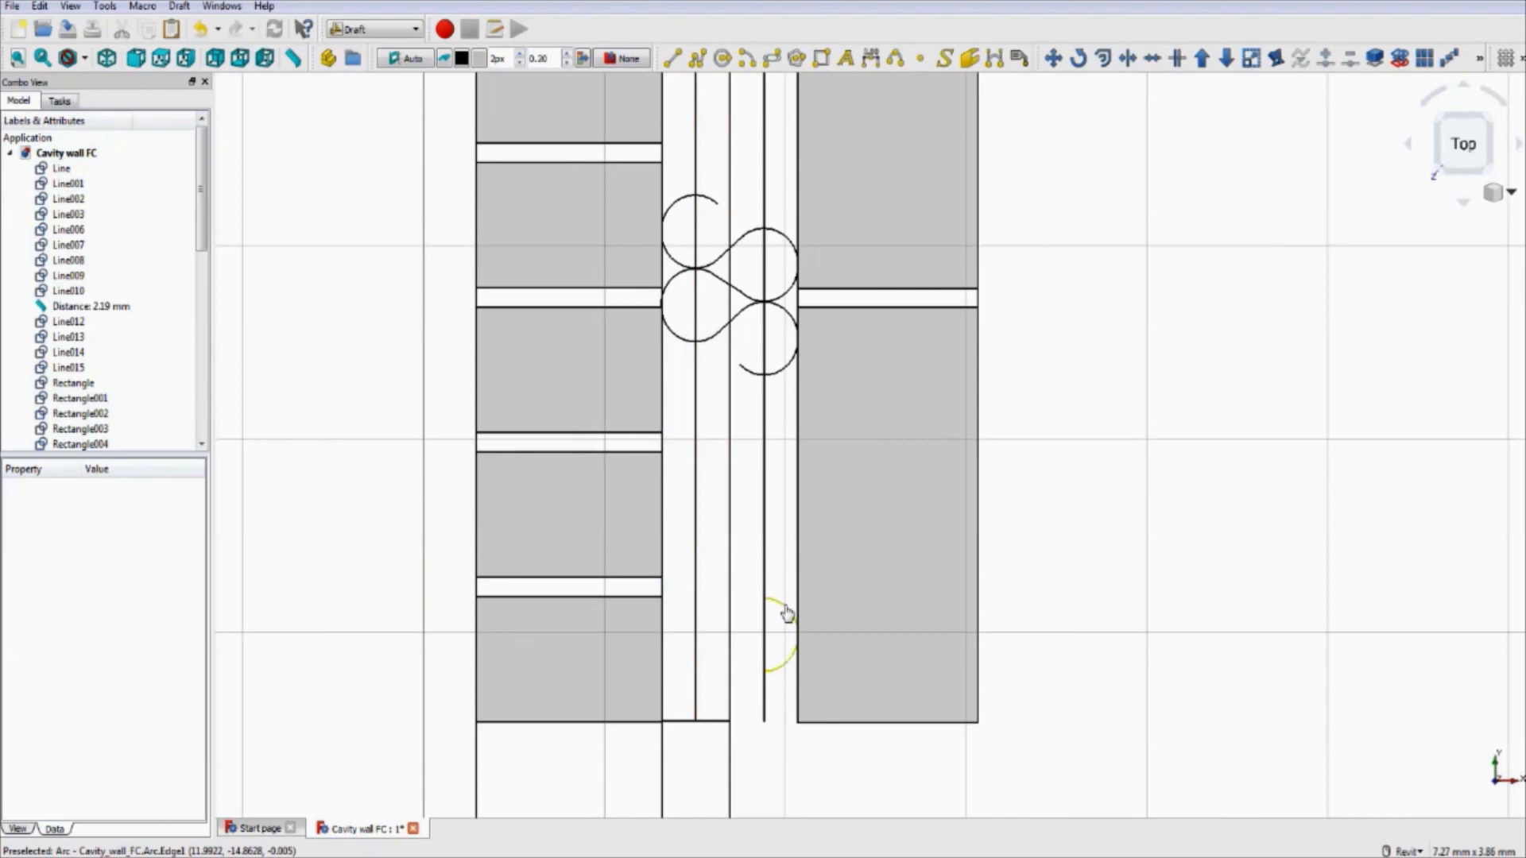
click(787, 612)
key(Delete)
- Select every arc and connecting line of the top S-curve unit
click(789, 373)
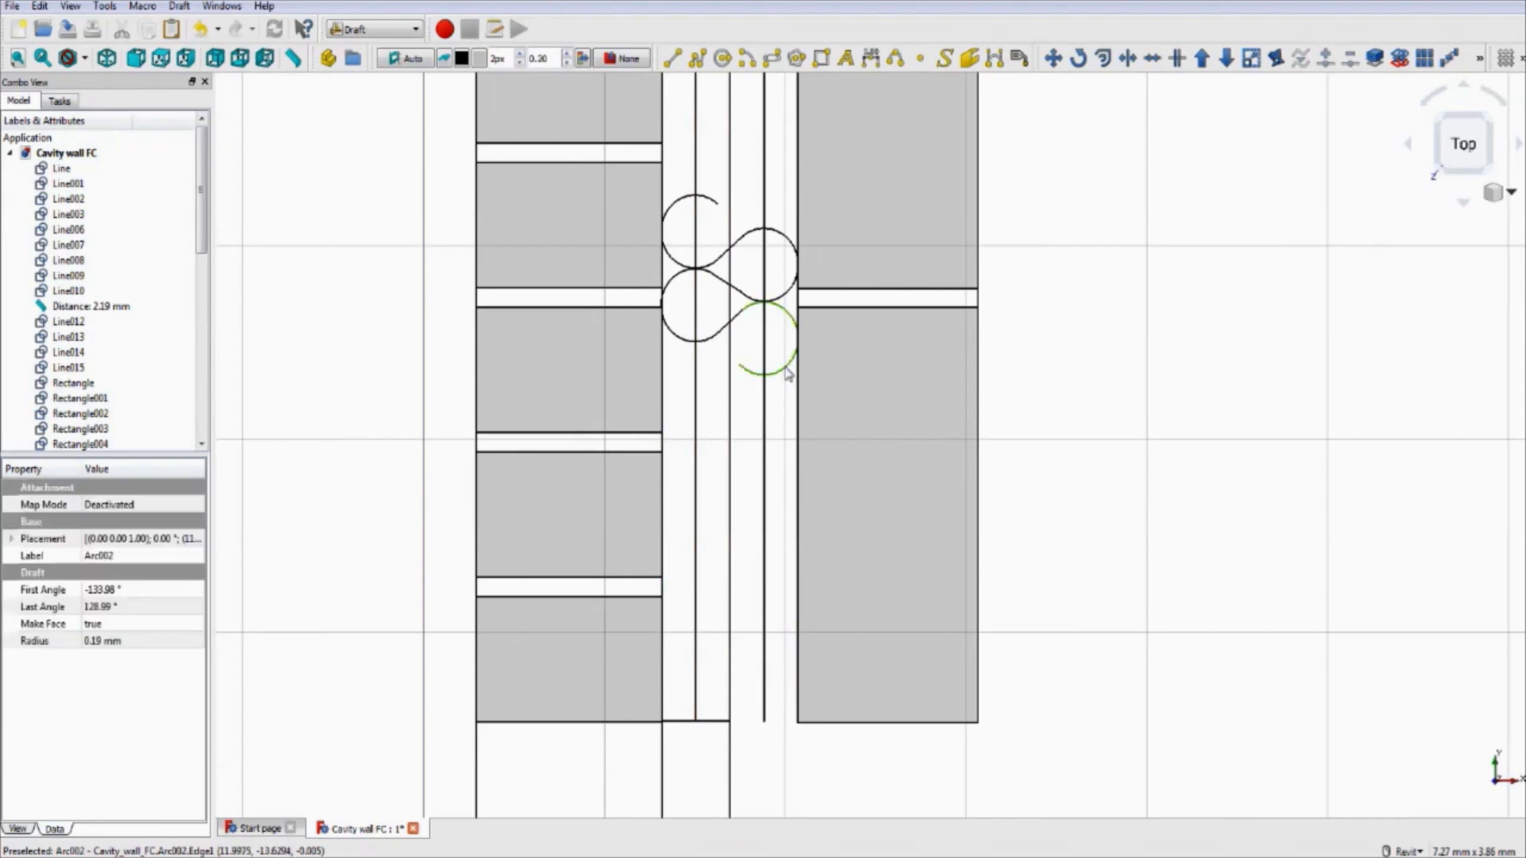
ctrl+click(707, 347)
ctrl+click(738, 323)
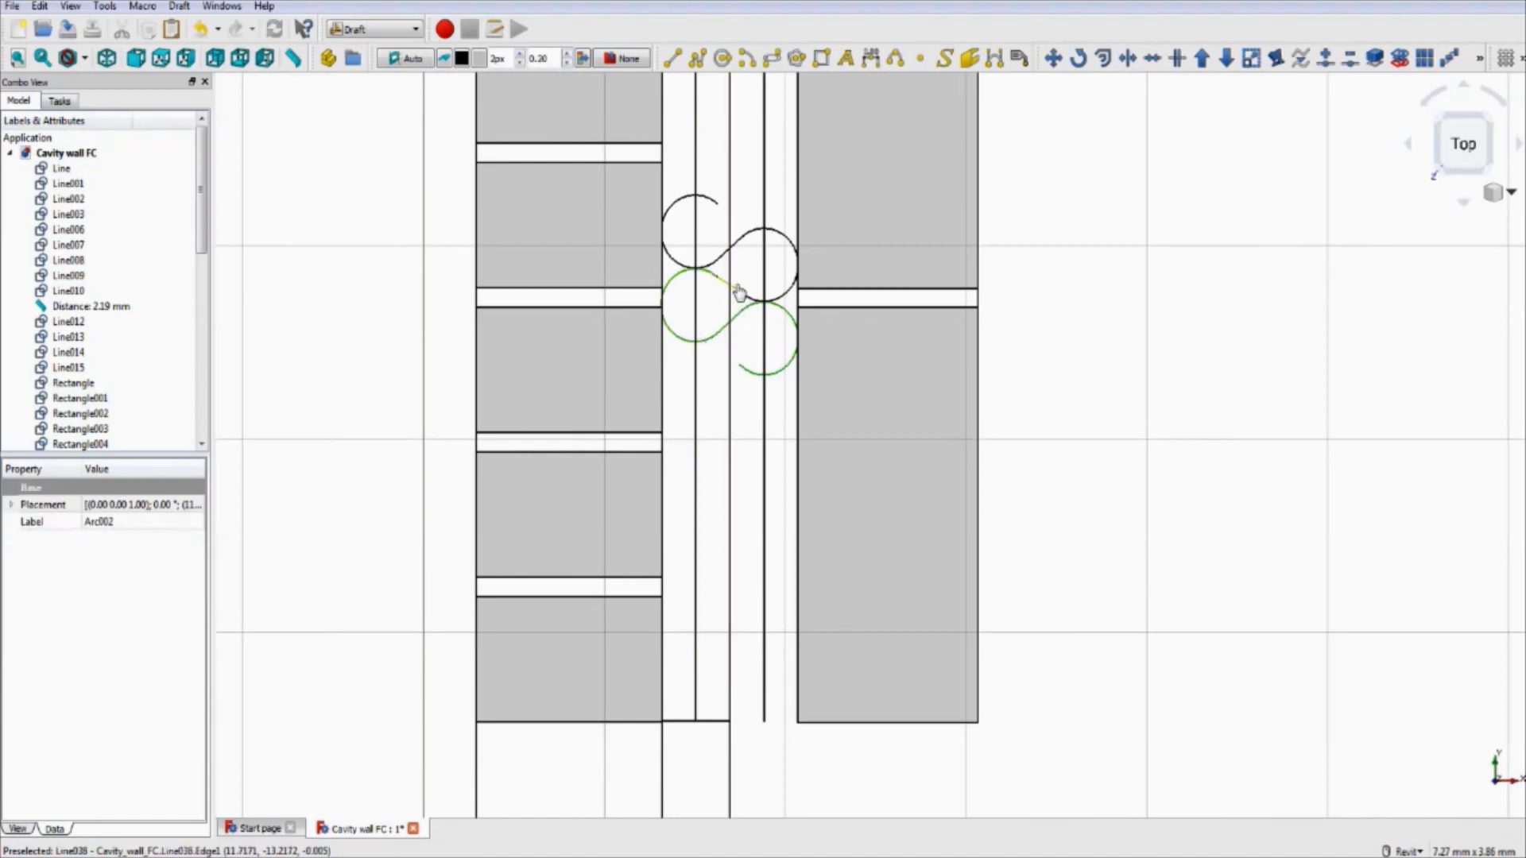
scroll(747, 302, up, 3)
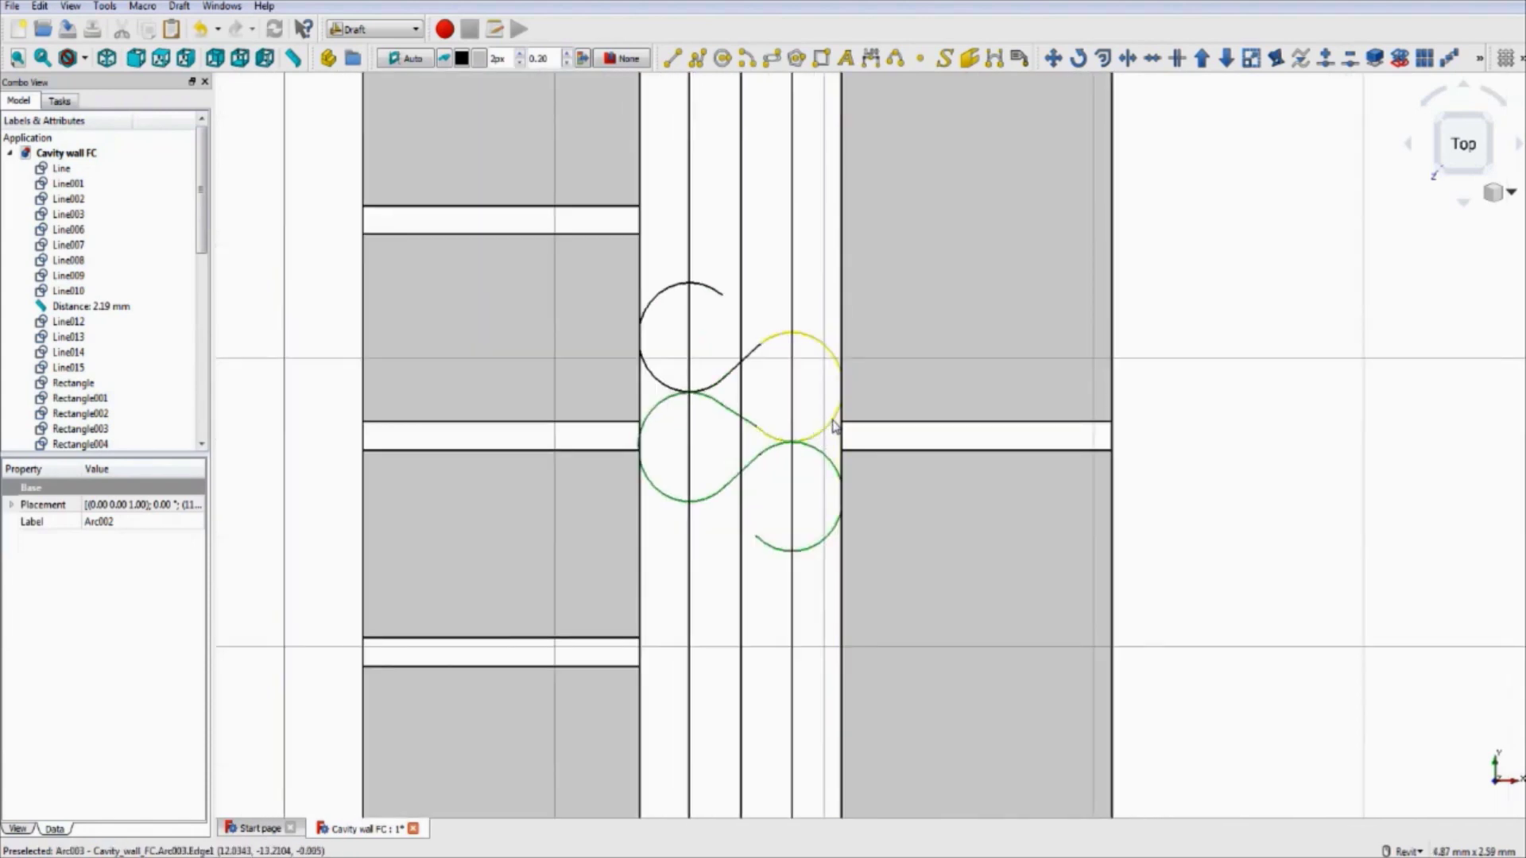
ctrl+click(834, 417)
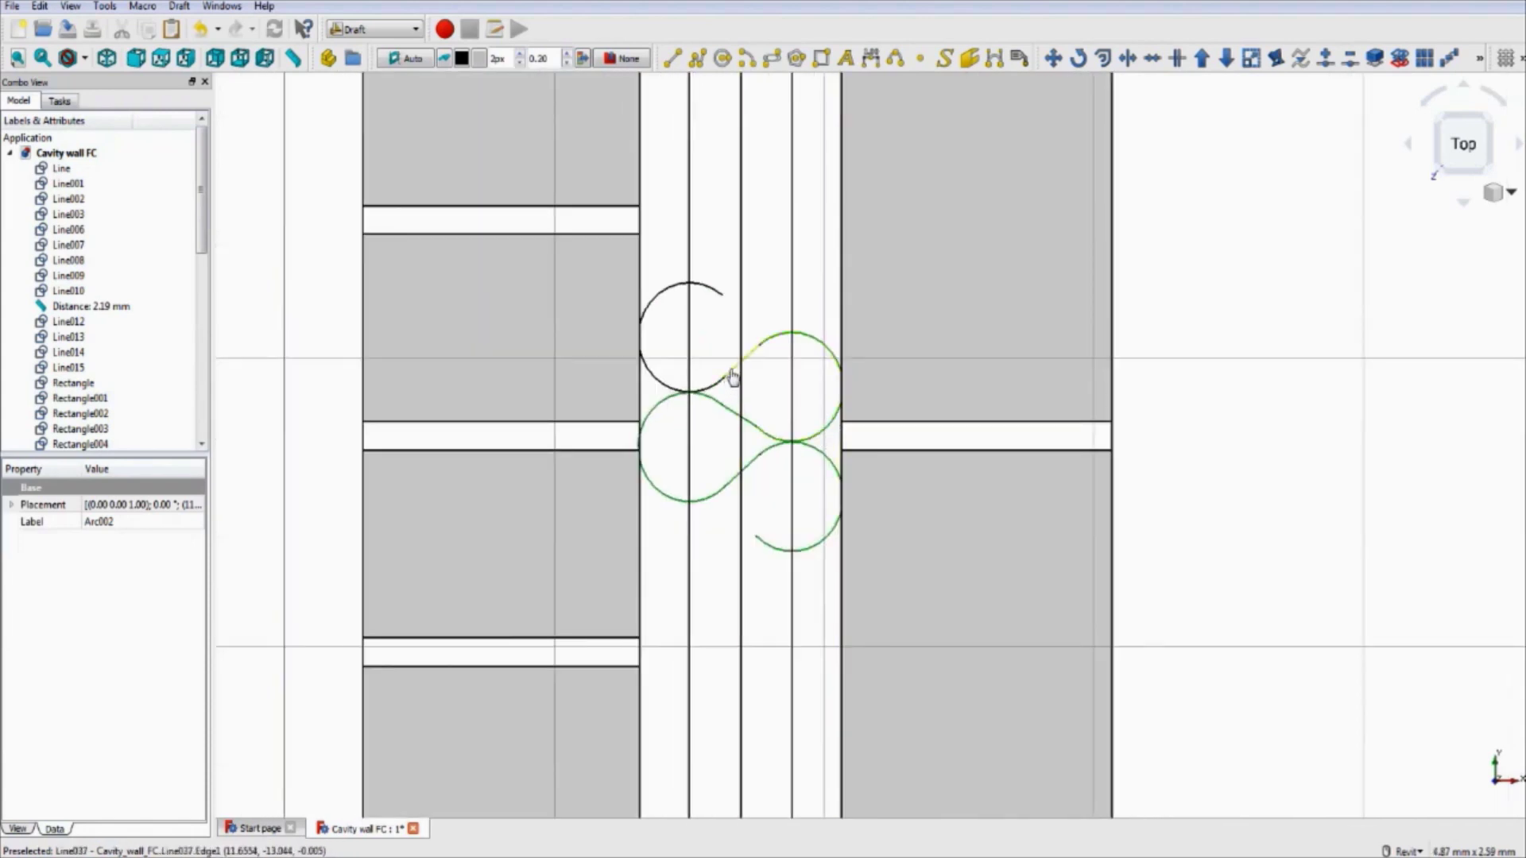
ctrl+click(698, 391)
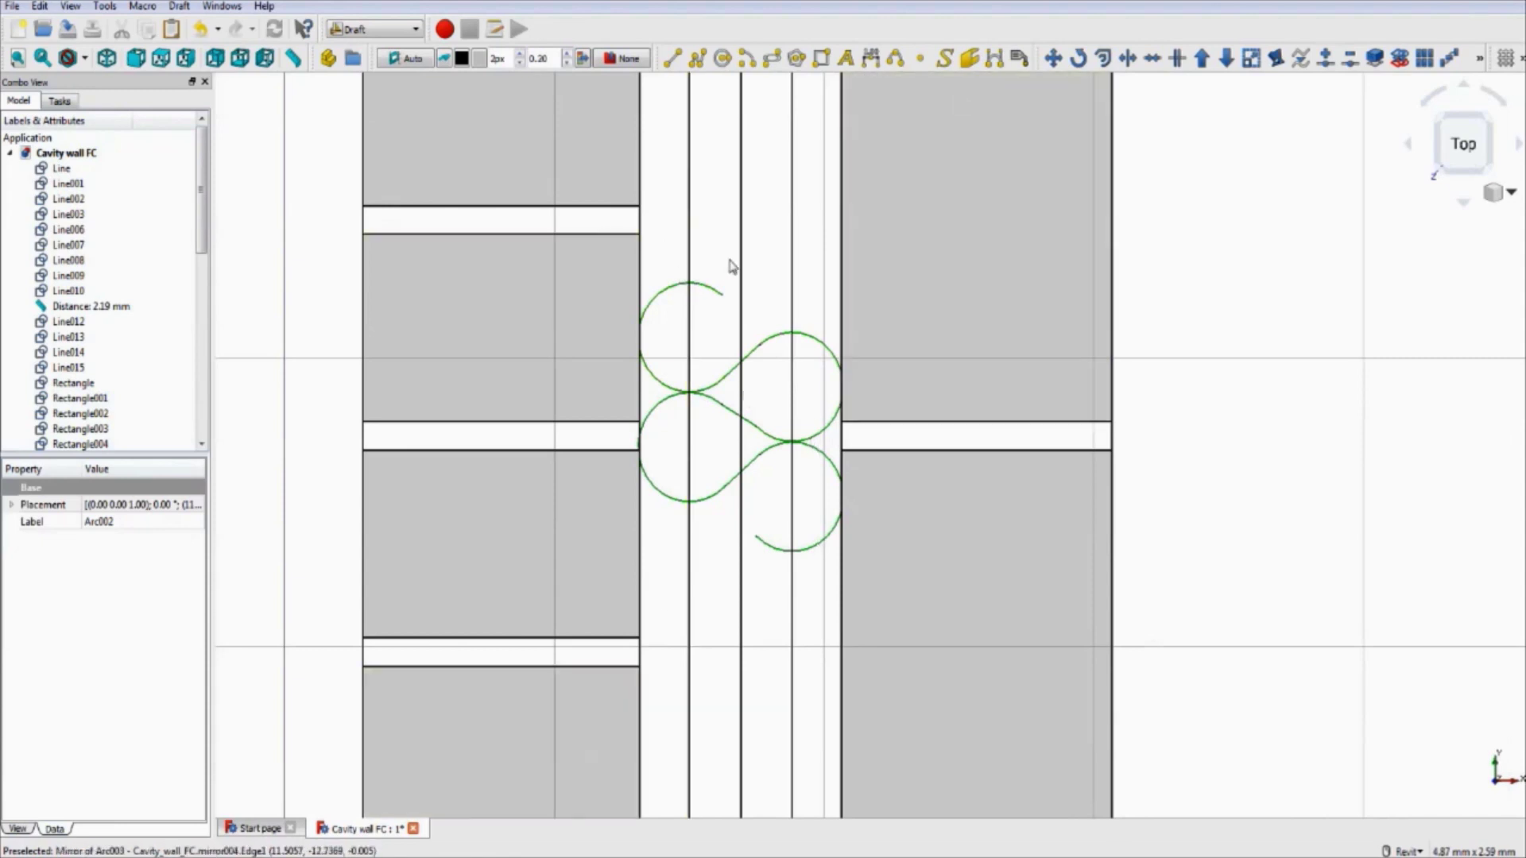
- Copy the selected S-curve unit with M V and place it directly above the original
key(m)
key(v)
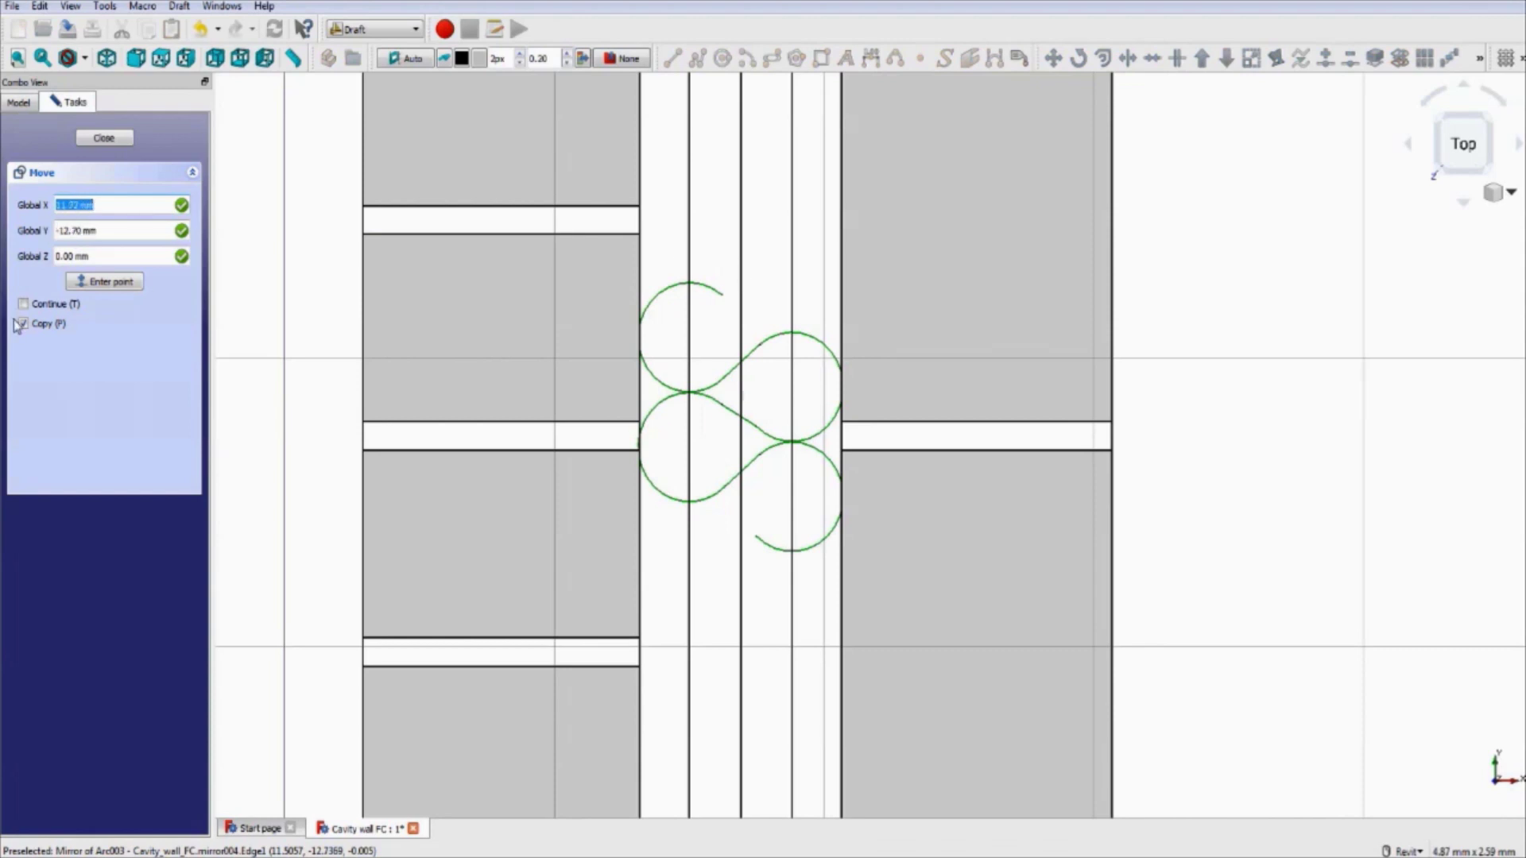
click(794, 444)
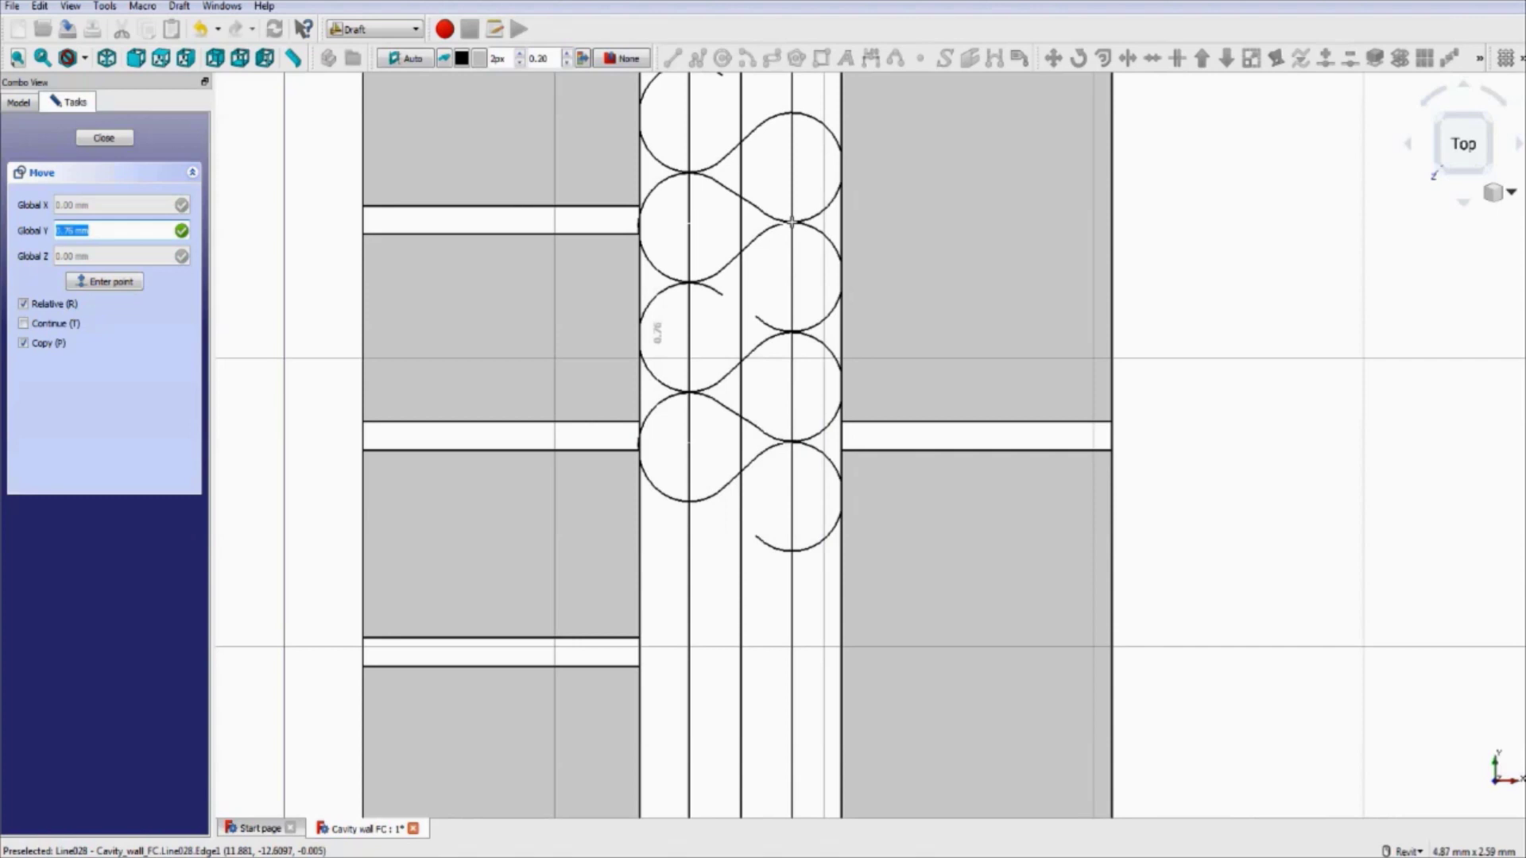
click(795, 229)
scroll(755, 301, up, 6)
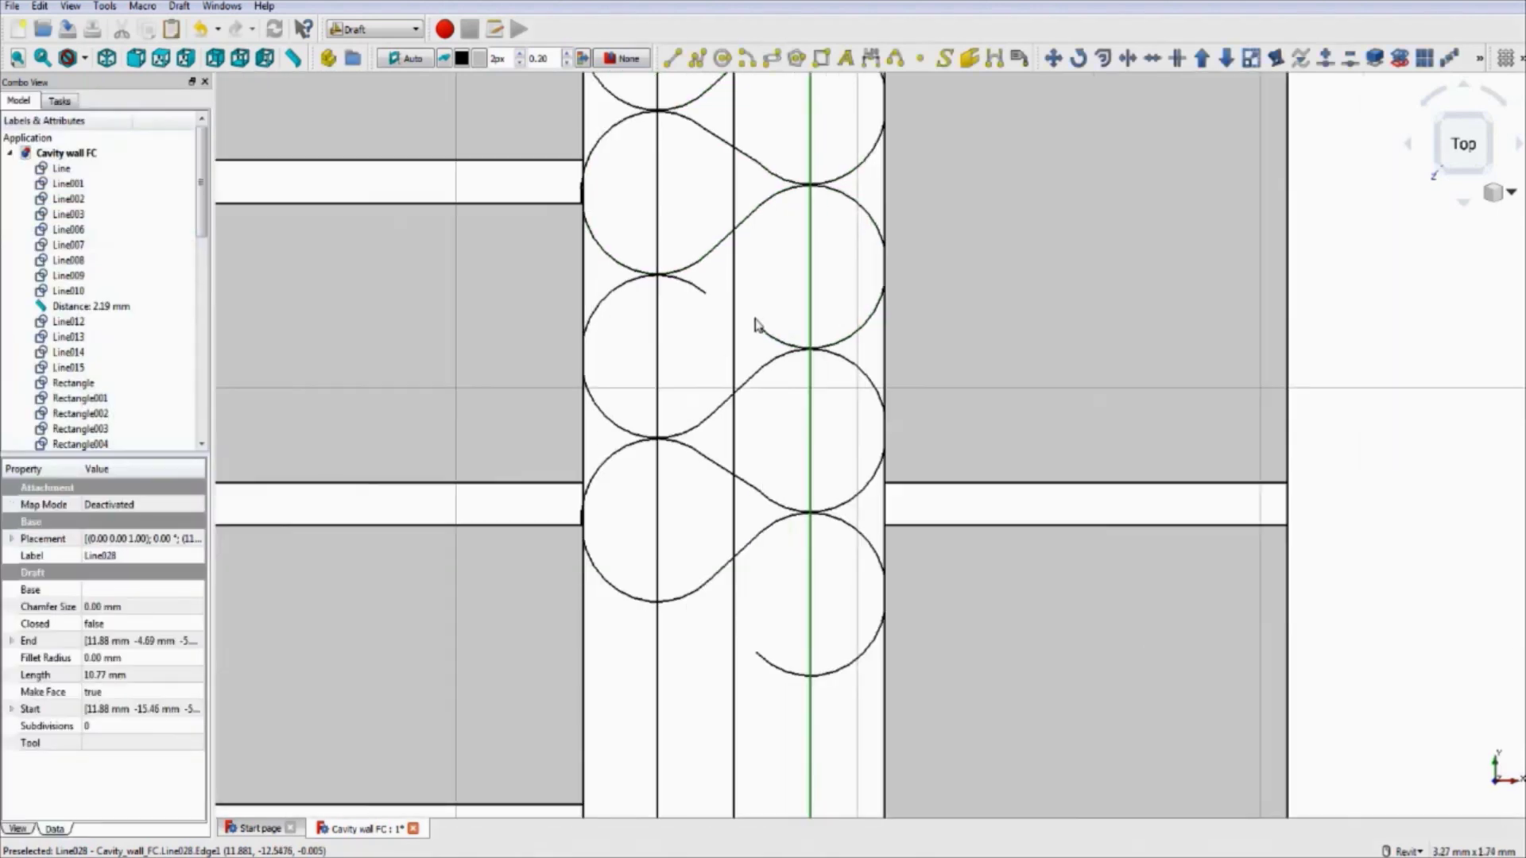
- Draw a line joining the new copy's open arc end to the lower unit's arc
click(672, 57)
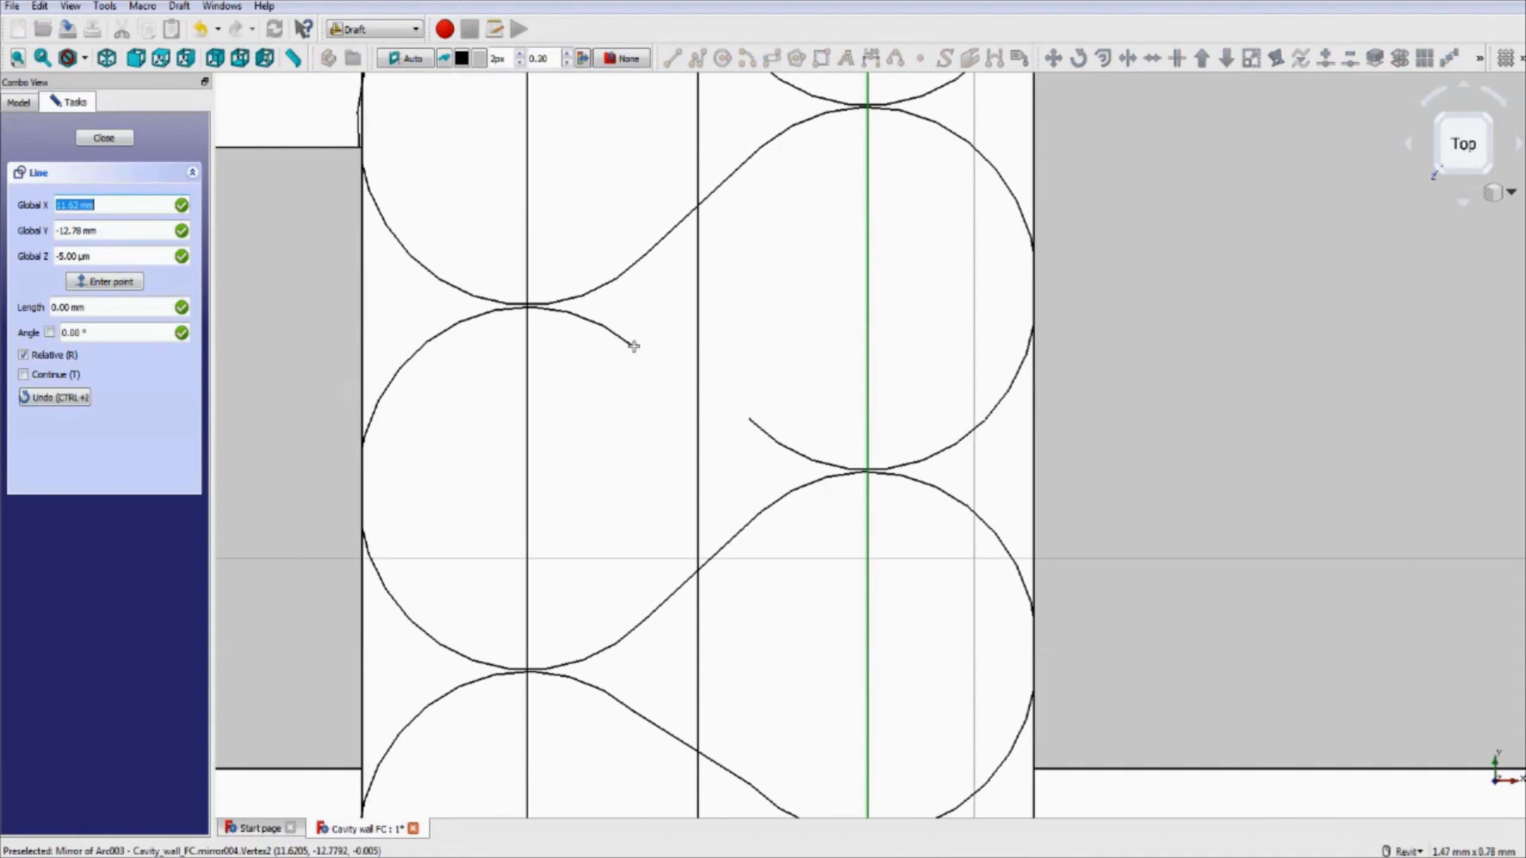
click(633, 346)
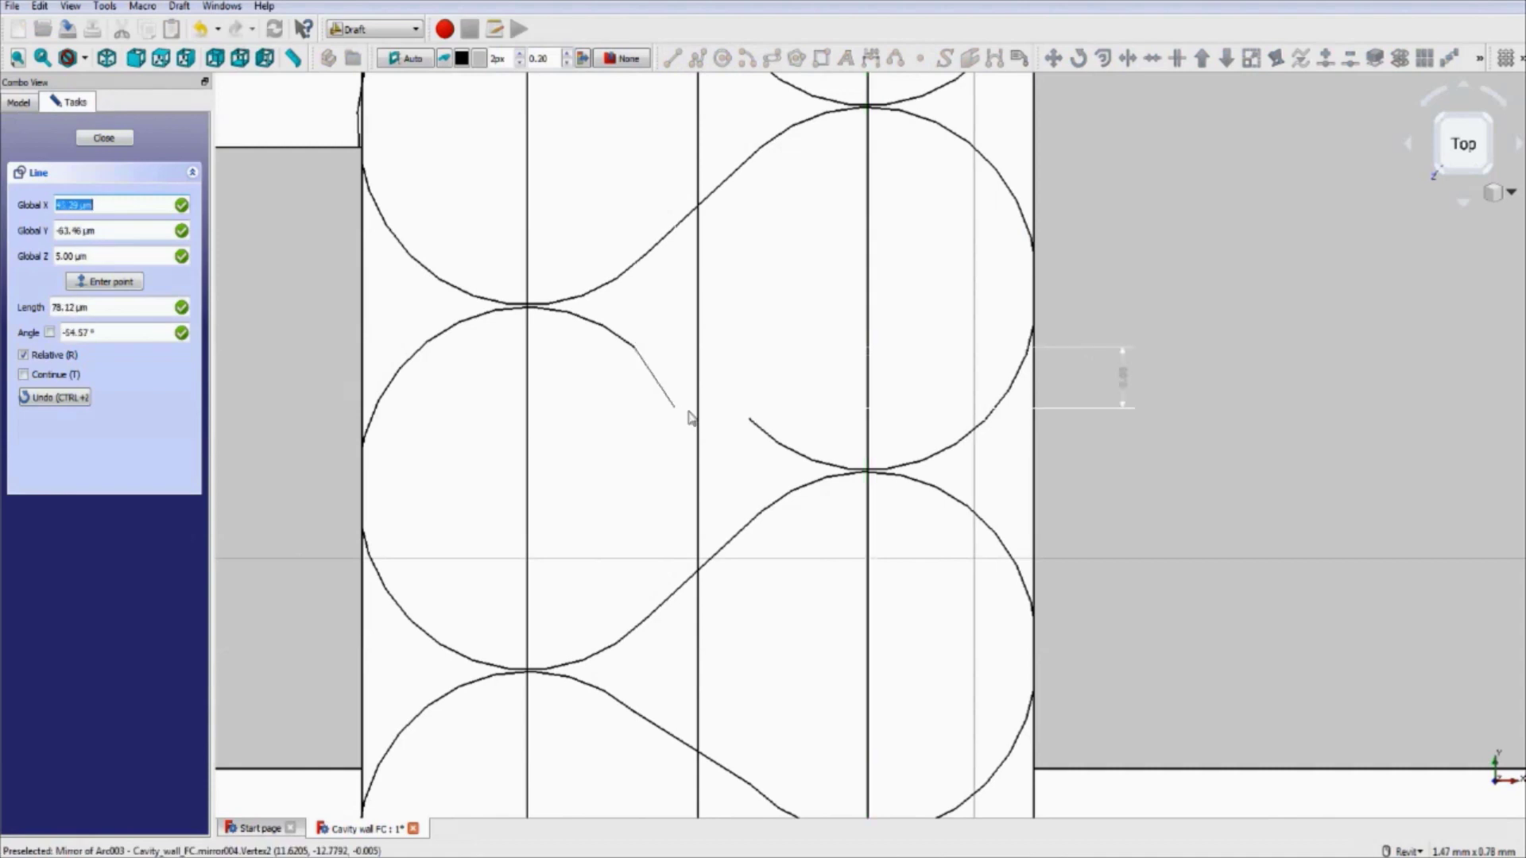
click(749, 423)
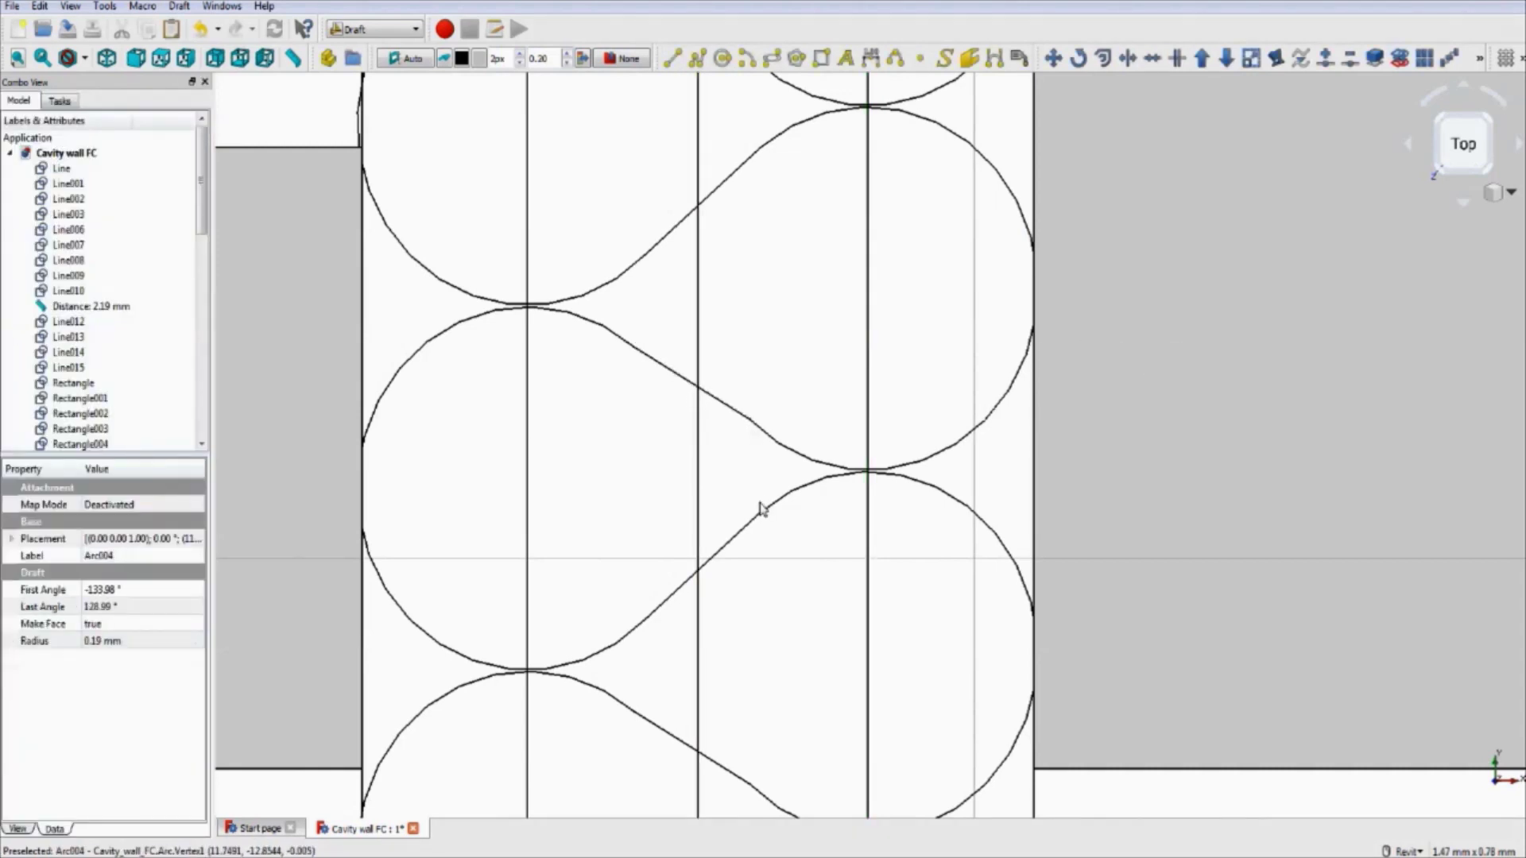
scroll(730, 470, down, 5)
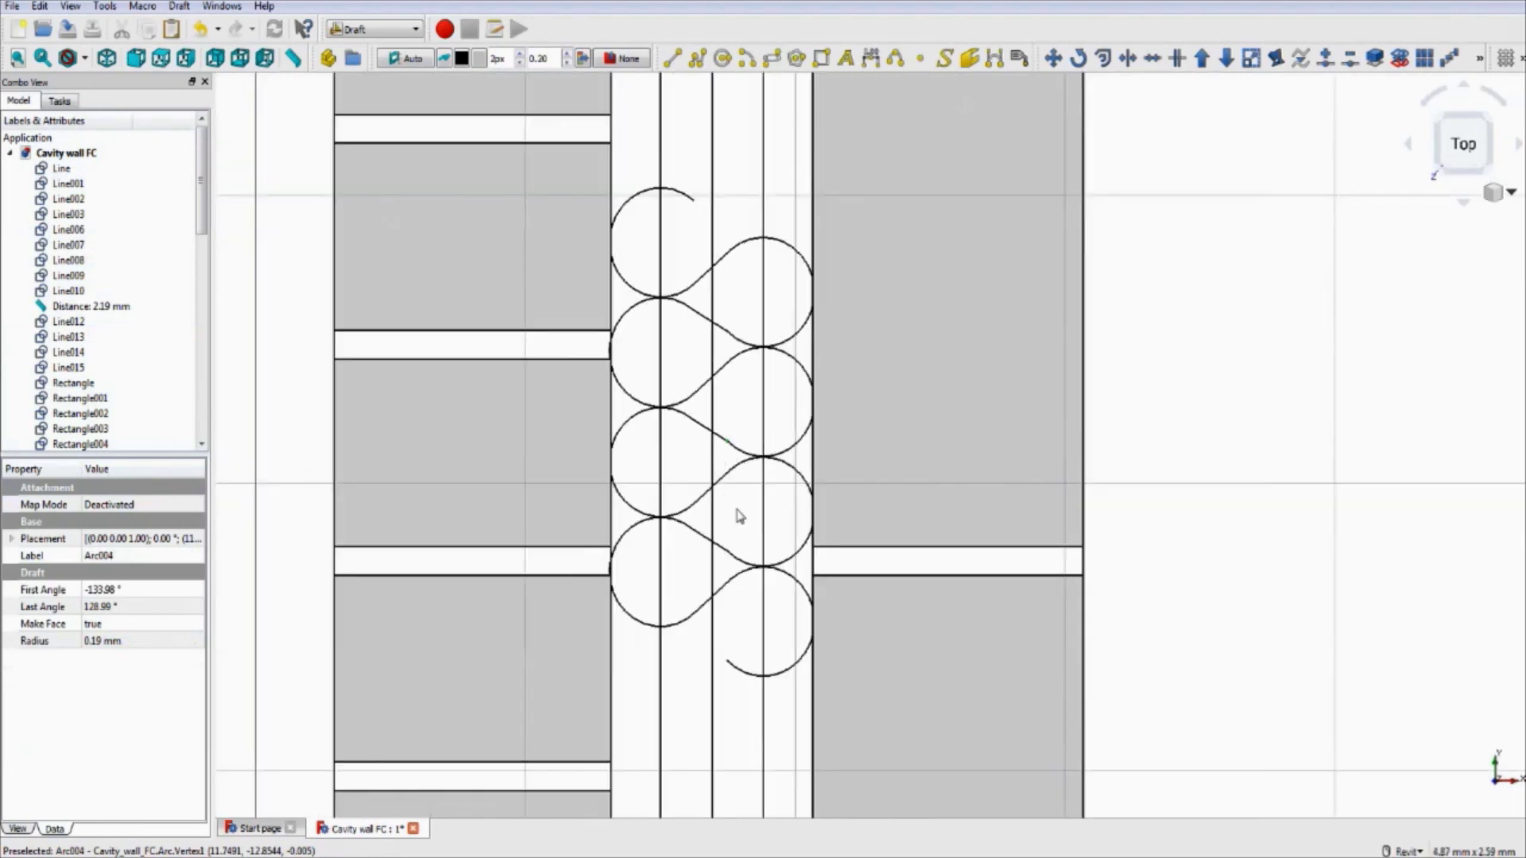
scroll(735, 516, down, 3)
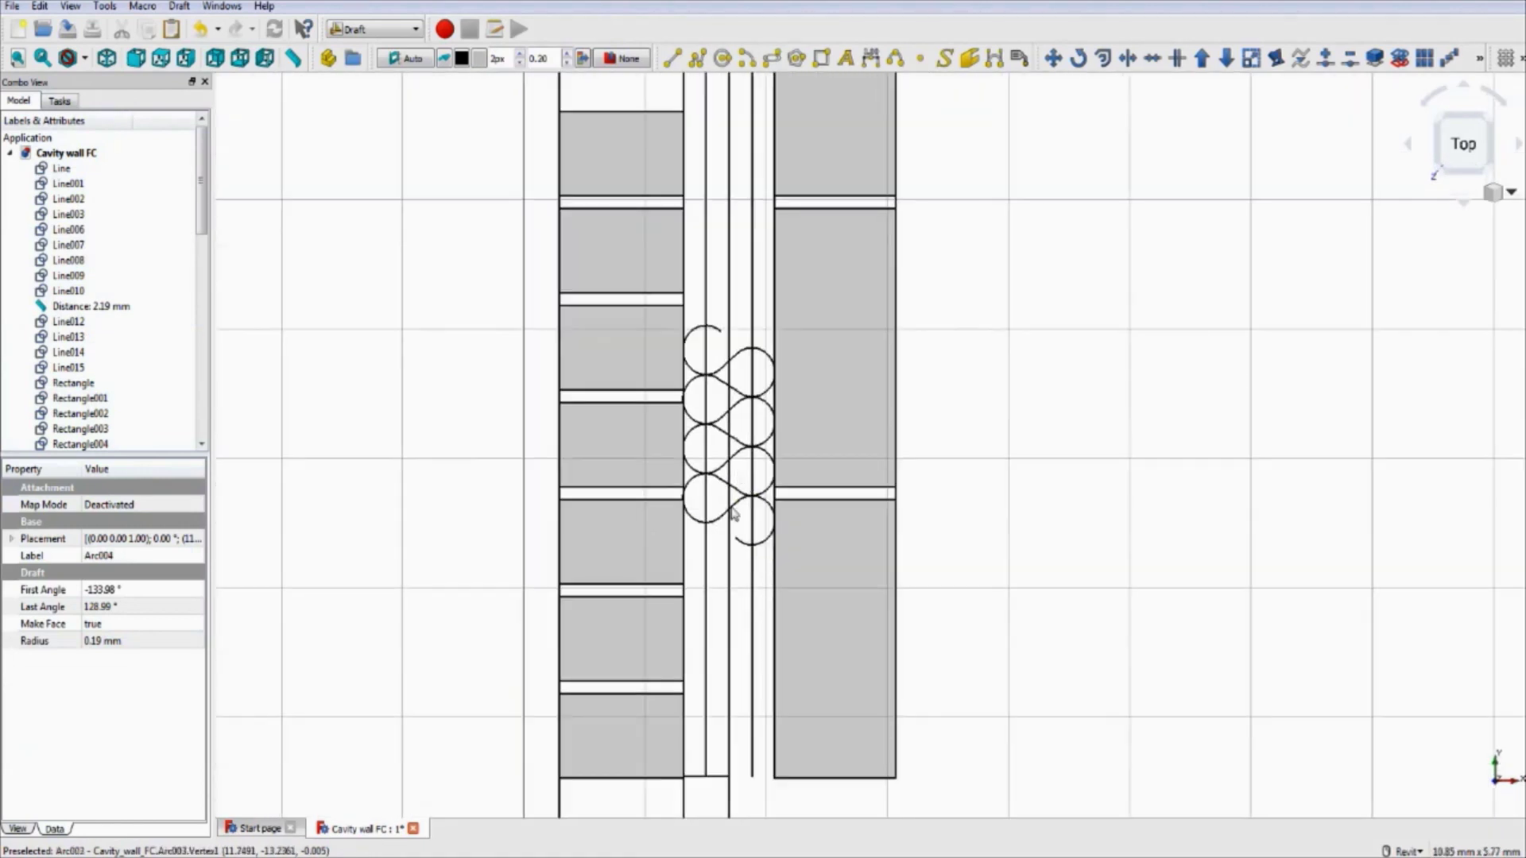
scroll(733, 514, up, 2)
- Select the bottom arcs and diagonal ties of the insulation pattern
click(748, 562)
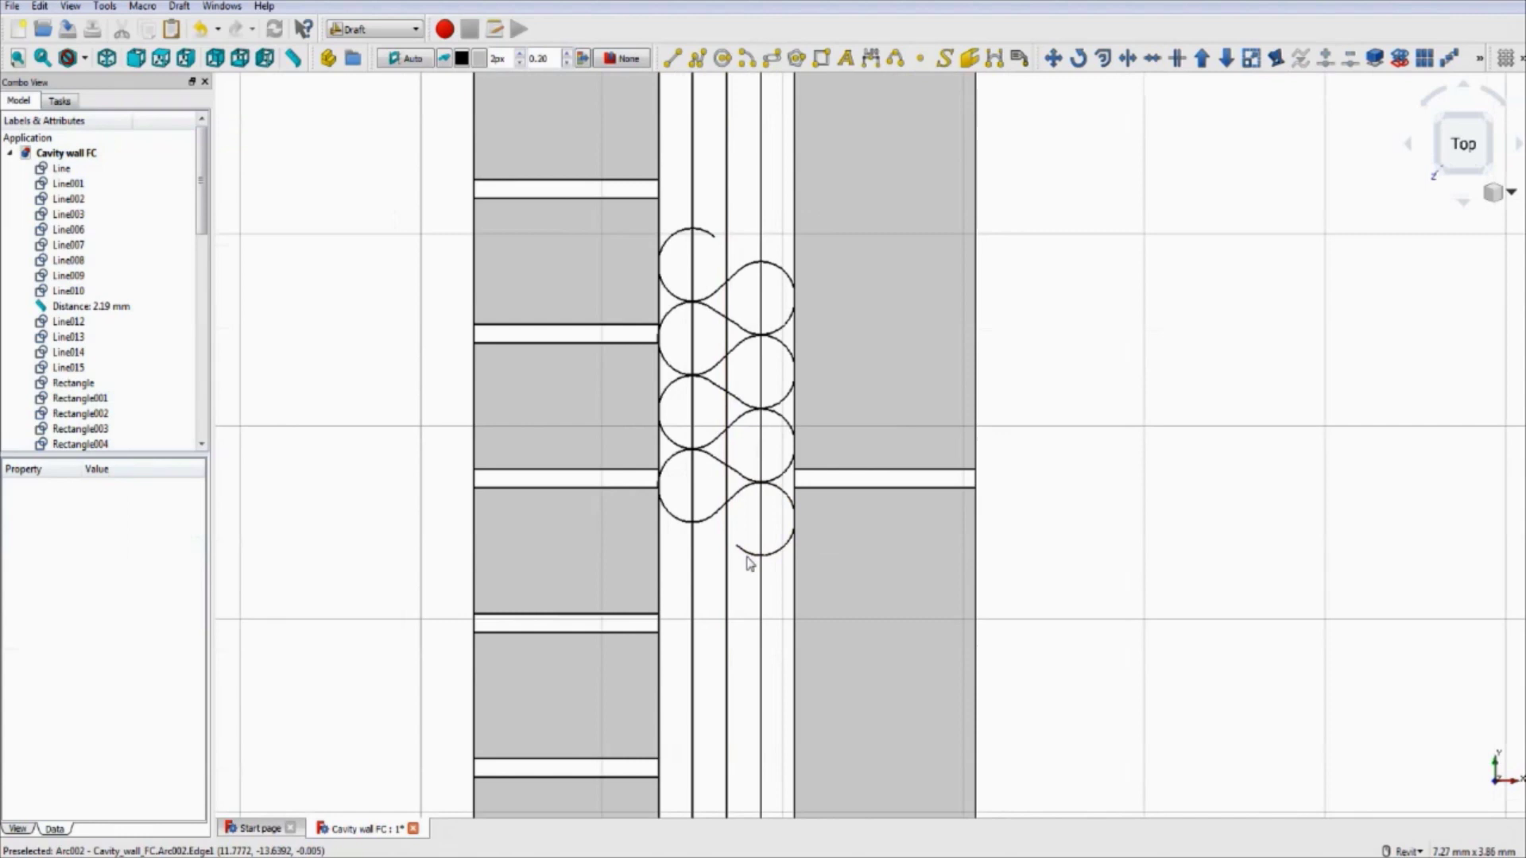
click(747, 553)
scroll(719, 517, up, 2)
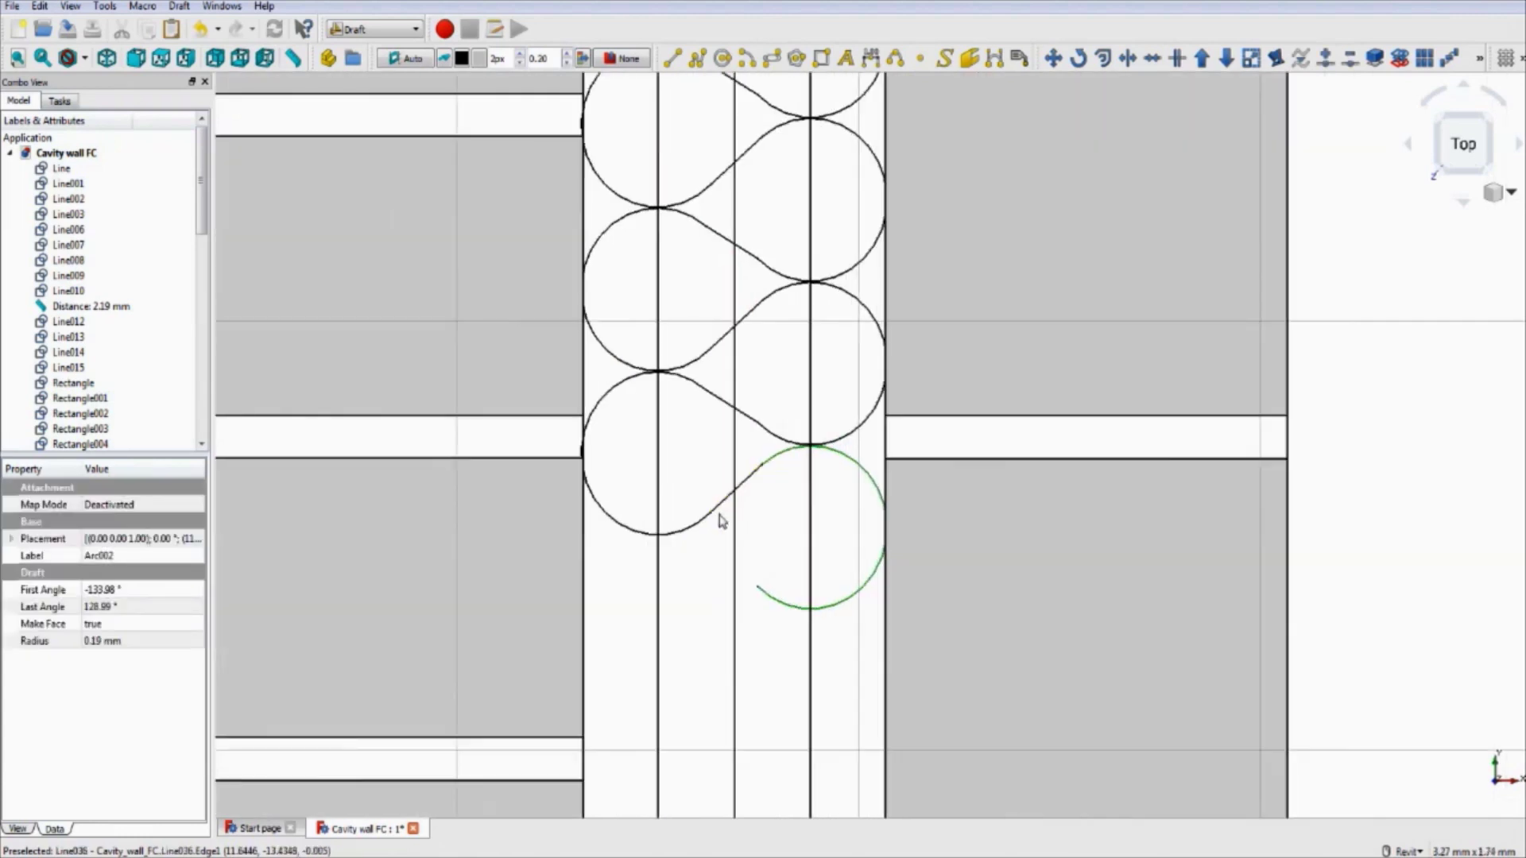
click(723, 515)
click(691, 532)
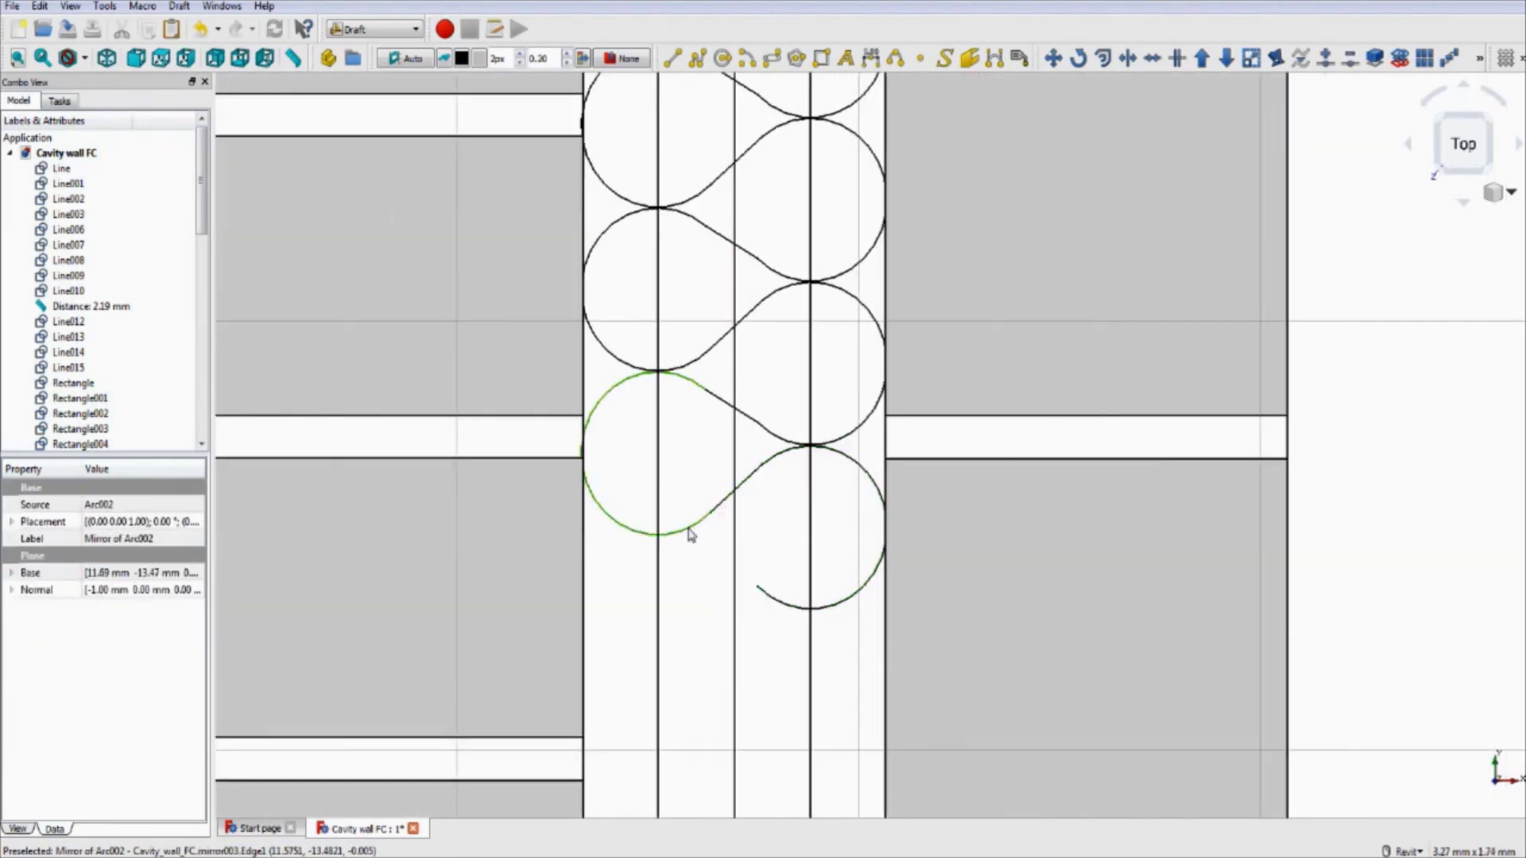
ctrl+click(747, 493)
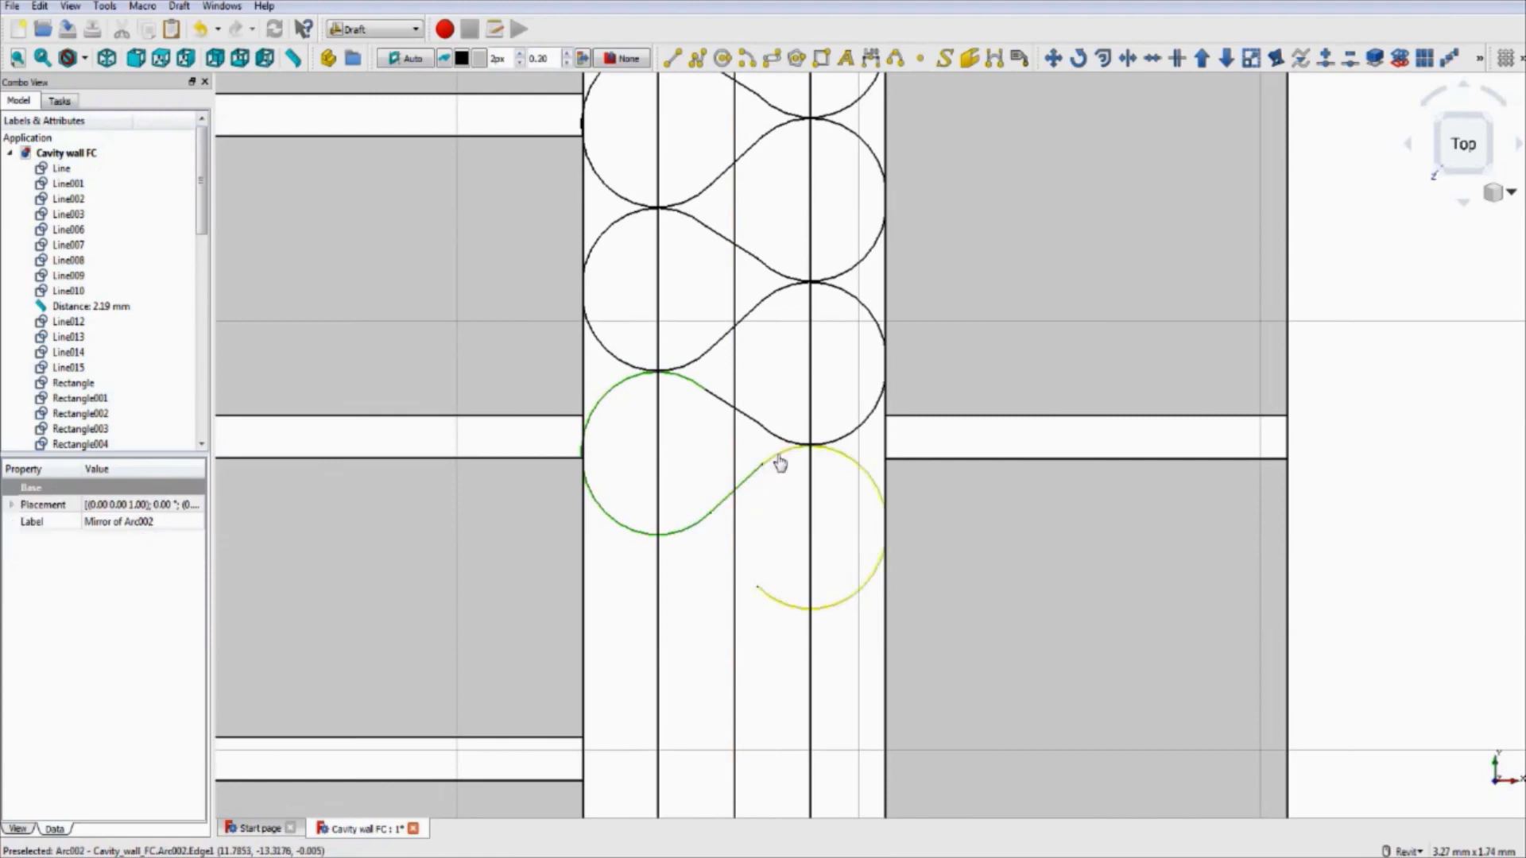
ctrl+click(776, 461)
ctrl+click(776, 444)
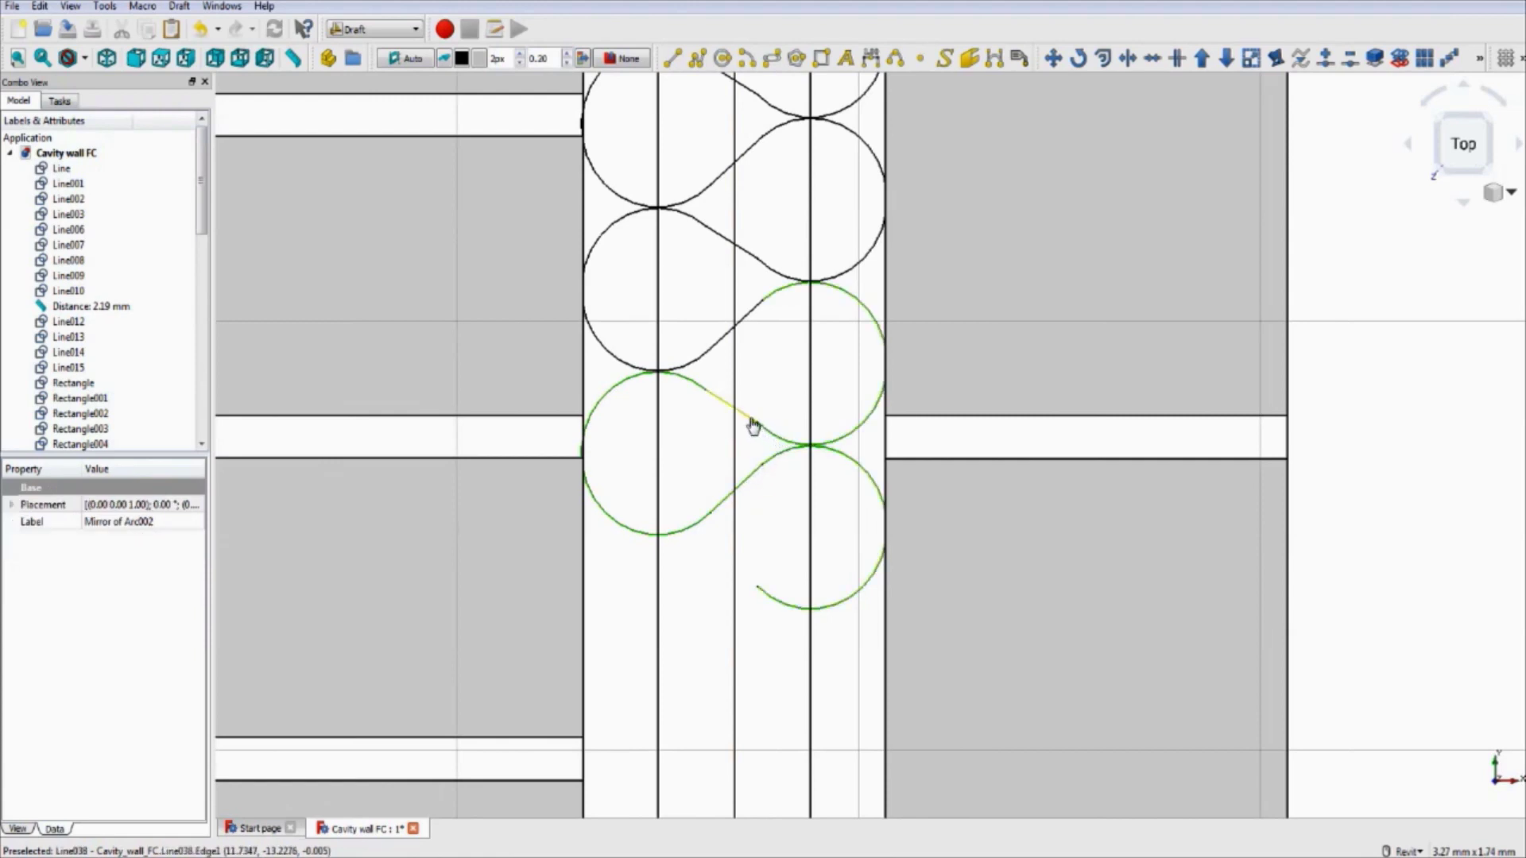
ctrl+click(746, 328)
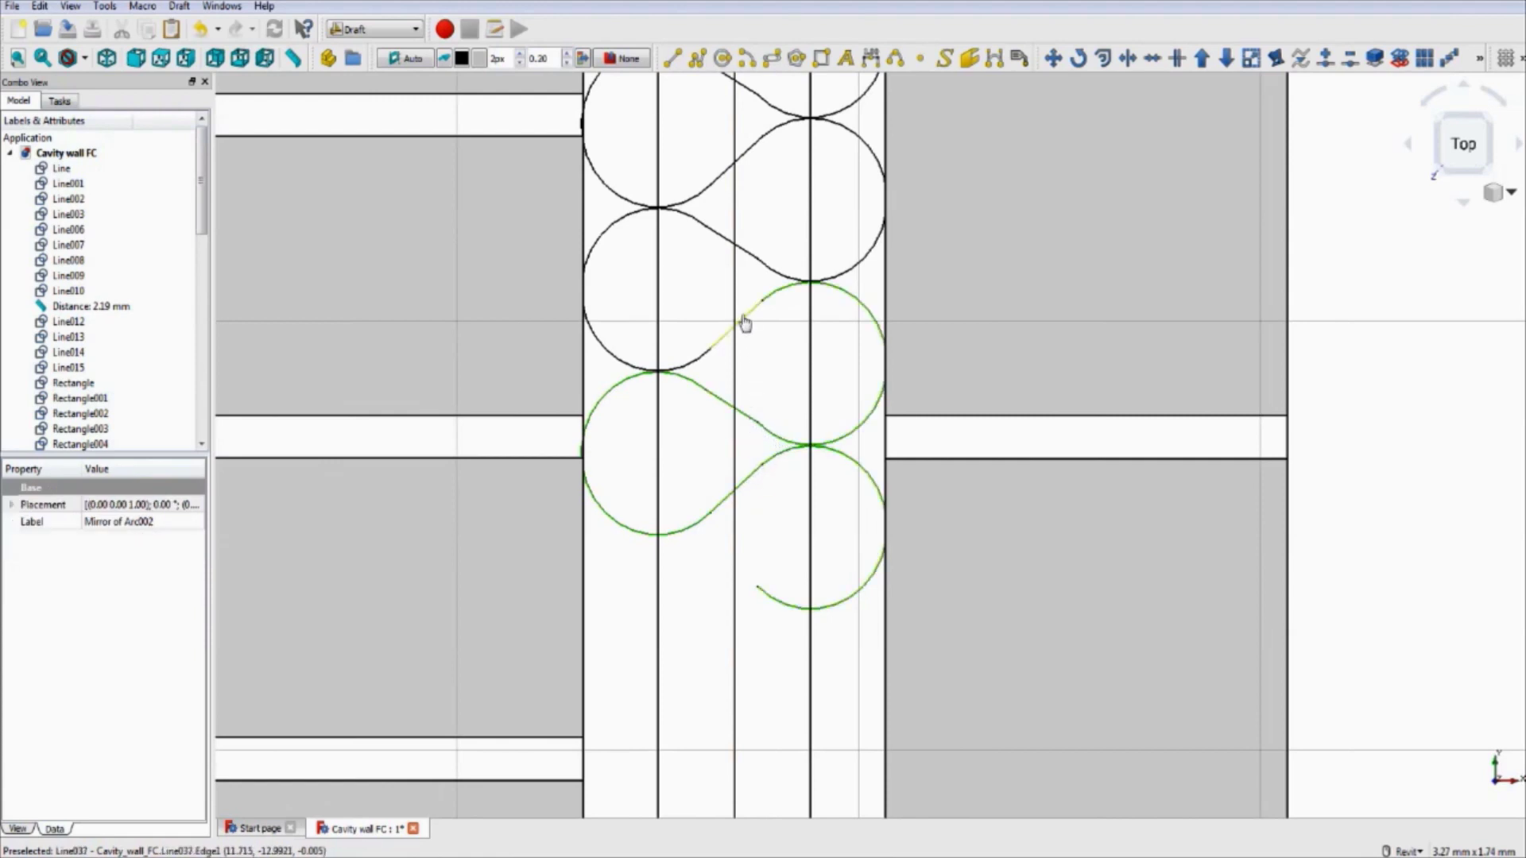
ctrl+click(704, 363)
- Add the higher diagonal ties and lobe arcs up to the top-left arc to the selection
ctrl+scroll(739, 366, up, 3)
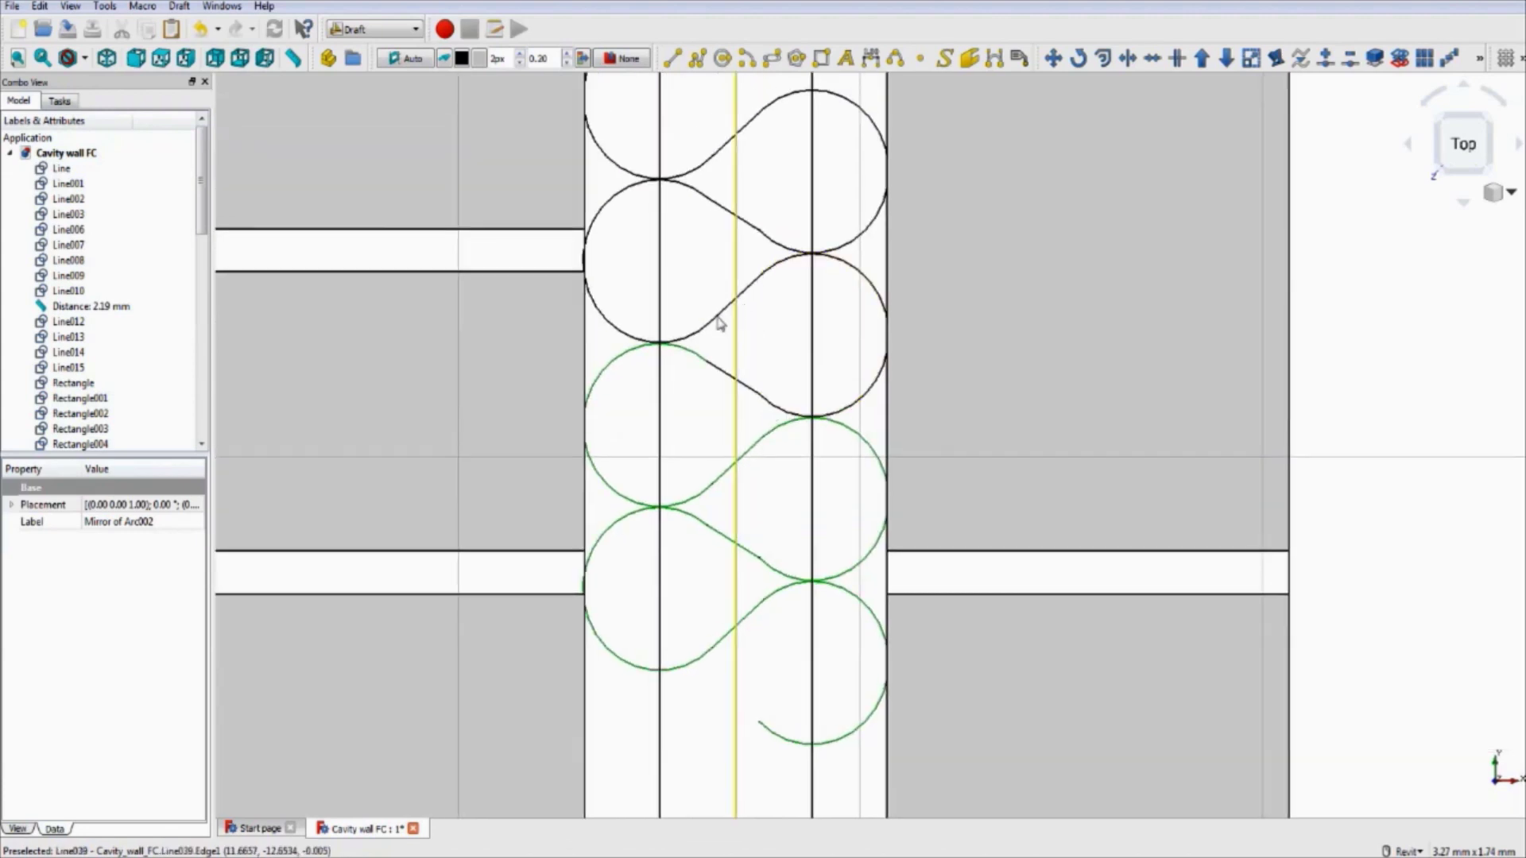
ctrl+click(720, 376)
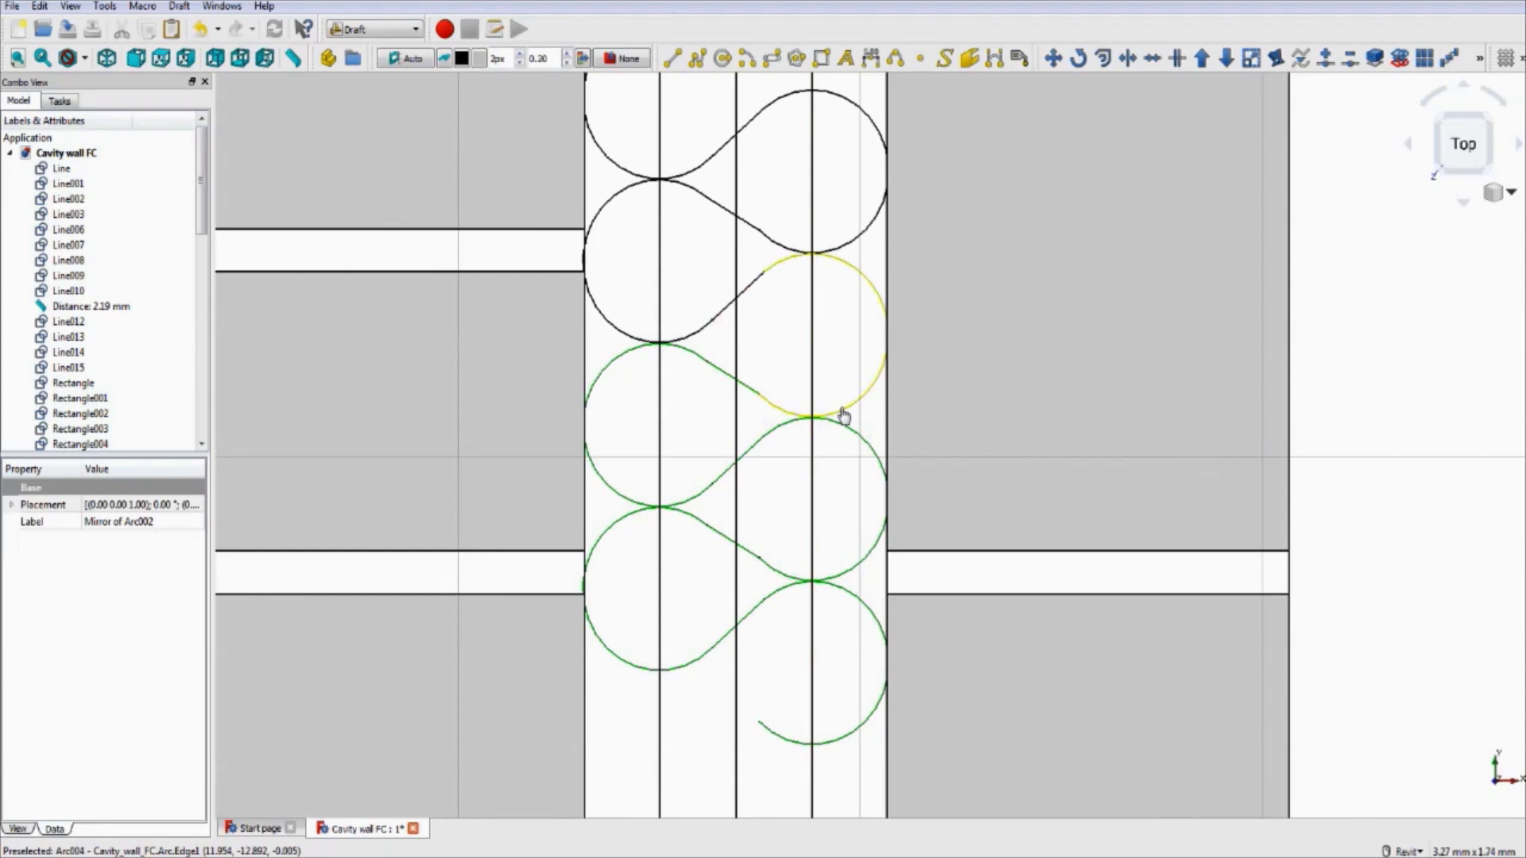
ctrl+click(841, 415)
ctrl+click(750, 296)
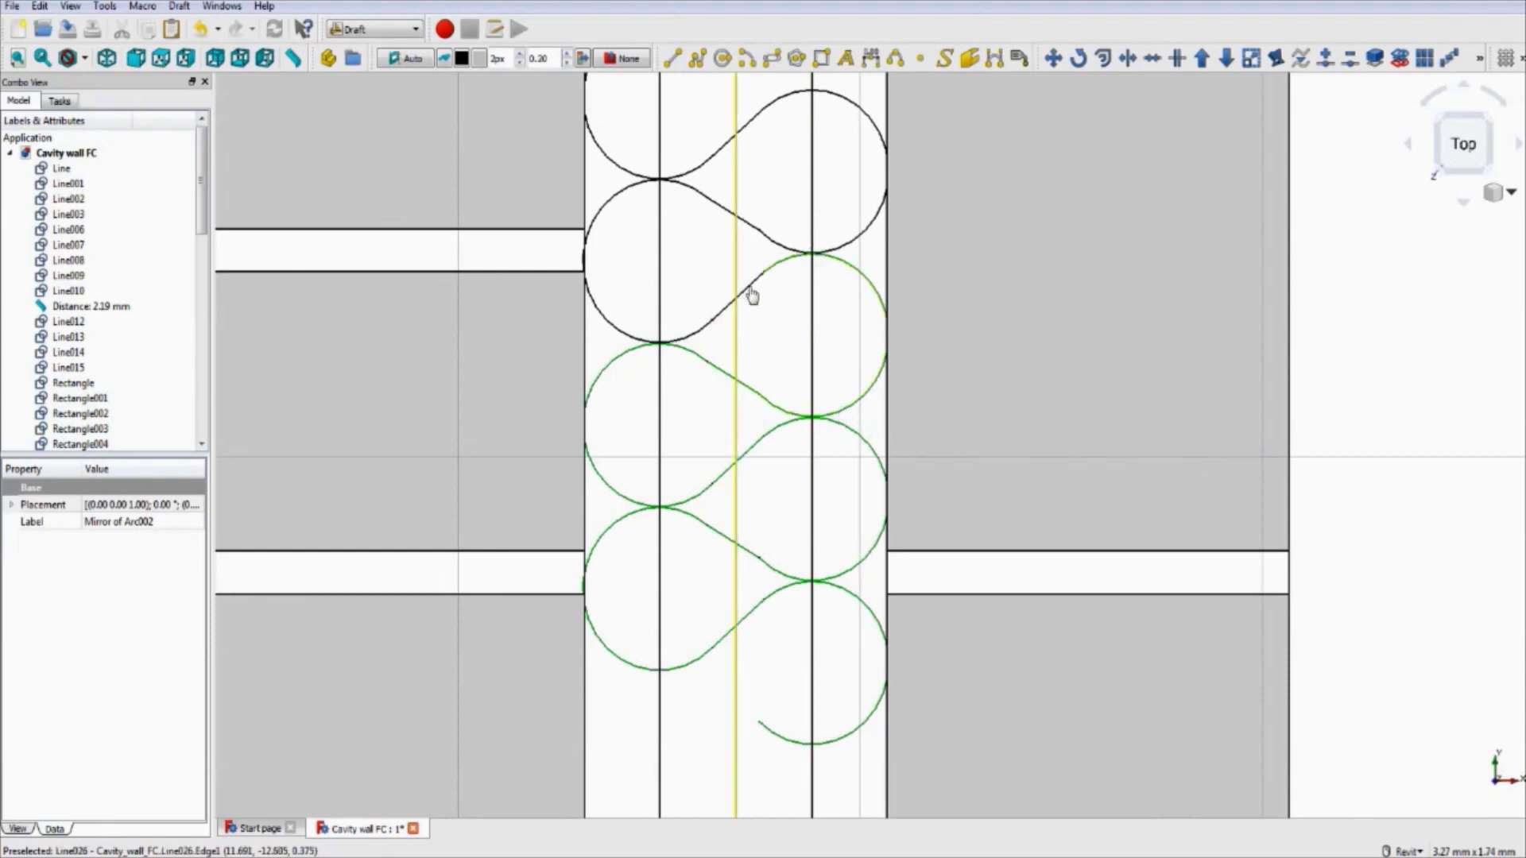
ctrl+click(698, 334)
ctrl+scroll(697, 342, up, 4)
ctrl+click(695, 353)
scroll(732, 485, down, 5)
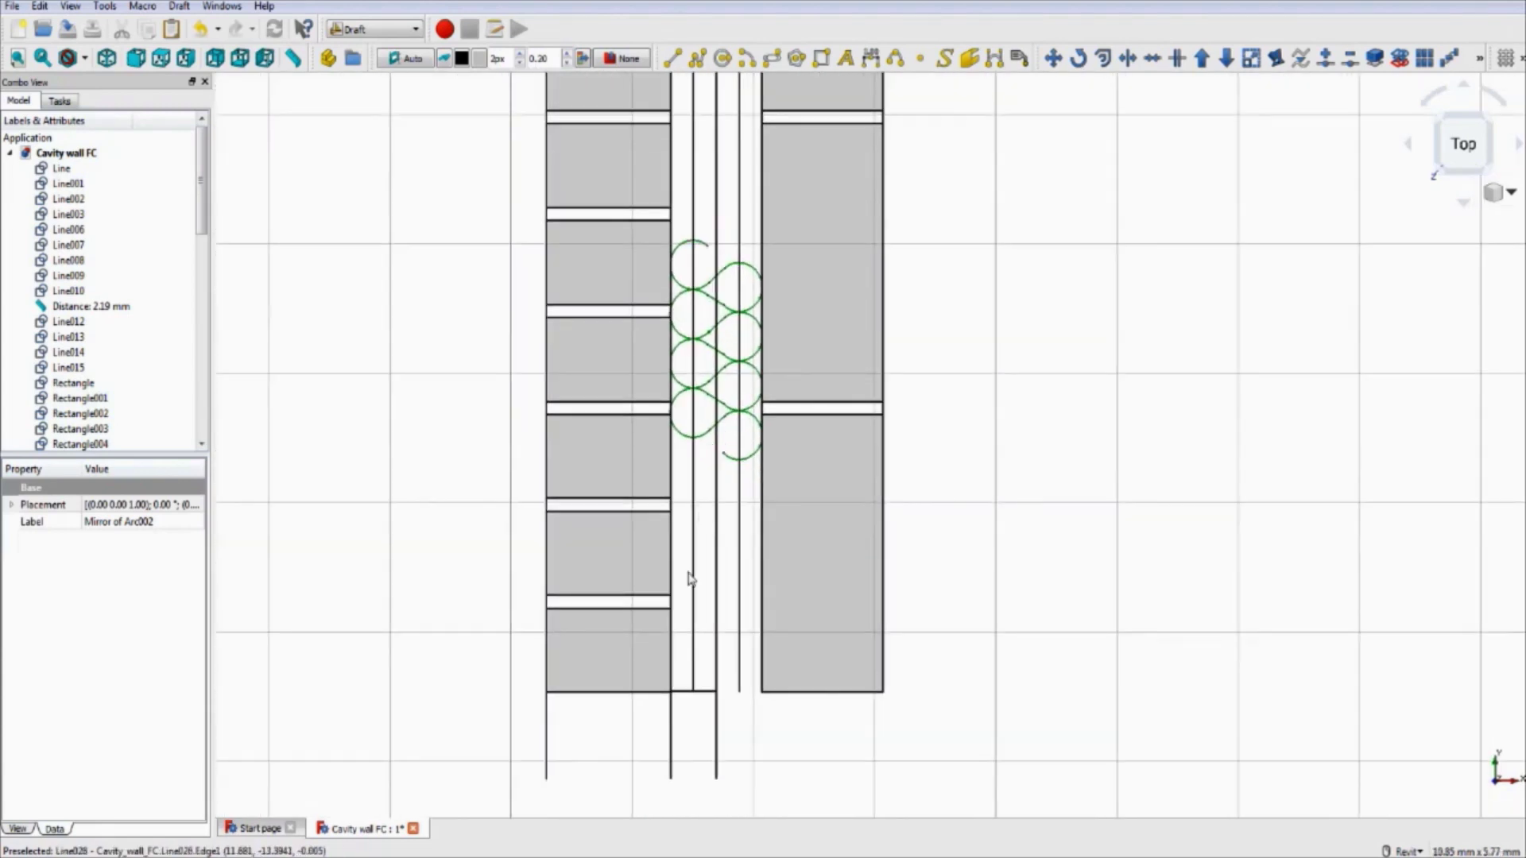
scroll(706, 489, up, 2)
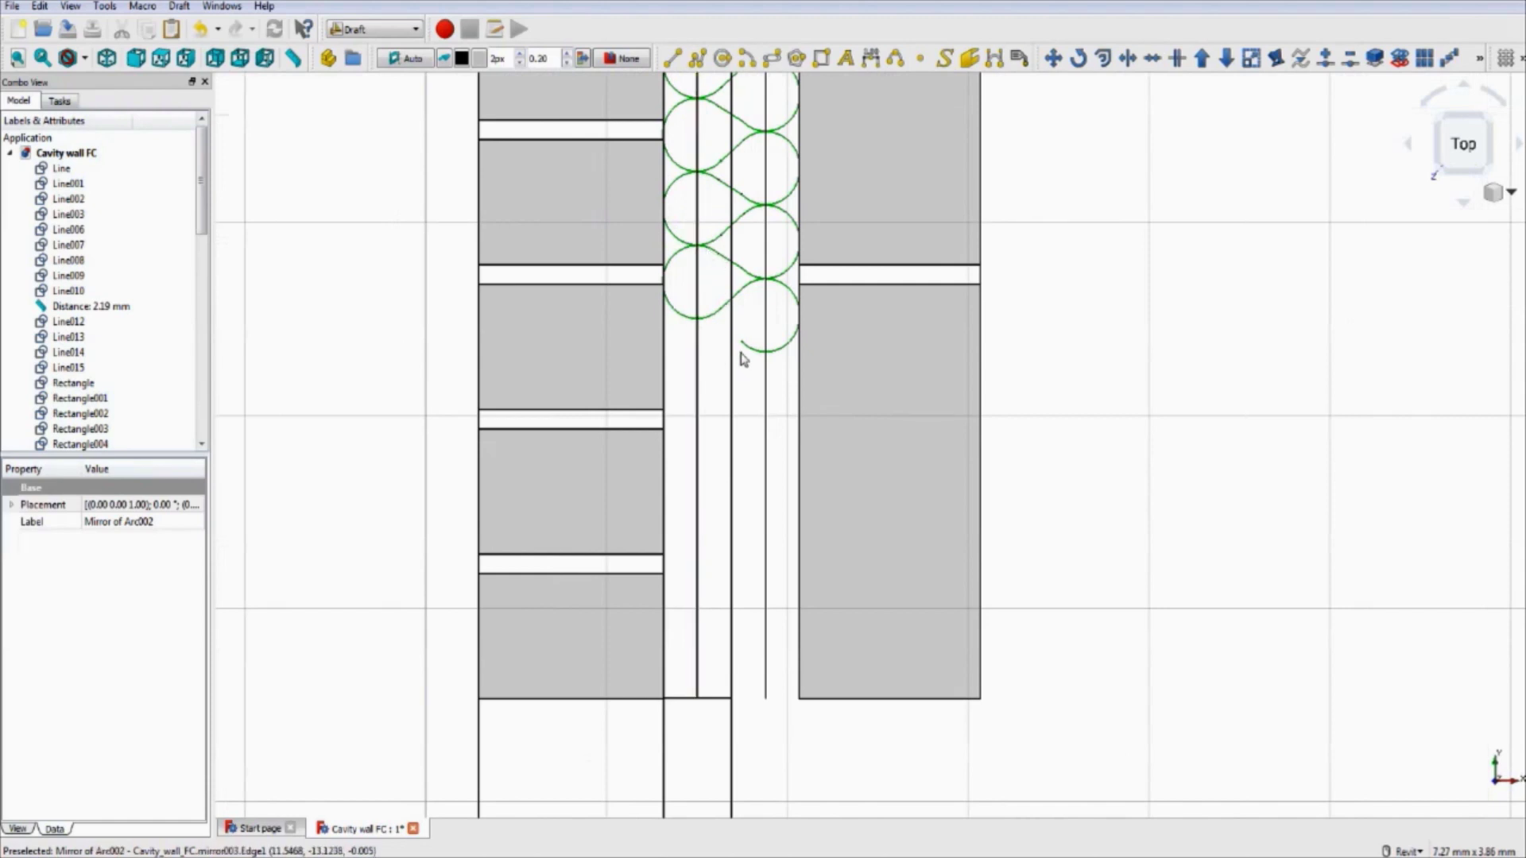
key(m)
key(v)
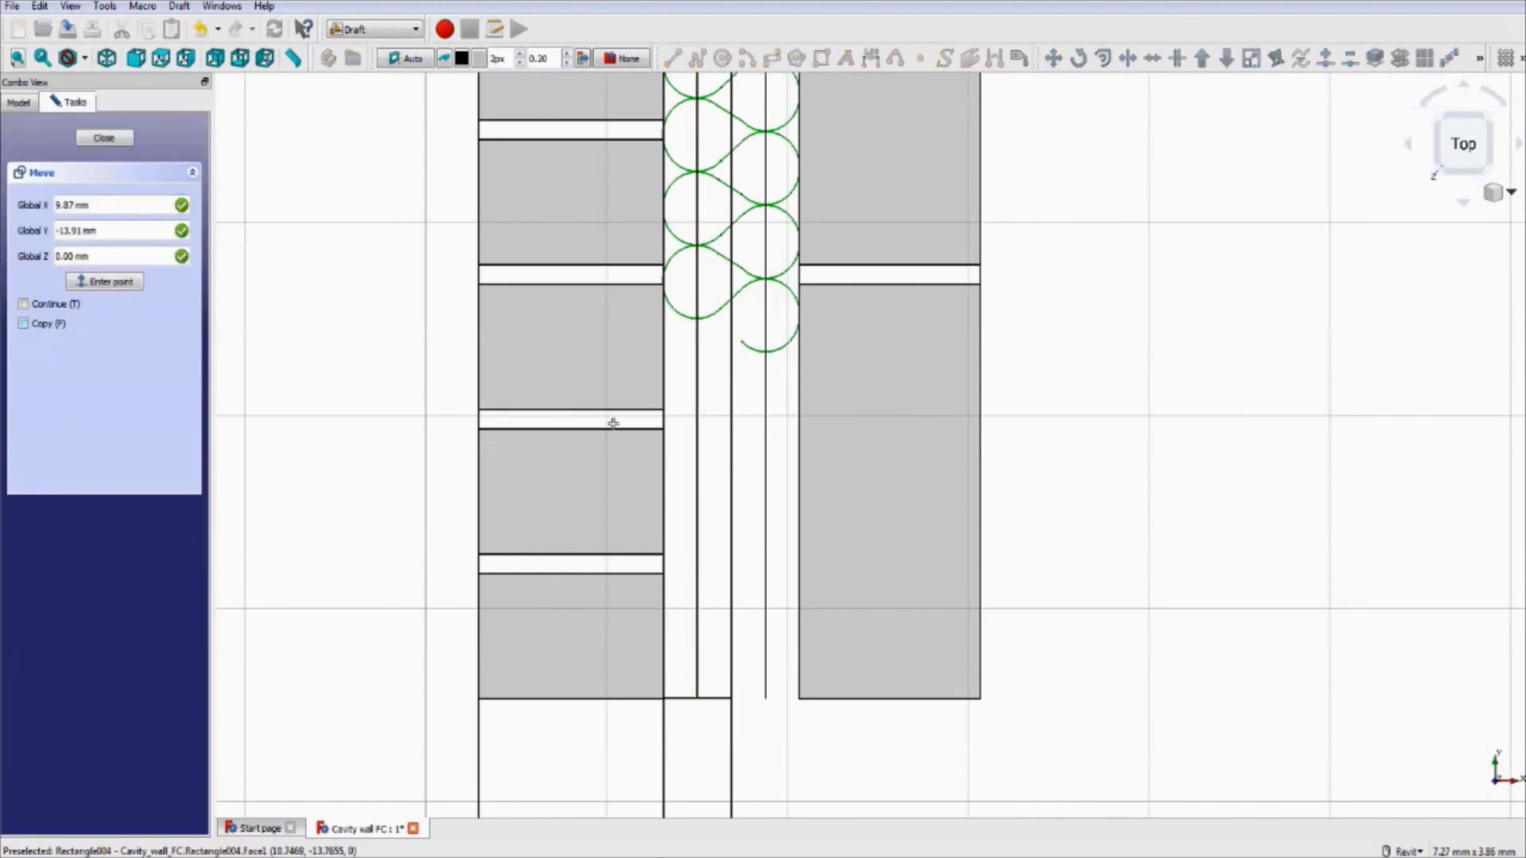
click(766, 369)
key(shift)
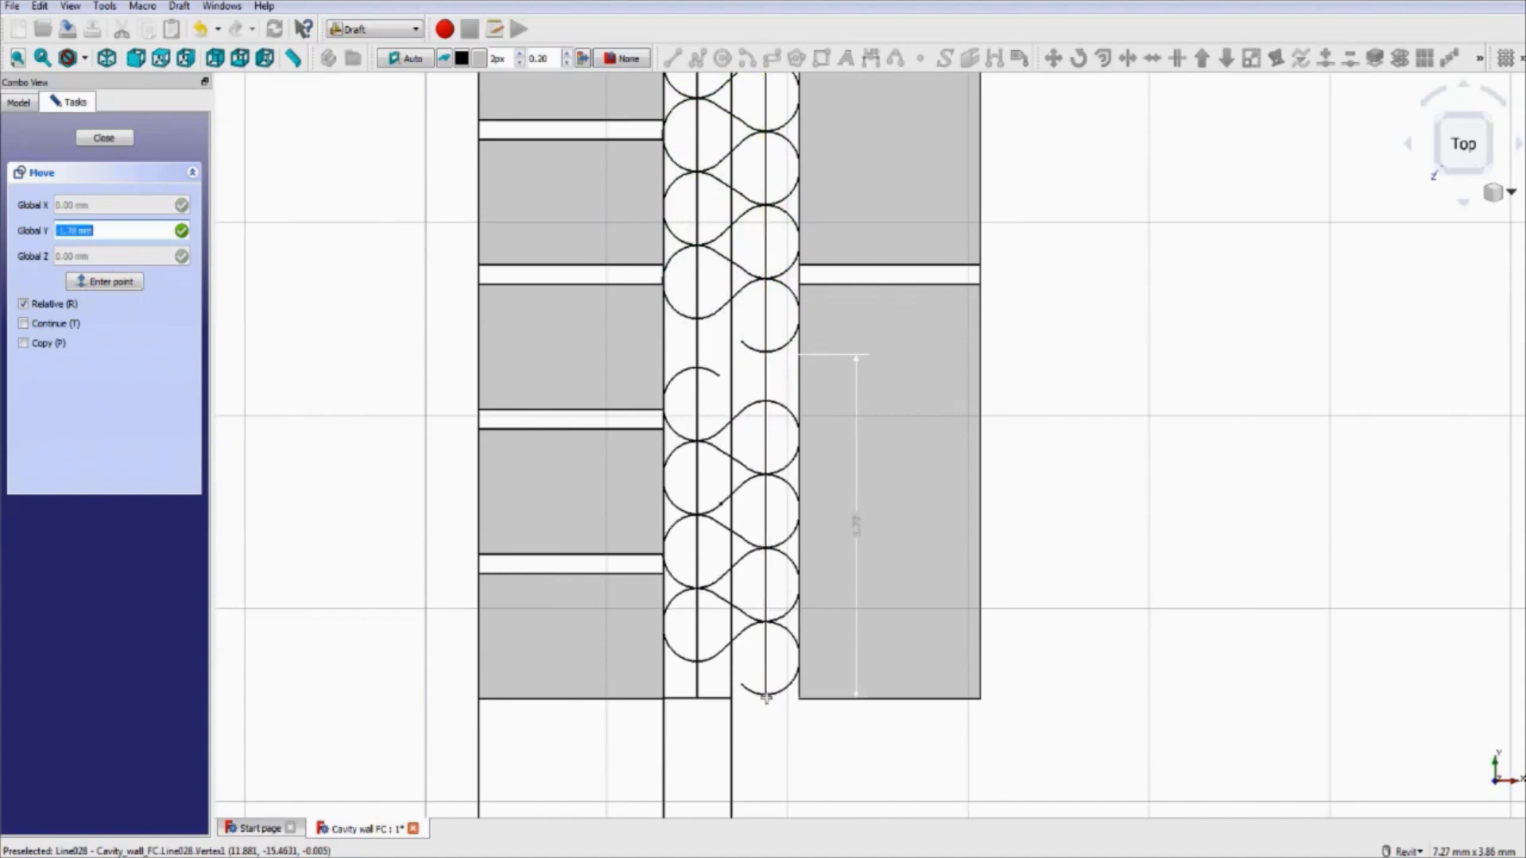
click(765, 698)
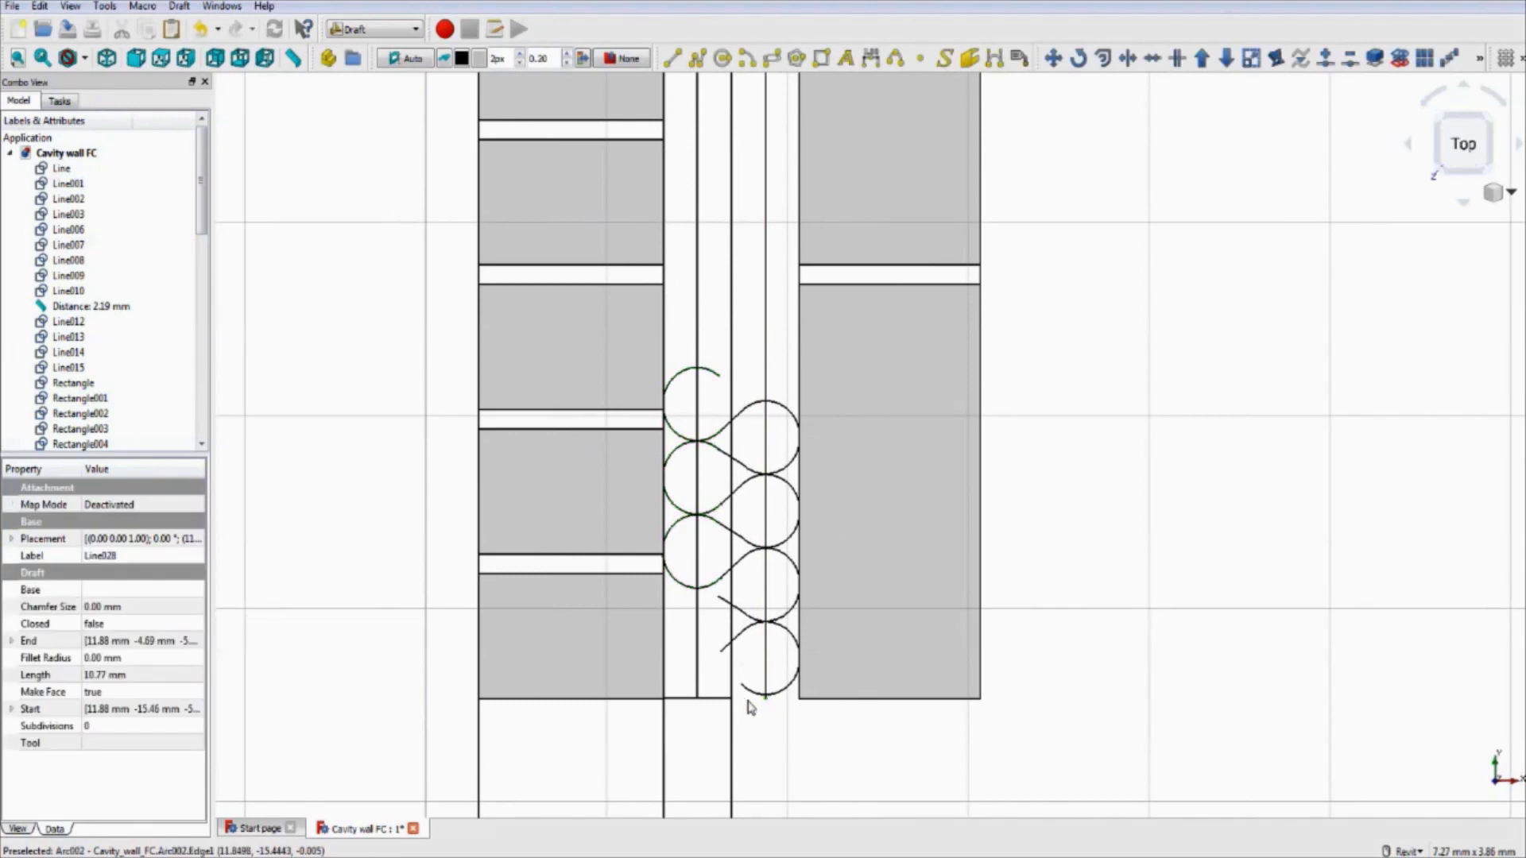
scroll(829, 731, down, 2)
scroll(818, 698, up, 5)
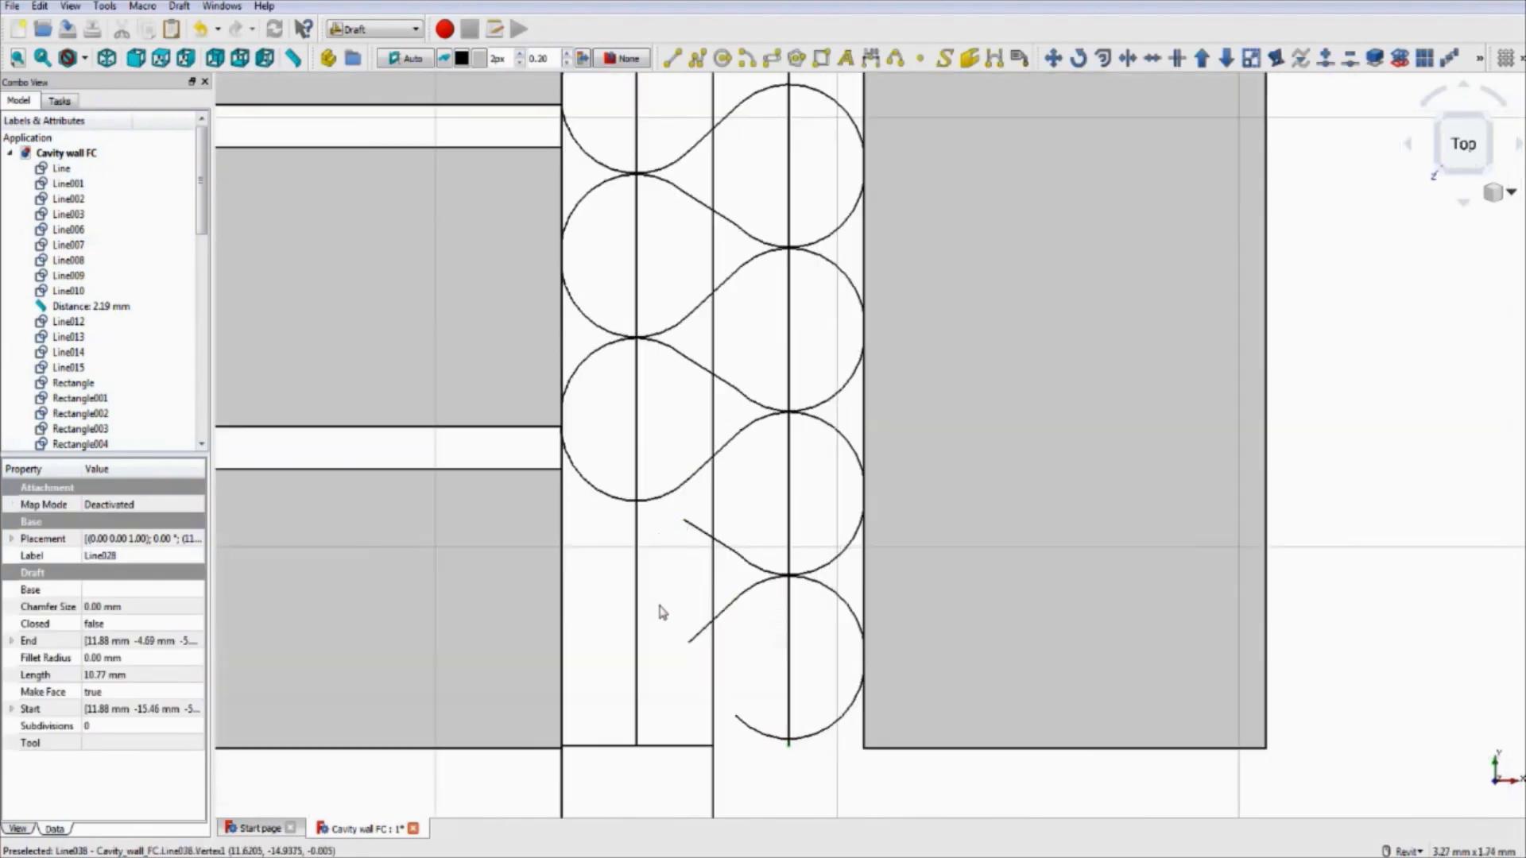
click(628, 503)
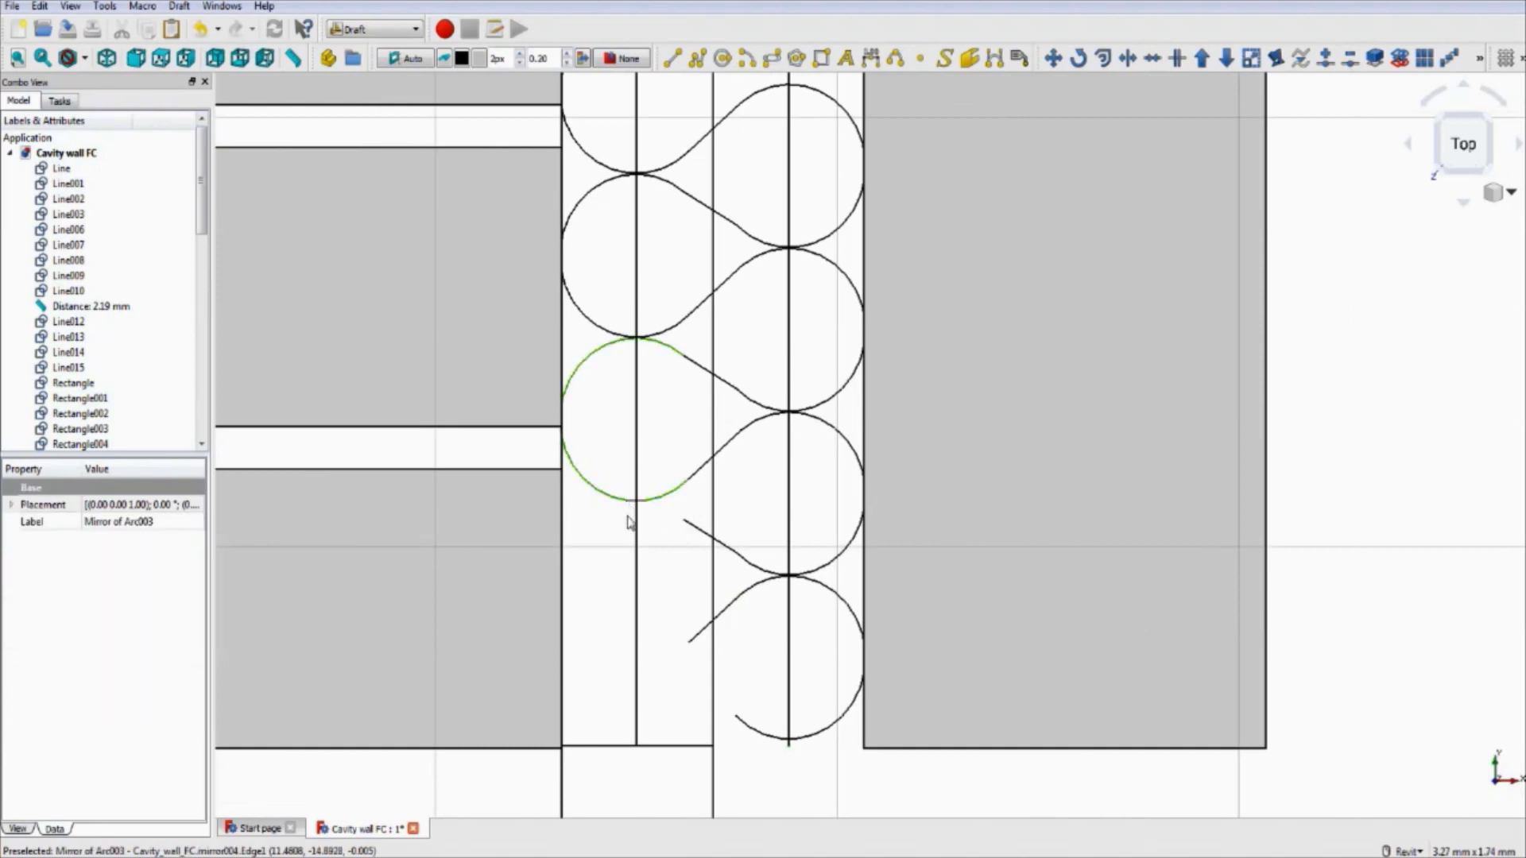
scroll(634, 497, down, 3)
scroll(636, 483, down, 5)
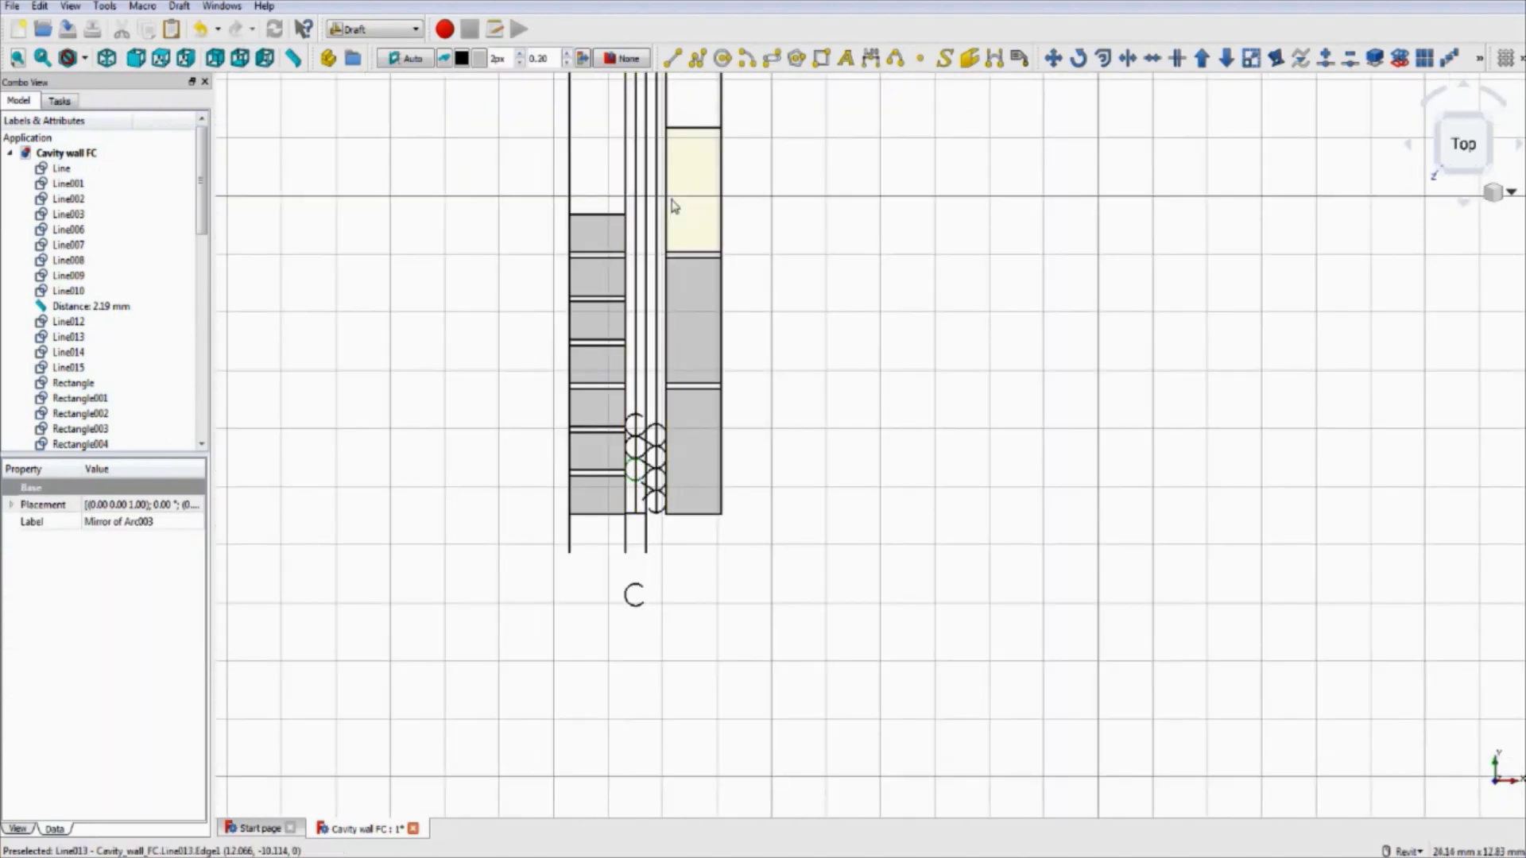
scroll(659, 576, up, 3)
scroll(646, 581, up, 2)
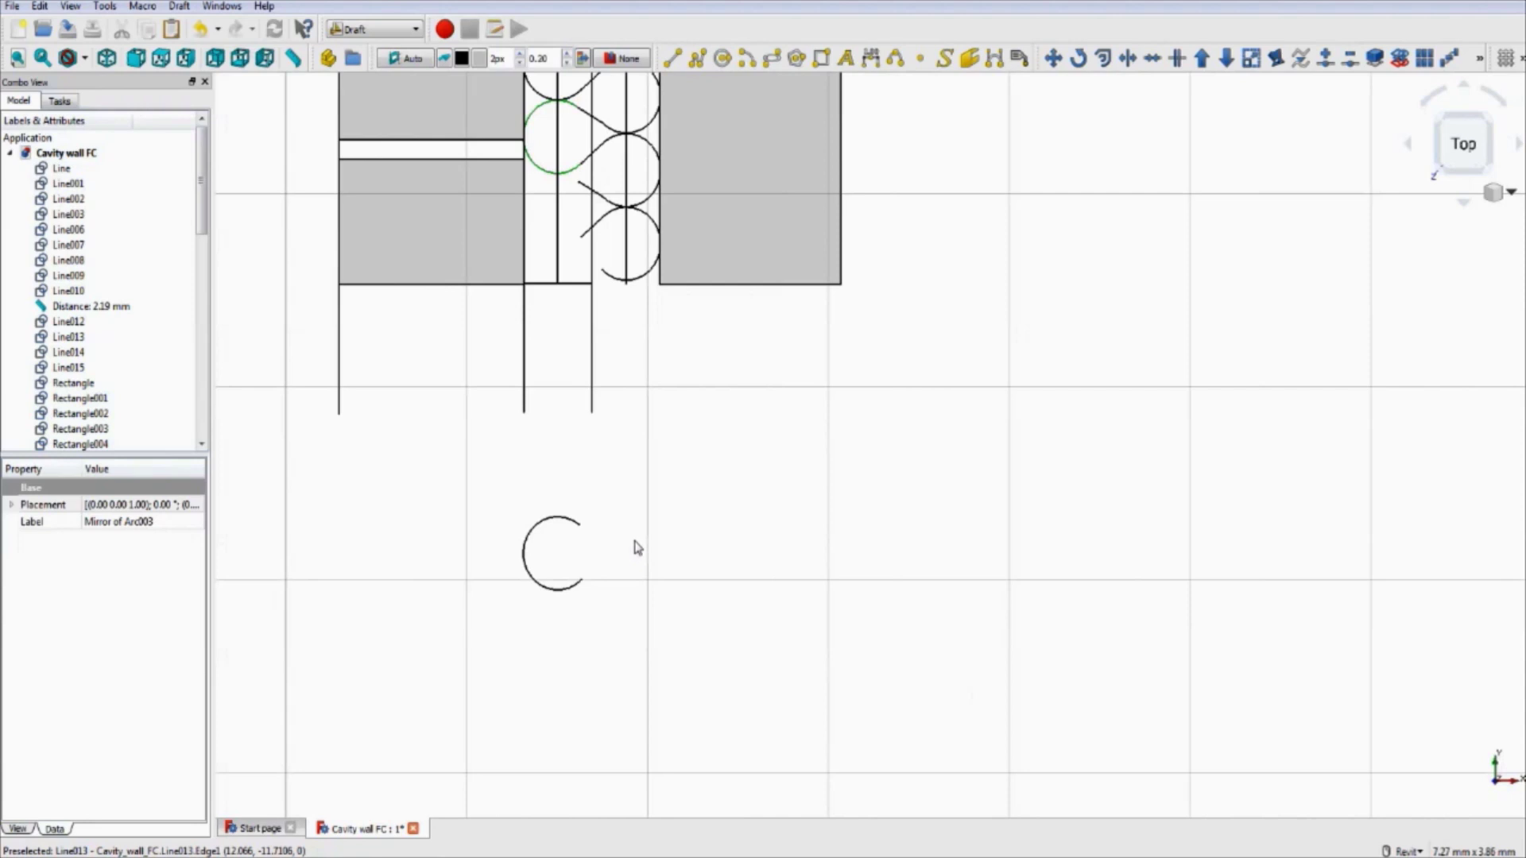
key(ctrl+z)
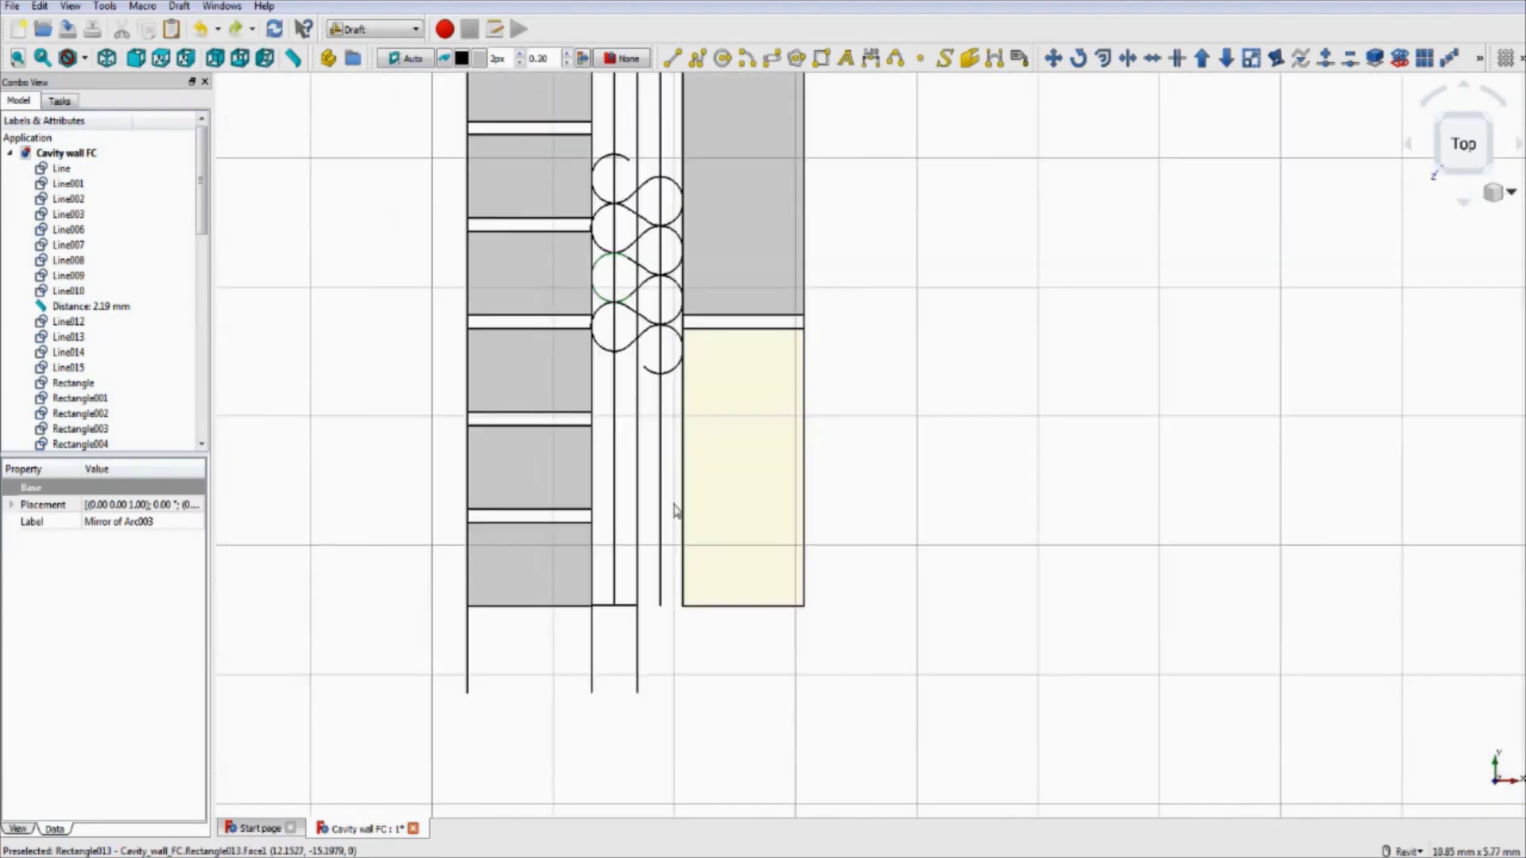
scroll(683, 461, down, 2)
scroll(612, 408, up, 4)
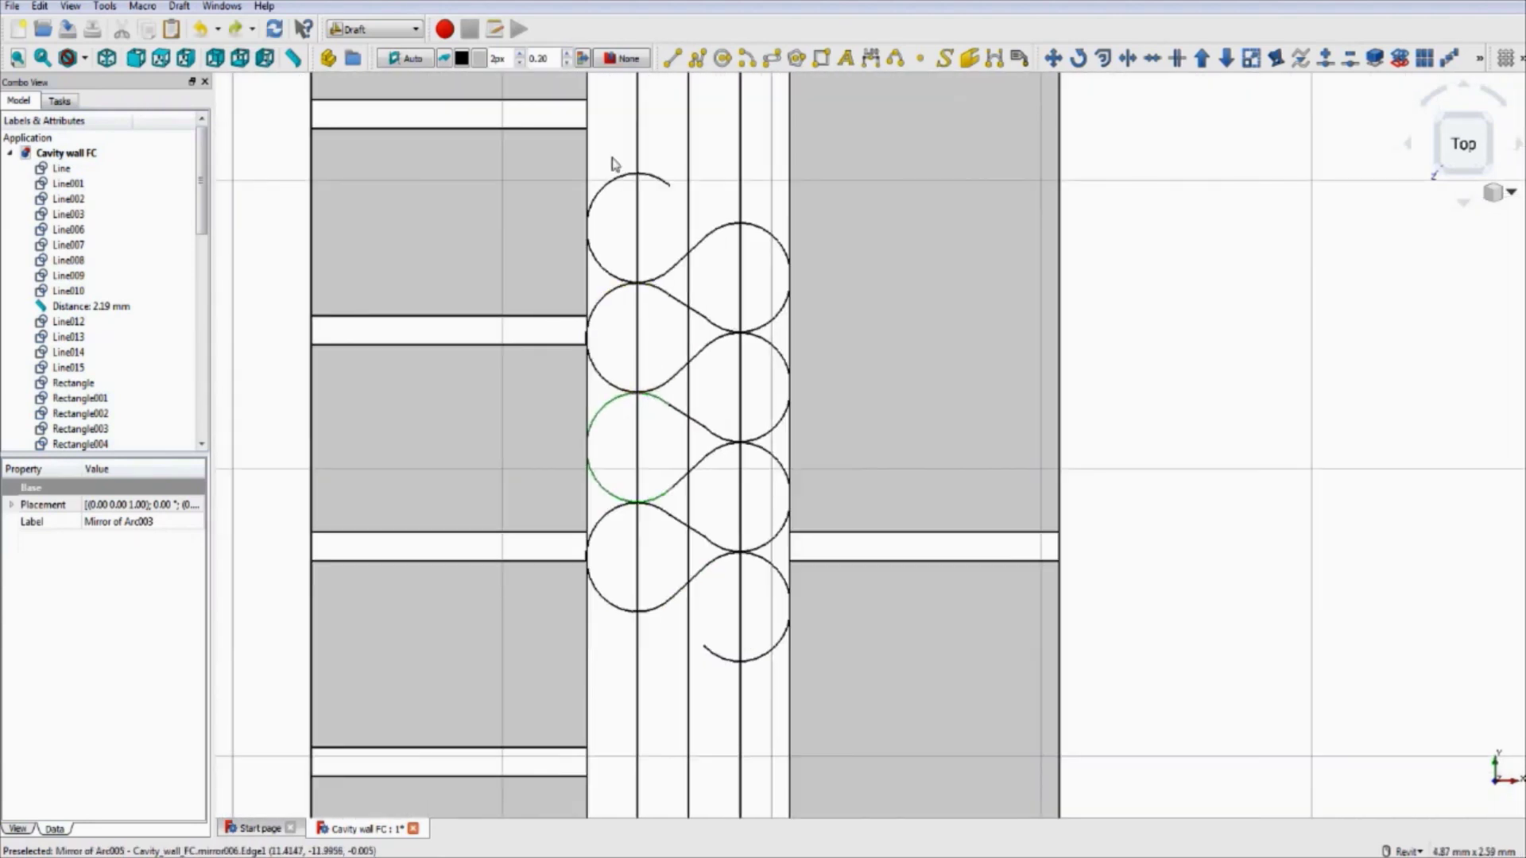
- Select the top arc and every loop arc and diagonal down the cavity, then frame the whole cavity
click(614, 180)
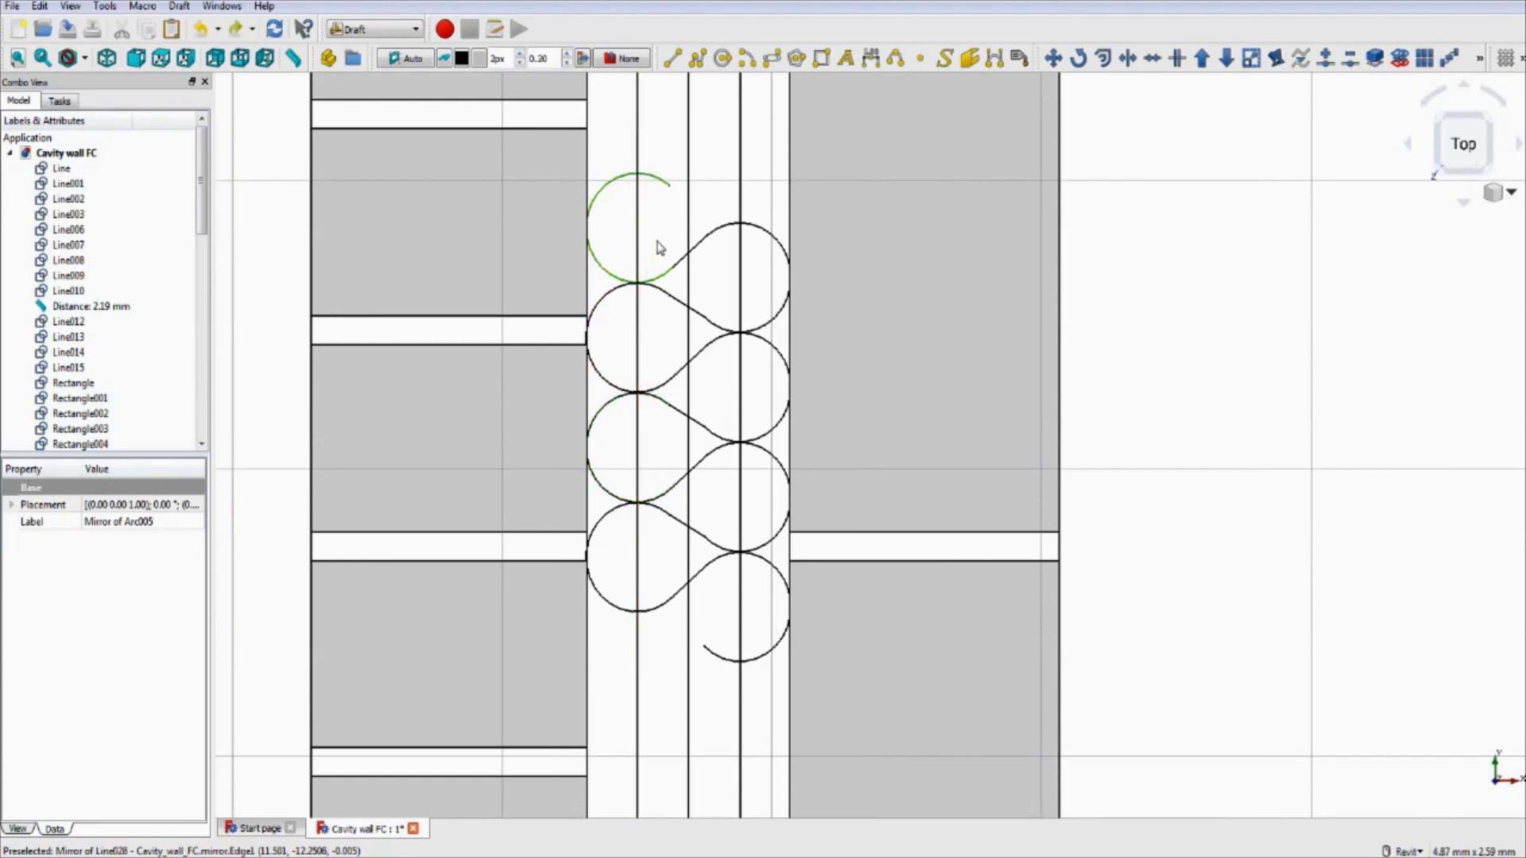
ctrl+click(714, 238)
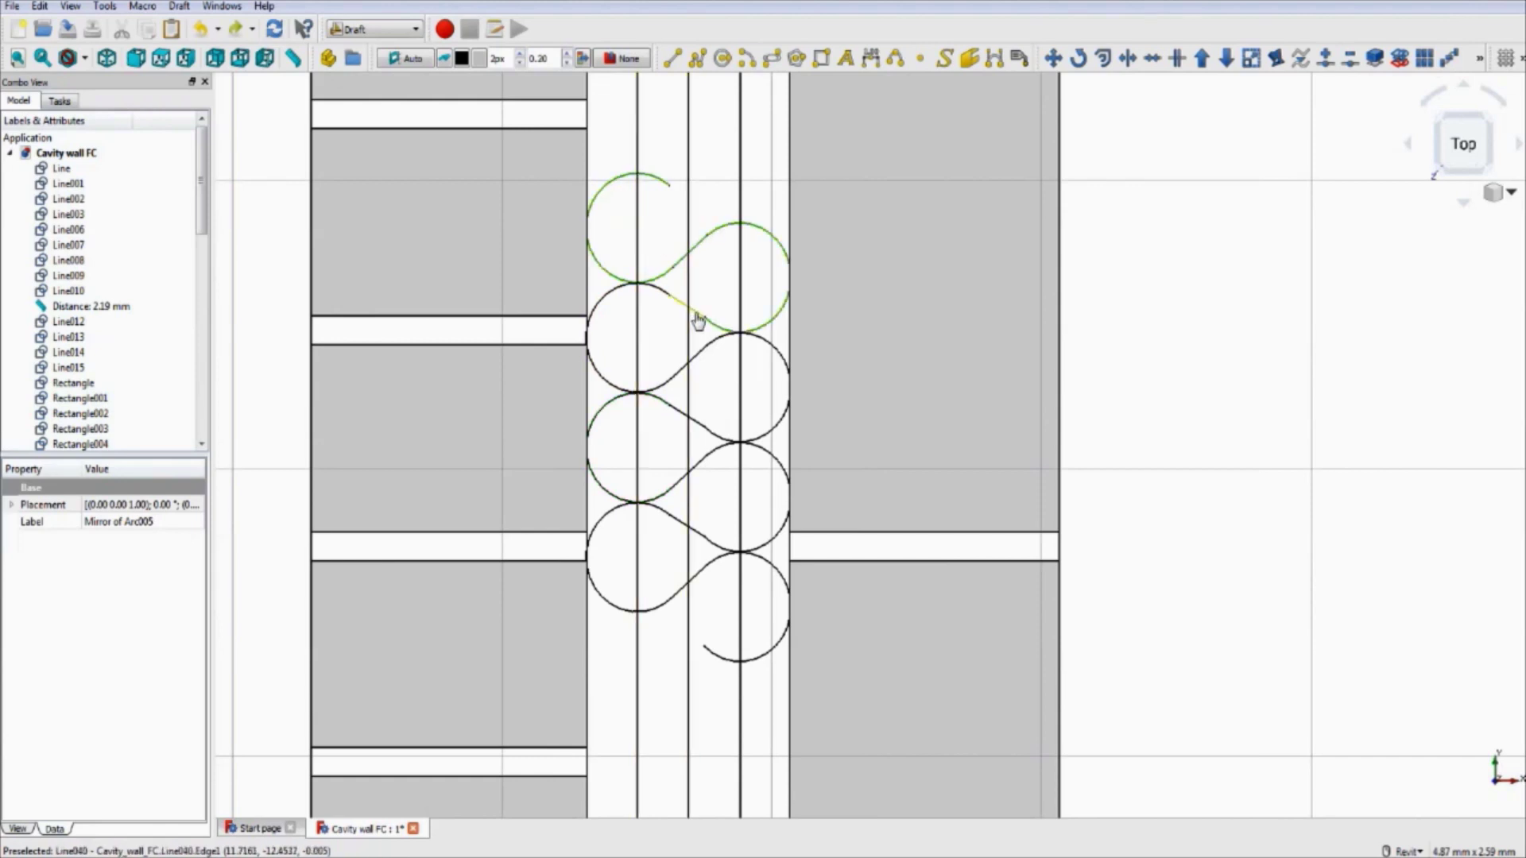
ctrl+click(654, 294)
ctrl+click(720, 346)
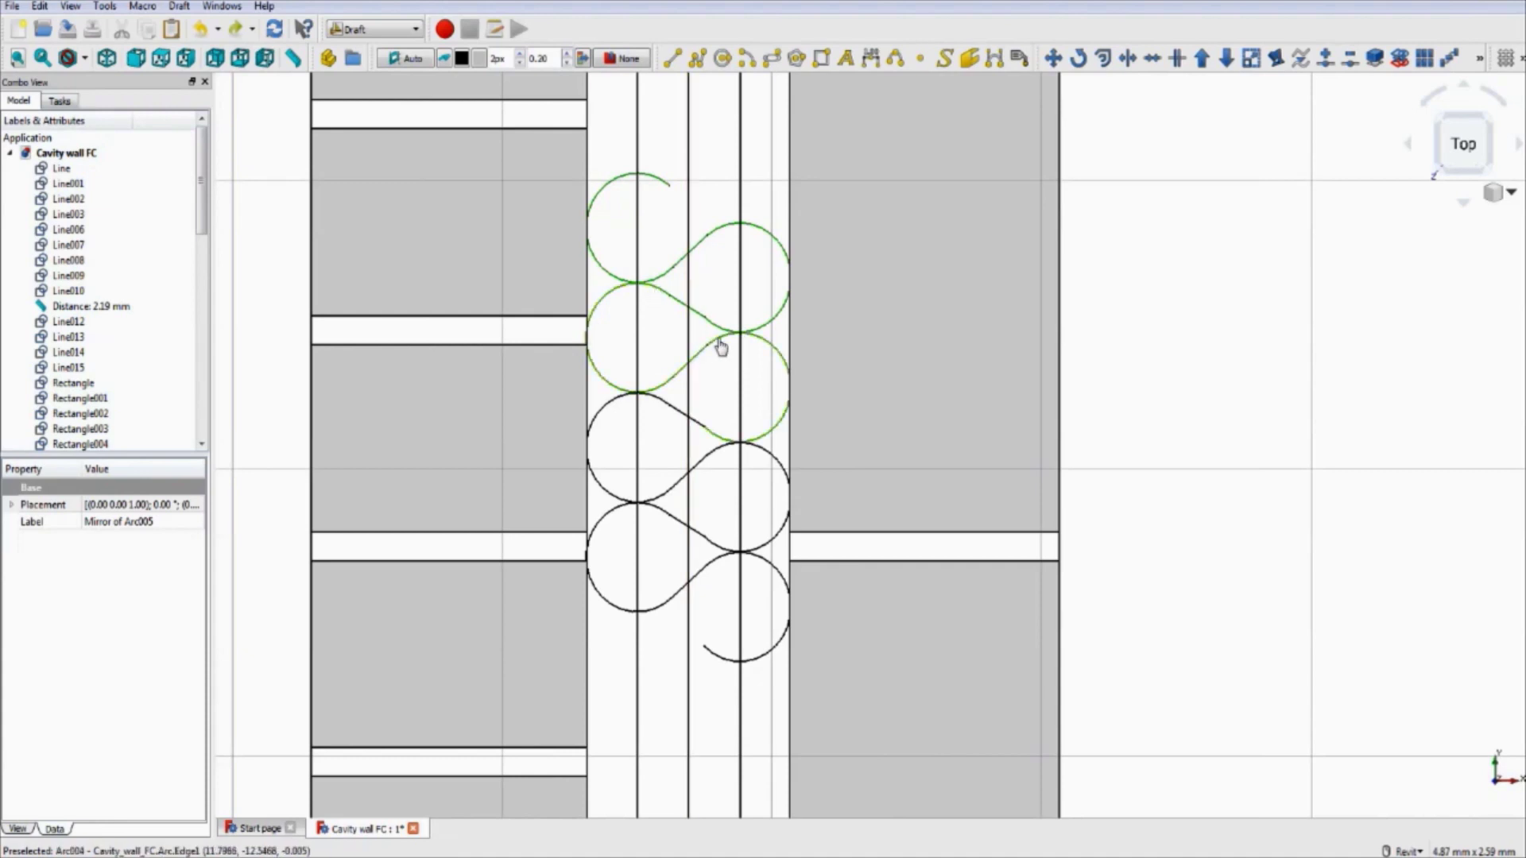
ctrl+click(675, 416)
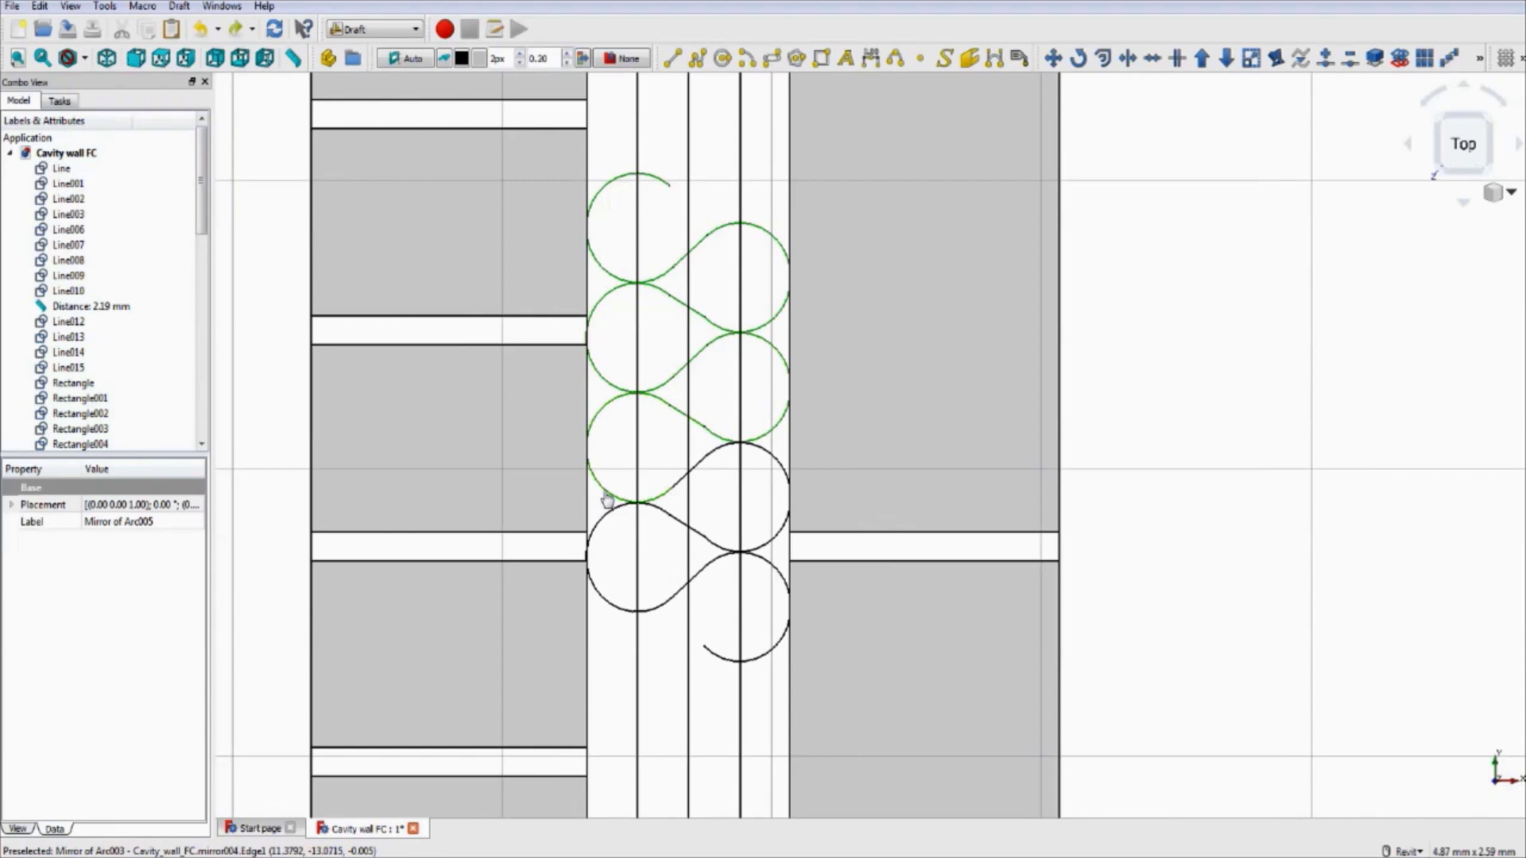
ctrl+click(719, 459)
ctrl+click(661, 518)
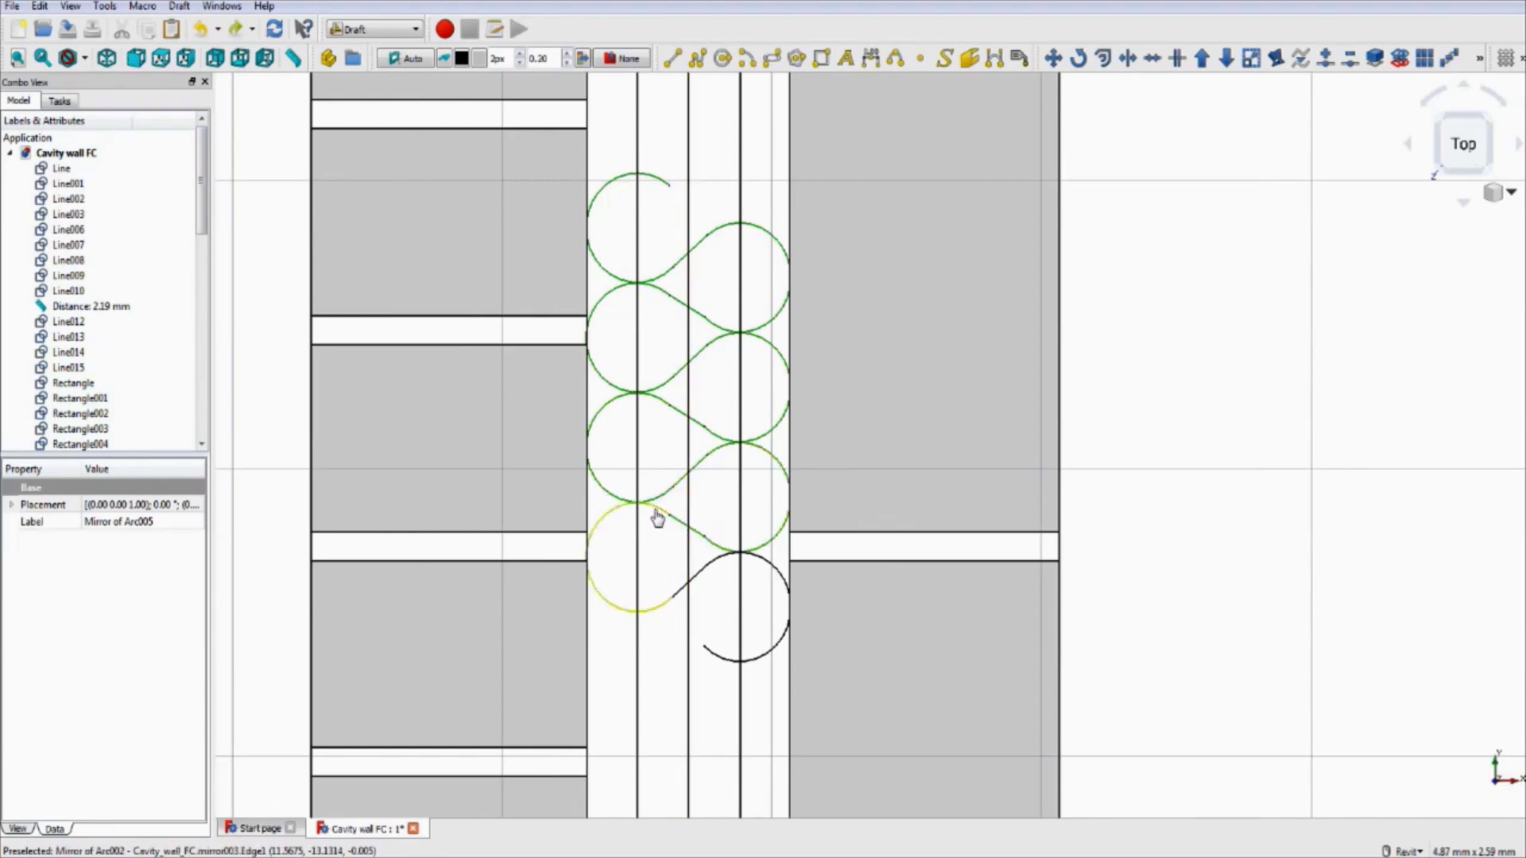
ctrl+click(674, 601)
ctrl+click(701, 584)
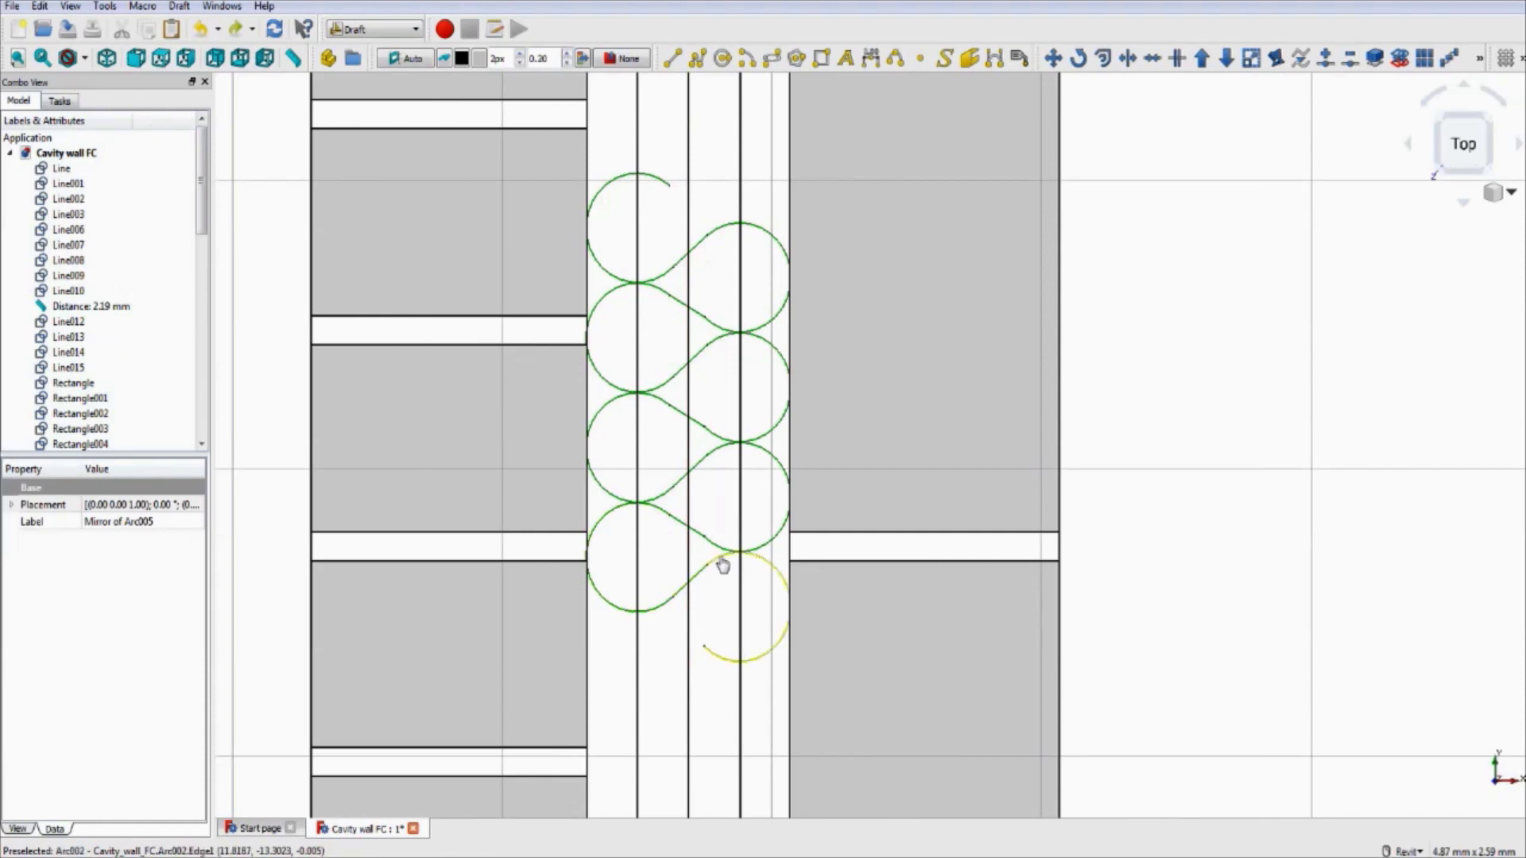
ctrl+click(719, 565)
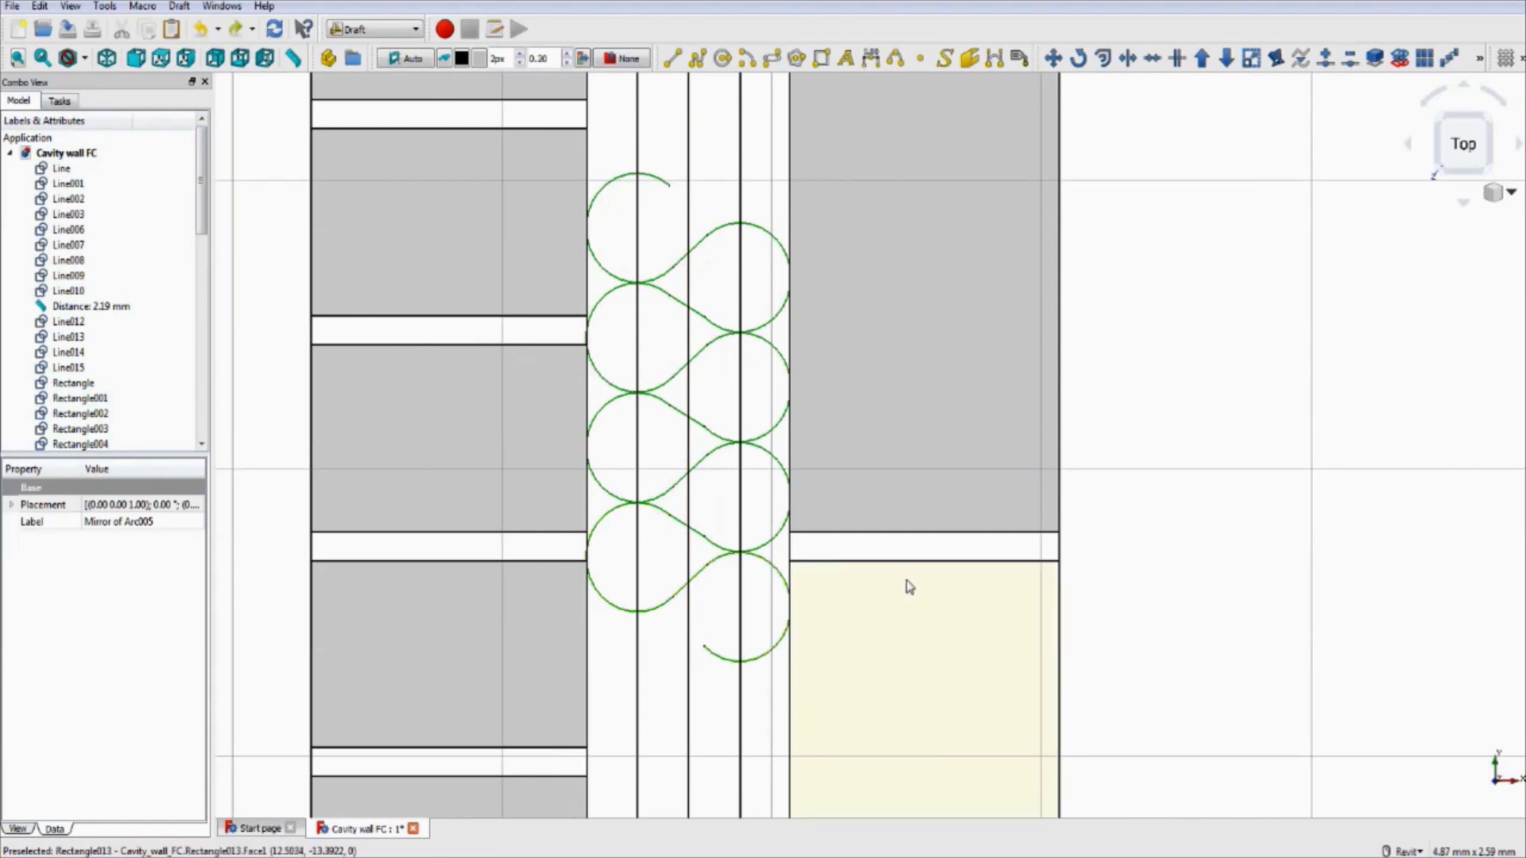
scroll(891, 591, down, 2)
middle_drag(879, 494, 895, 373)
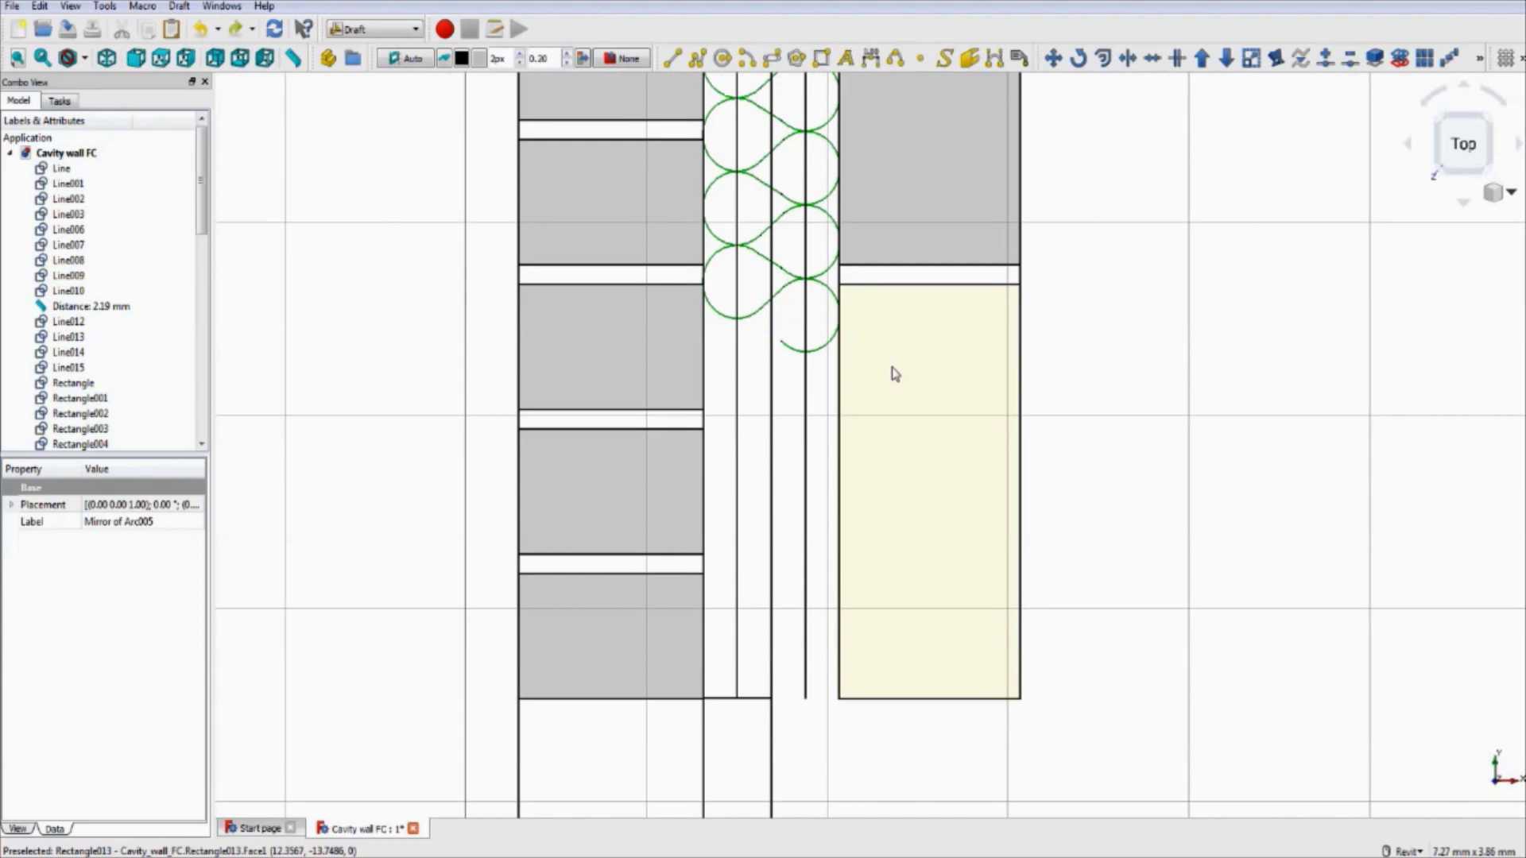
key(m)
key(v)
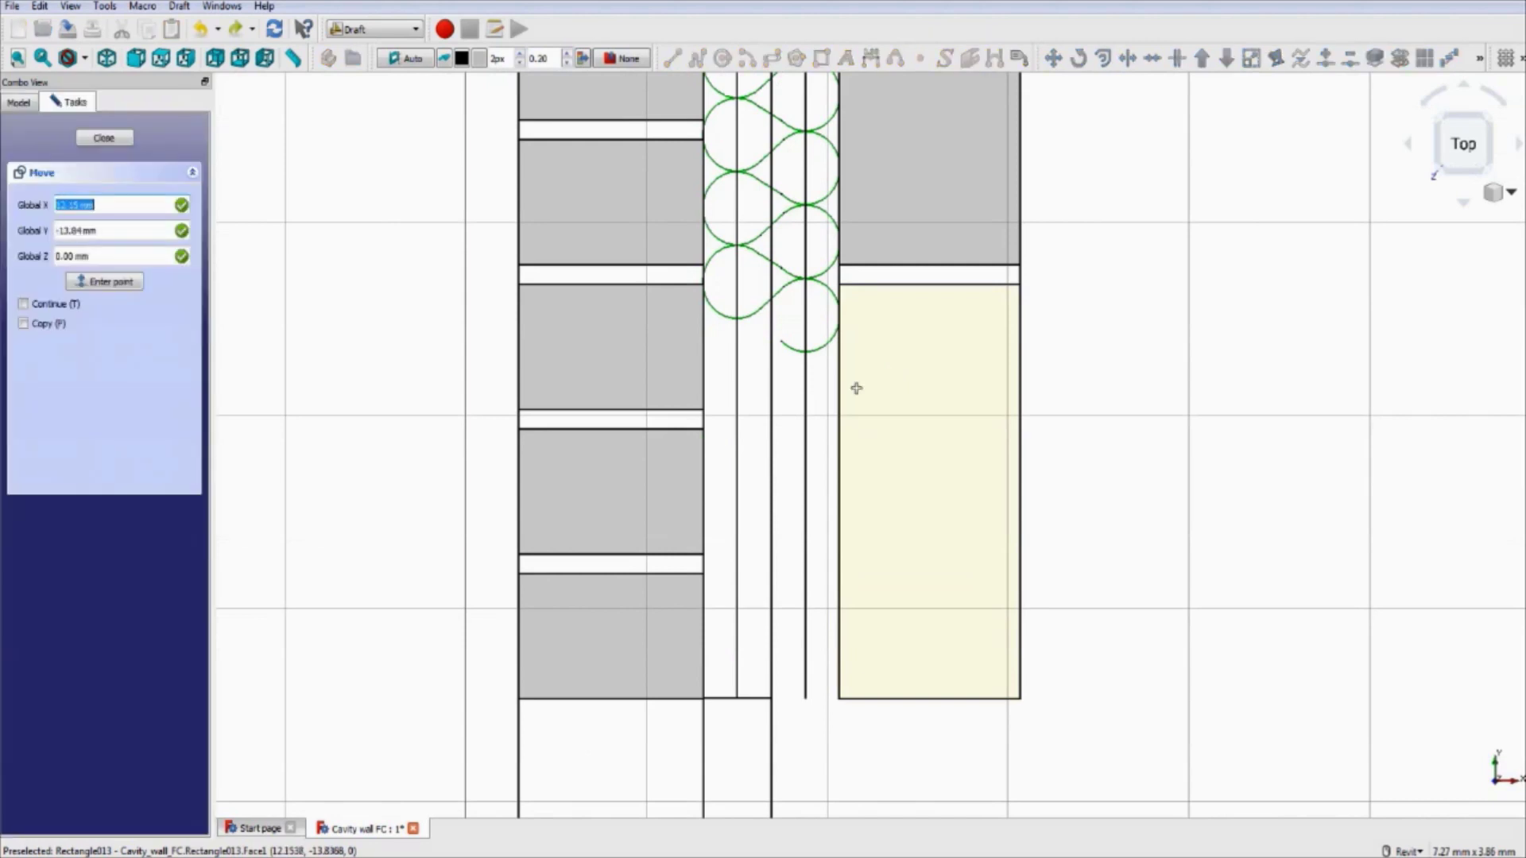
click(805, 354)
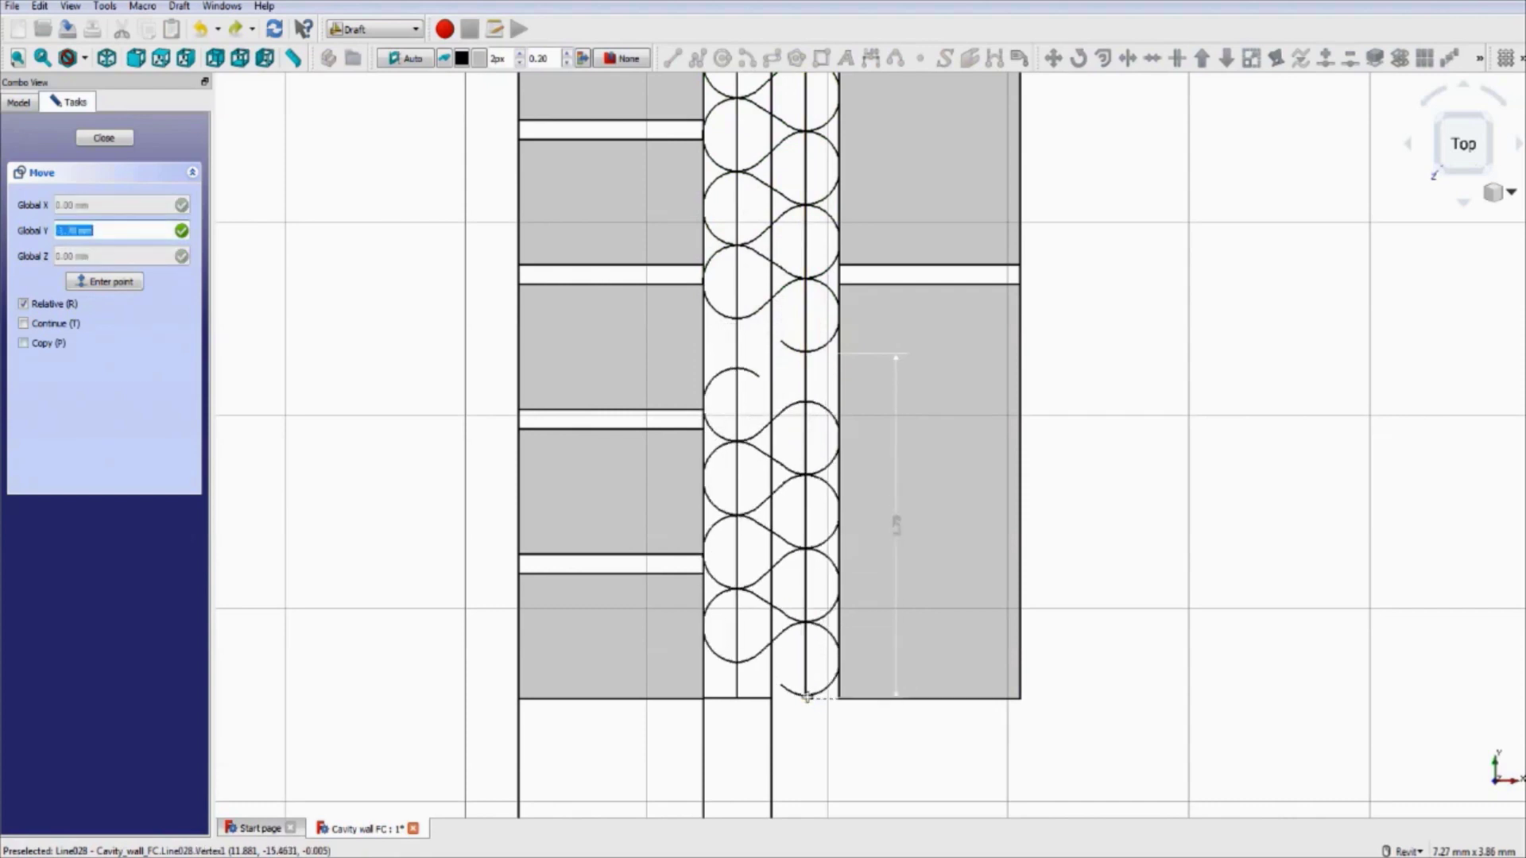
click(807, 697)
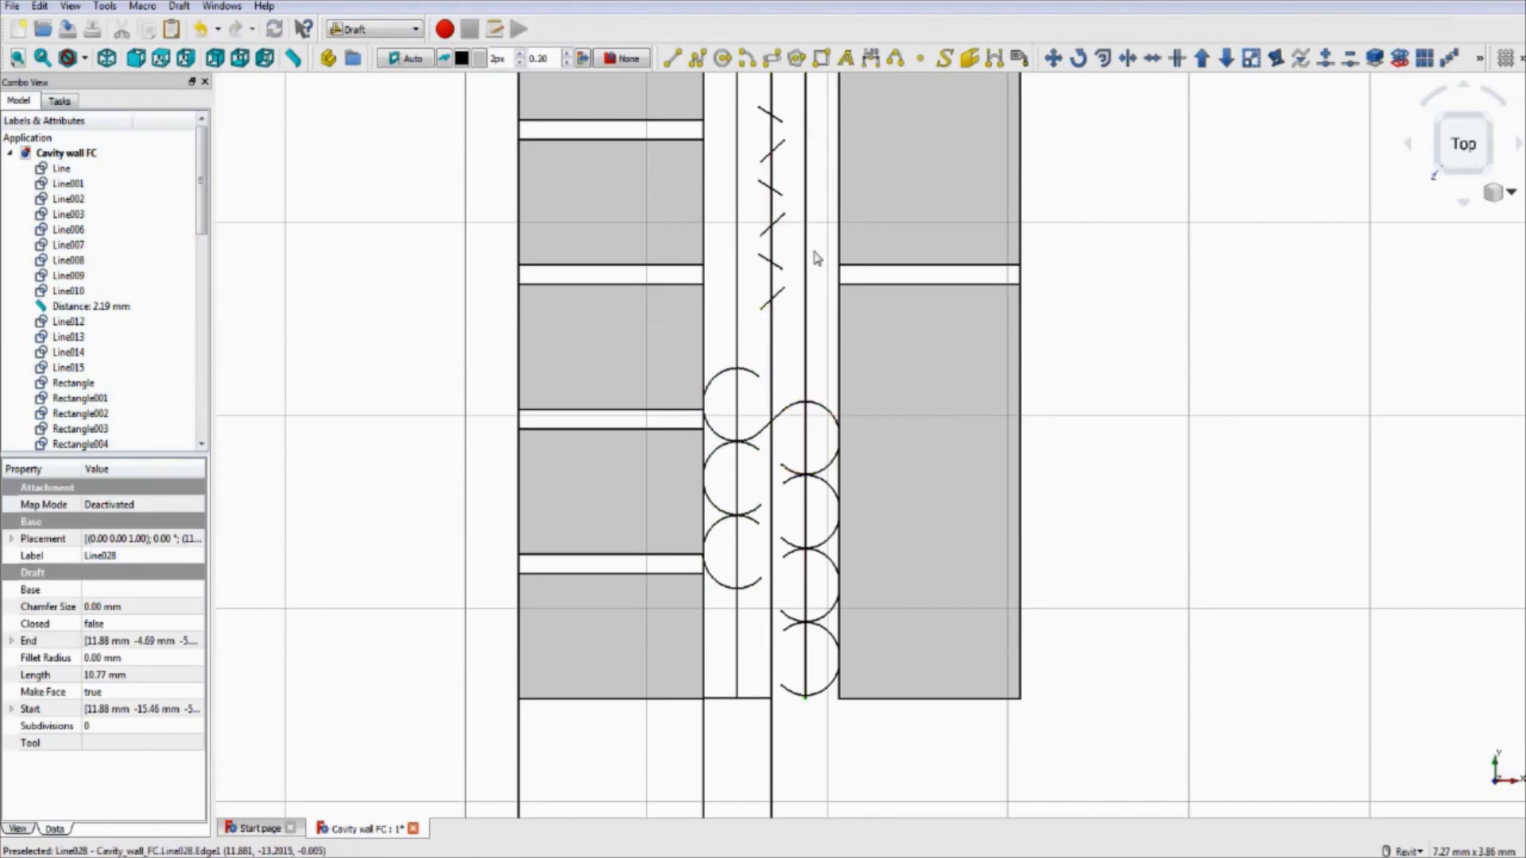
key(ctrl+z)
scroll(842, 426, up, 5)
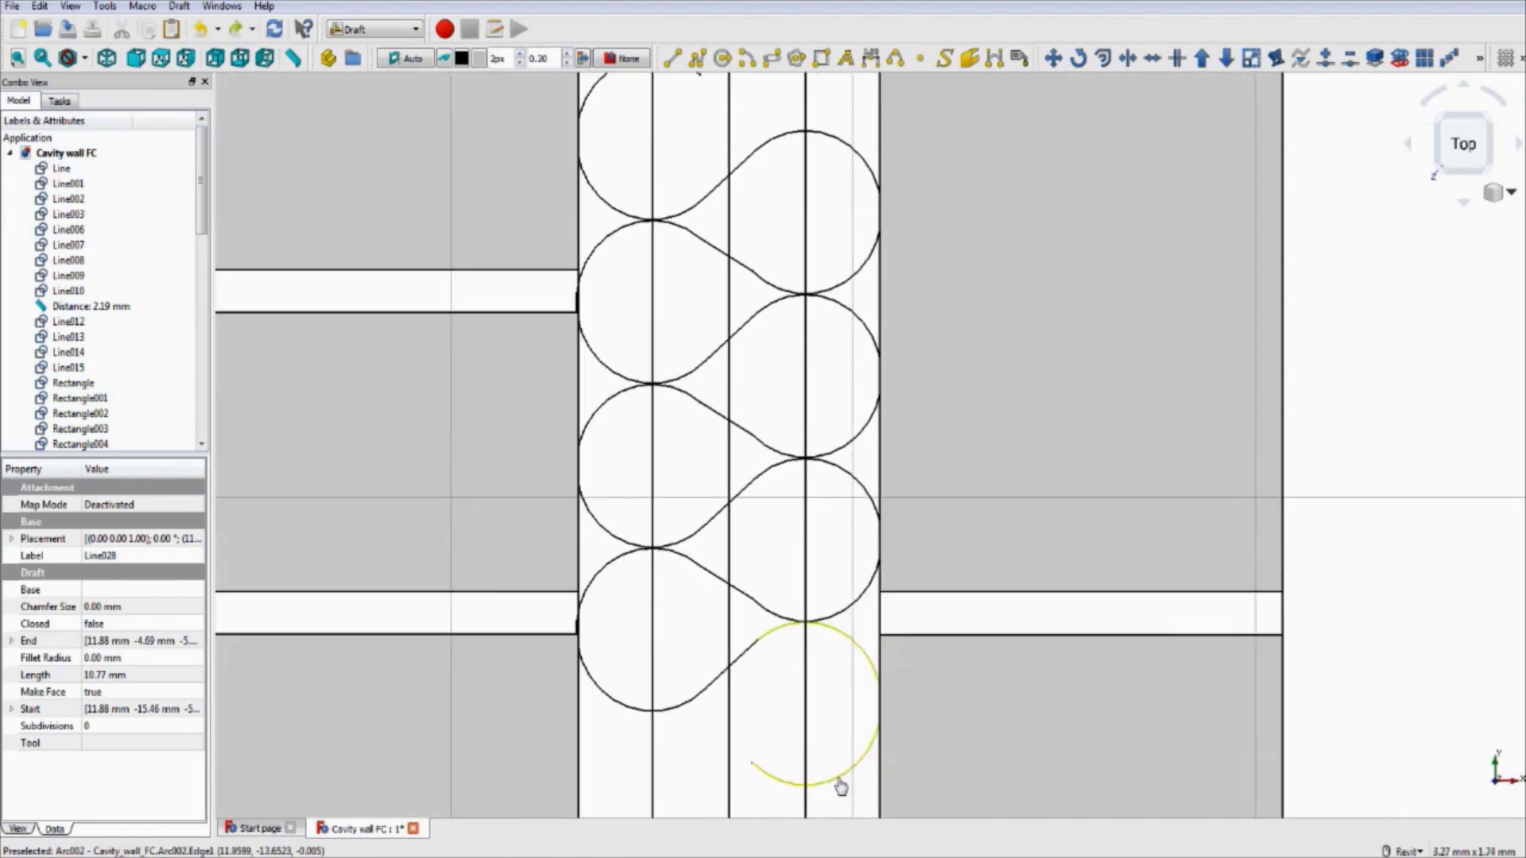
click(836, 783)
ctrl+click(747, 648)
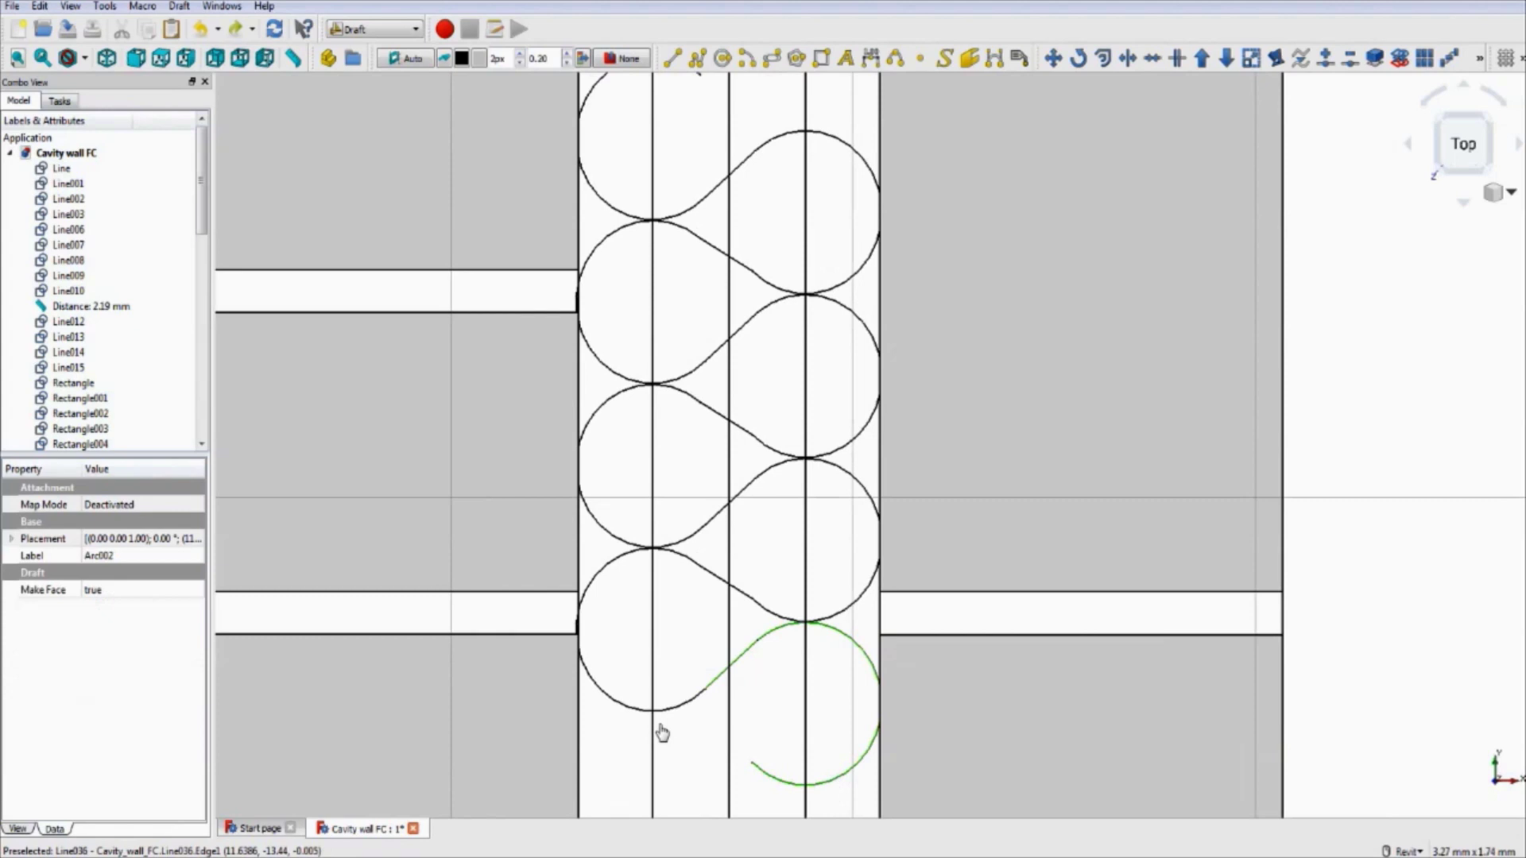
ctrl+click(681, 707)
ctrl+click(716, 585)
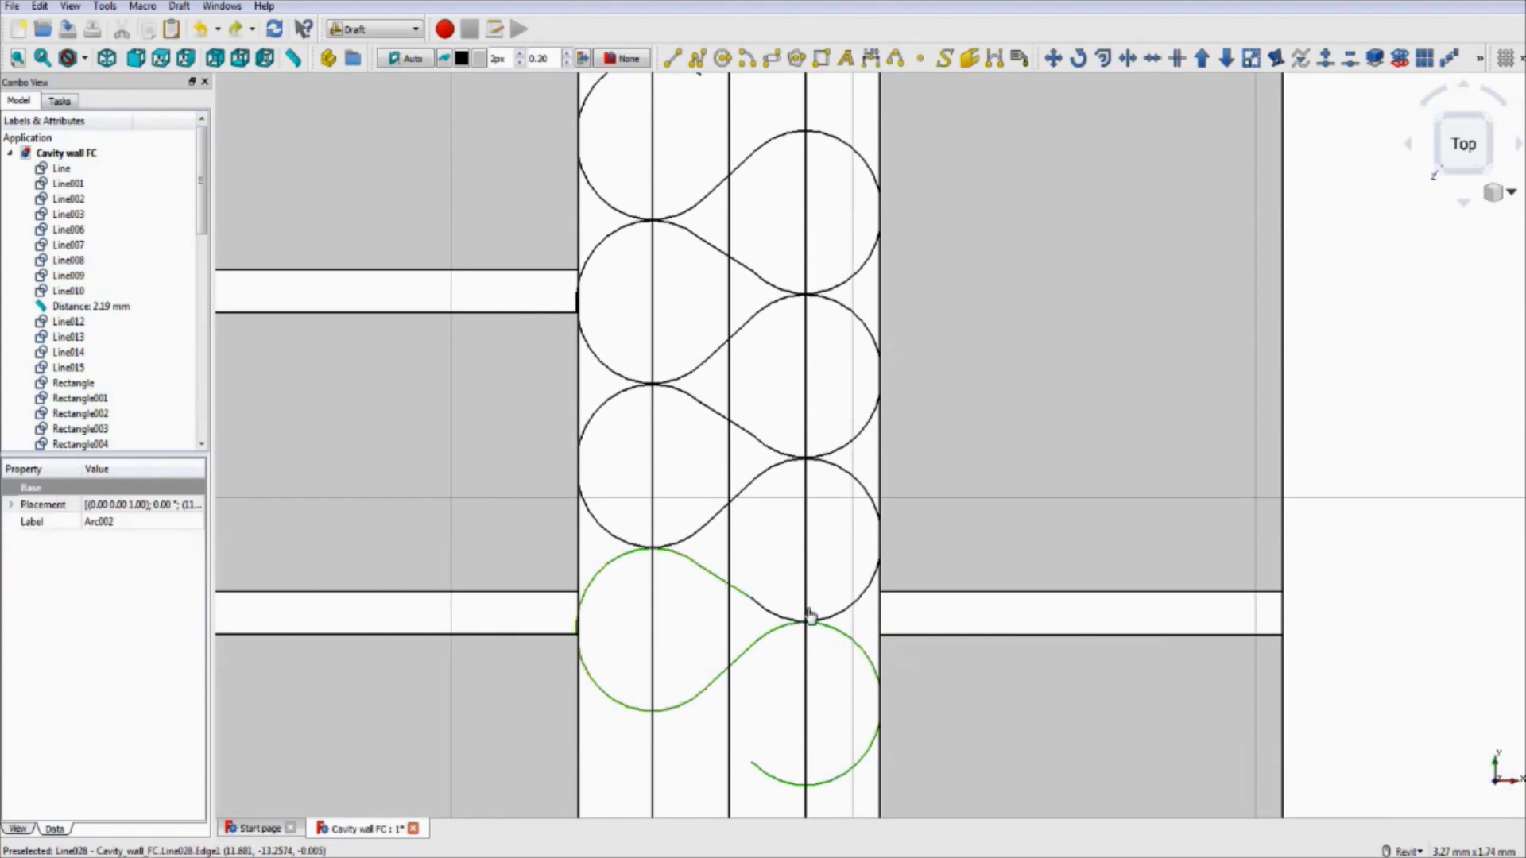
ctrl+click(784, 620)
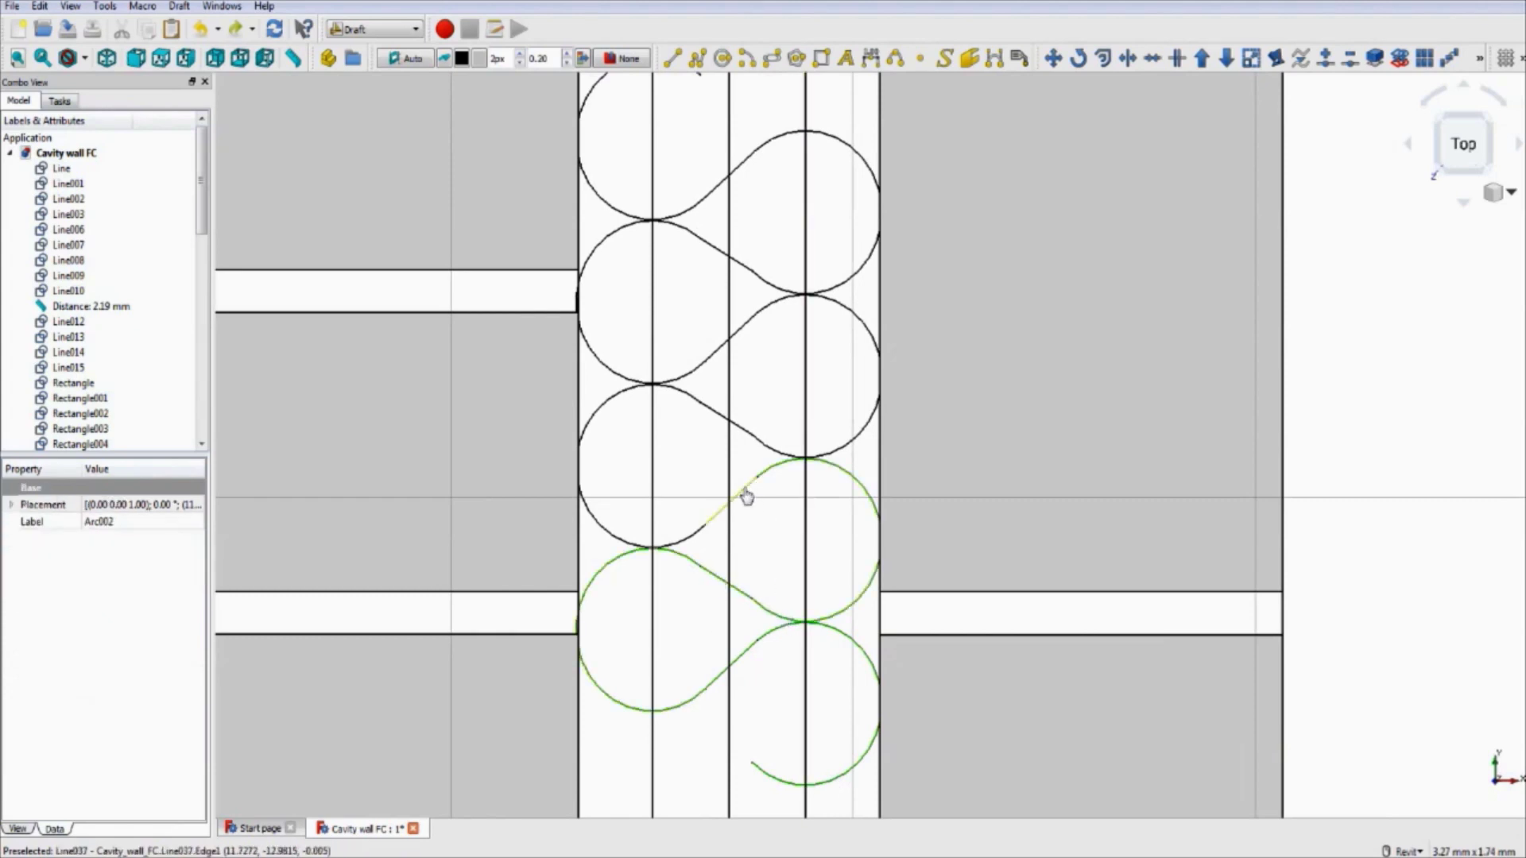
ctrl+click(692, 539)
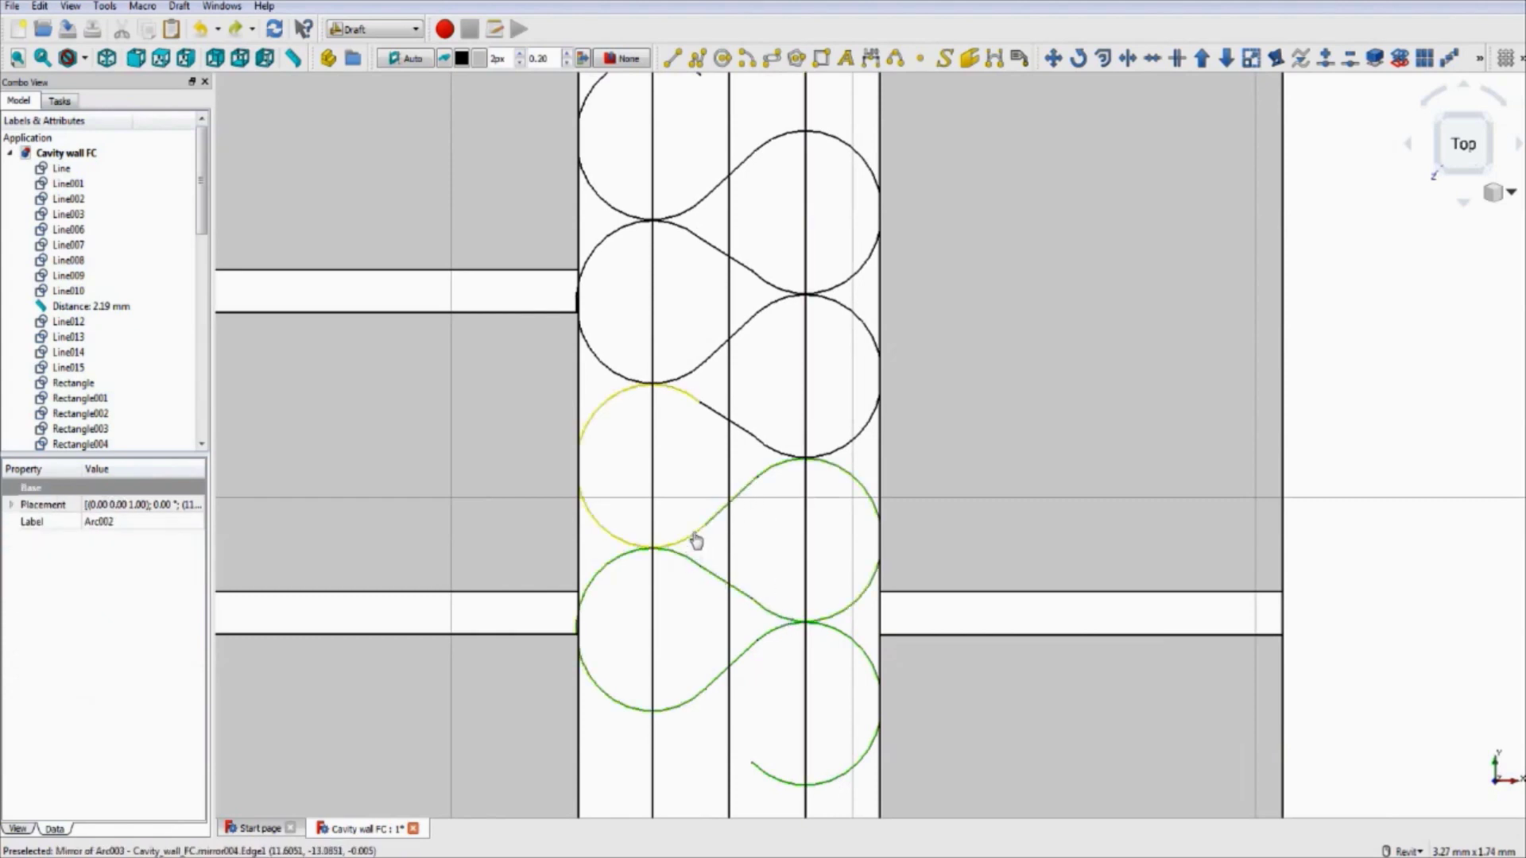
ctrl+click(852, 443)
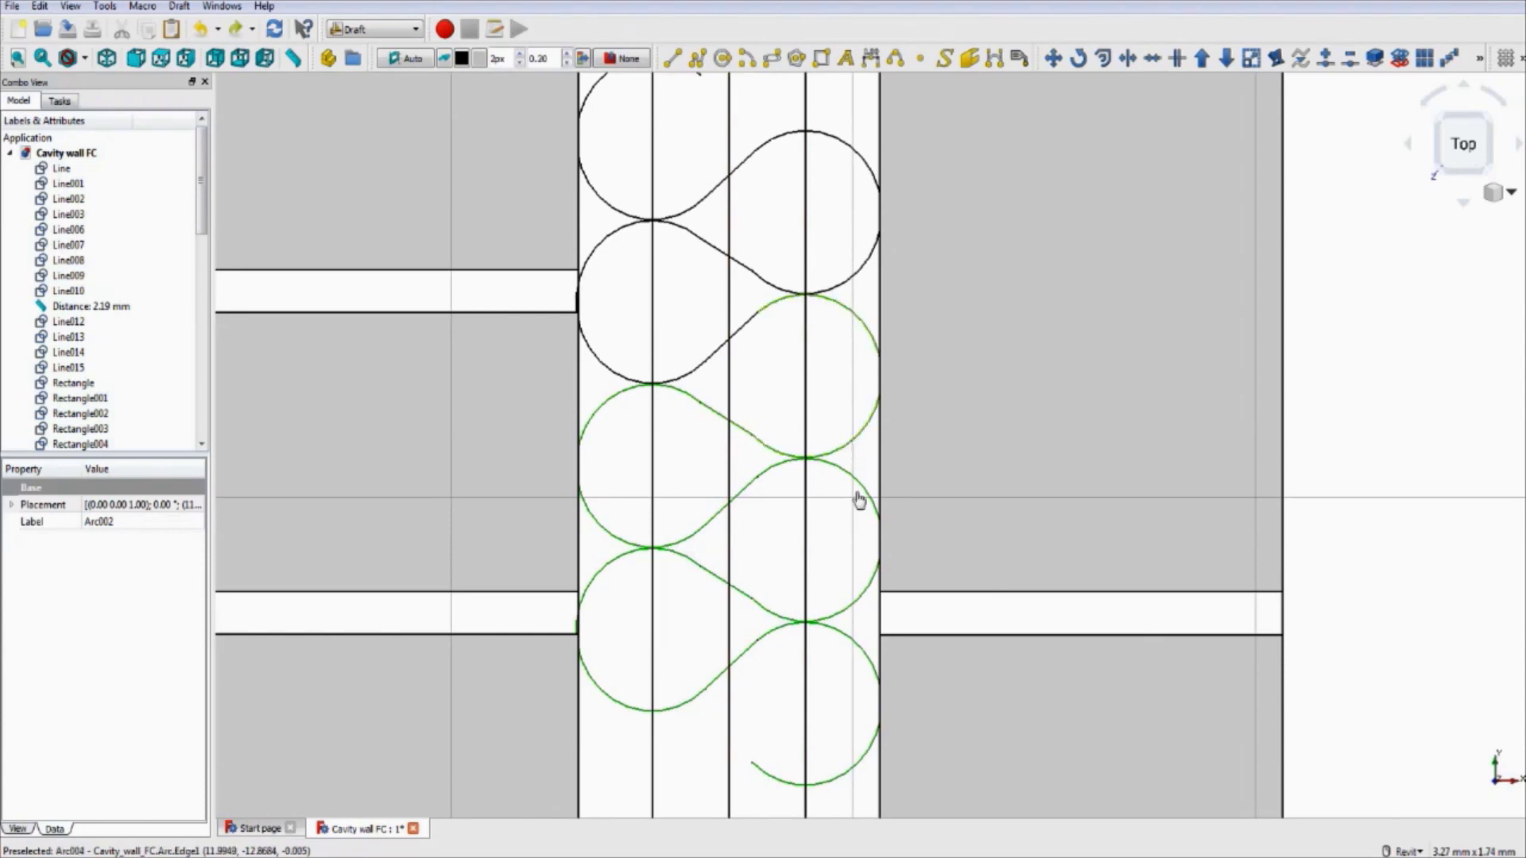
ctrl+click(715, 359)
ctrl+click(690, 380)
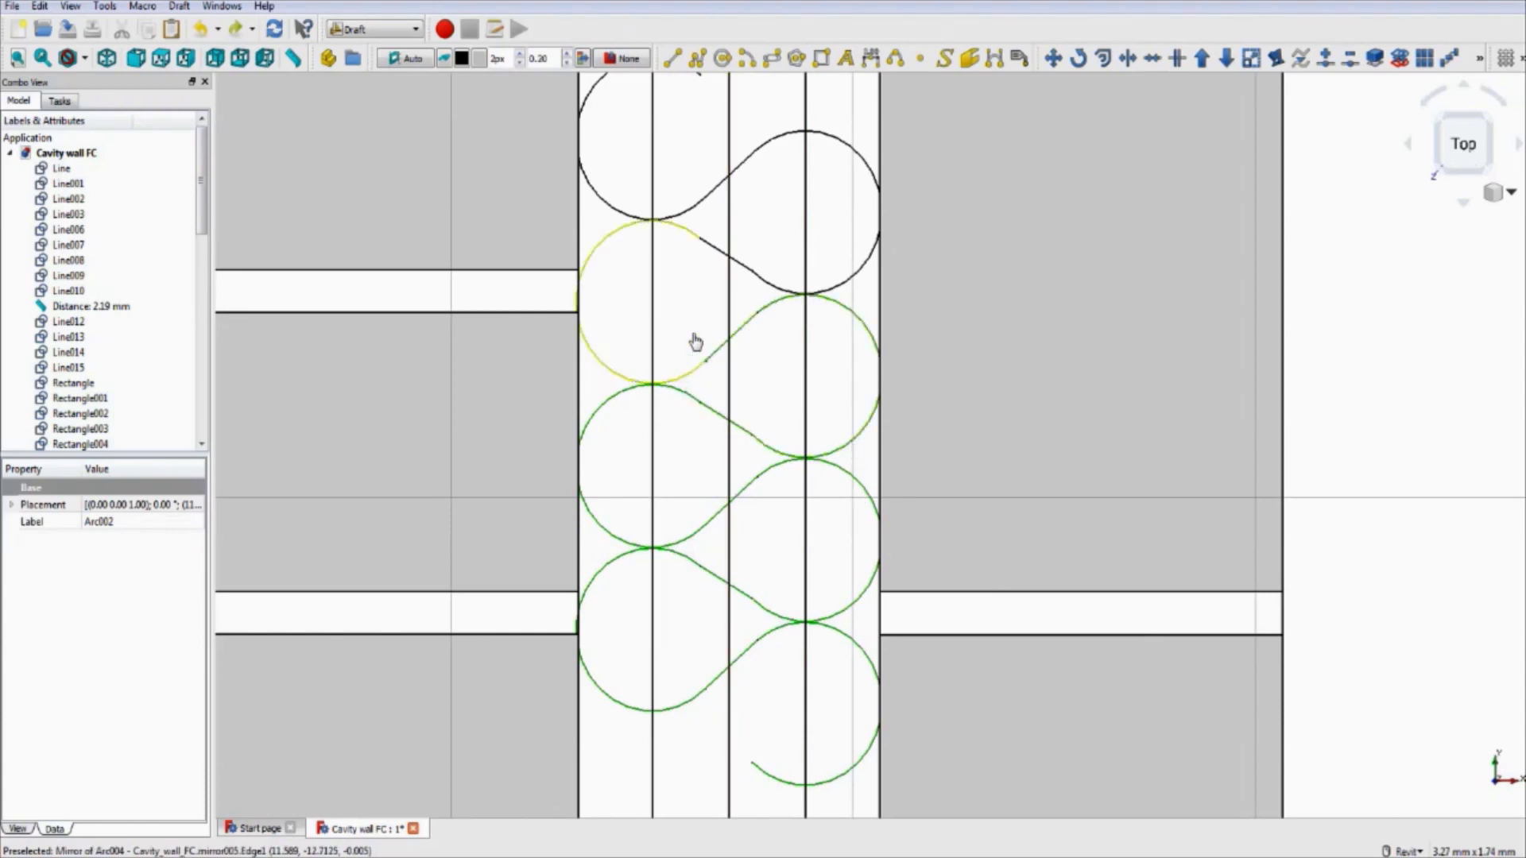
ctrl+click(803, 290)
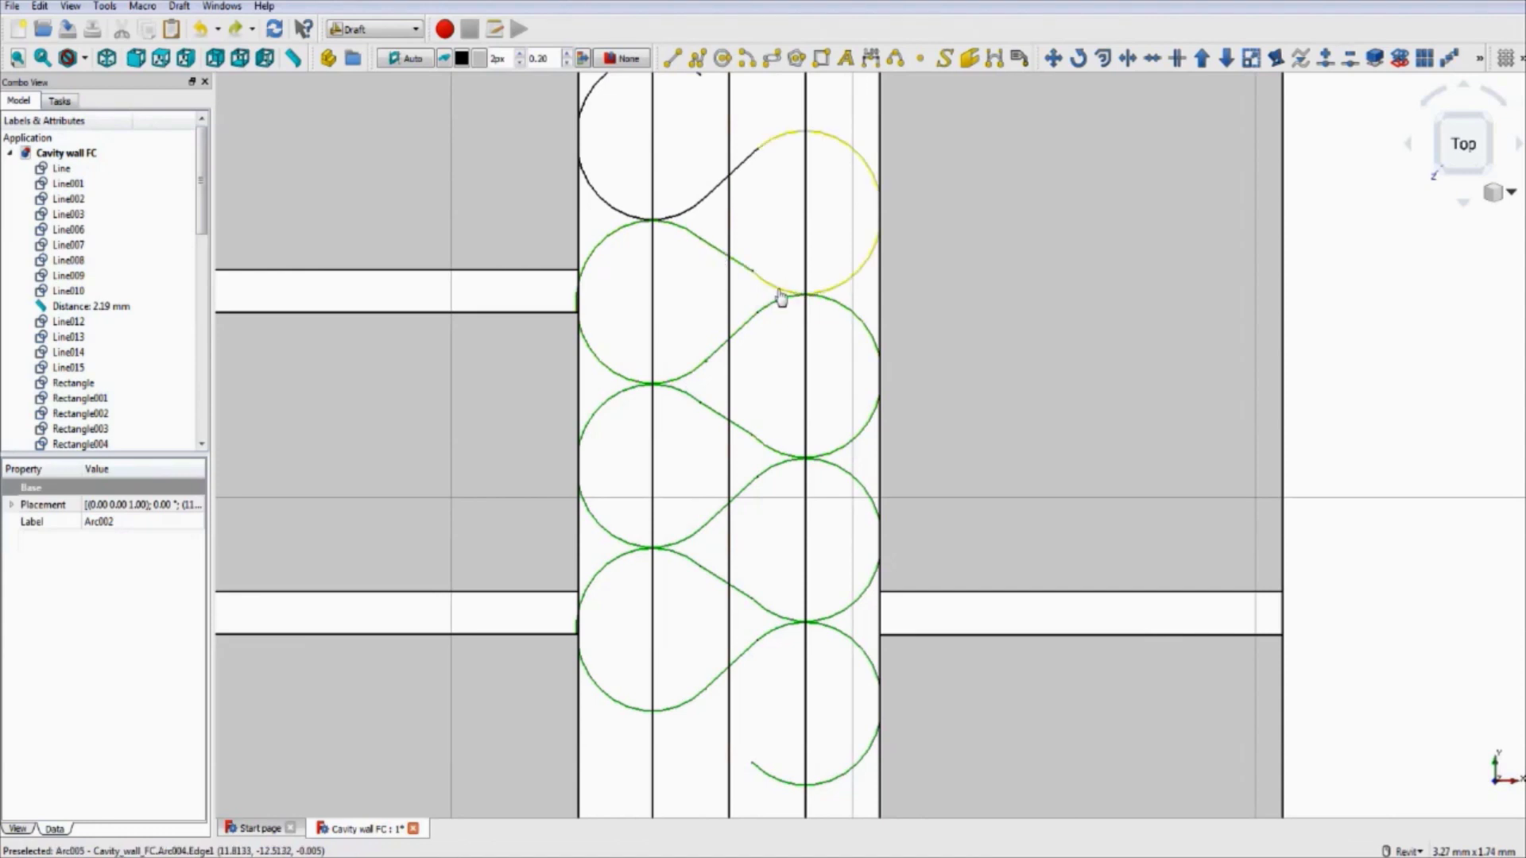
ctrl+click(783, 139)
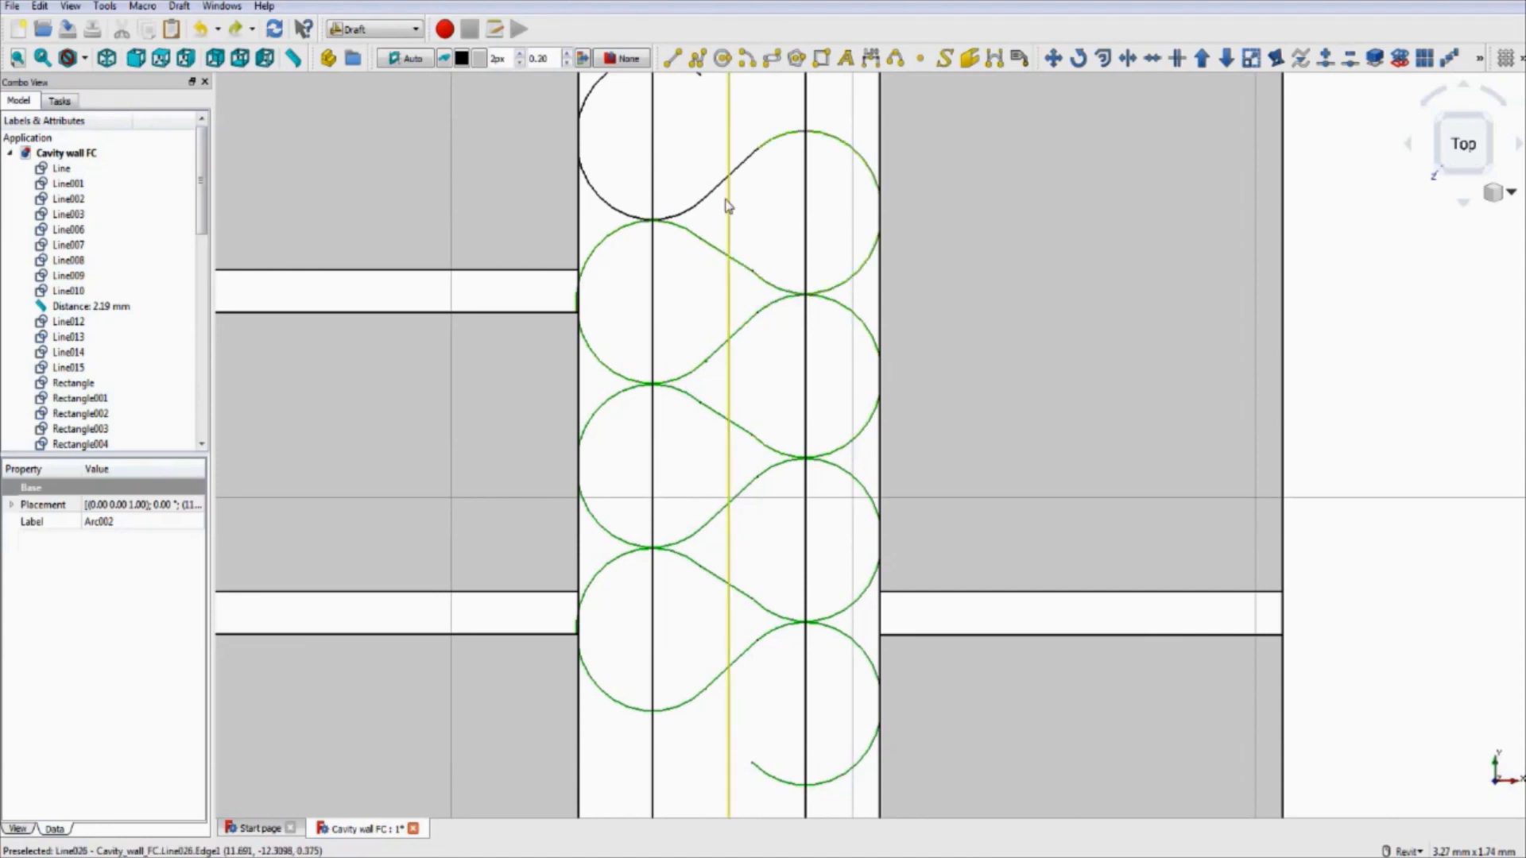
ctrl+click(685, 213)
middle_drag(708, 211, 746, 299)
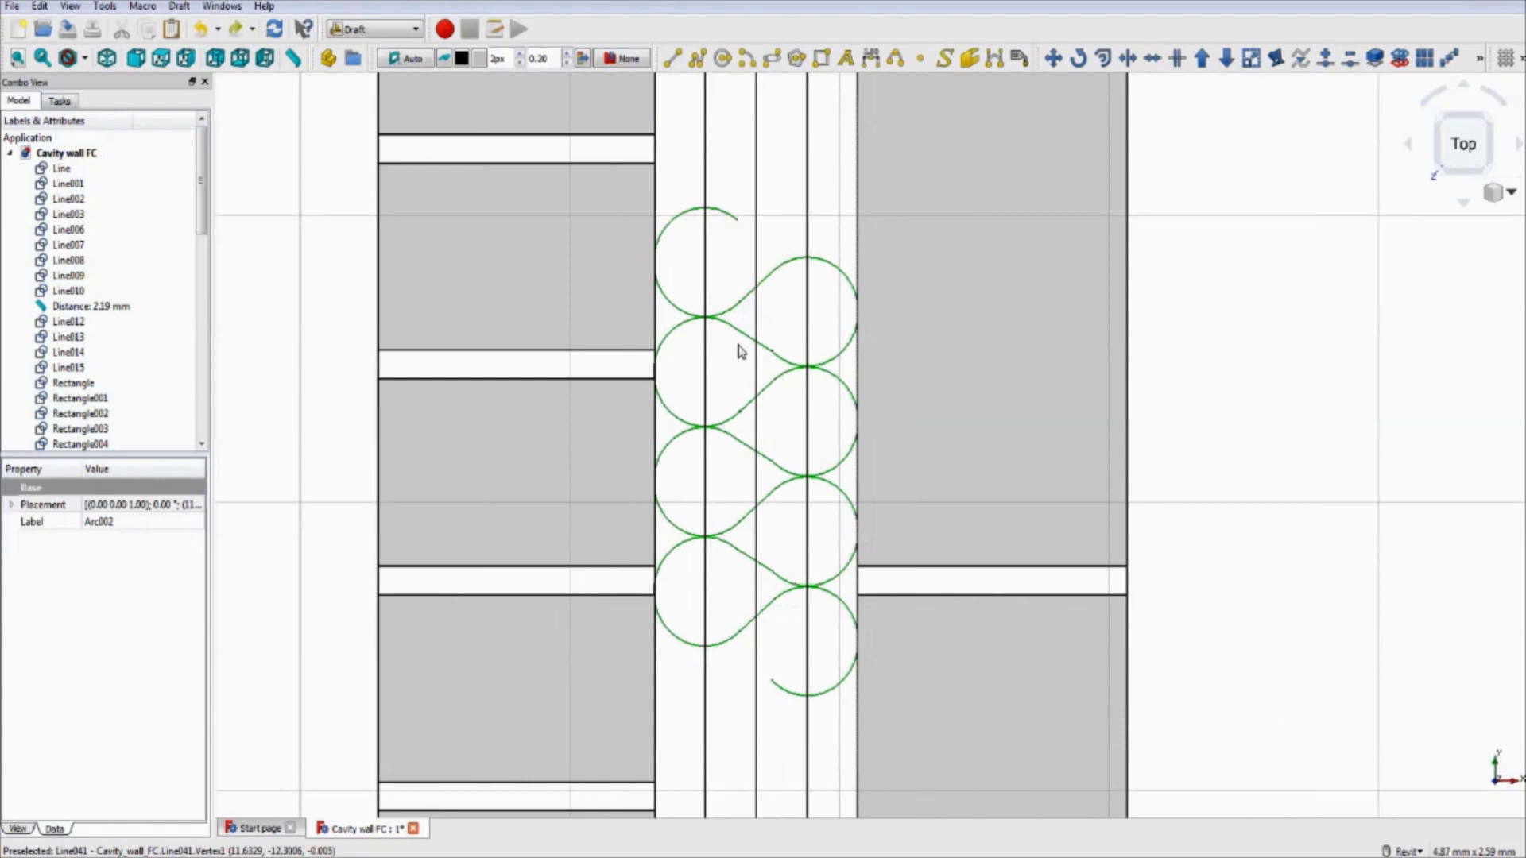
click(41, 7)
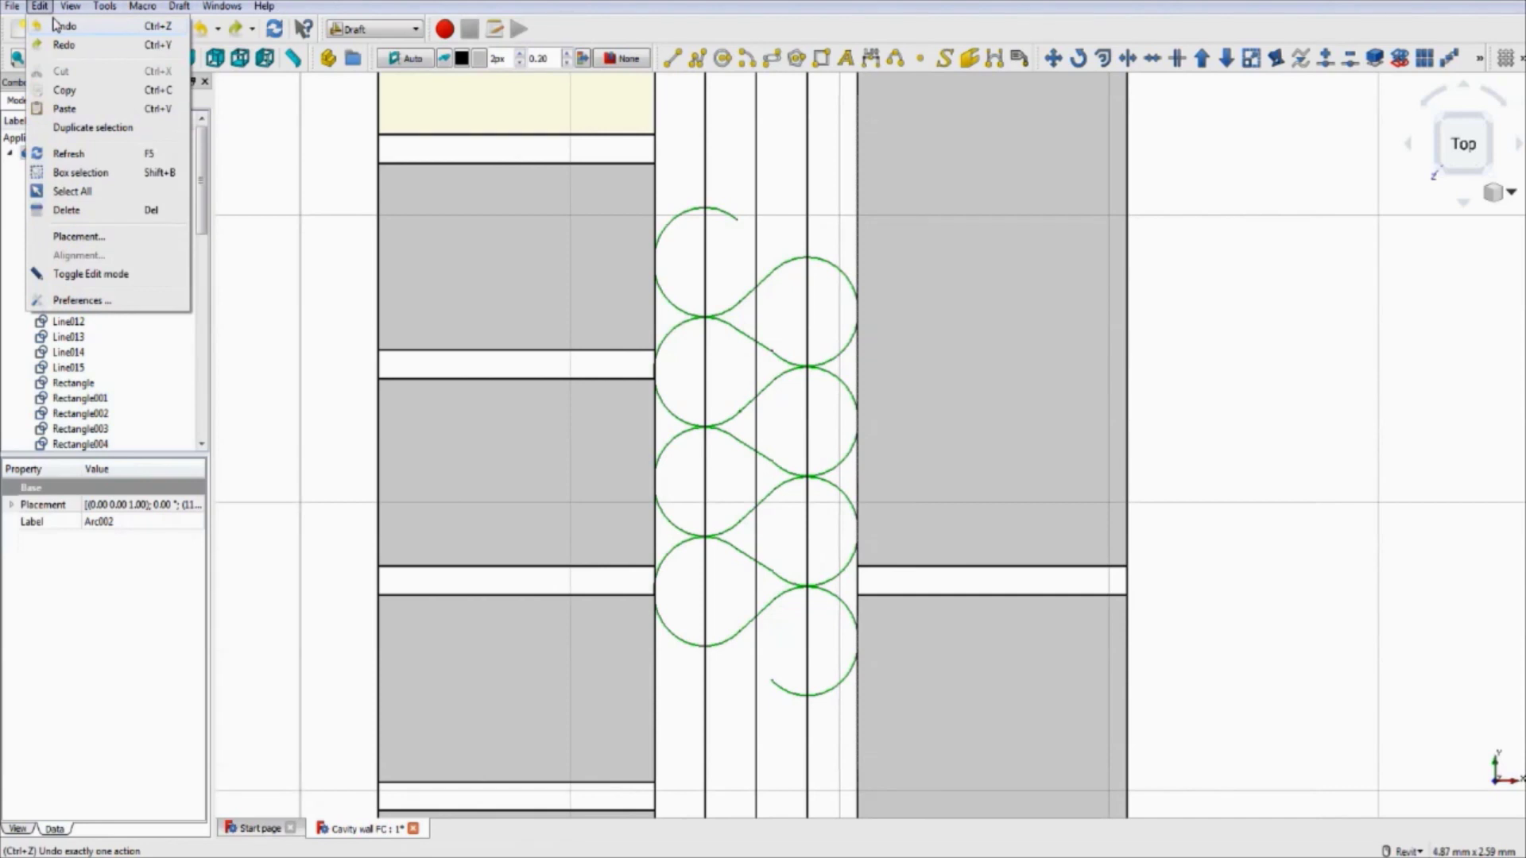
mouse_move(64, 8)
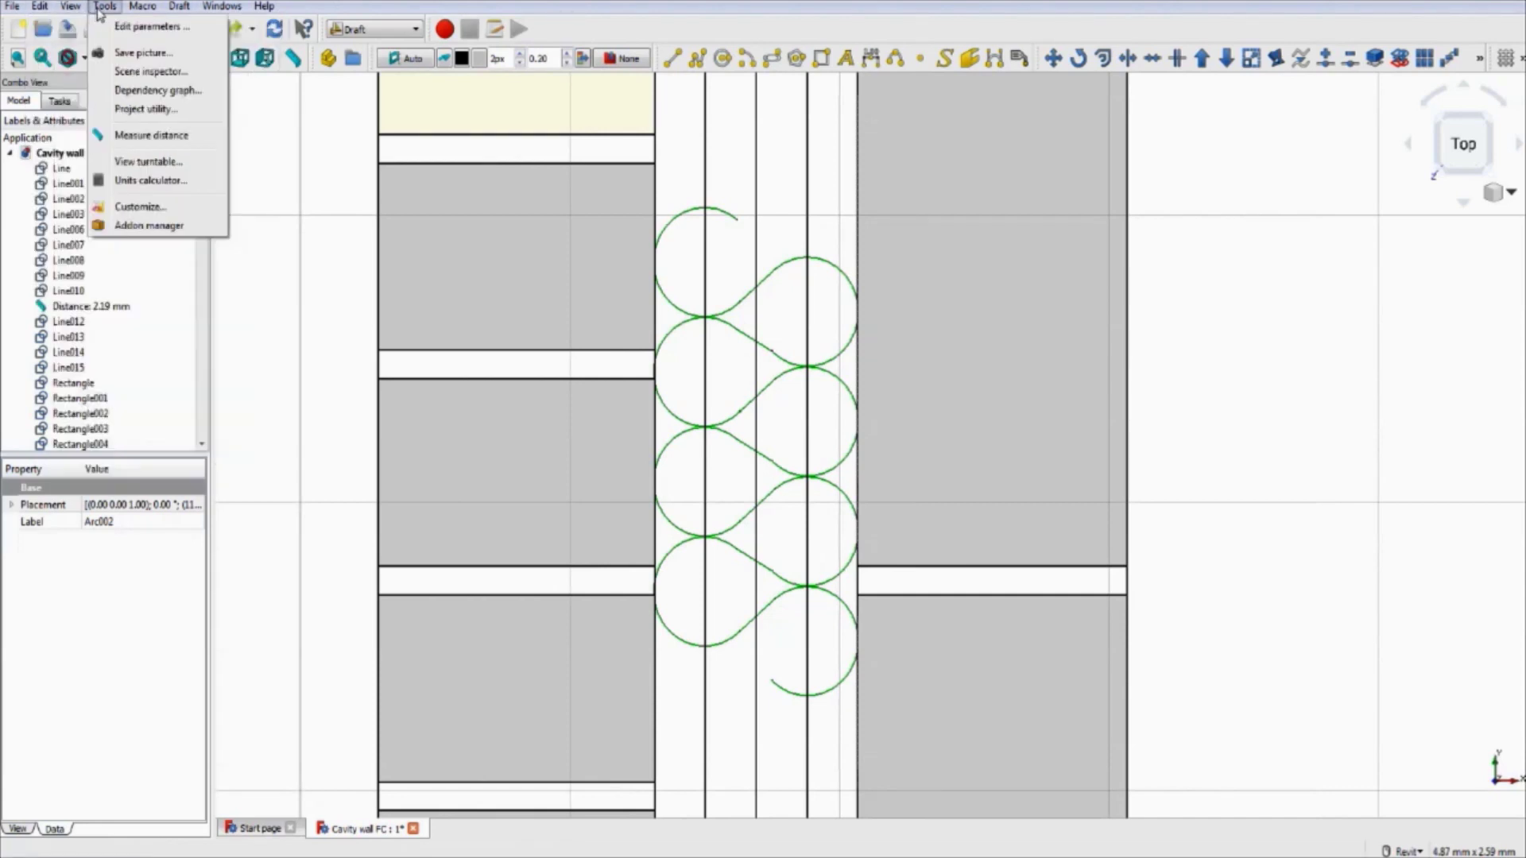
- Move the selected insulation curves from a point on the curve down to near the wall base
mouse_move(179, 6)
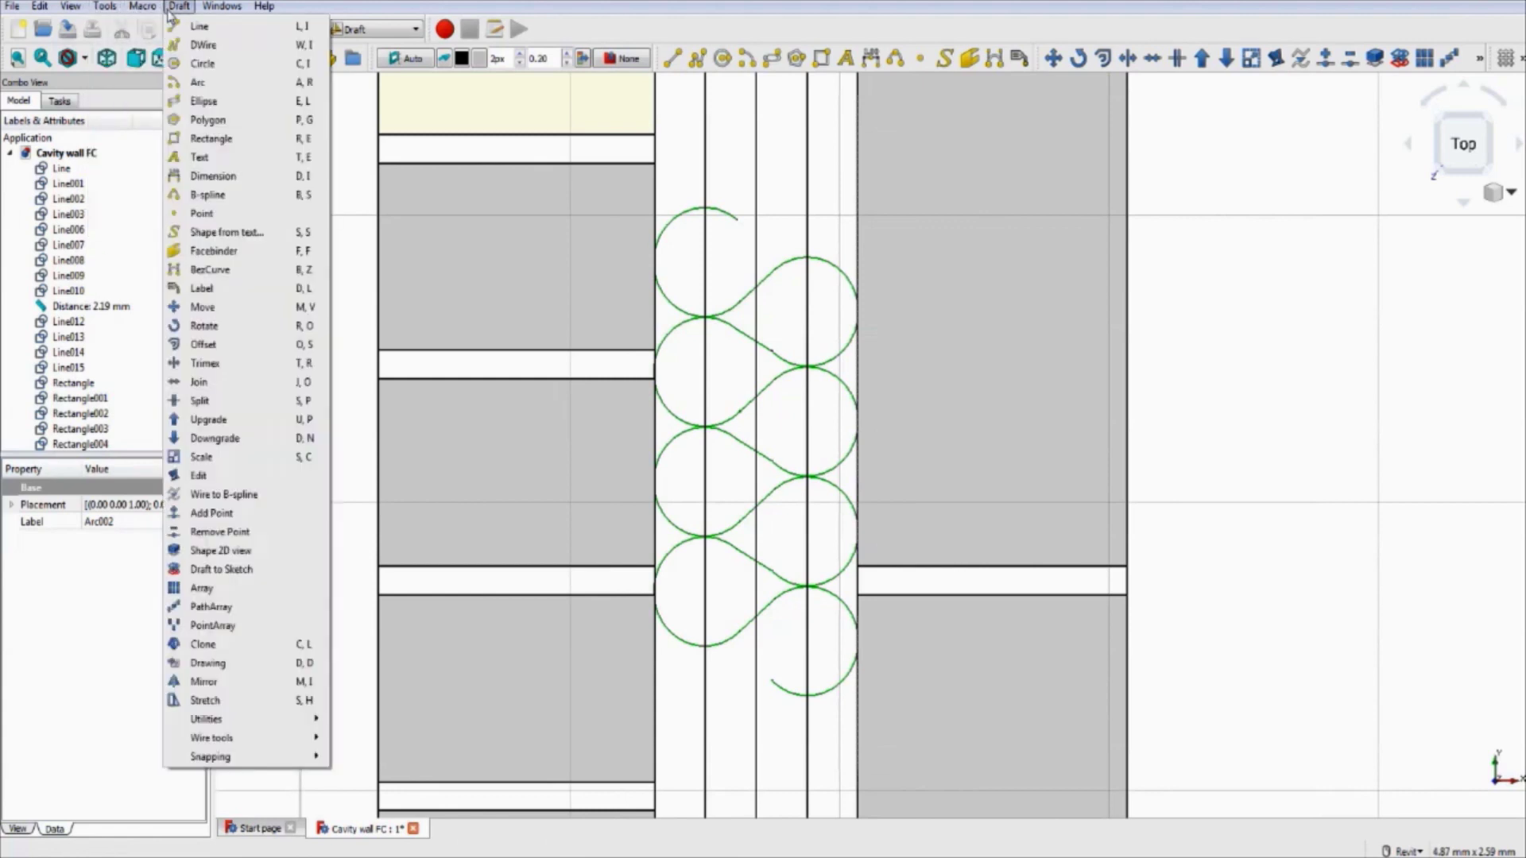
click(227, 307)
middle_drag(858, 705, 851, 492)
middle_drag(864, 654, 841, 477)
scroll(840, 477, down, 2)
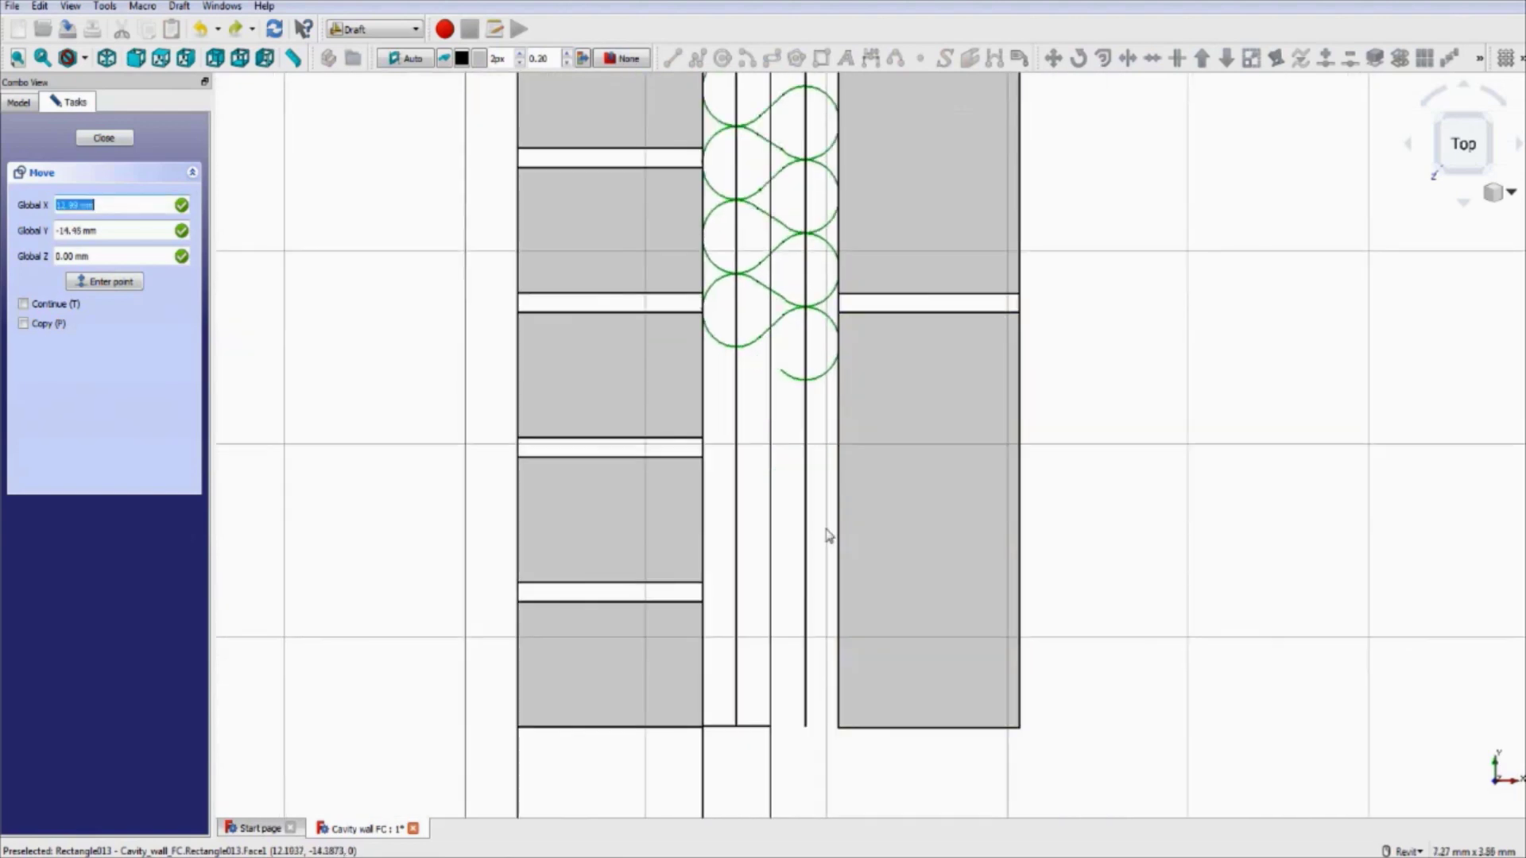
click(771, 326)
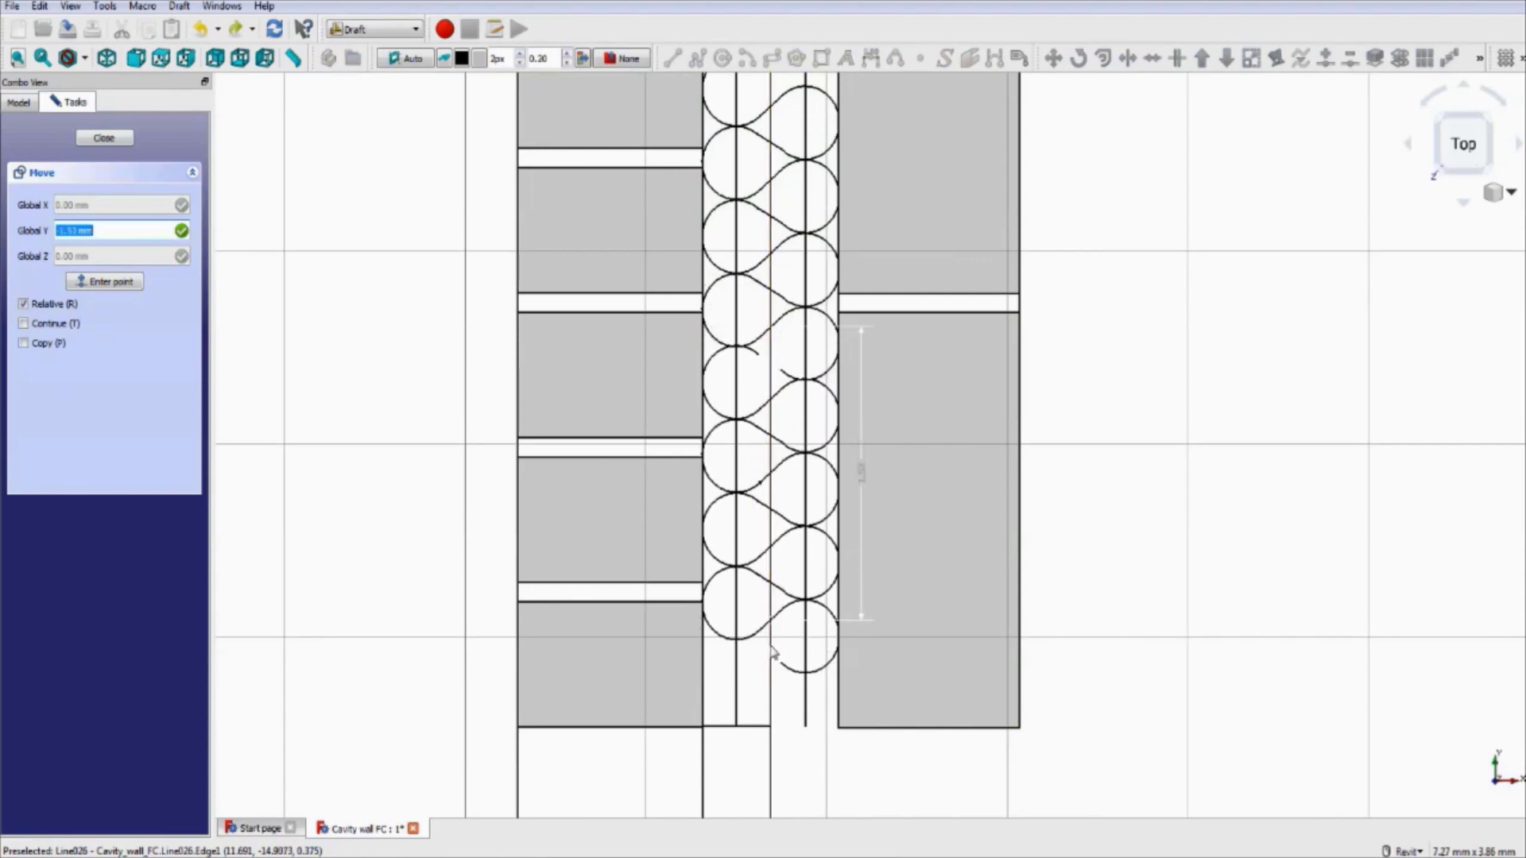
click(772, 682)
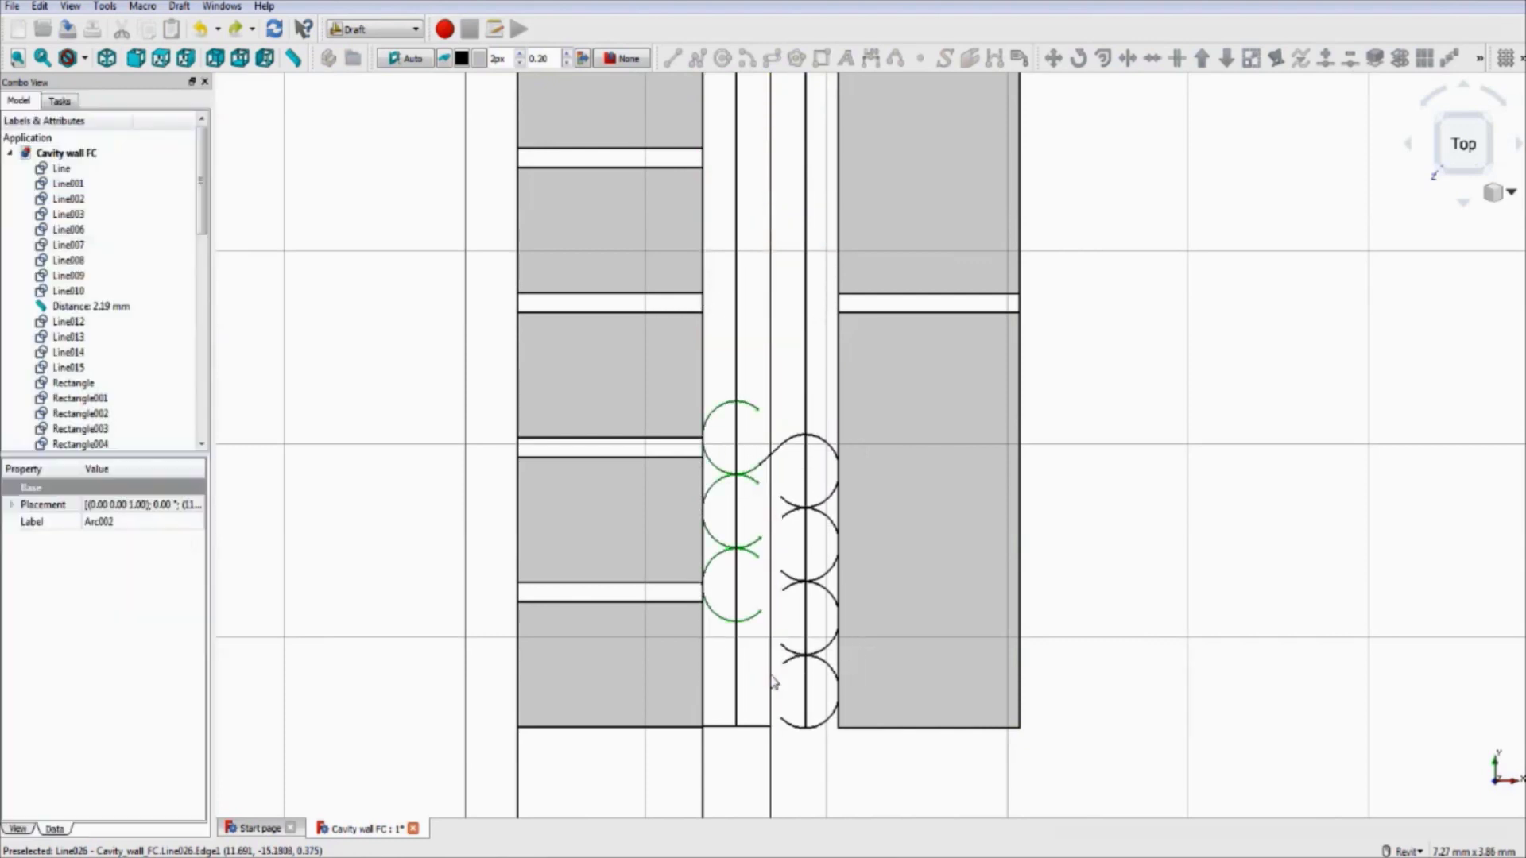
- Select the six short diagonal wall ties and start Draft Move with M, V
scroll(770, 640, down, 2)
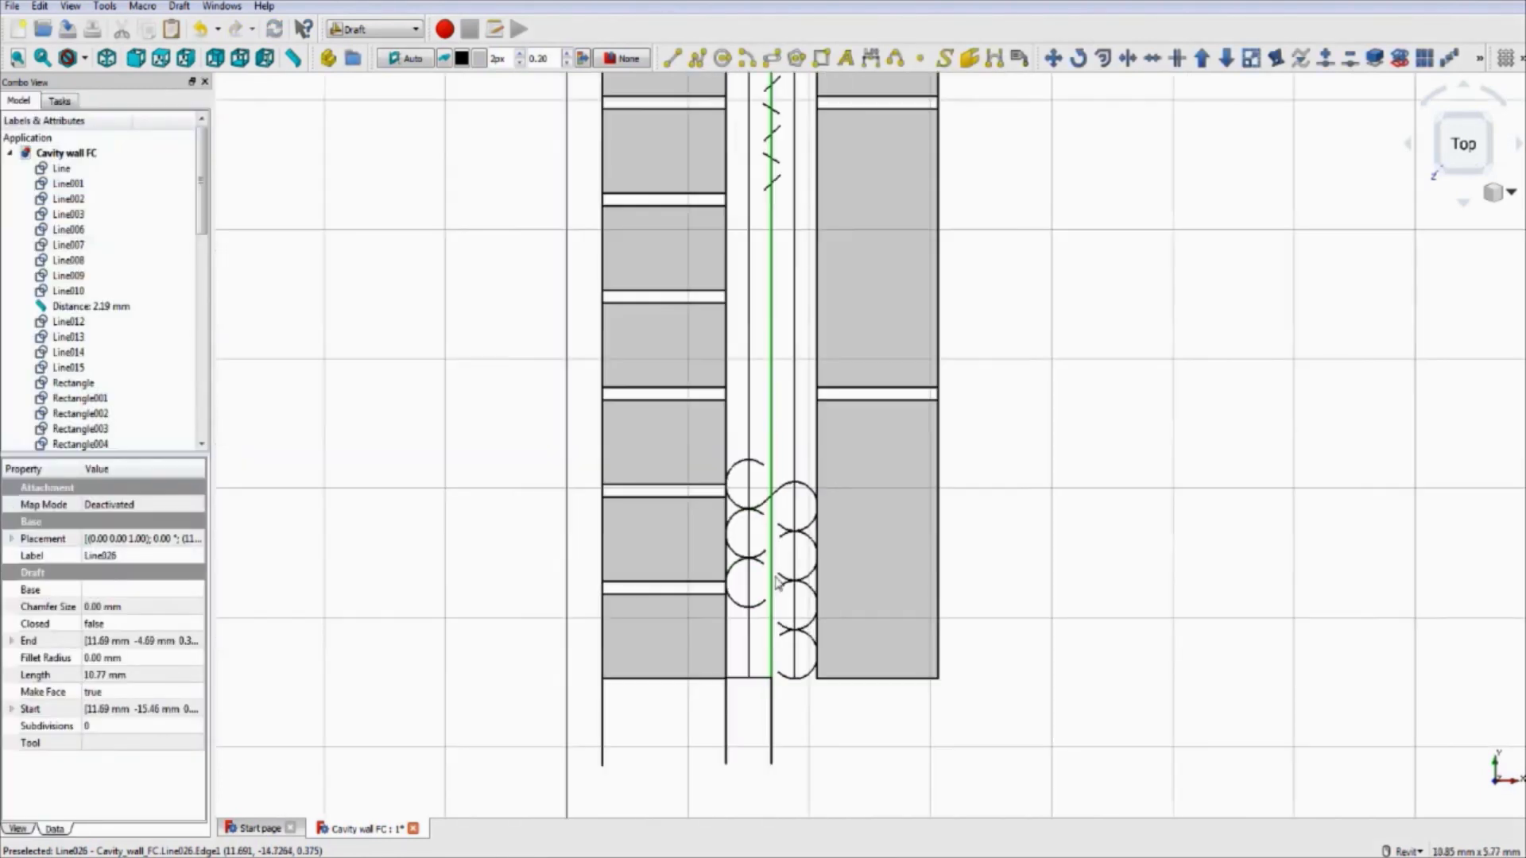
scroll(880, 298, down, 3)
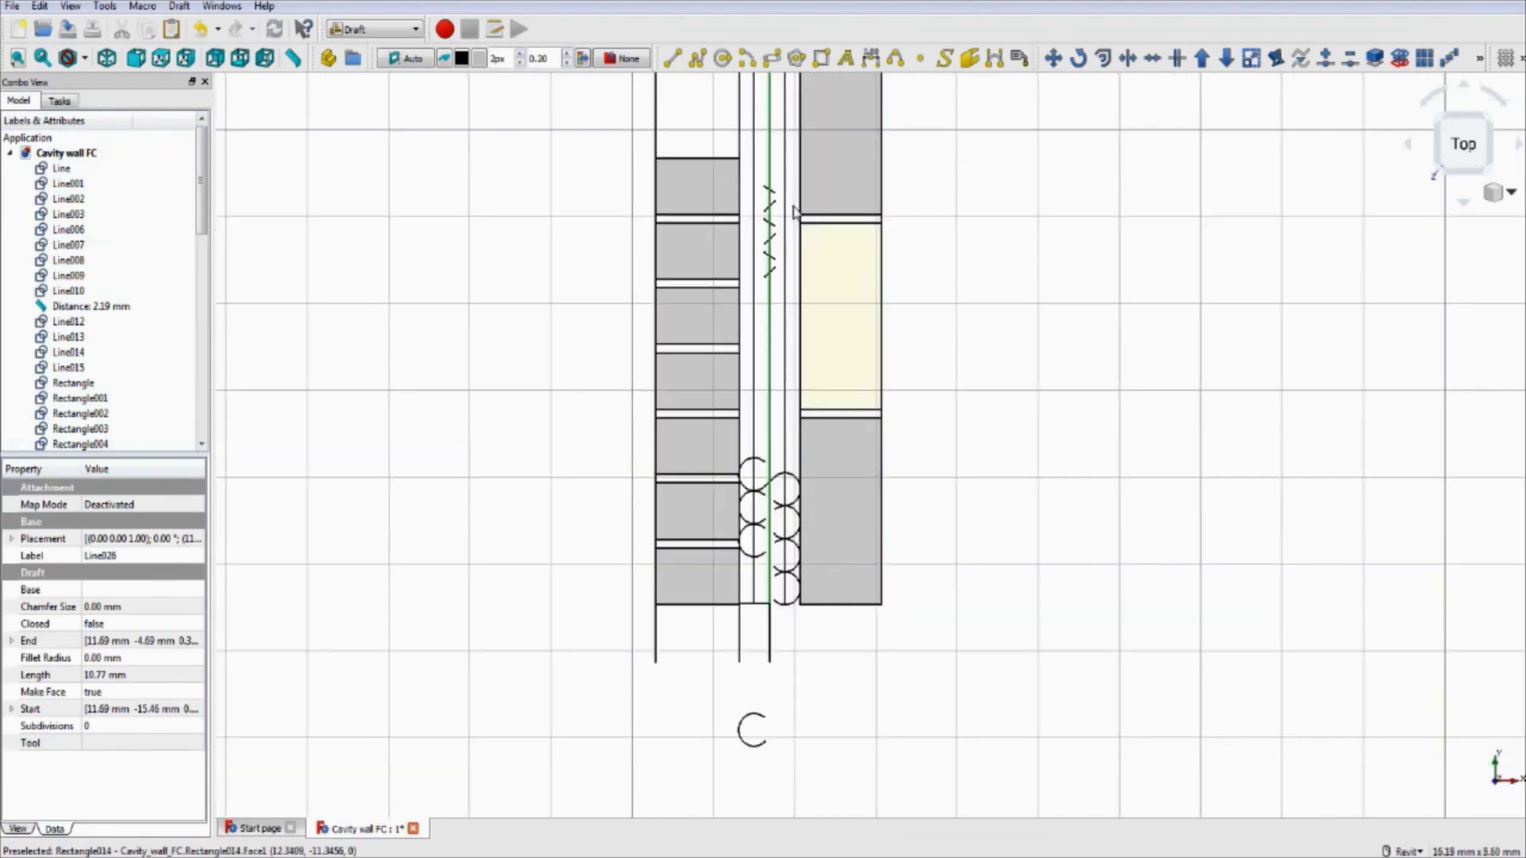
click(747, 718)
scroll(755, 739, up, 3)
scroll(830, 493, down, 2)
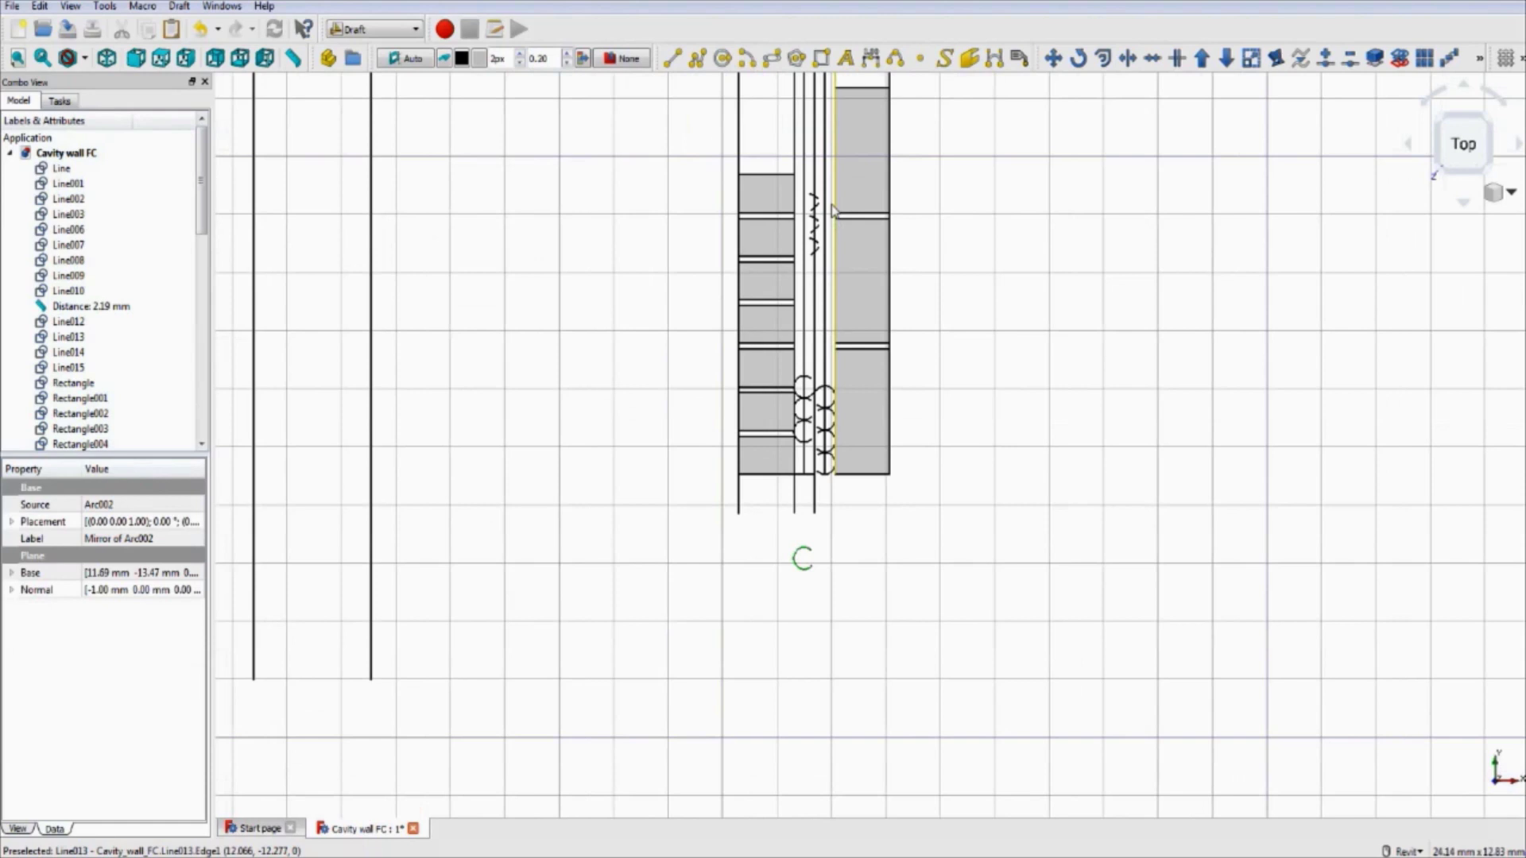
scroll(799, 194, up, 5)
click(797, 190)
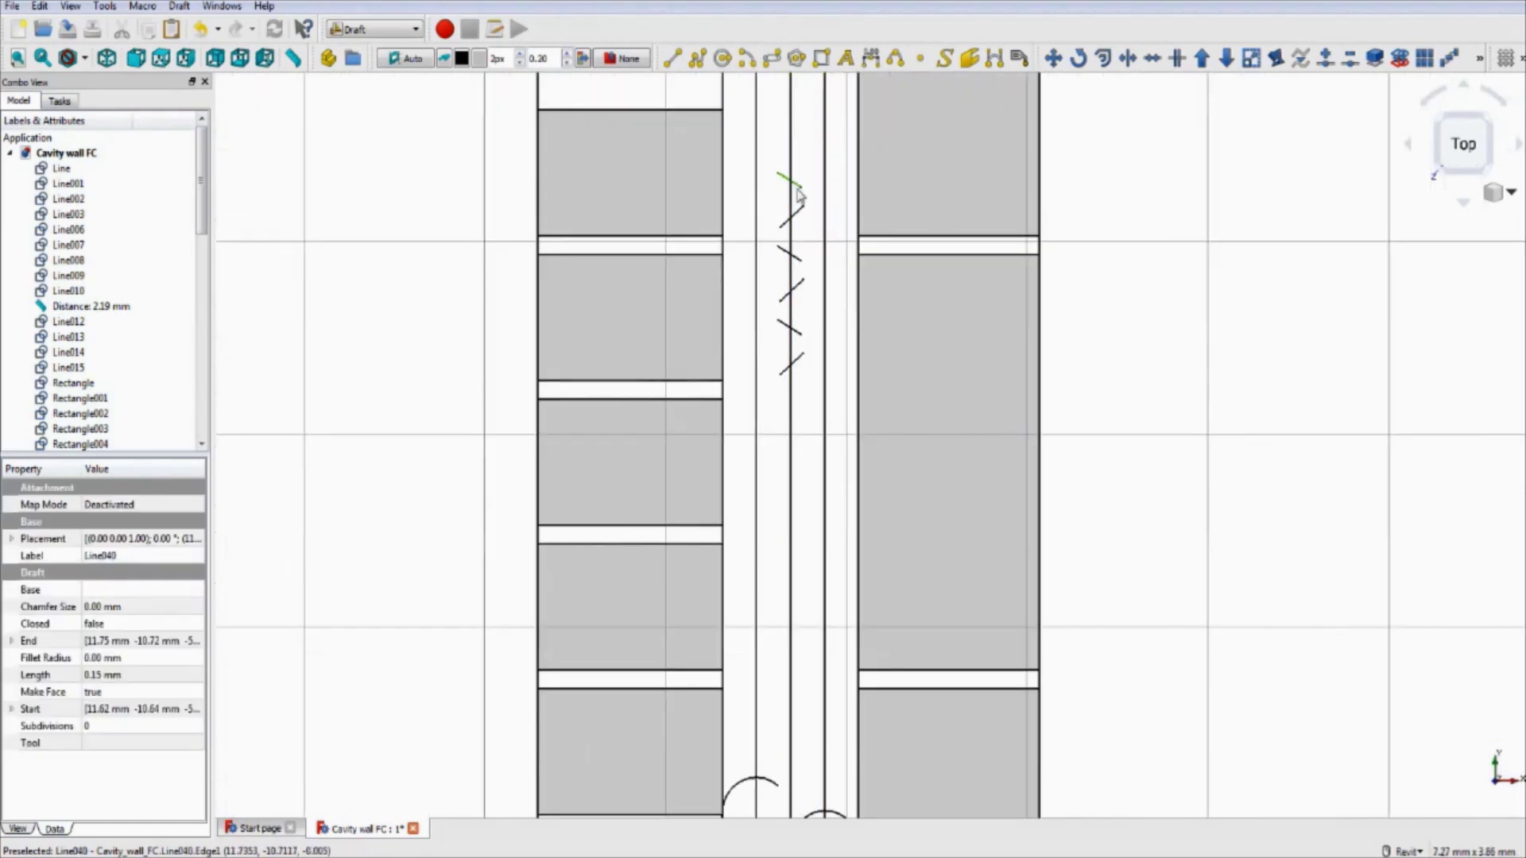
ctrl+click(798, 219)
ctrl+click(788, 256)
ctrl+click(790, 328)
ctrl+click(786, 380)
middle_drag(794, 429, 798, 377)
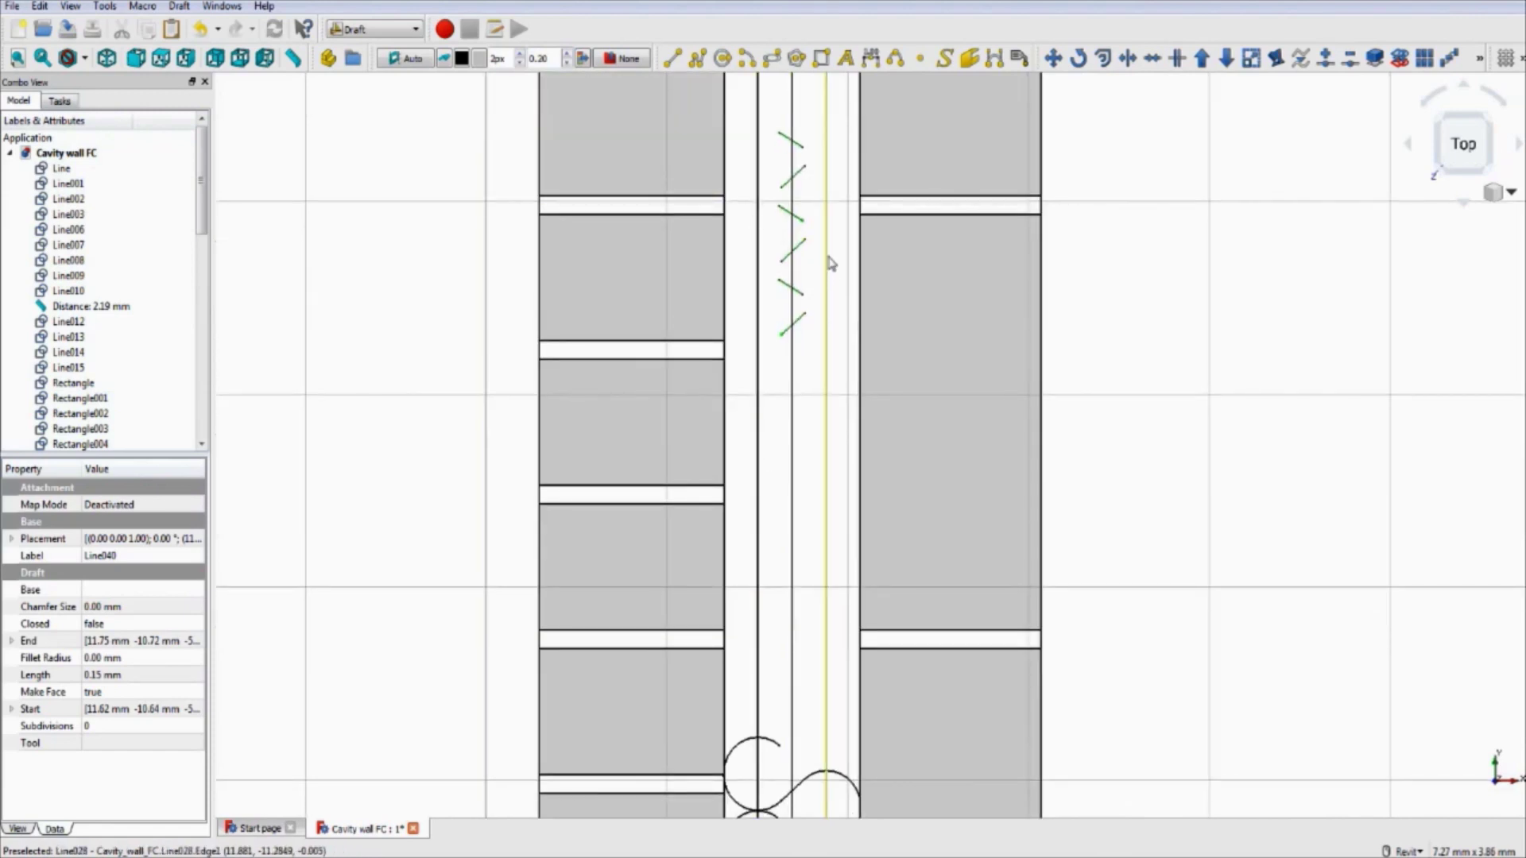
key(m)
key(v)
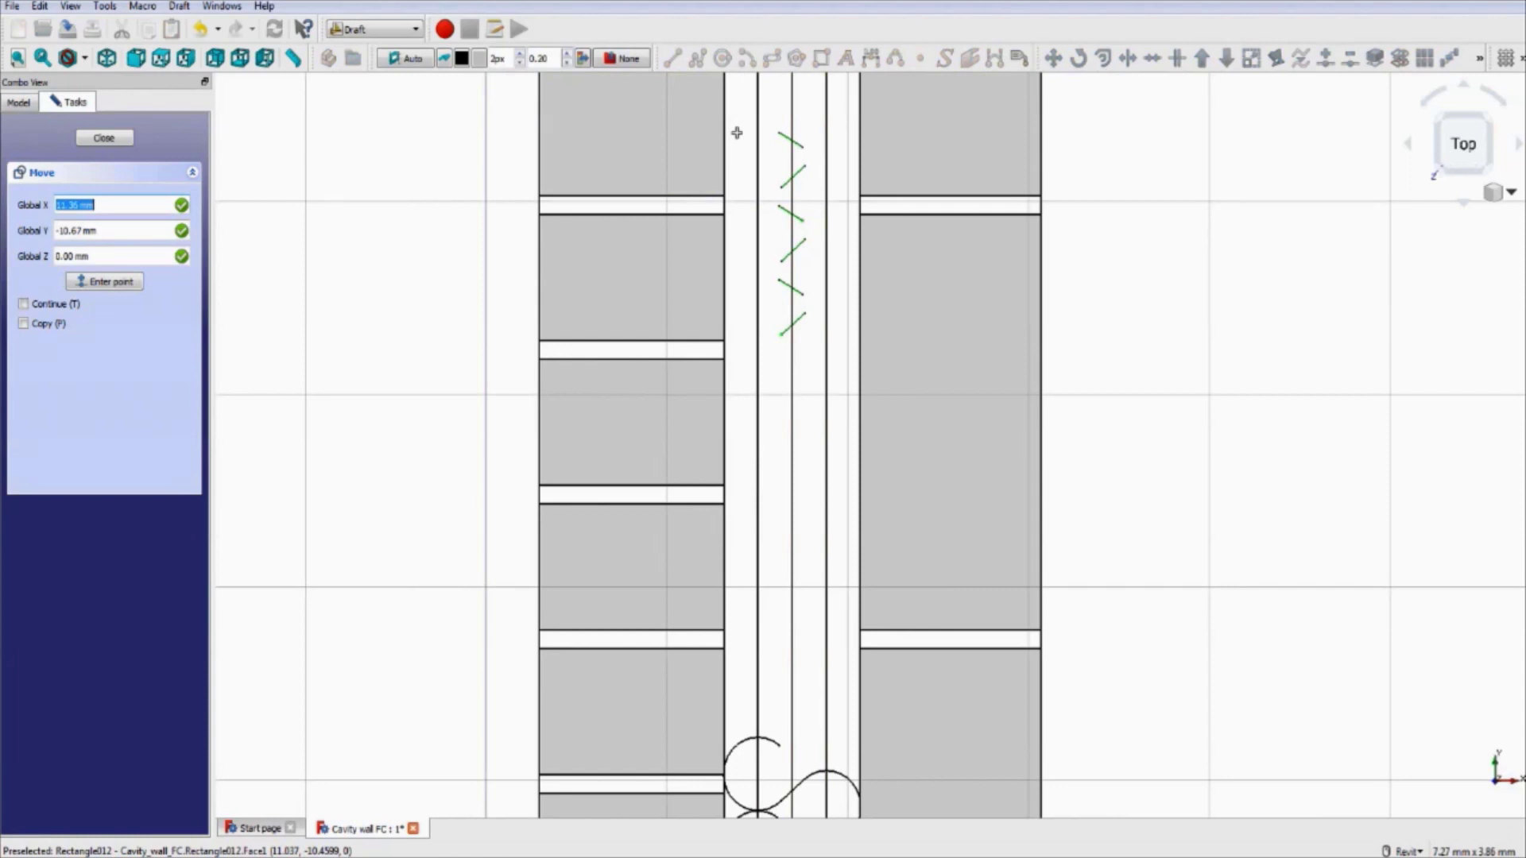
- Move the six ties straight down so they join the loops
click(777, 130)
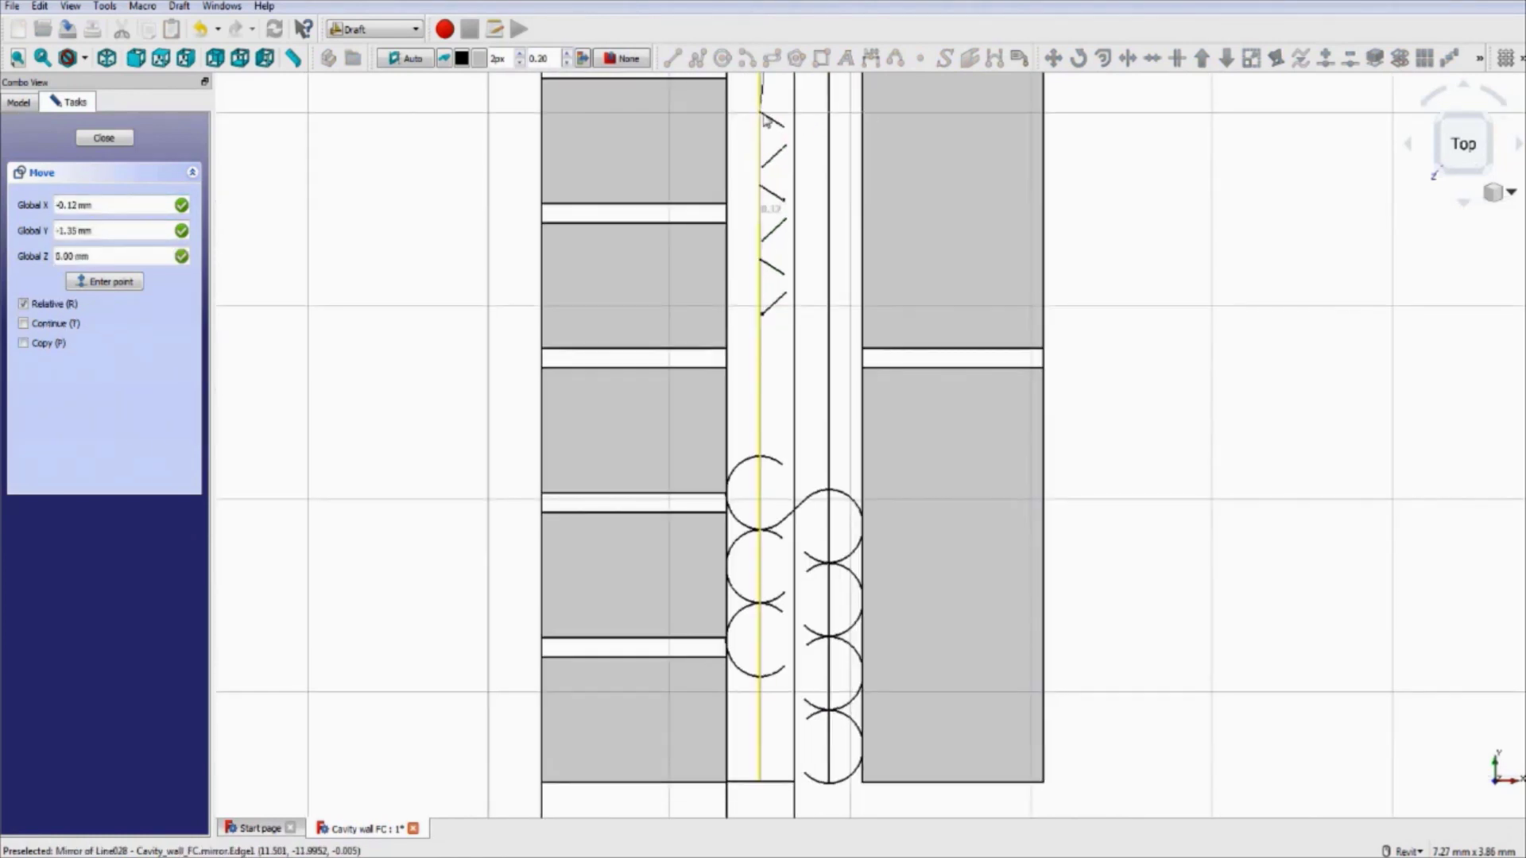
scroll(785, 456, up, 5)
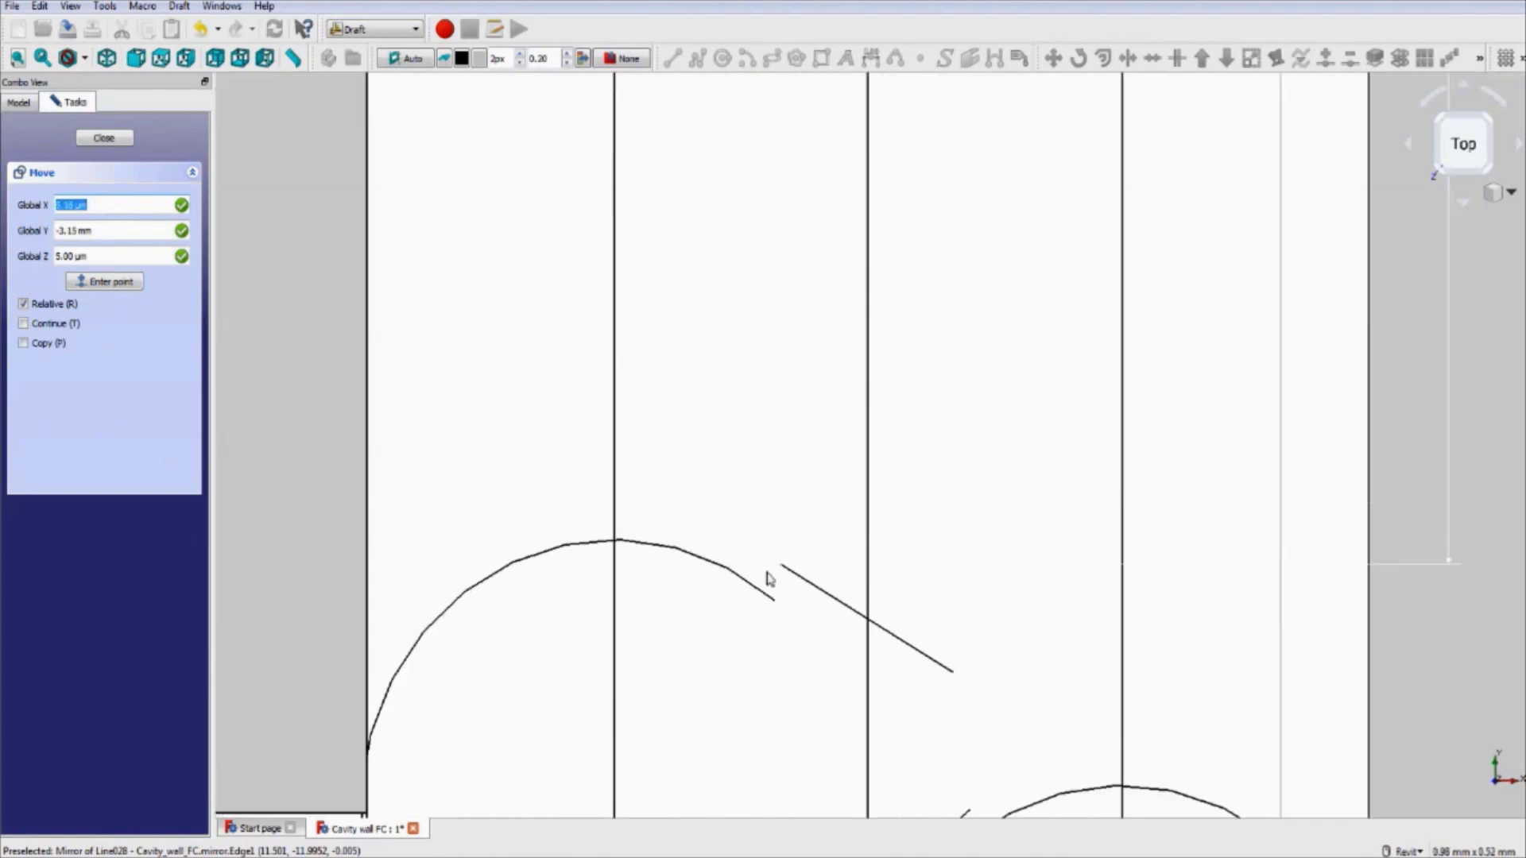
key(shift)
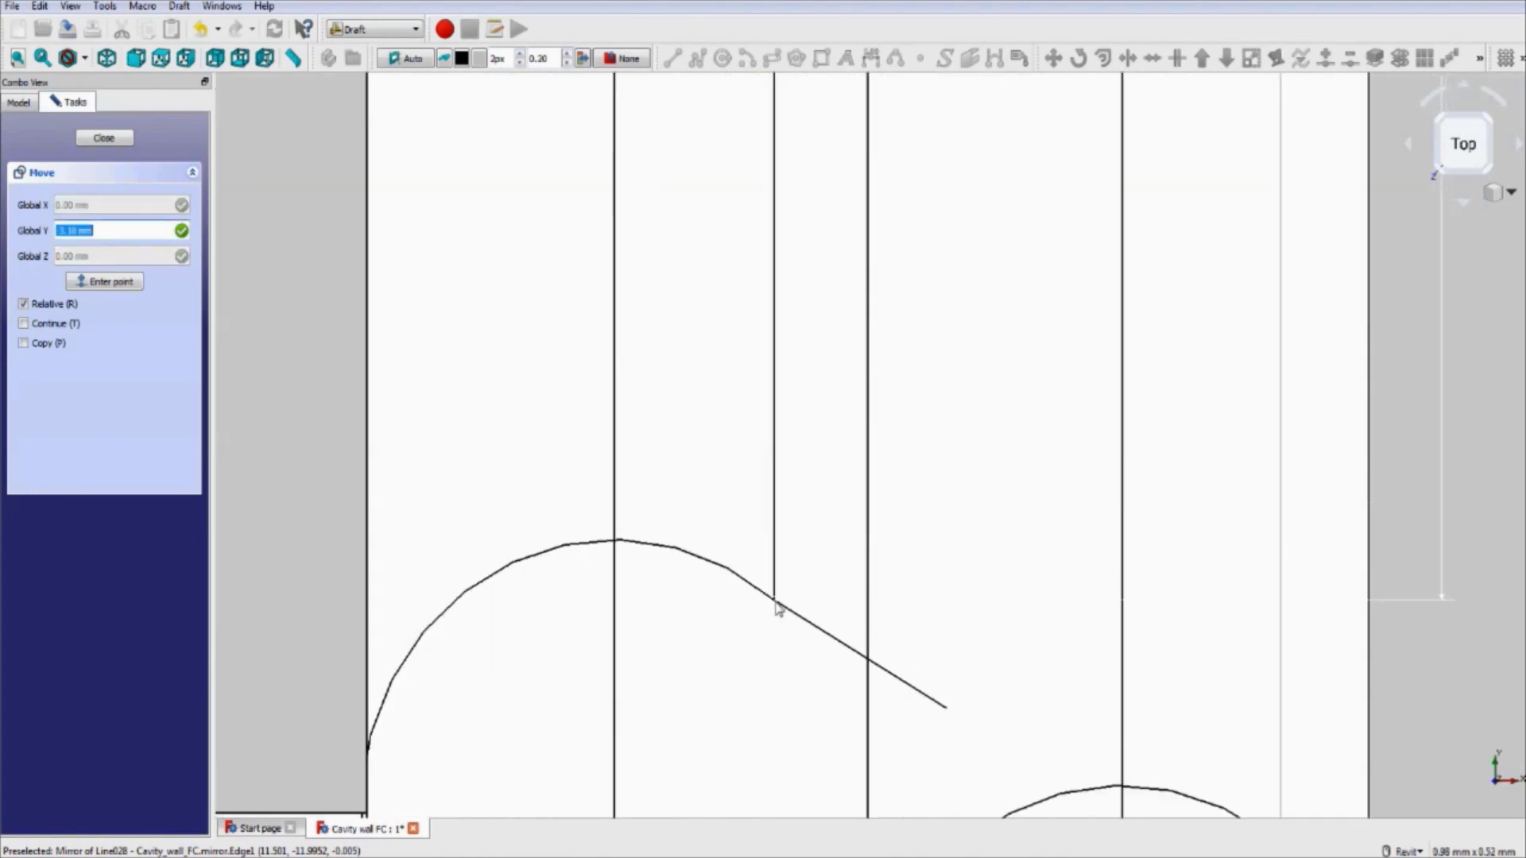
click(778, 608)
scroll(777, 607, down, 6)
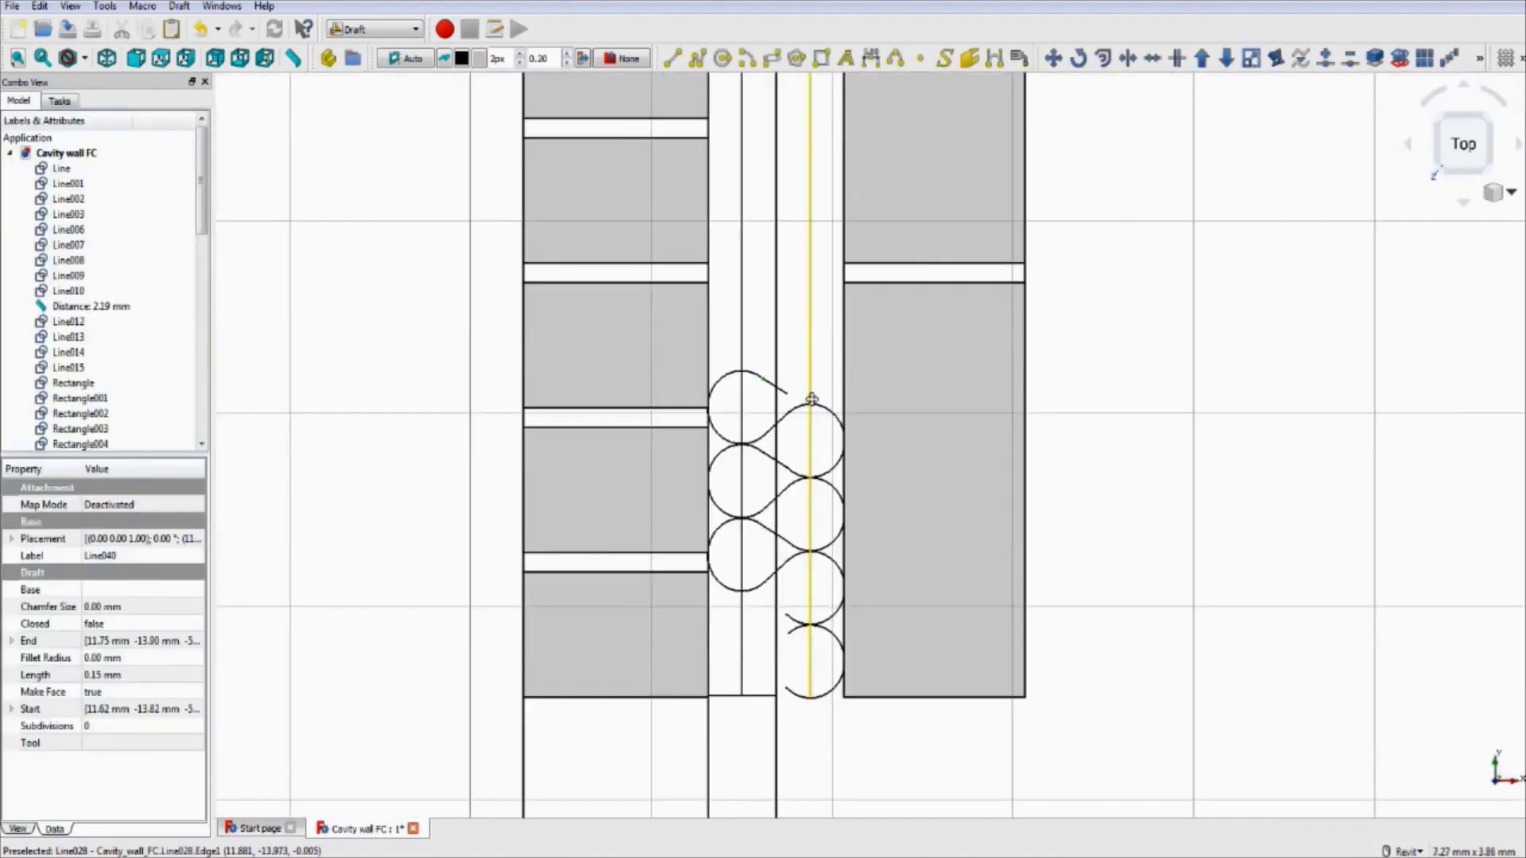
scroll(817, 667, down, 3)
scroll(792, 661, up, 4)
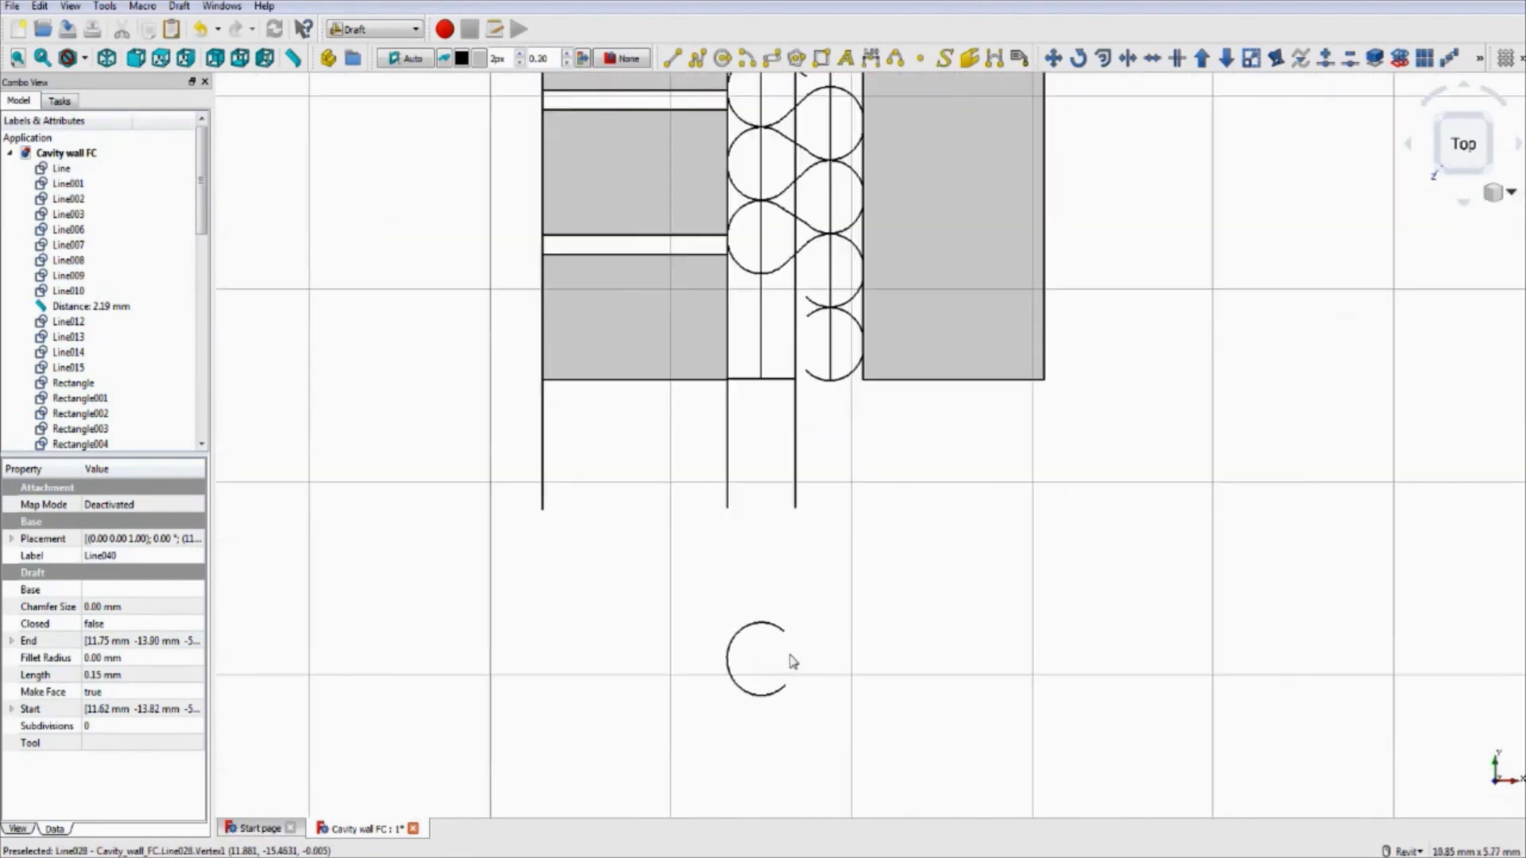
scroll(792, 661, up, 2)
- Move the loose arc by its endpoint up to close the bottom of the loops
click(777, 624)
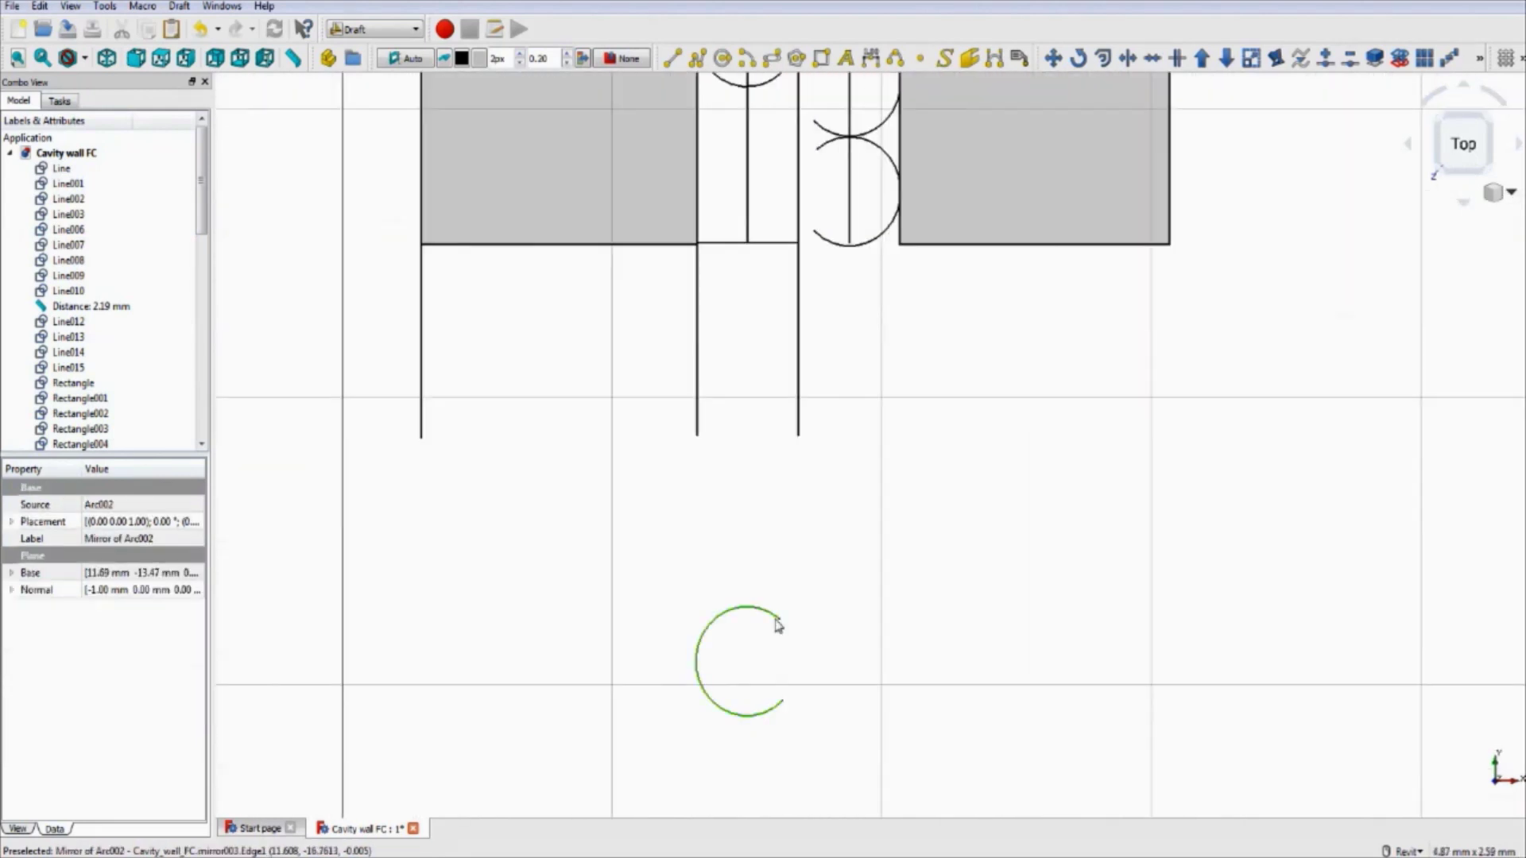
key(m)
key(v)
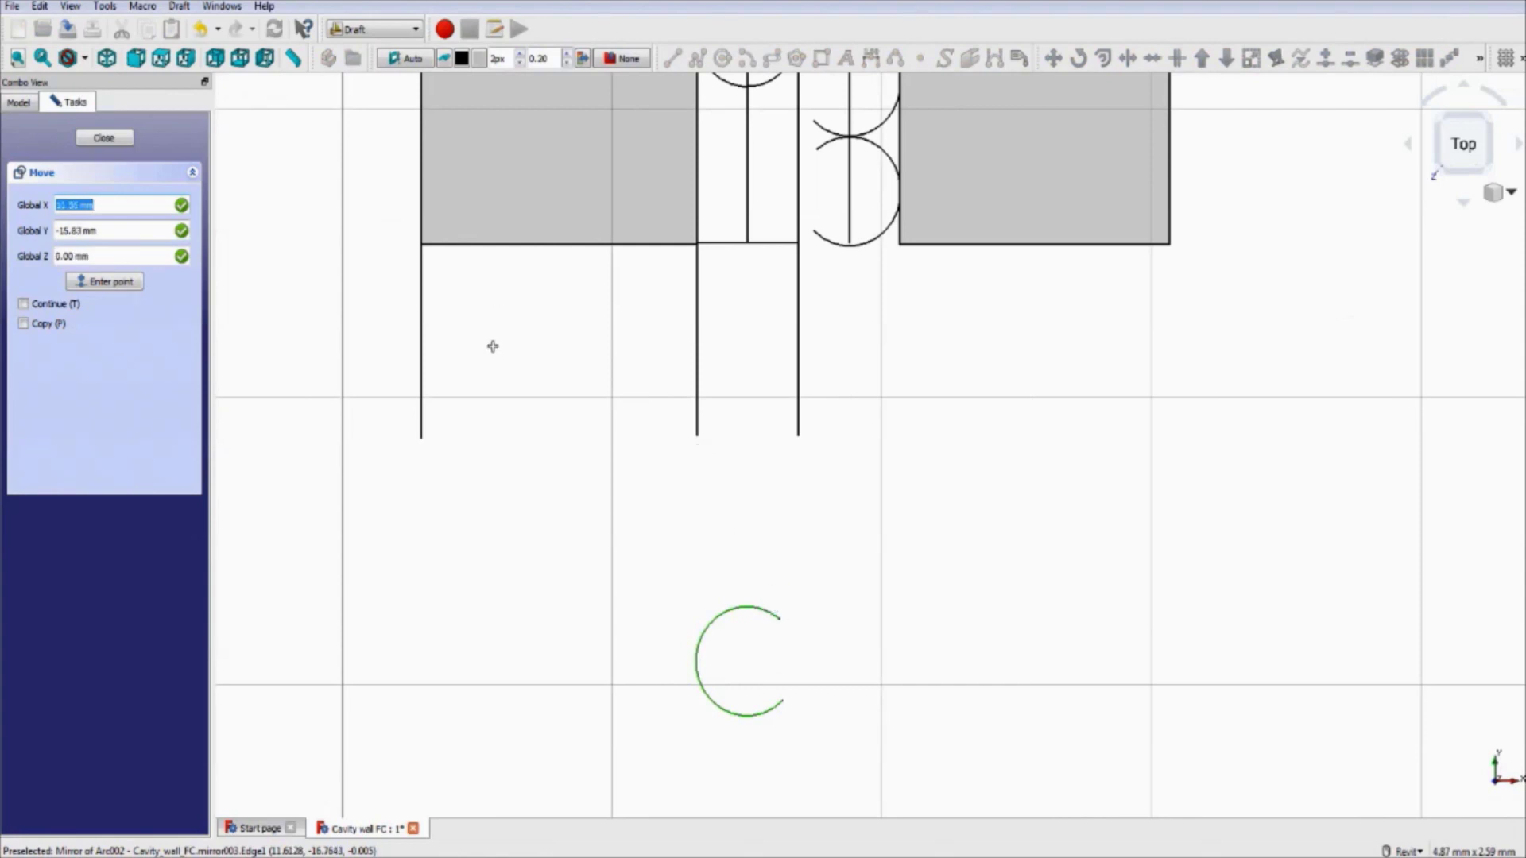
click(779, 624)
middle_drag(776, 330, 752, 636)
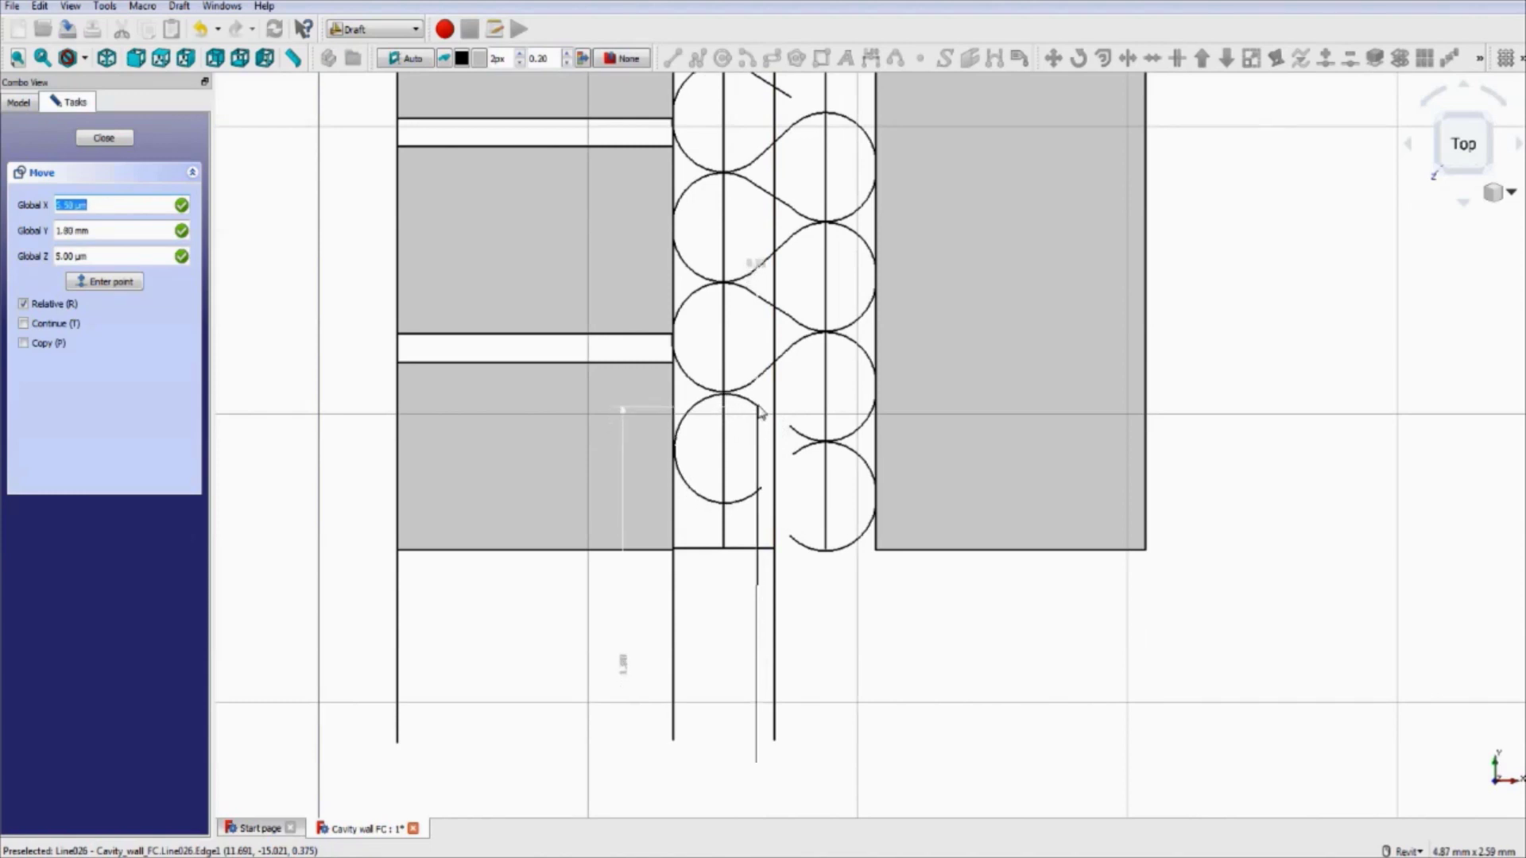
click(761, 413)
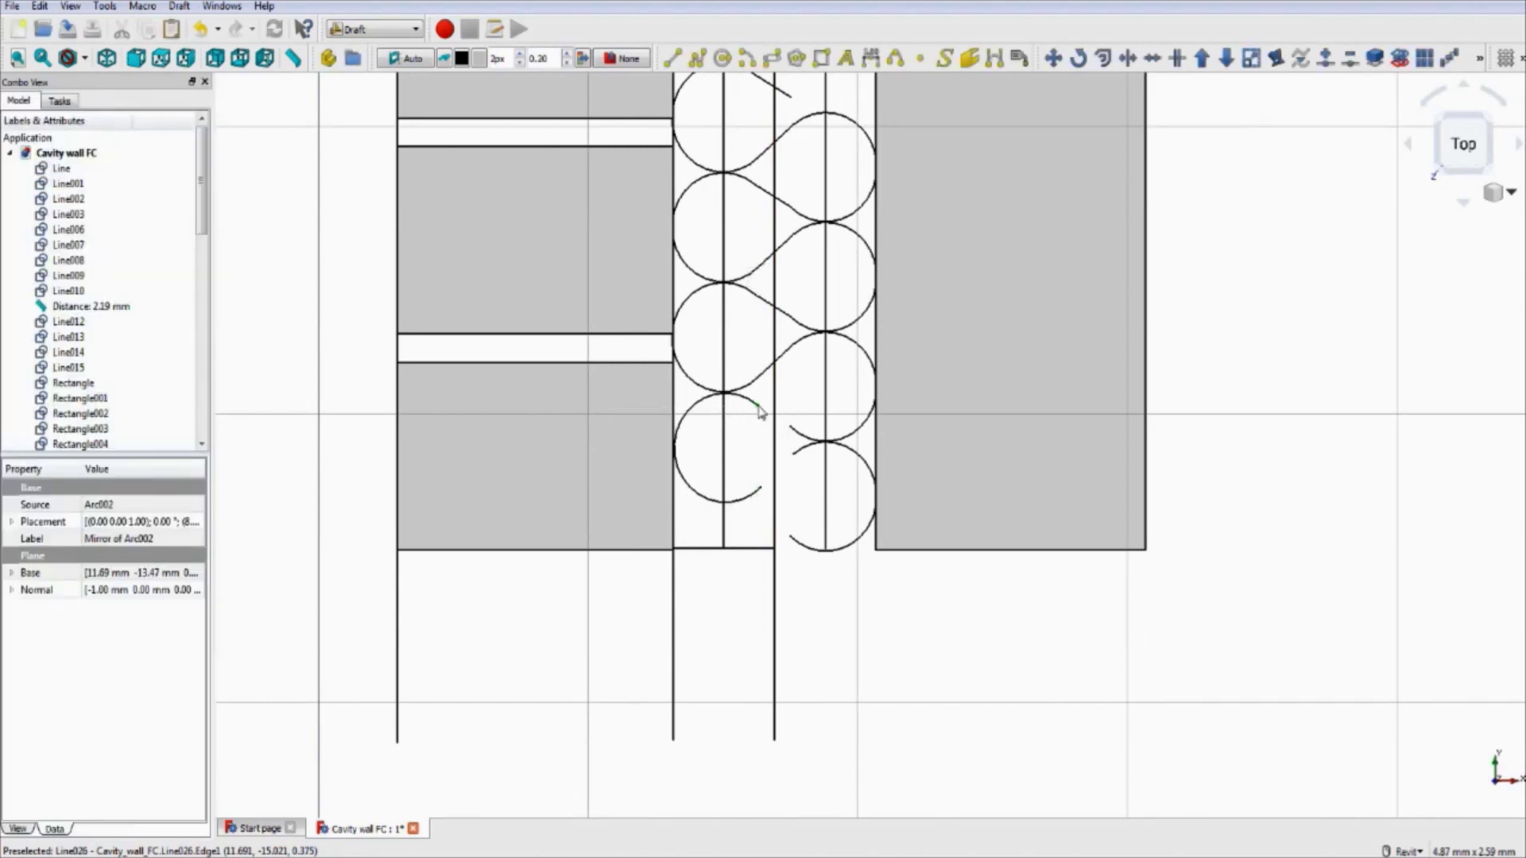
scroll(761, 413, down, 5)
scroll(795, 536, up, 3)
scroll(791, 445, down, 4)
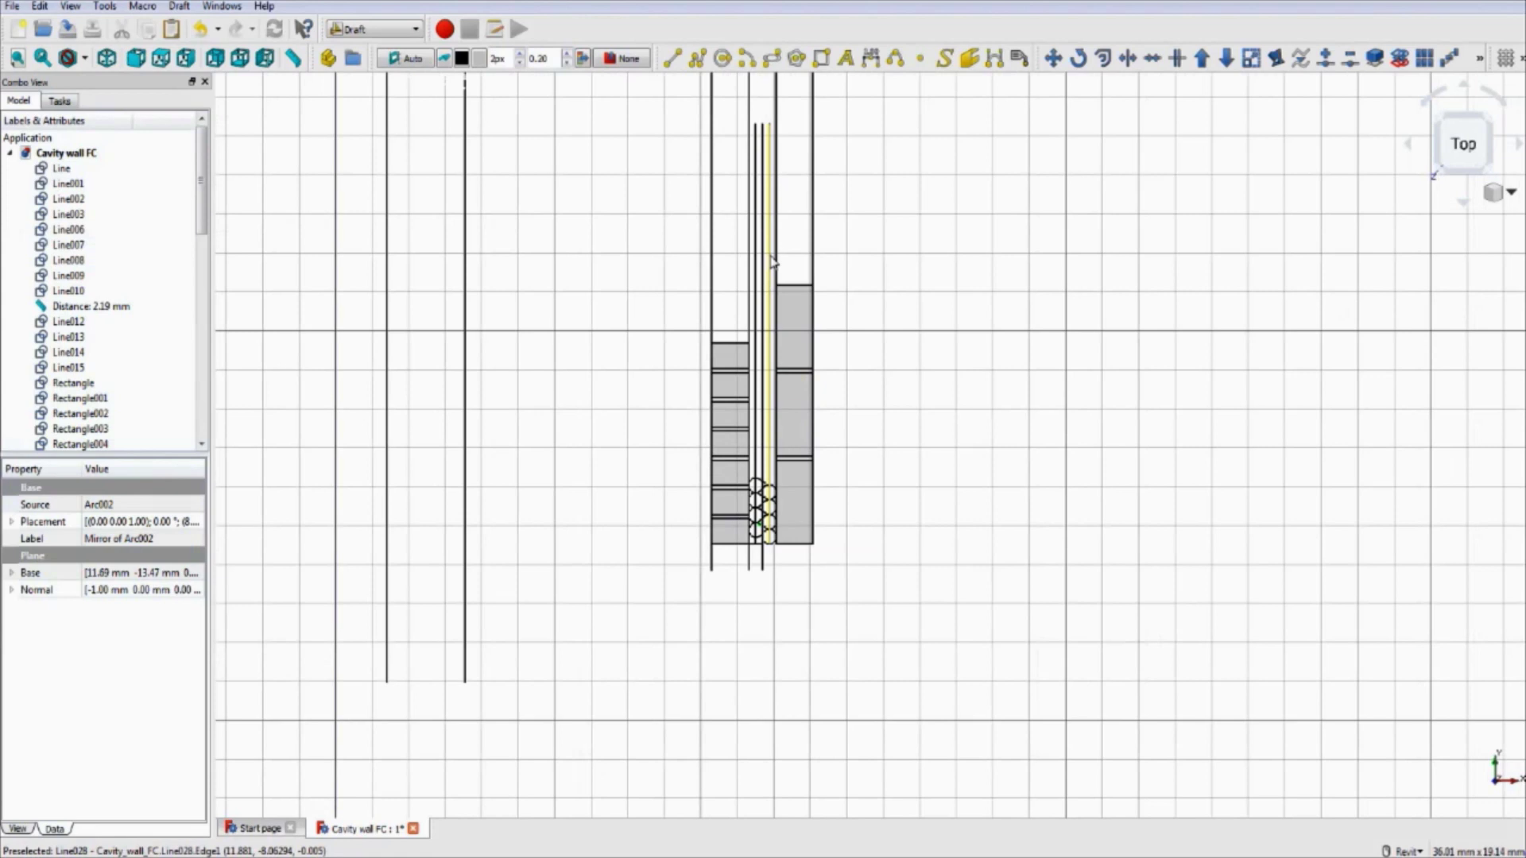
scroll(749, 521, up, 4)
scroll(748, 521, up, 6)
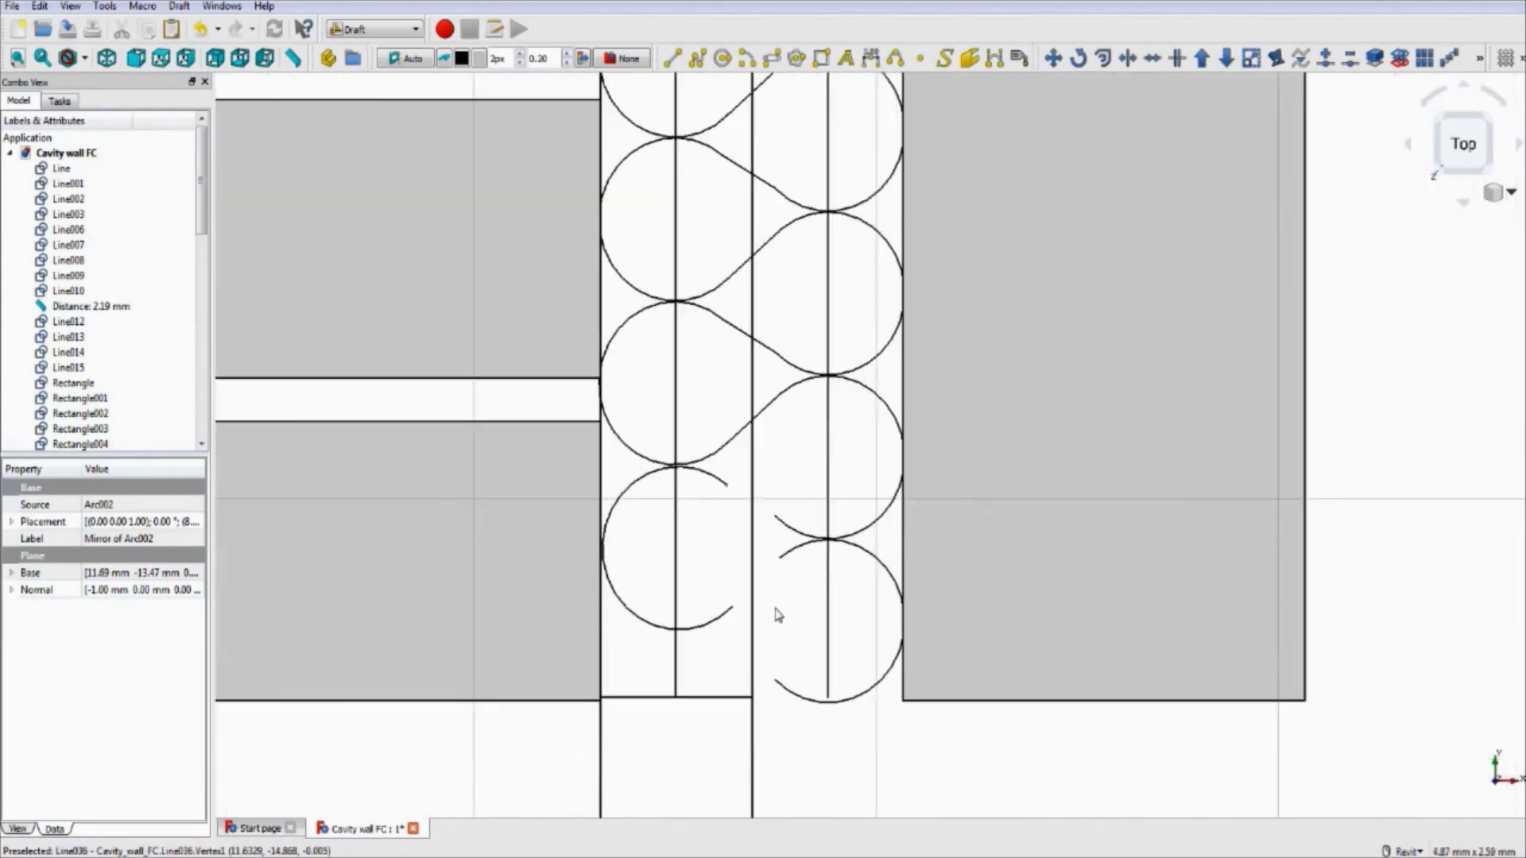
scroll(757, 534, down, 5)
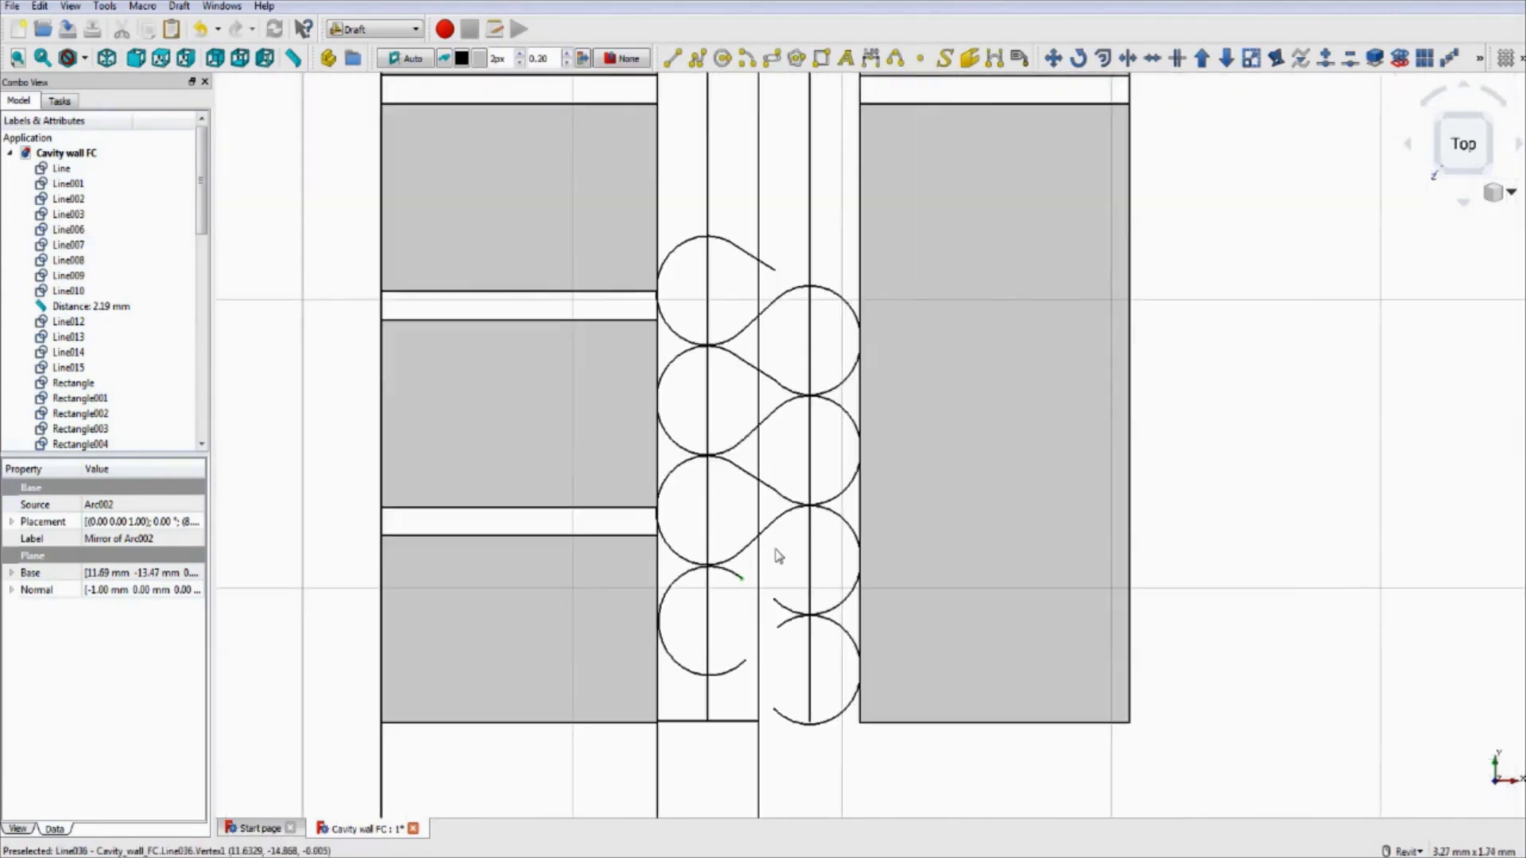
scroll(780, 572, up, 5)
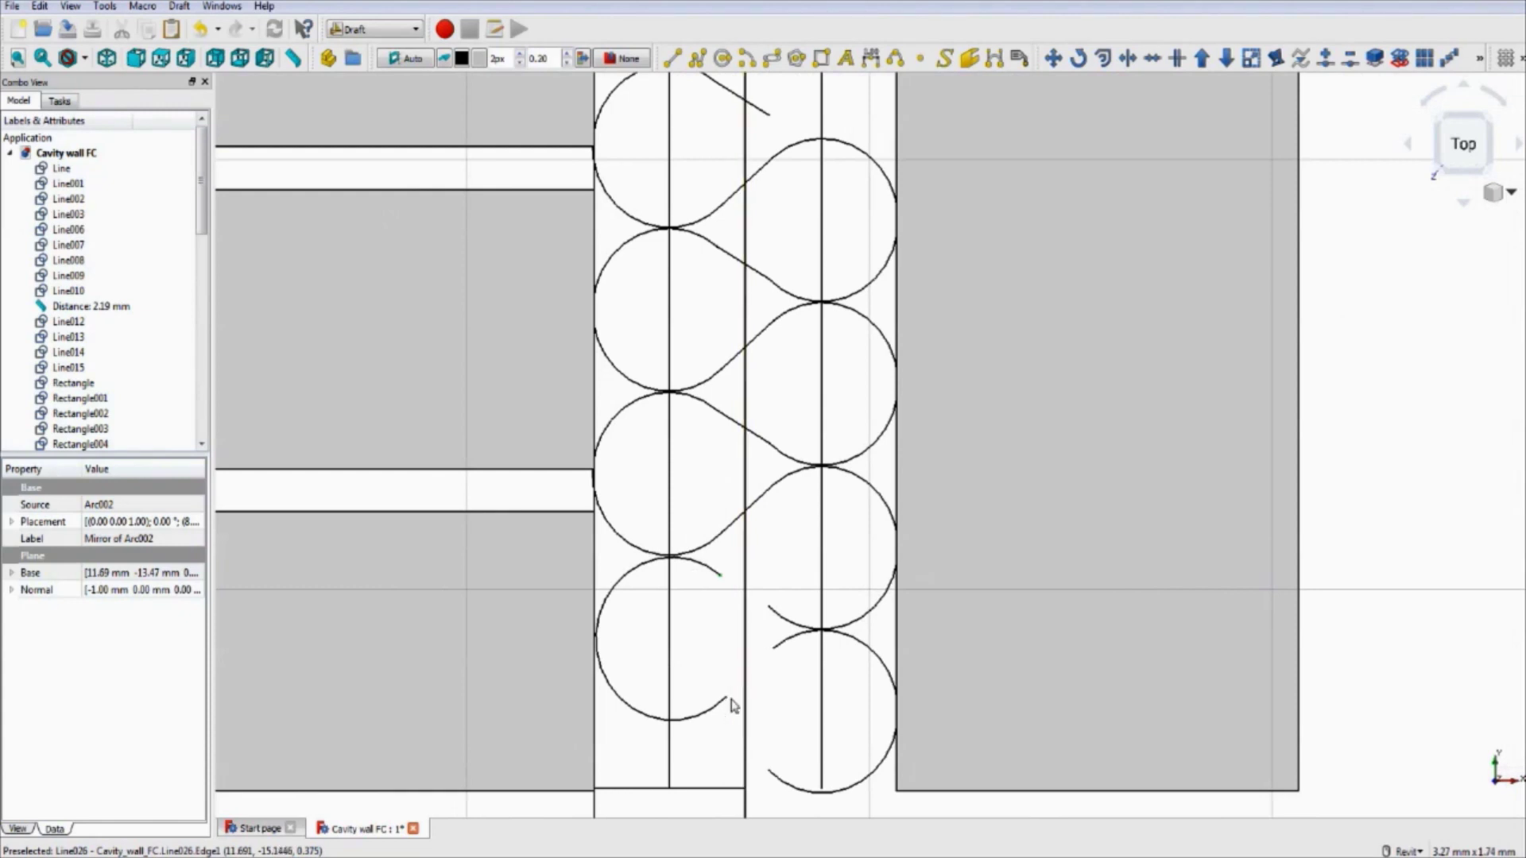
- Draw two short diagonal lines, each linking an arc endpoint to the neighbouring bottom arc
click(673, 57)
click(726, 699)
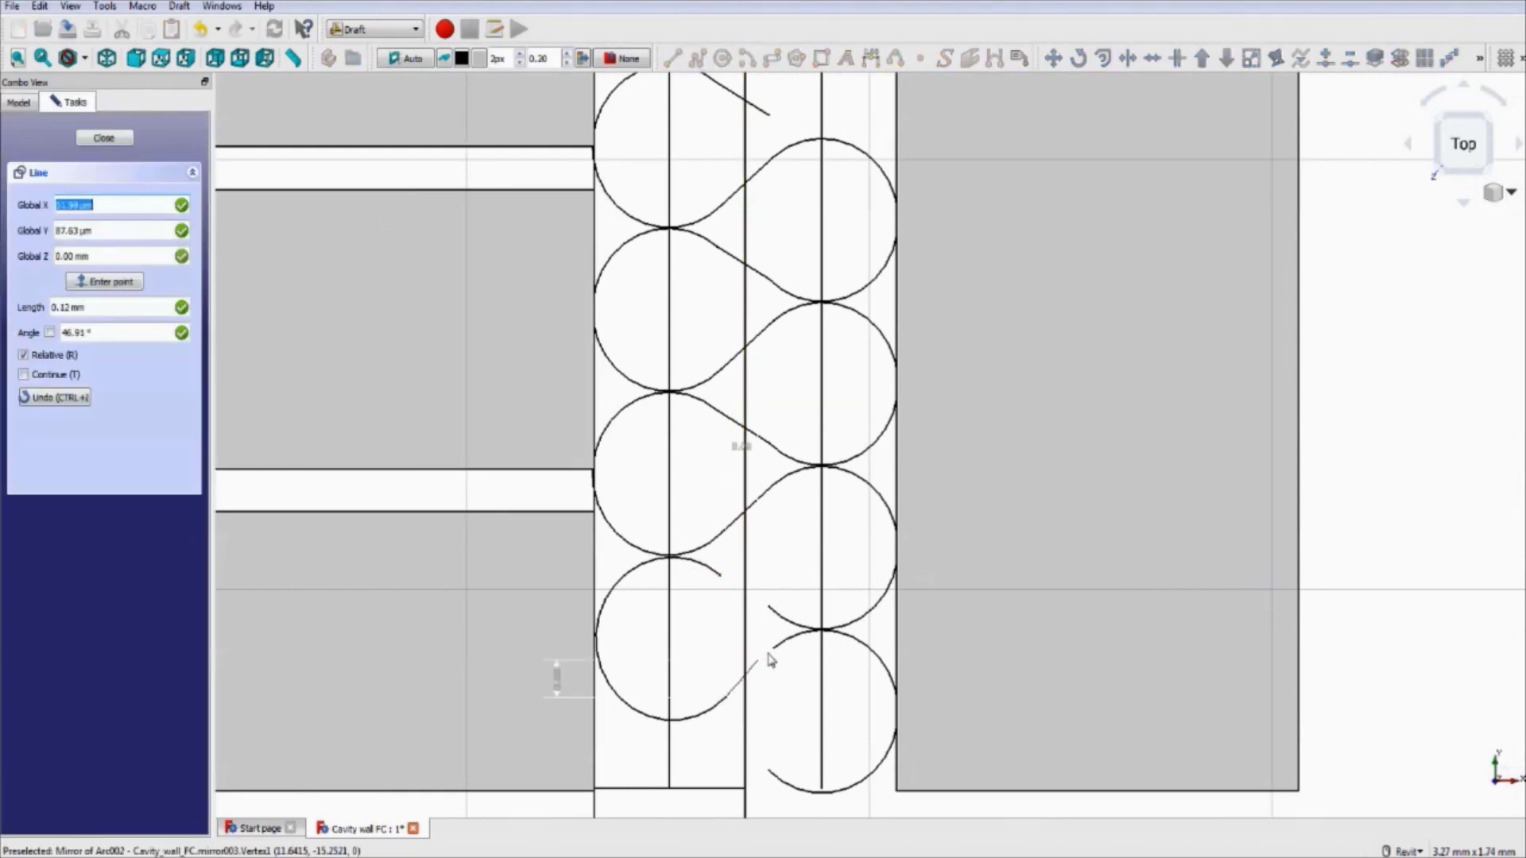
click(776, 654)
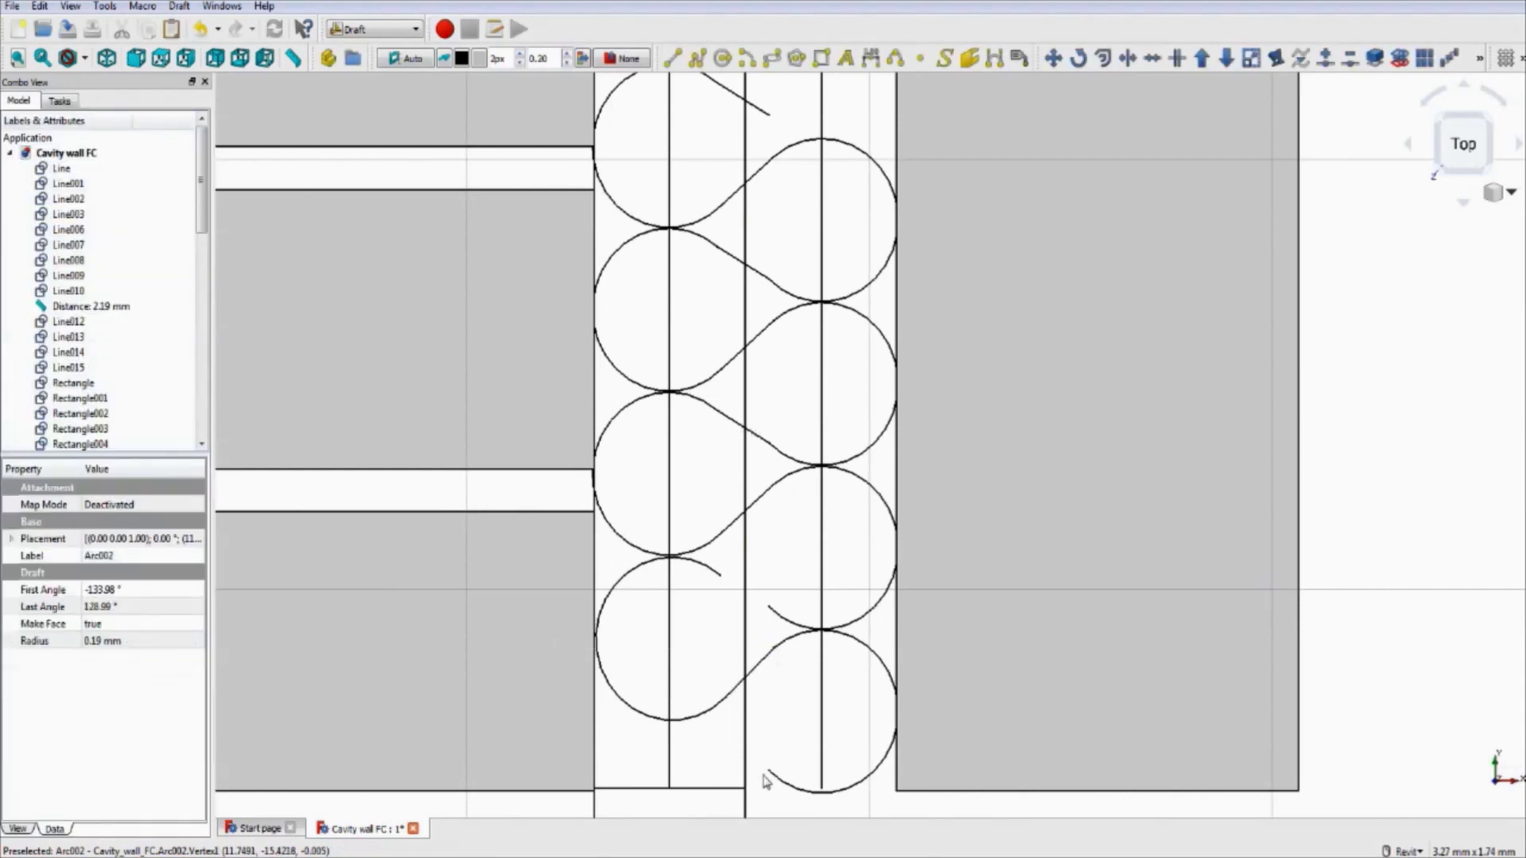
key(l)
key(i)
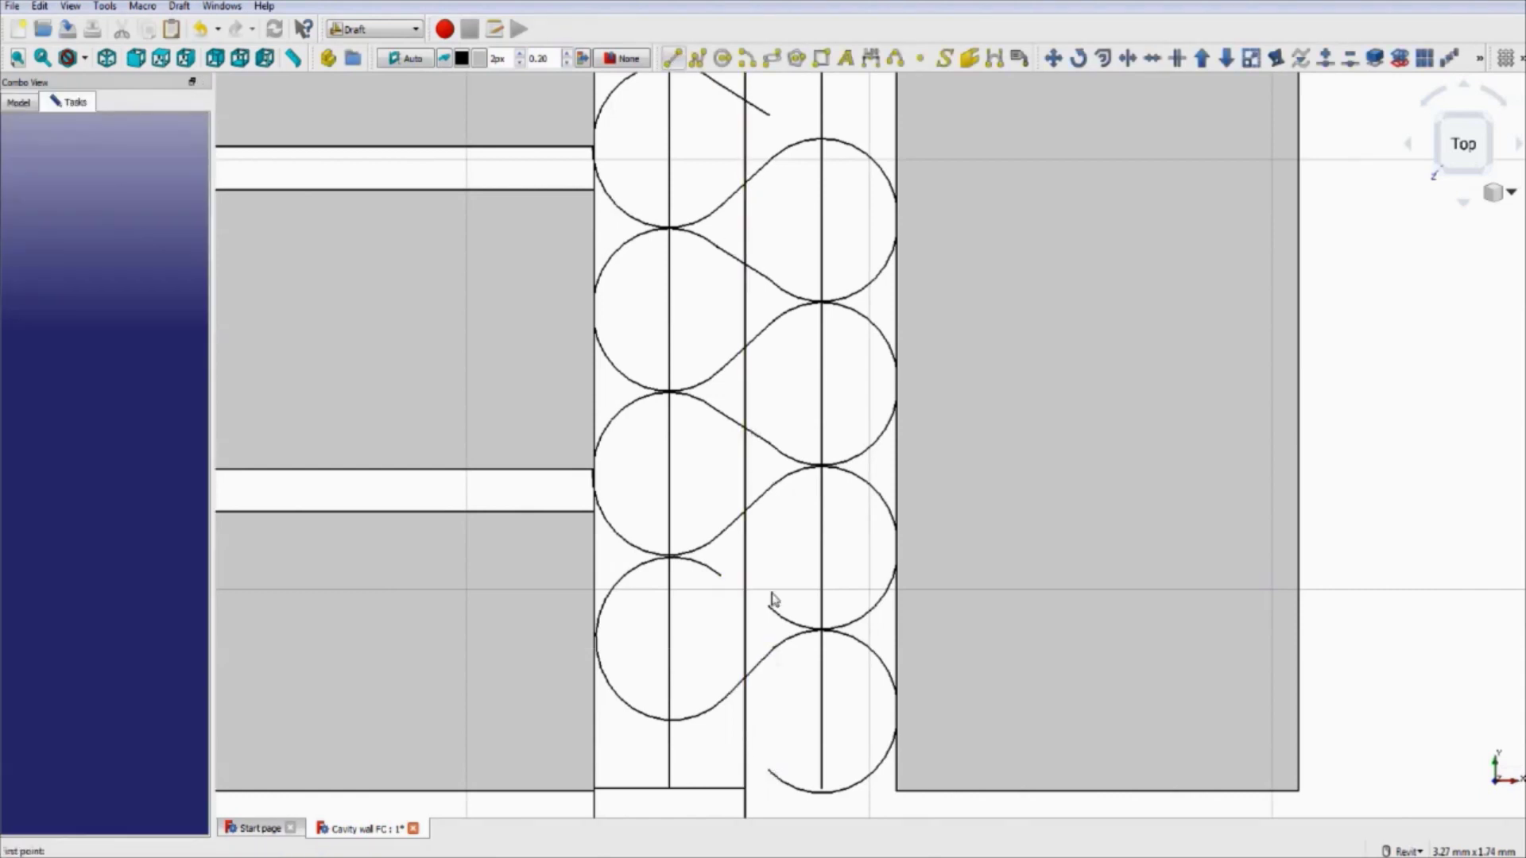
click(717, 572)
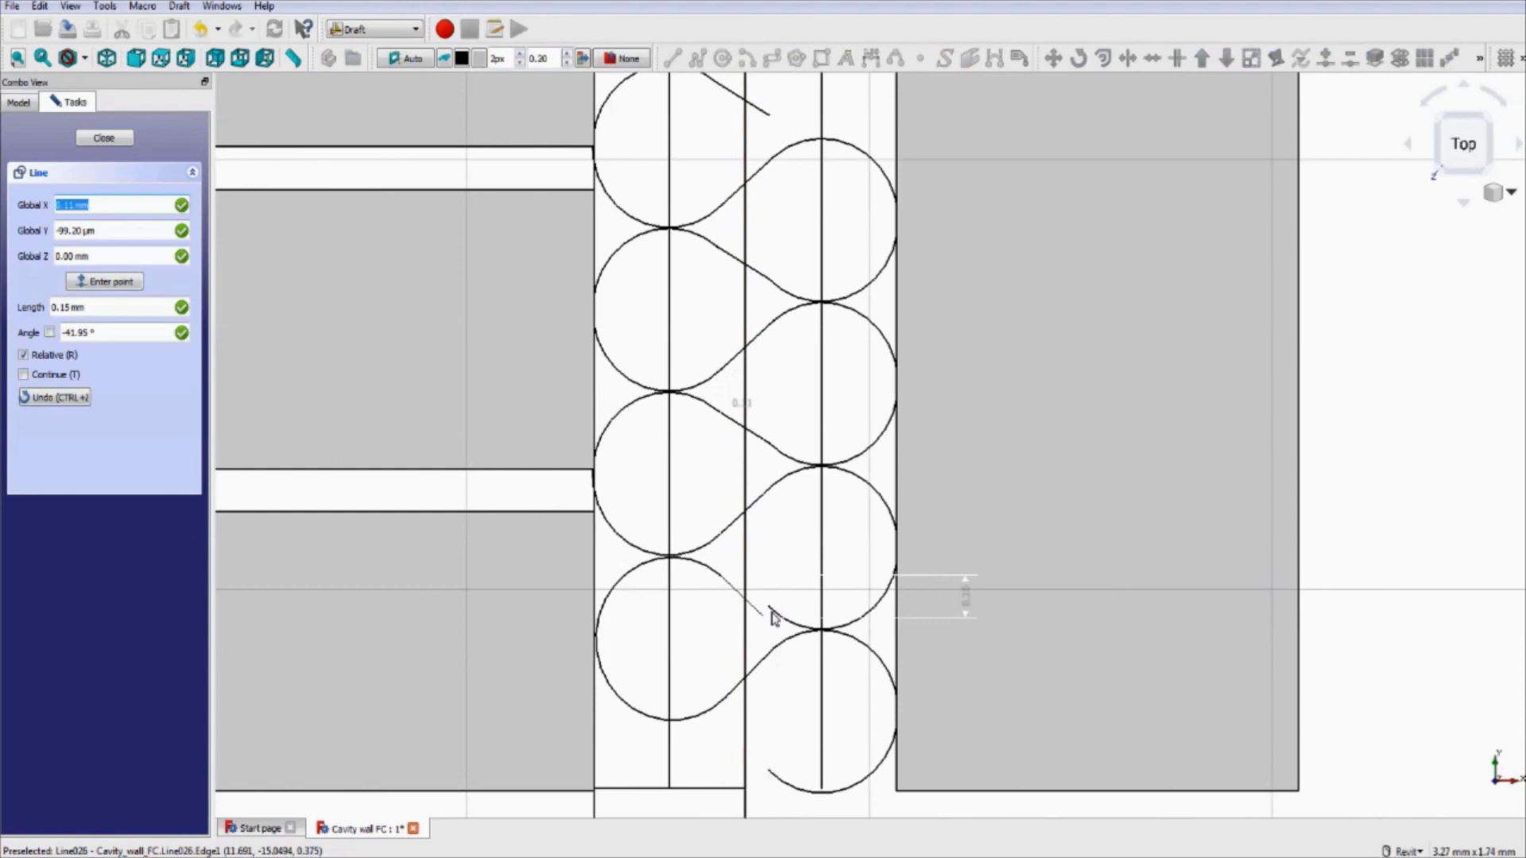
click(769, 612)
scroll(807, 664, down, 3)
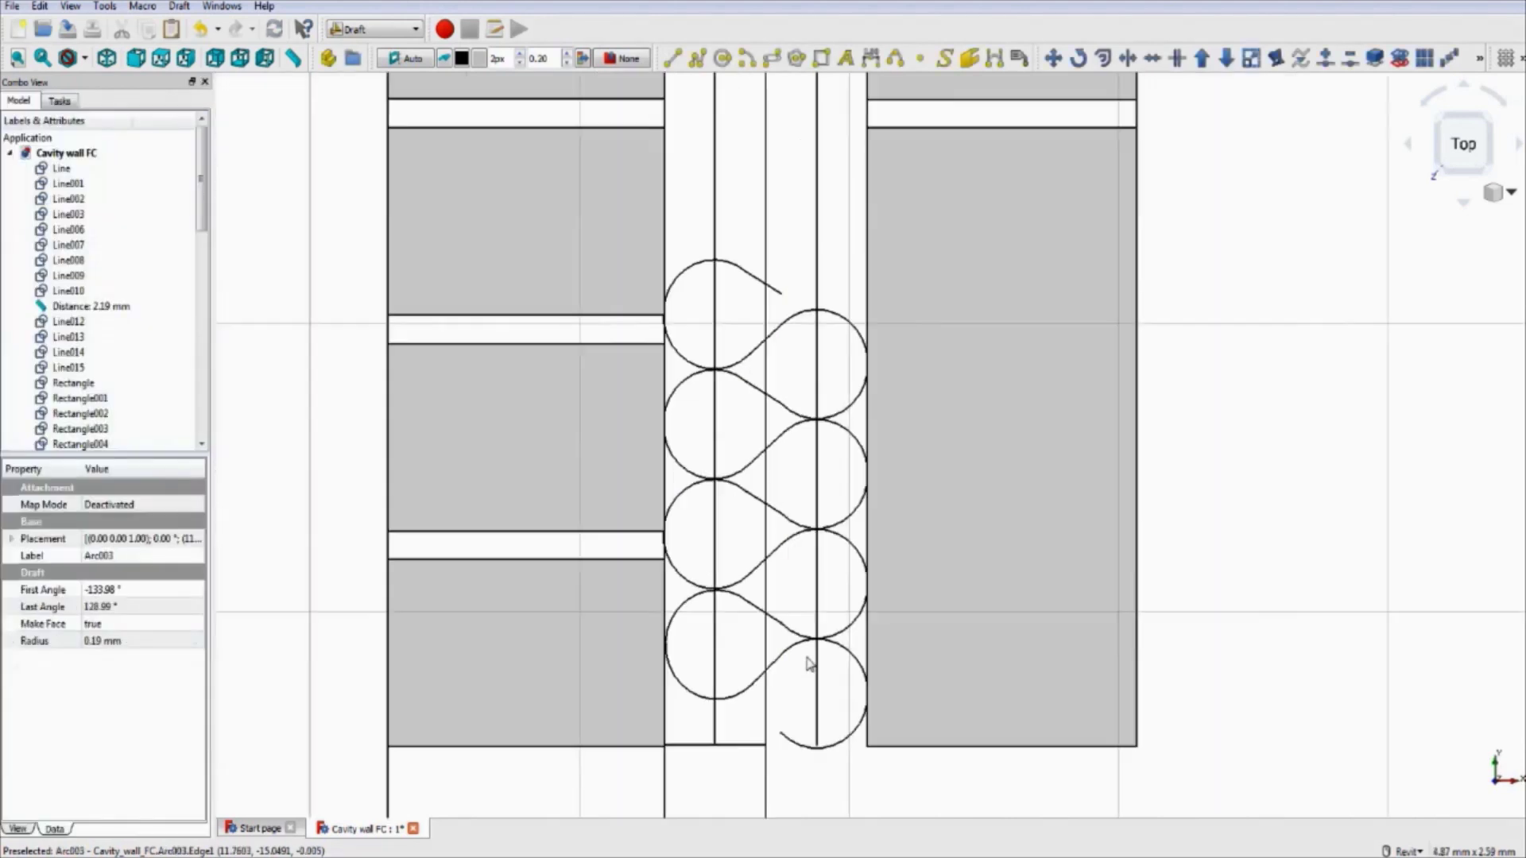
scroll(808, 664, up, 1)
- Select one loop's right and left arcs, its diagonal and connecting lines, and the top tail segment
middle_drag(806, 665, 748, 655)
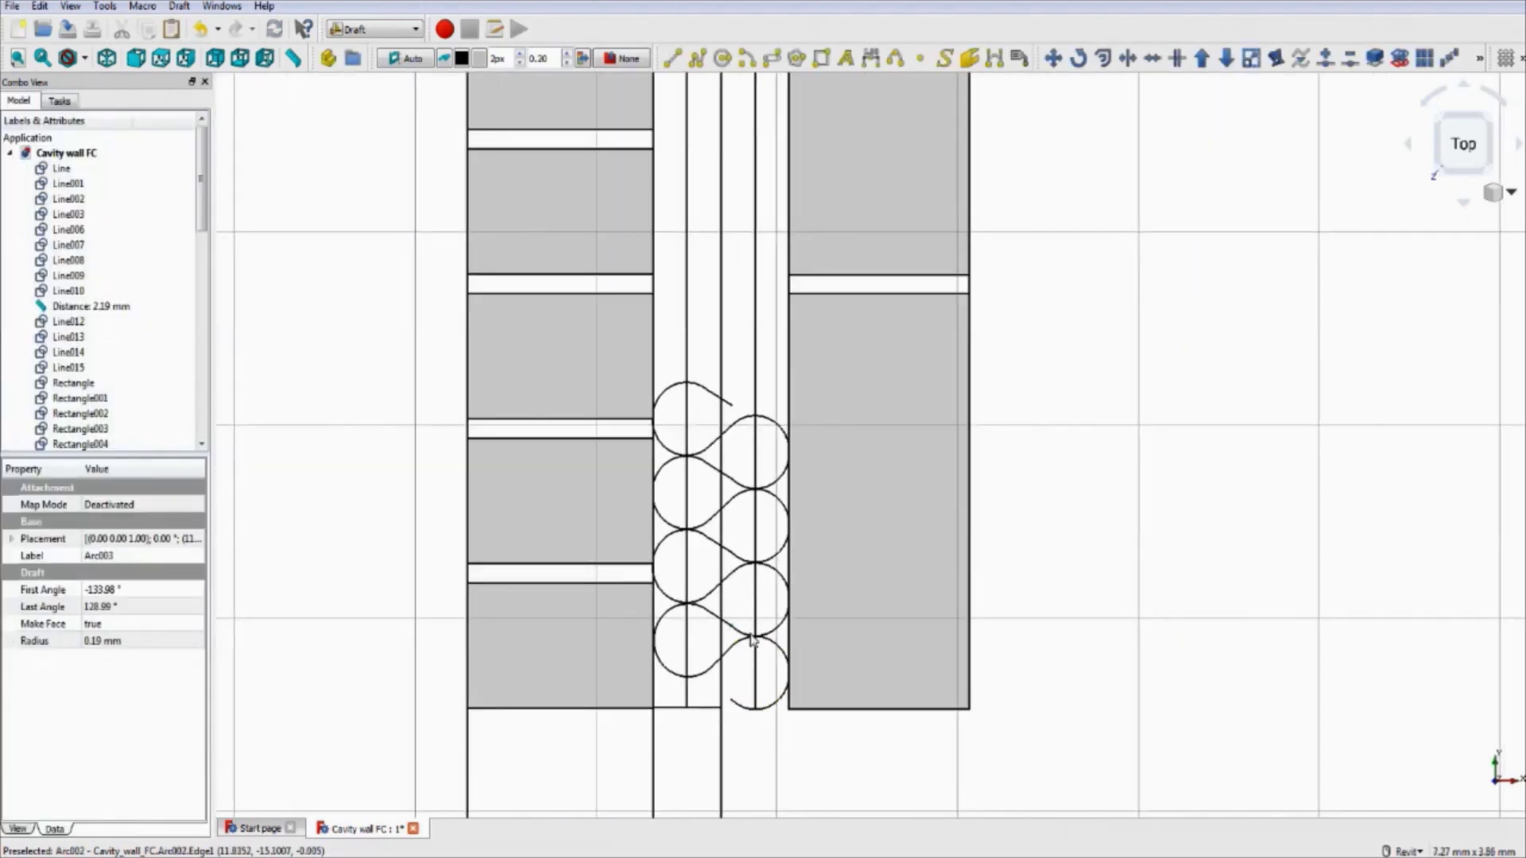
scroll(751, 481, up, 2)
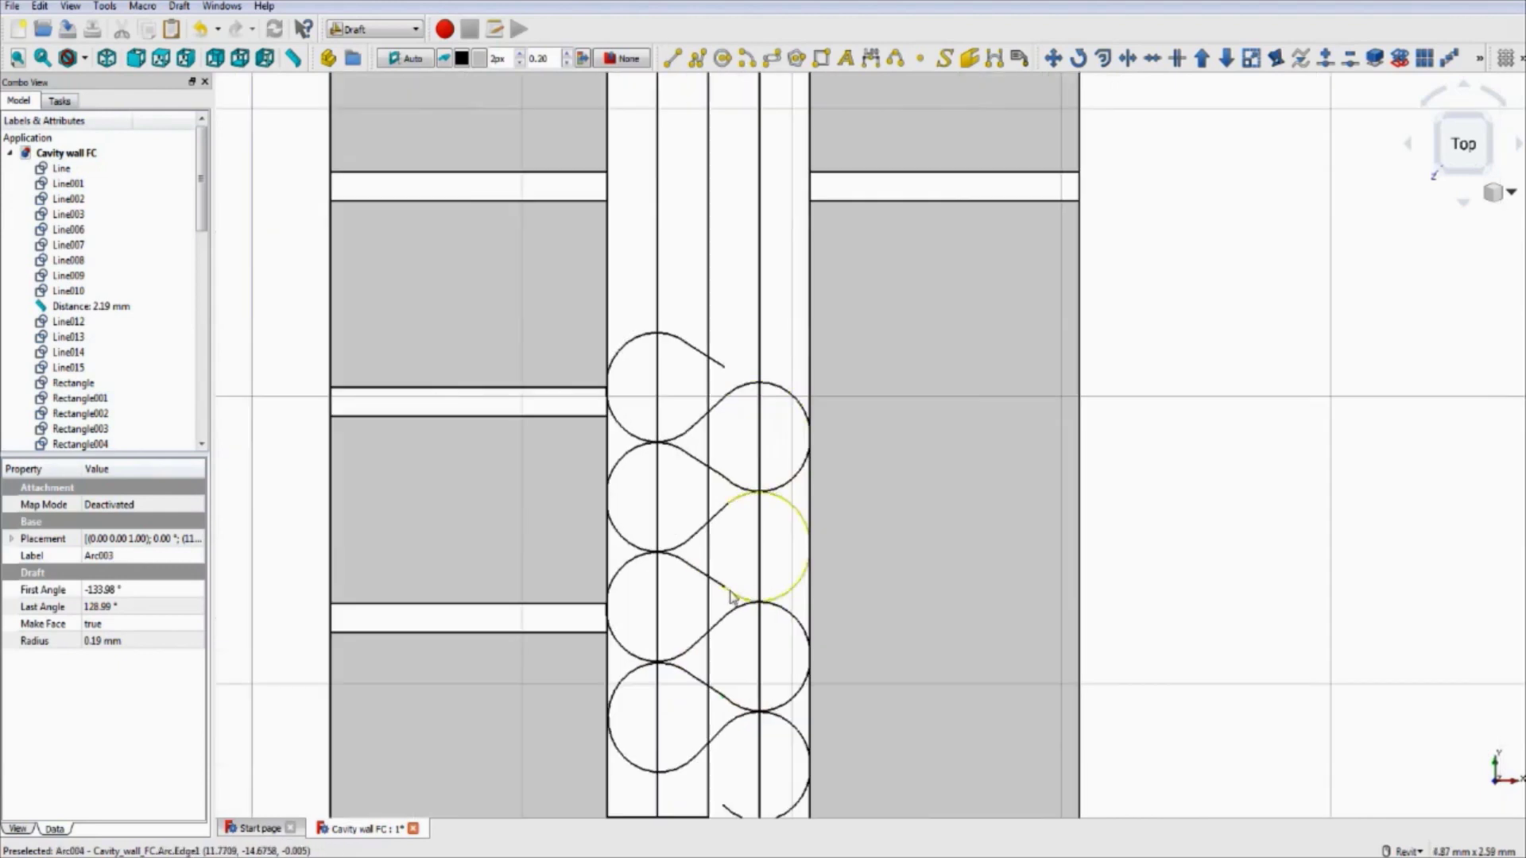
click(731, 596)
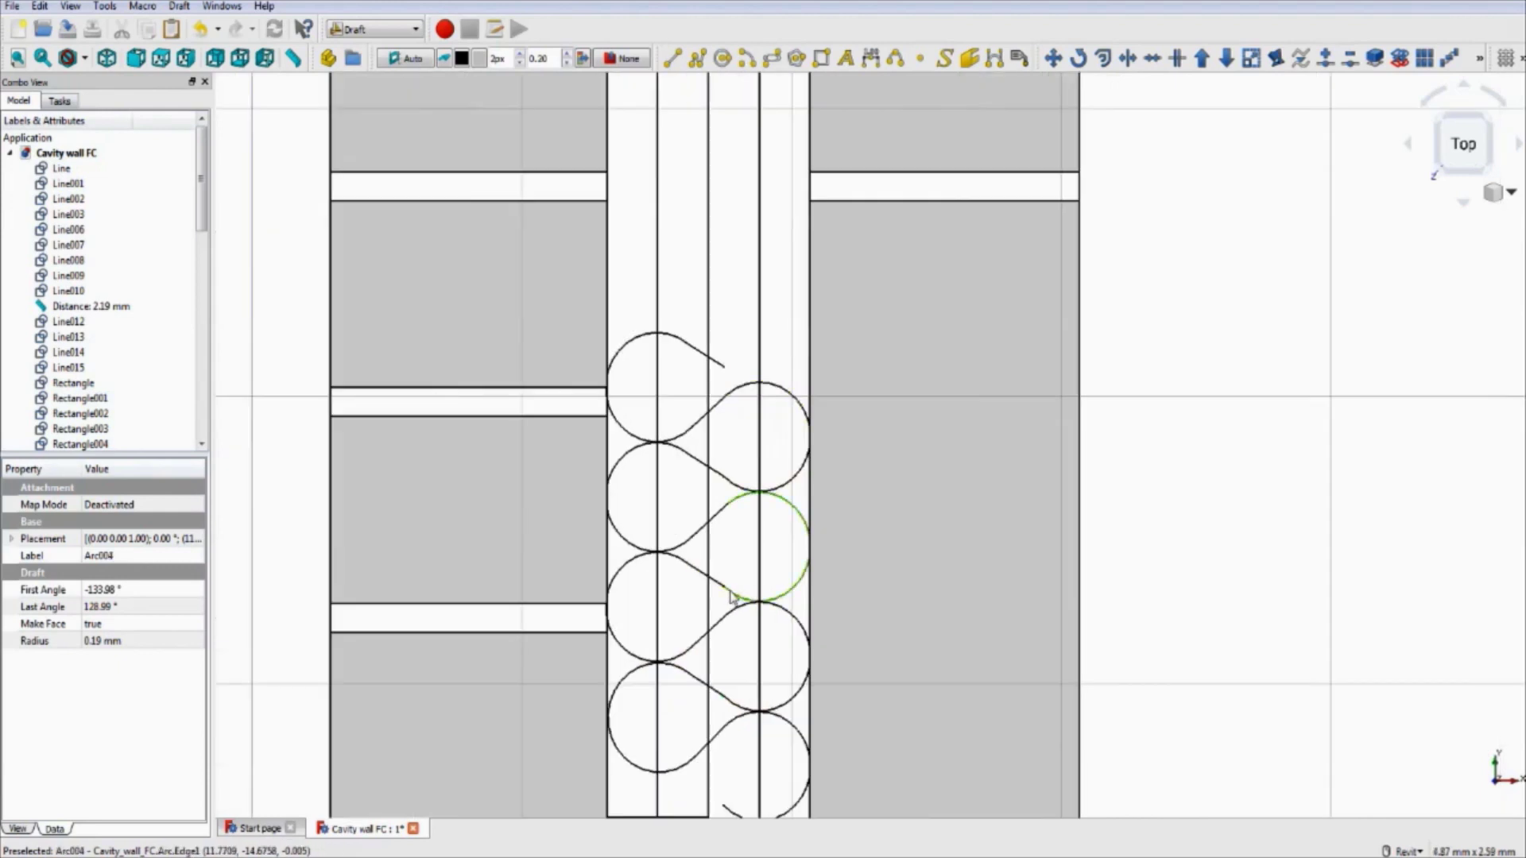
ctrl+click(721, 517)
ctrl+click(685, 549)
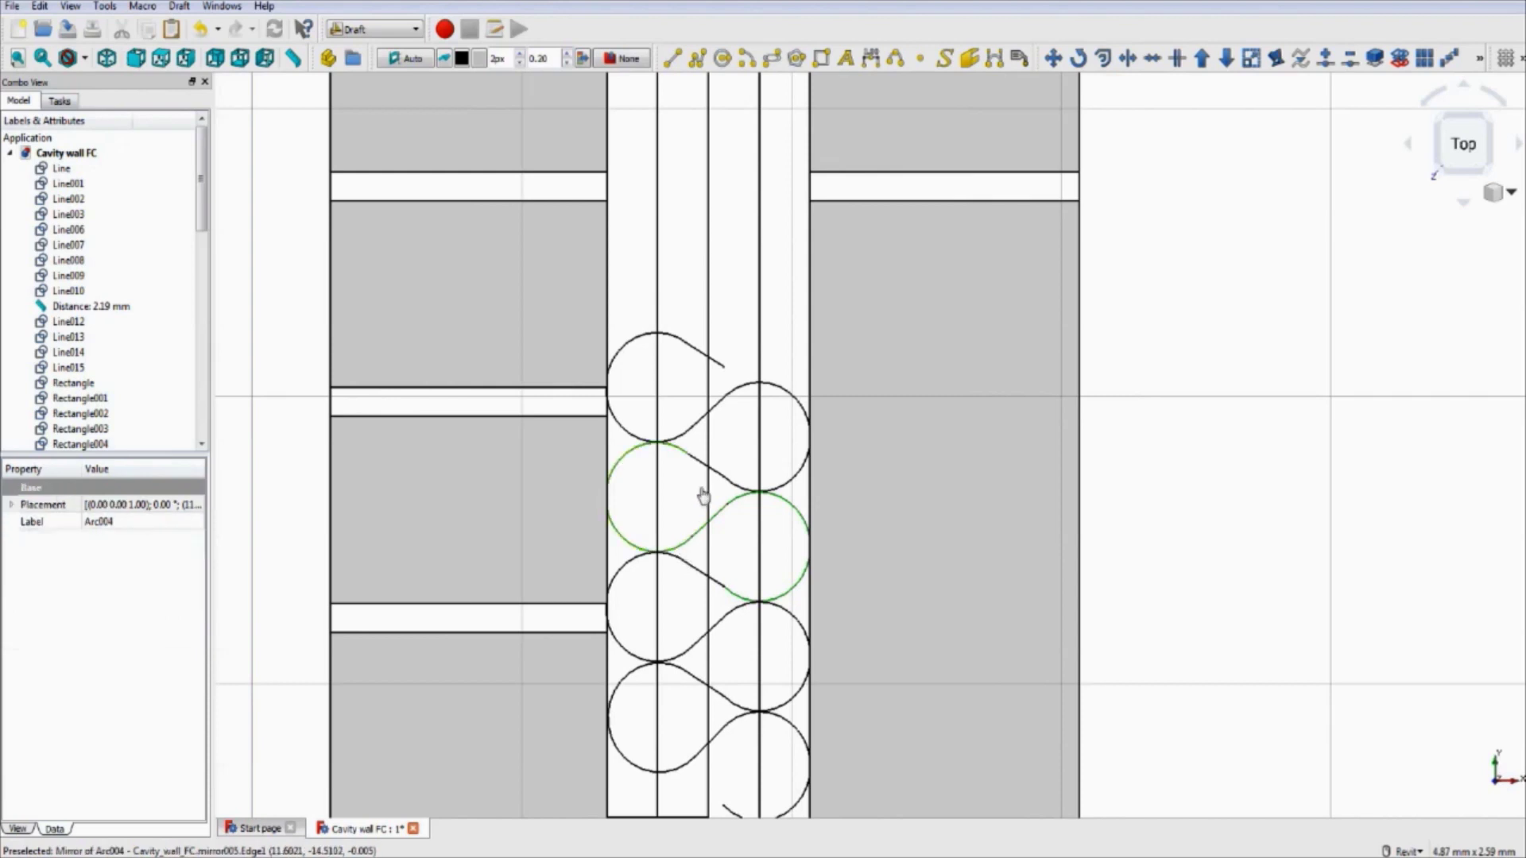
ctrl+click(724, 483)
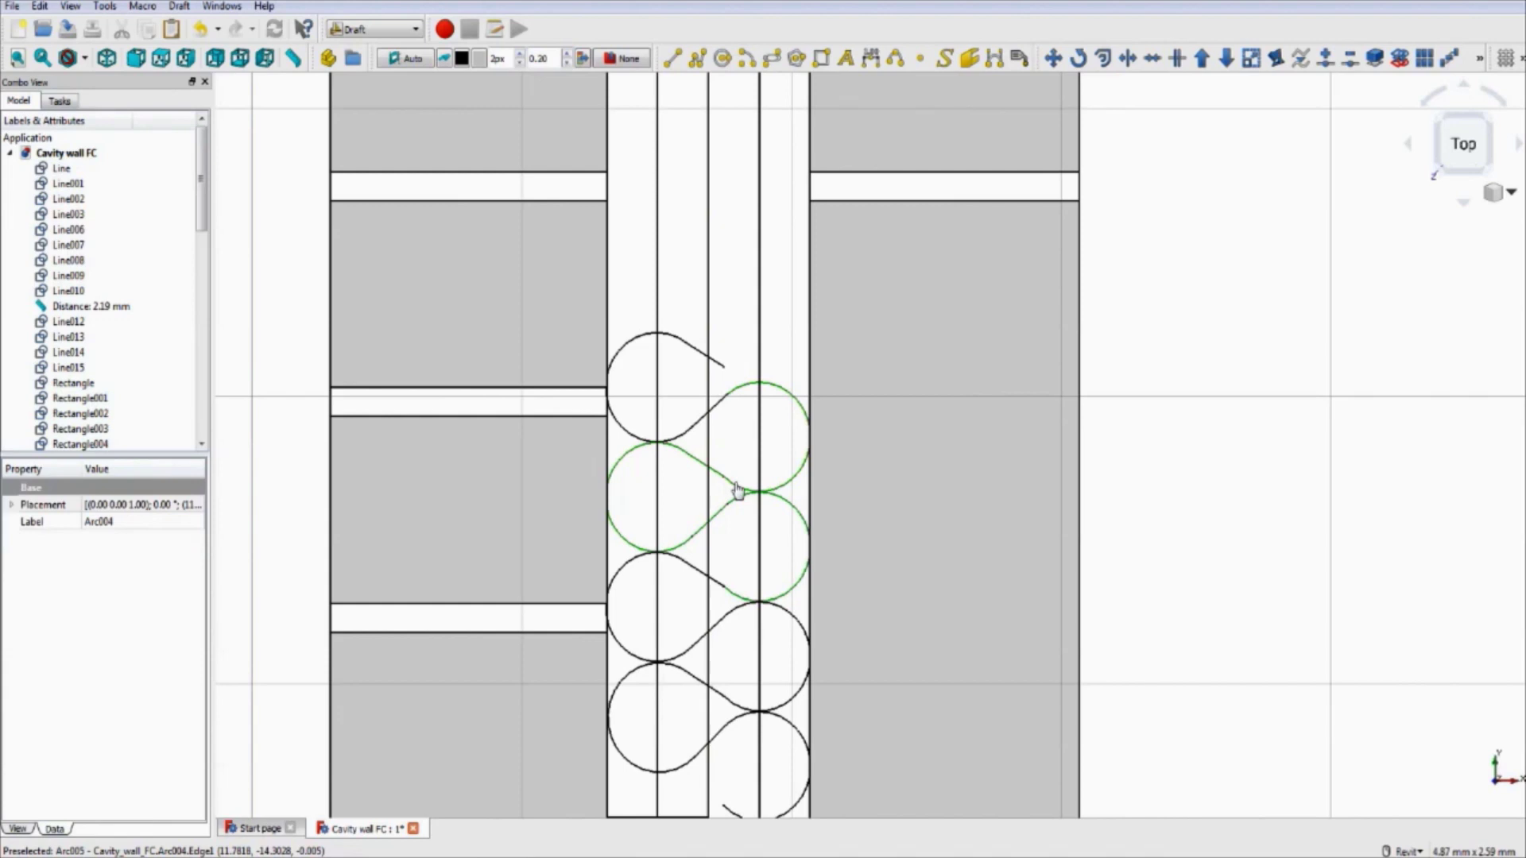
ctrl+click(720, 409)
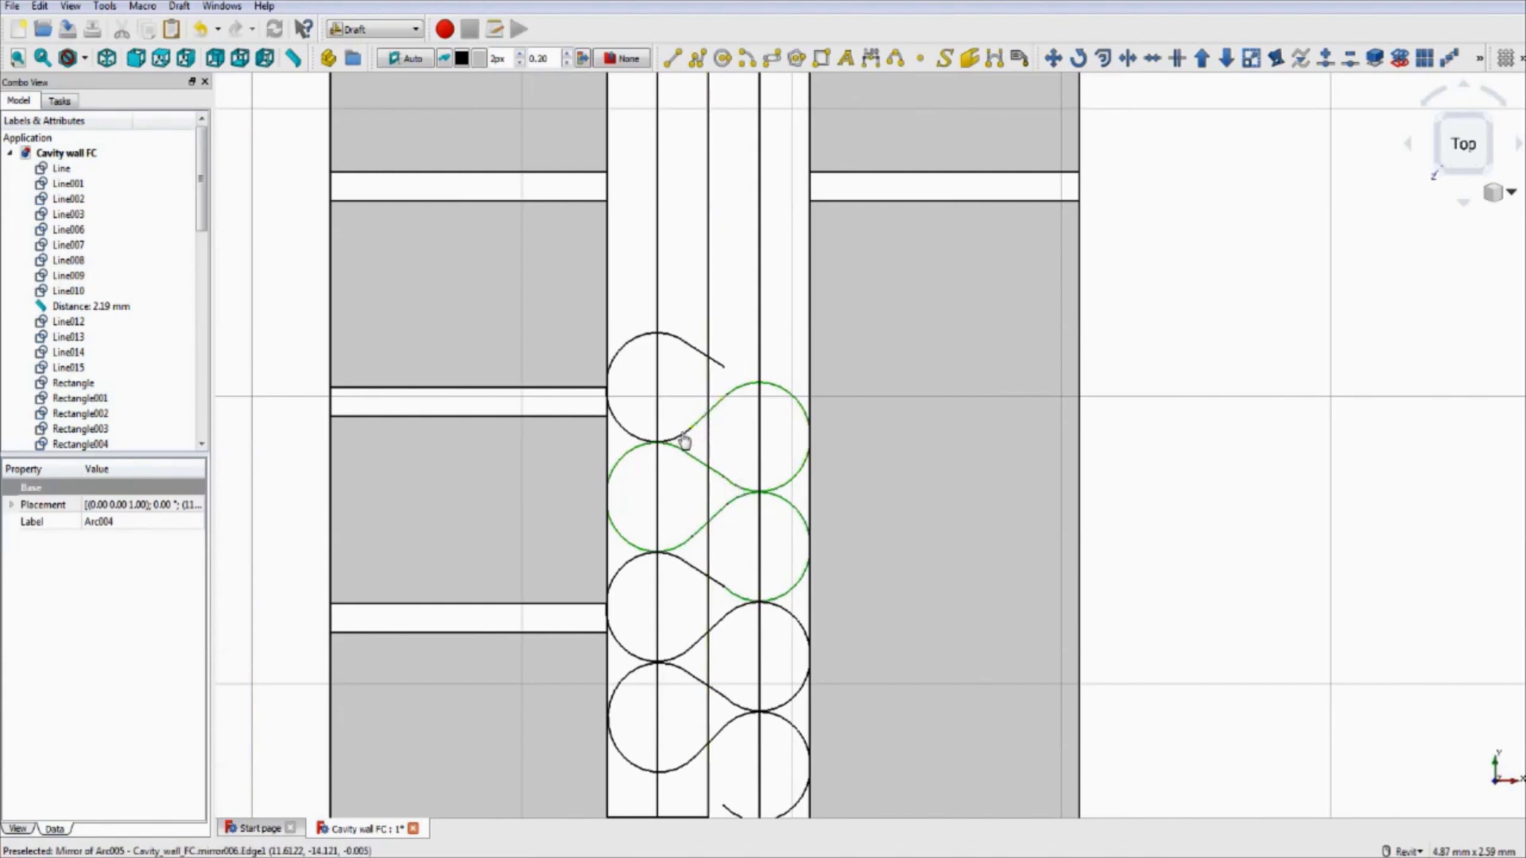
ctrl+click(681, 436)
ctrl+click(705, 357)
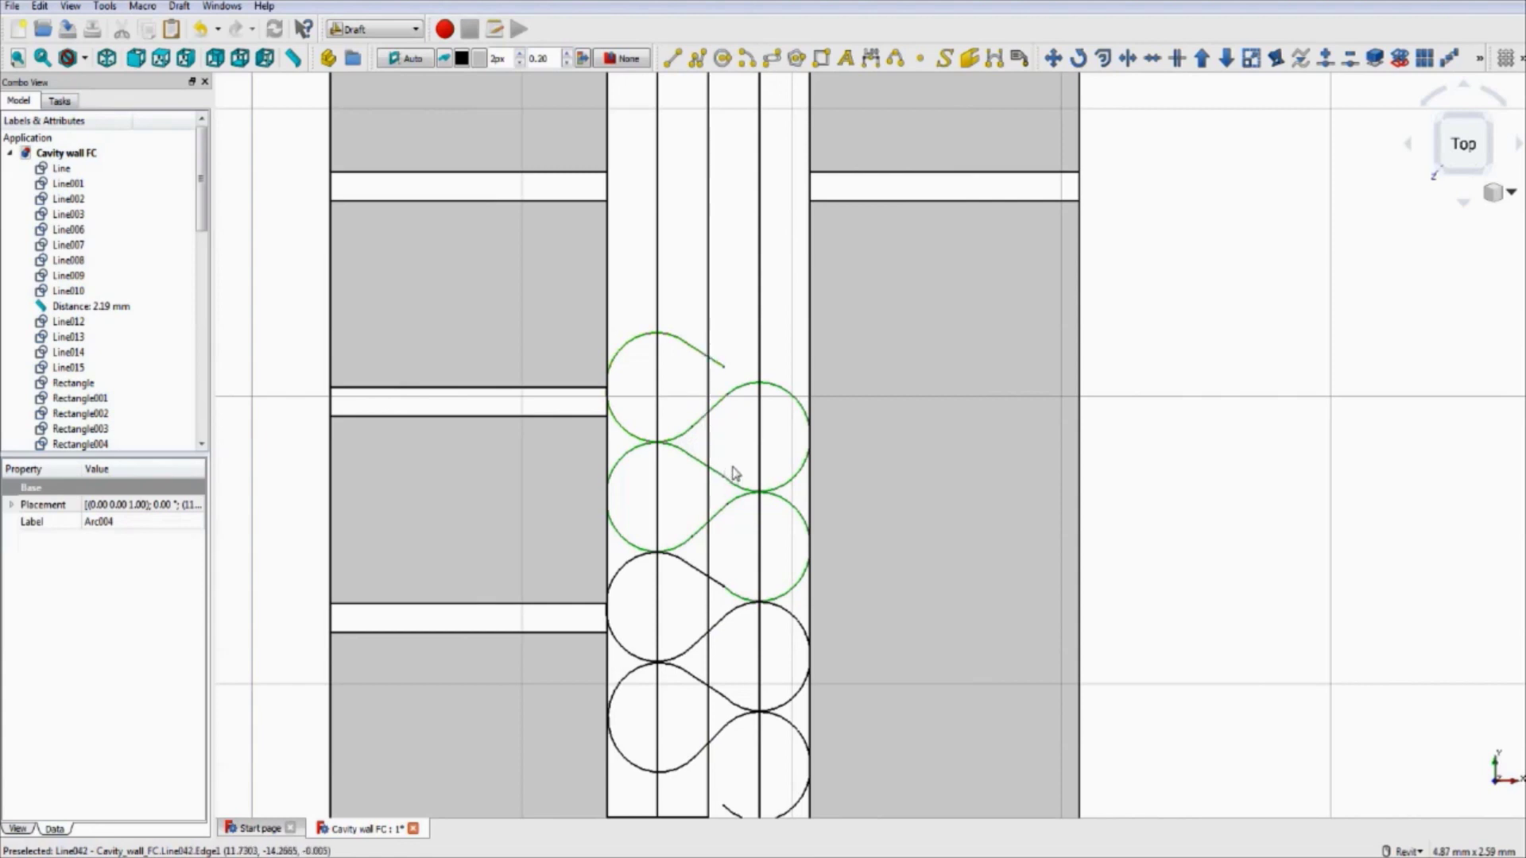
- Copy the selected loop straight up one loop with Draft Move, constrained vertically
key(m)
key(v)
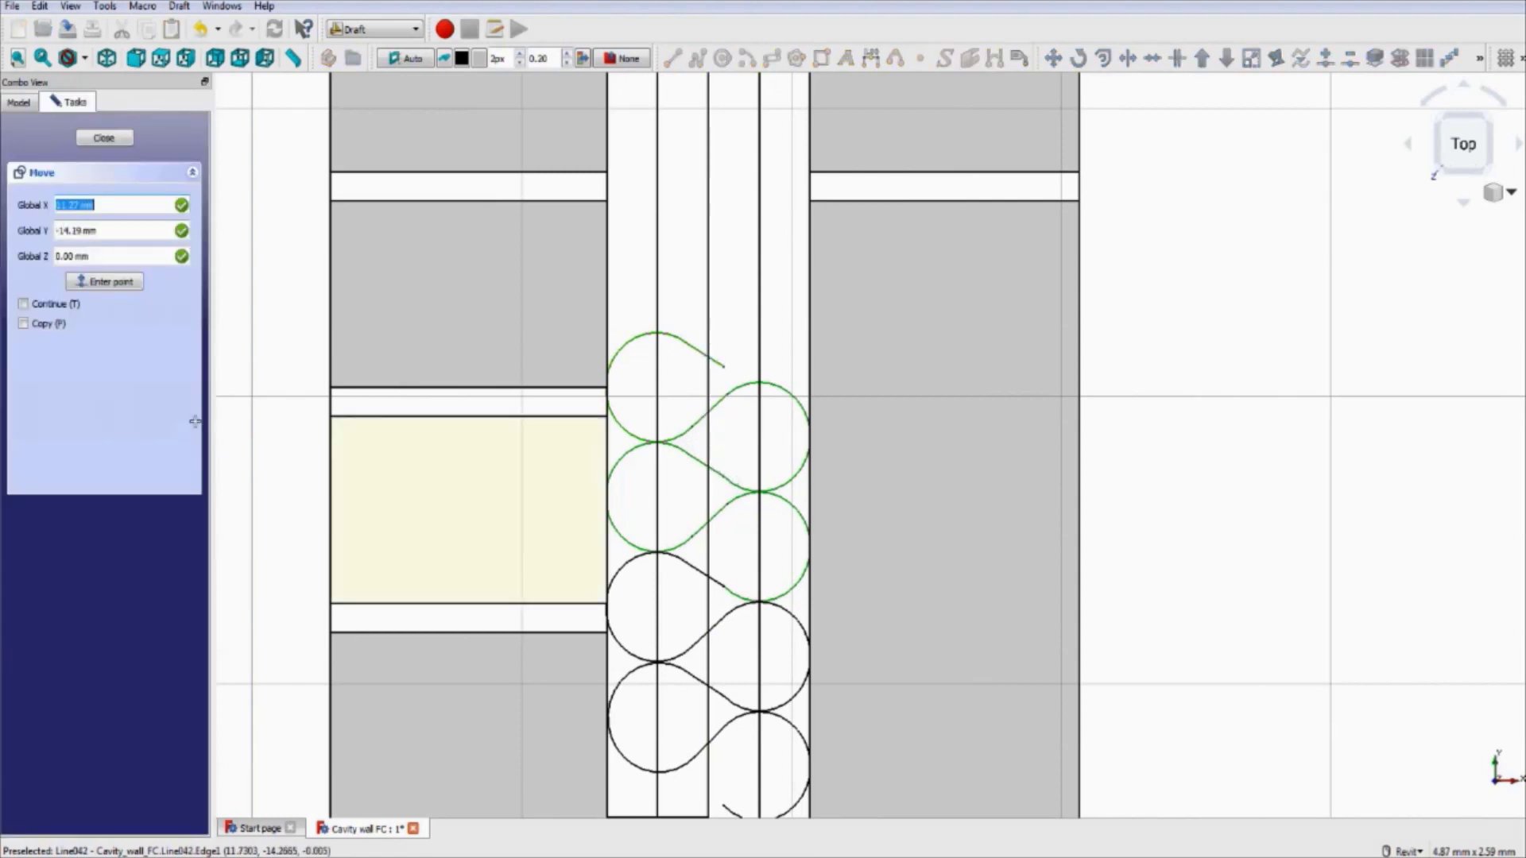
click(725, 583)
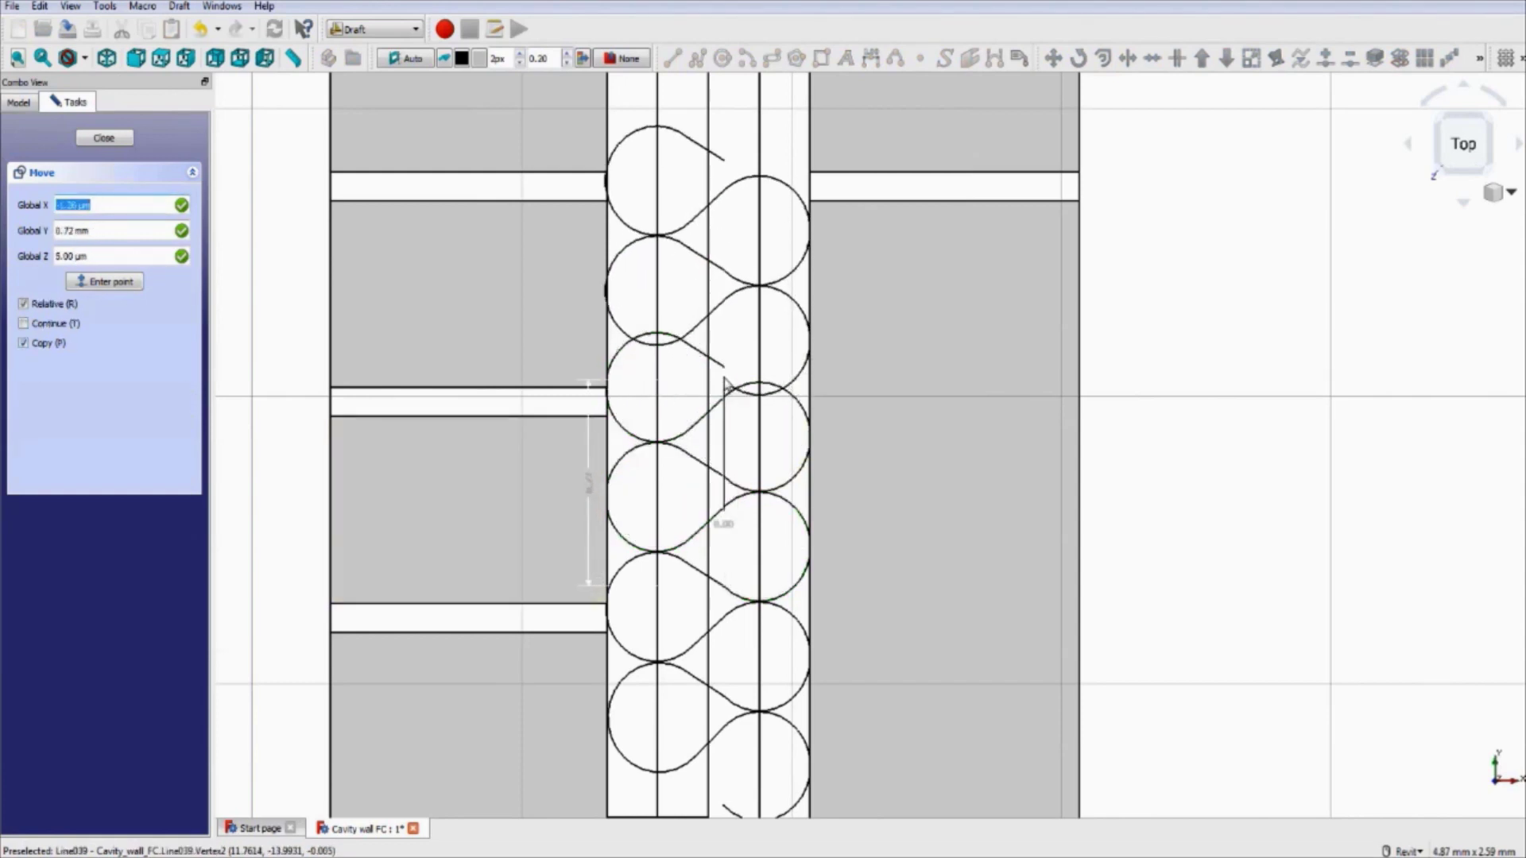
key(shift)
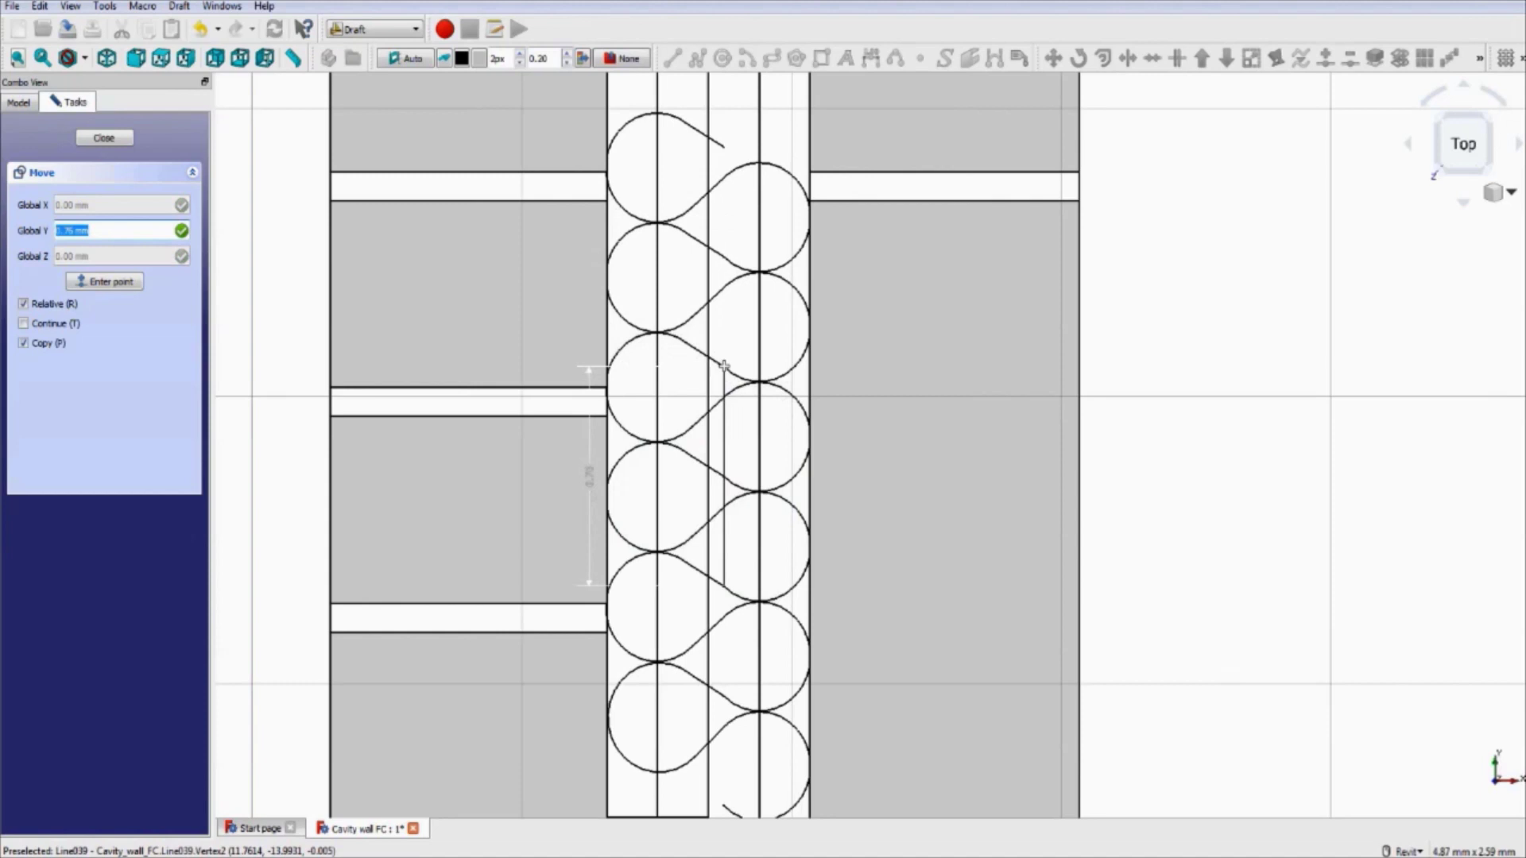
click(727, 374)
scroll(735, 381, down, 5)
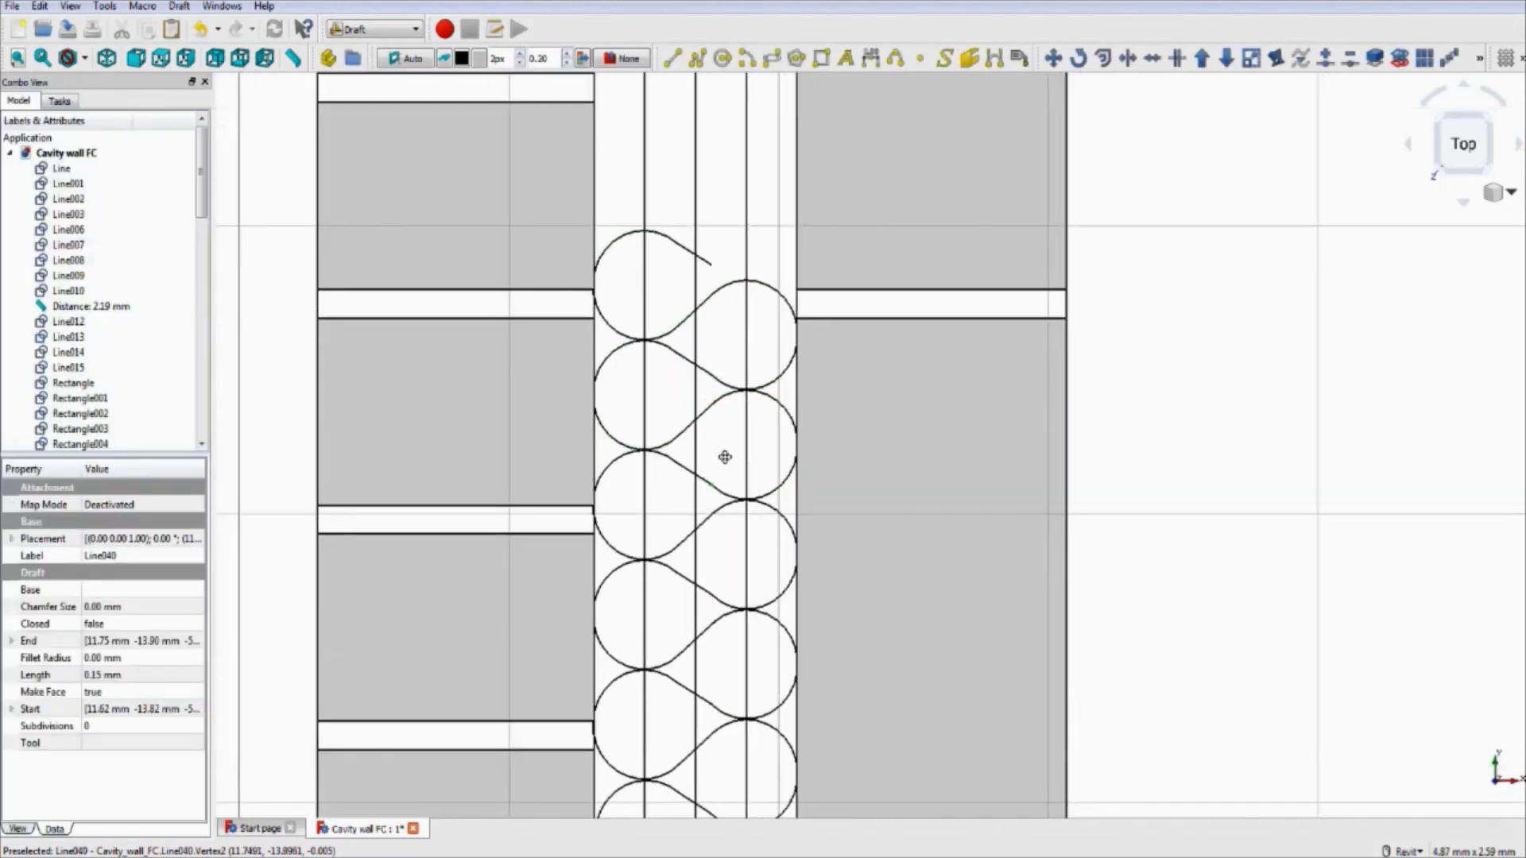
scroll(725, 443, up, 3)
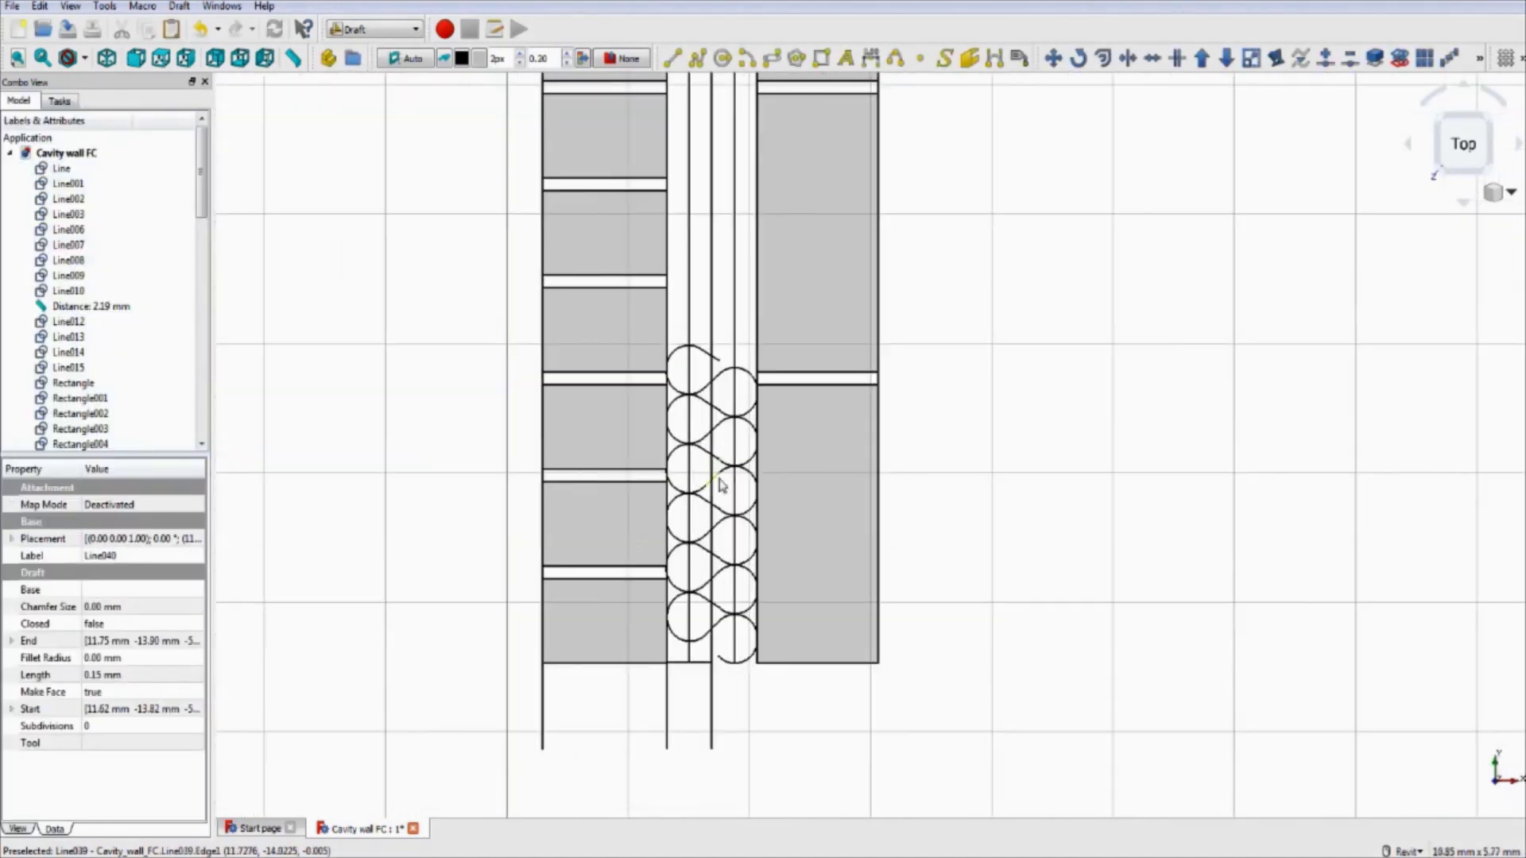
scroll(703, 444, up, 3)
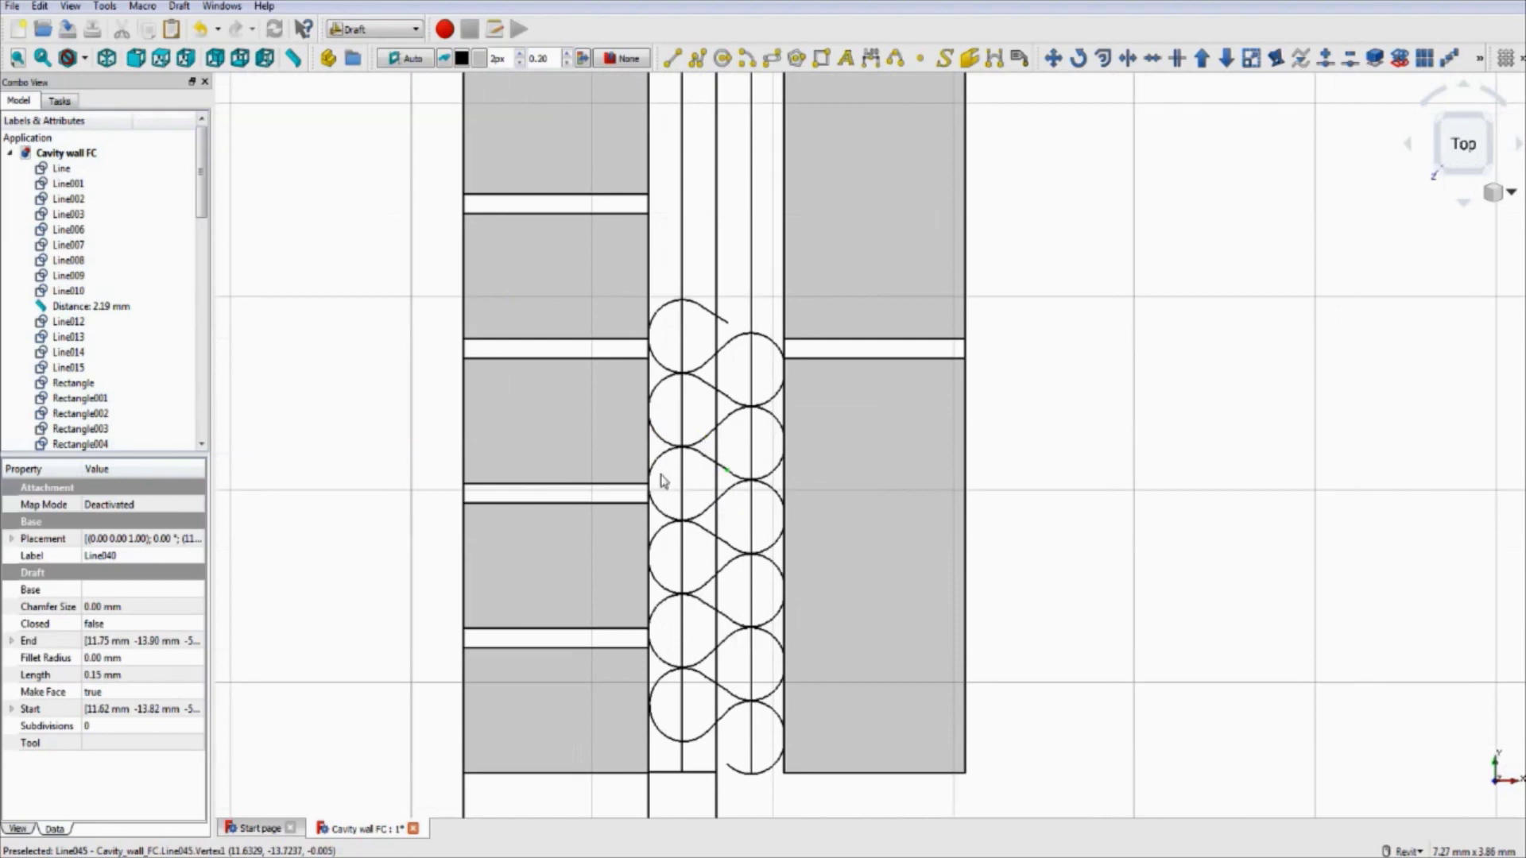
middle_drag(704, 443, 672, 437)
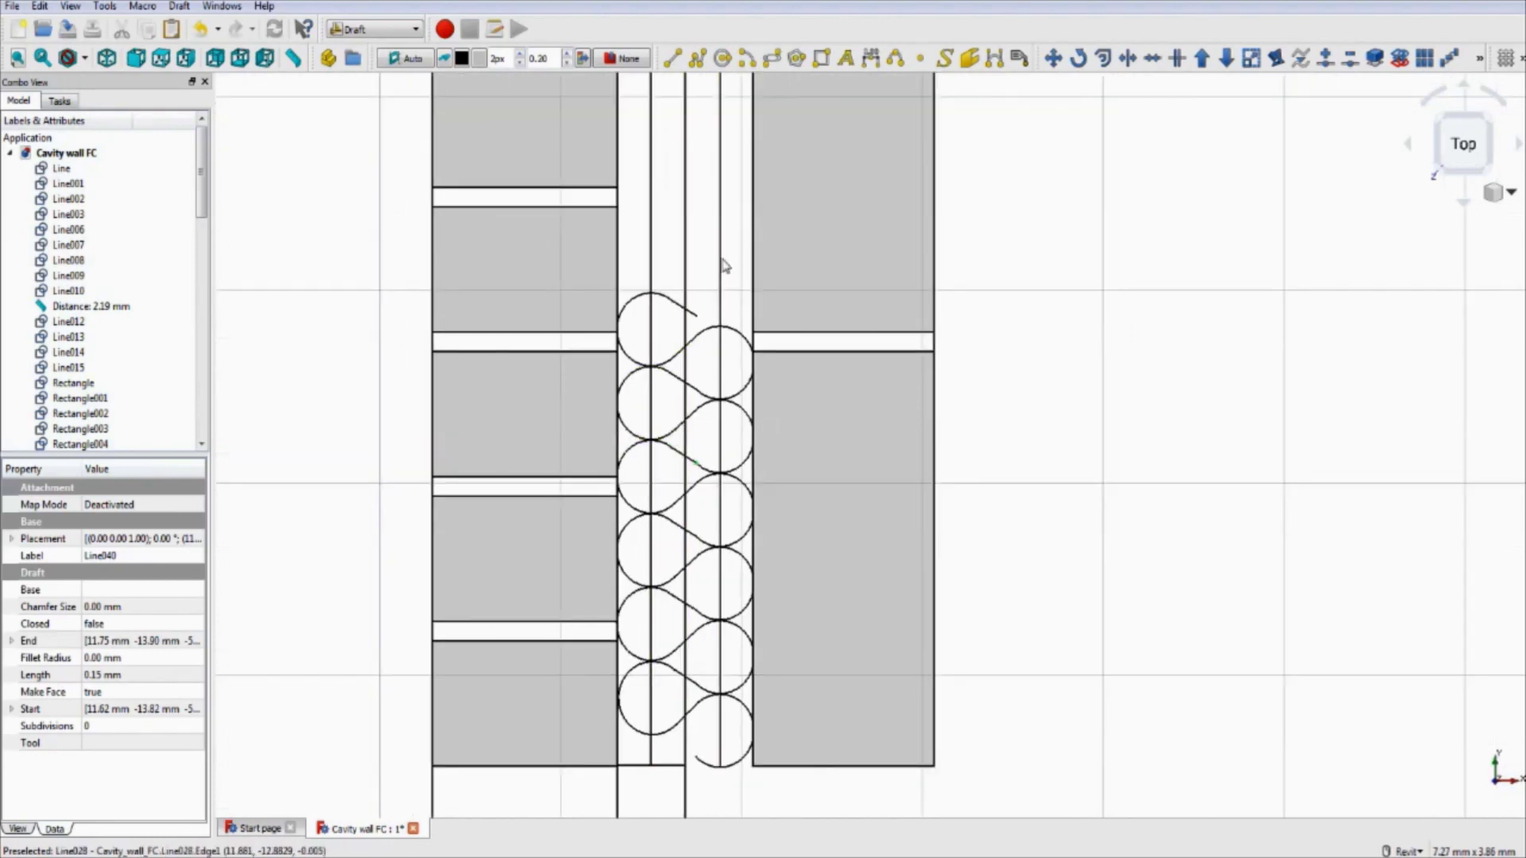
click(176, 6)
mouse_move(109, 8)
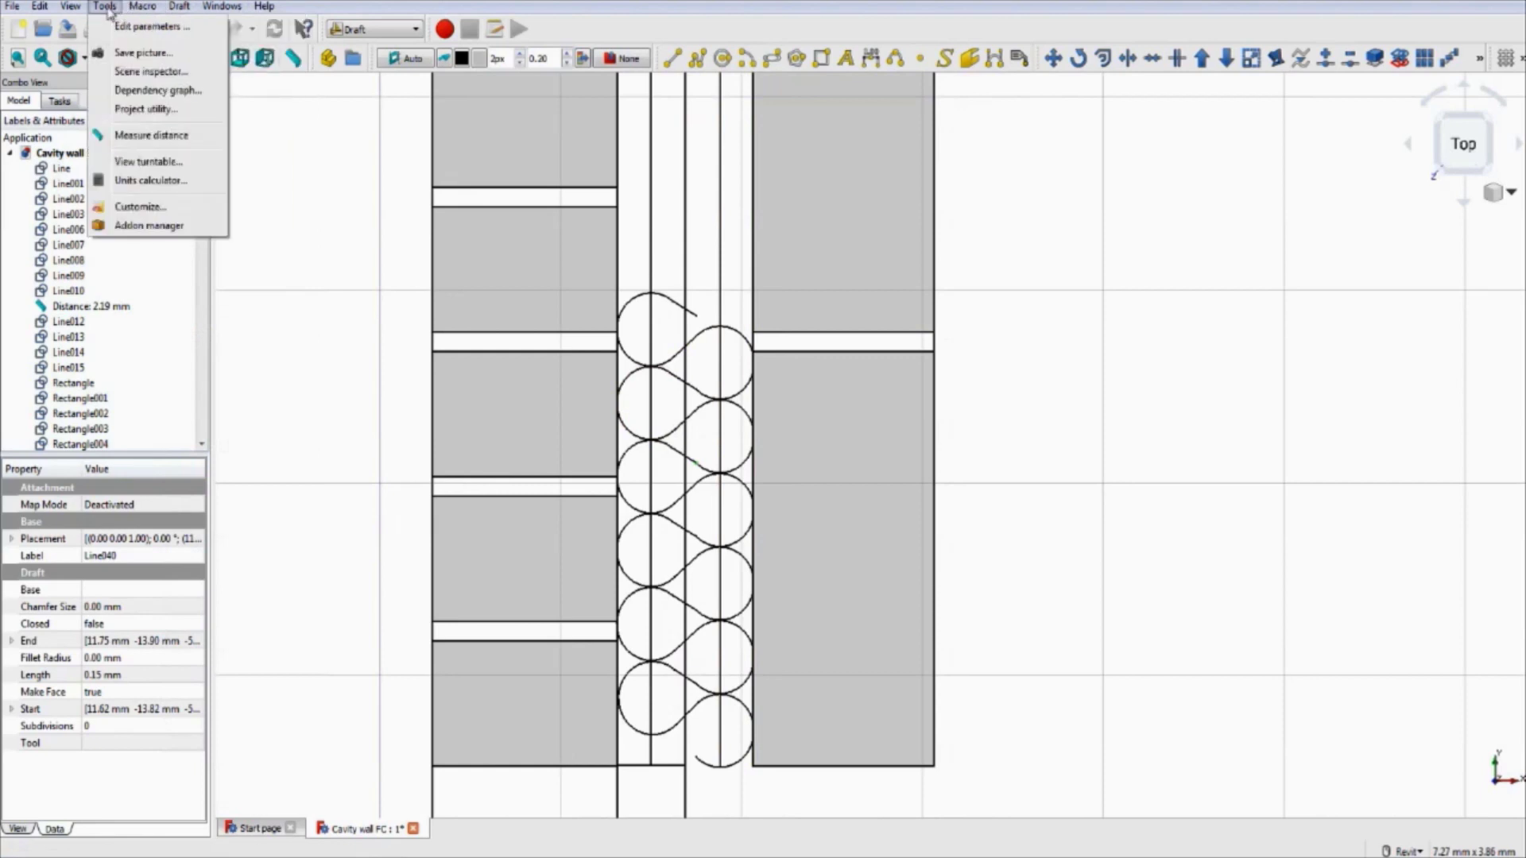
click(139, 206)
click(721, 299)
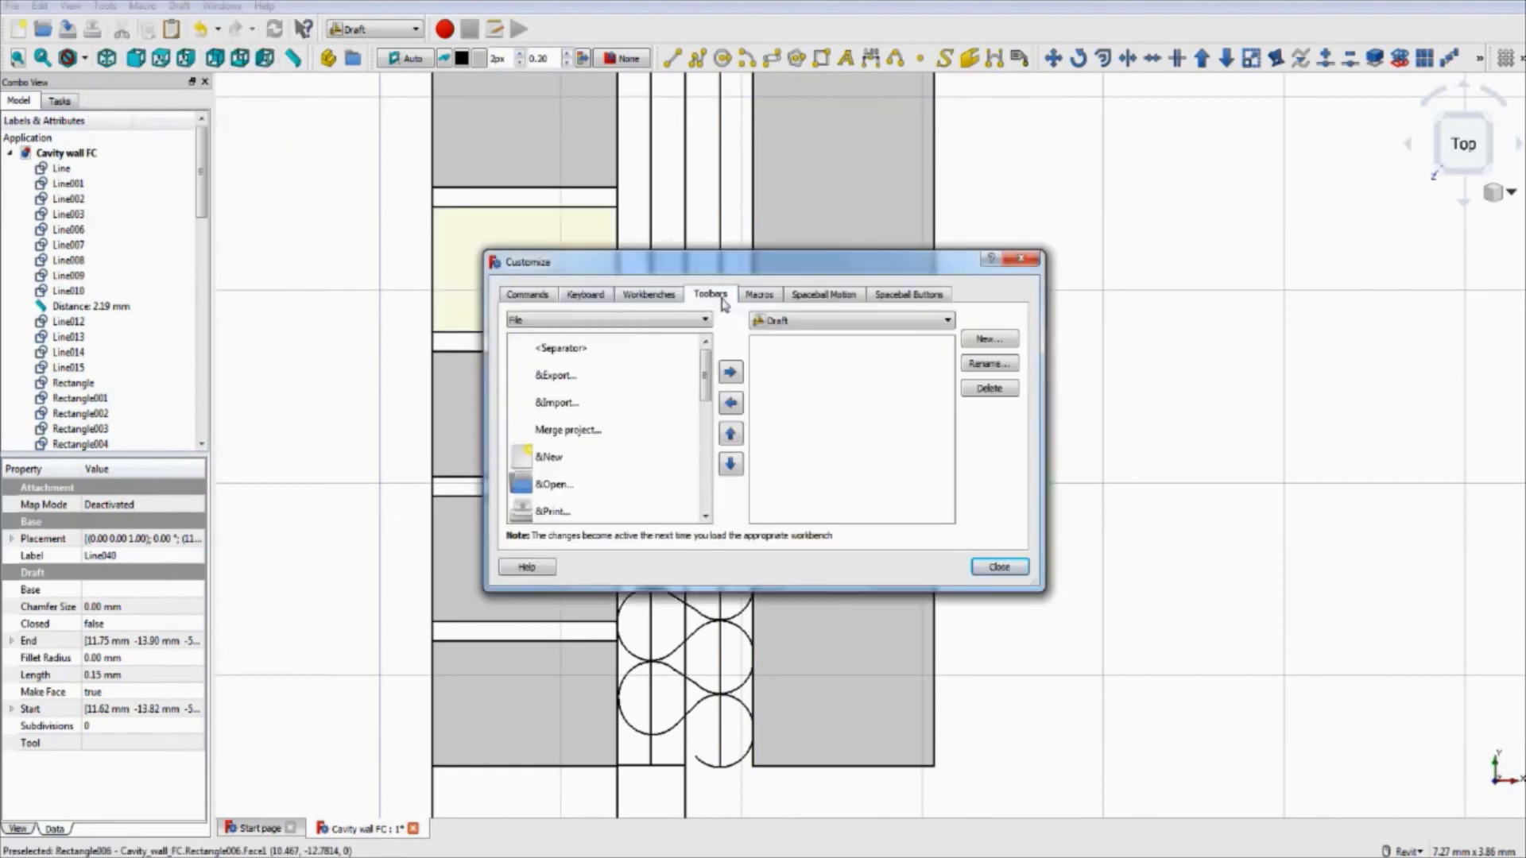
click(592, 298)
click(530, 296)
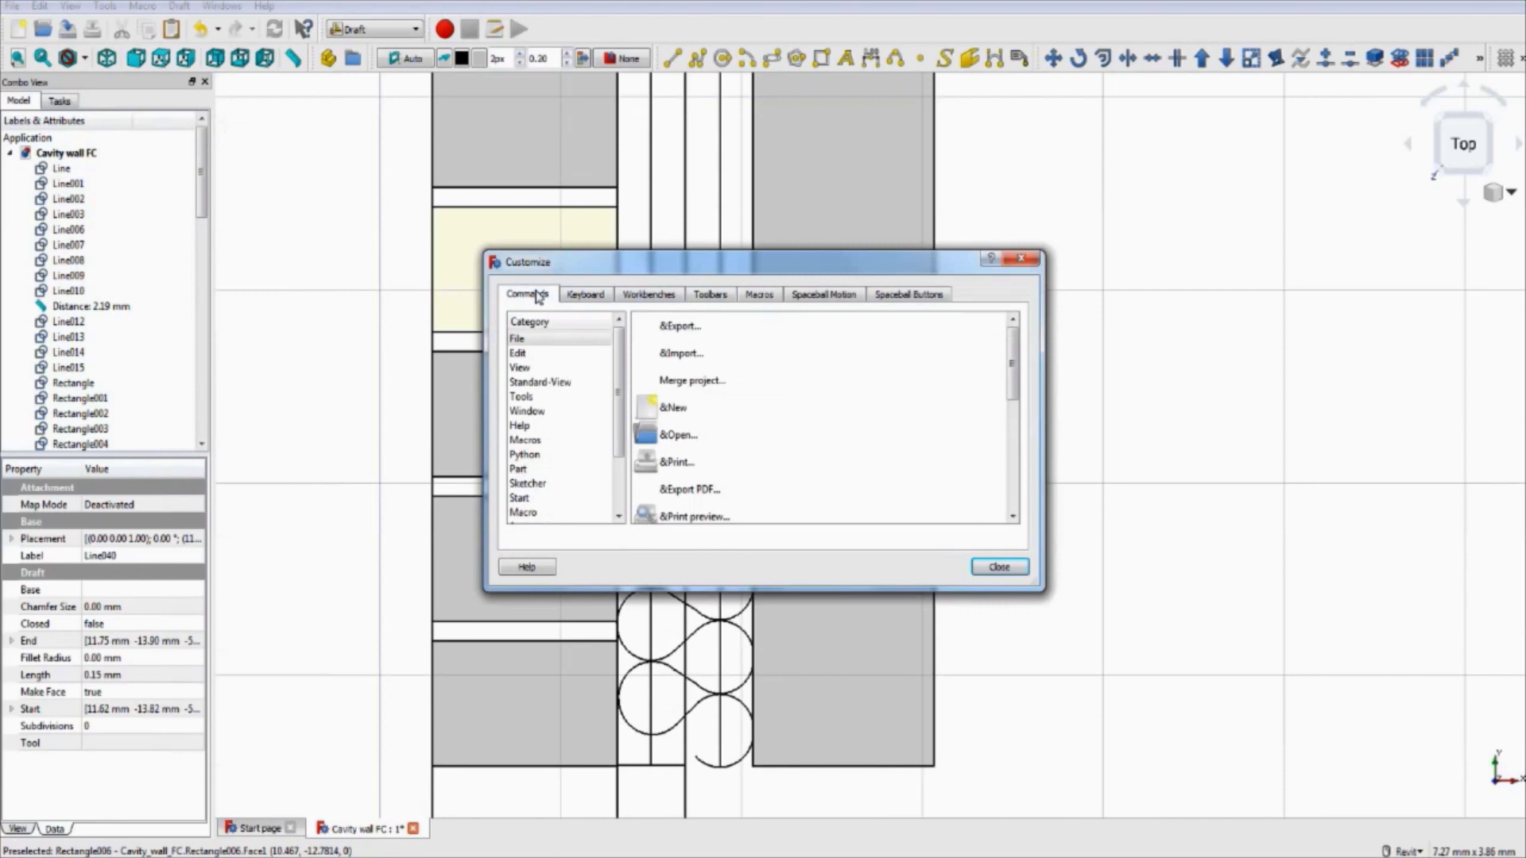
scroll(606, 476, down, 2)
scroll(606, 476, up, 2)
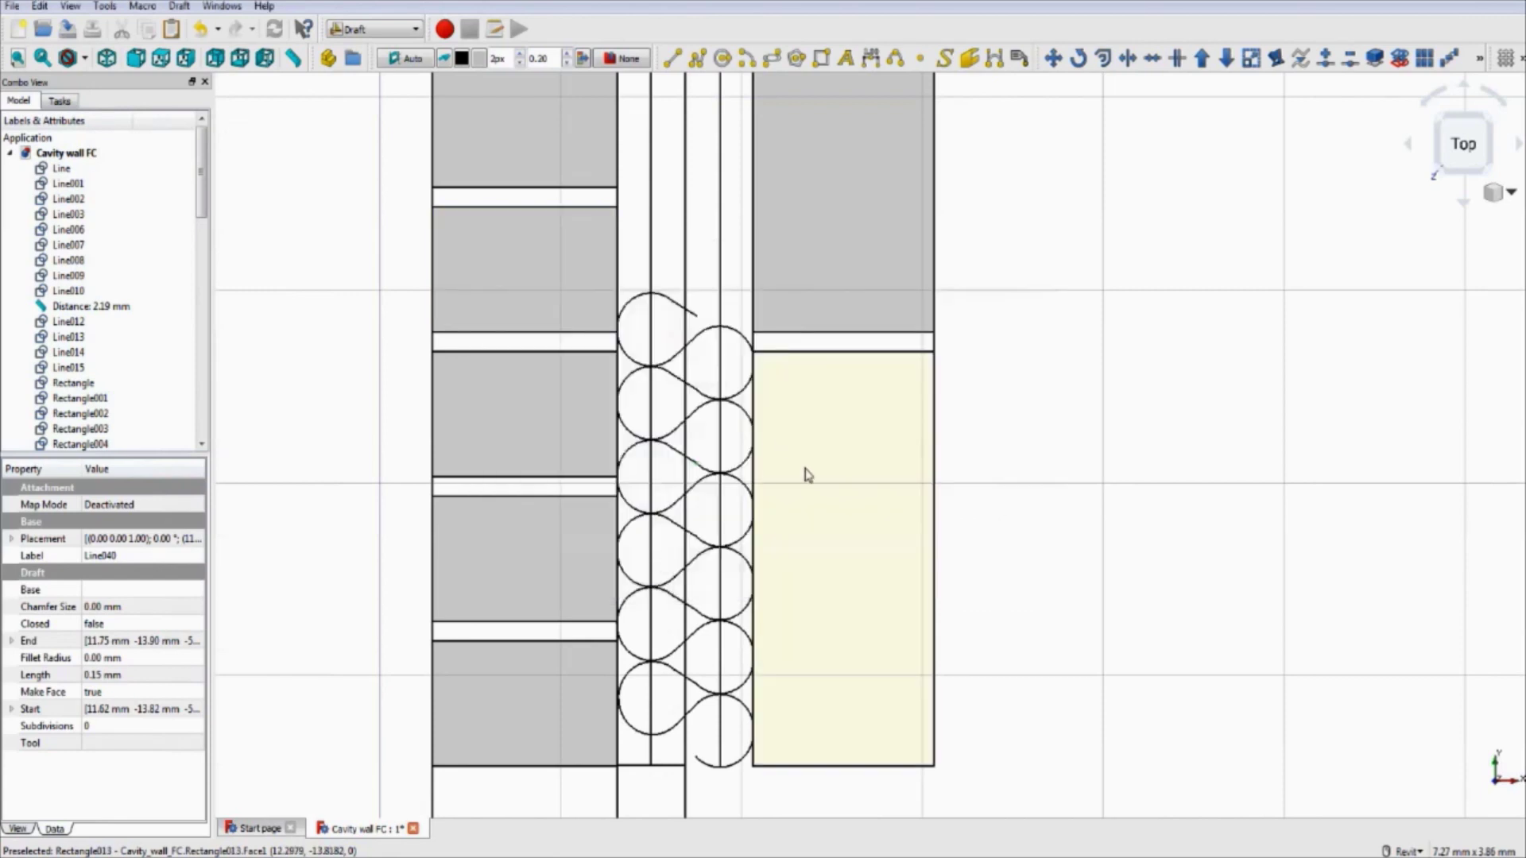
middle_drag(809, 474, 821, 527)
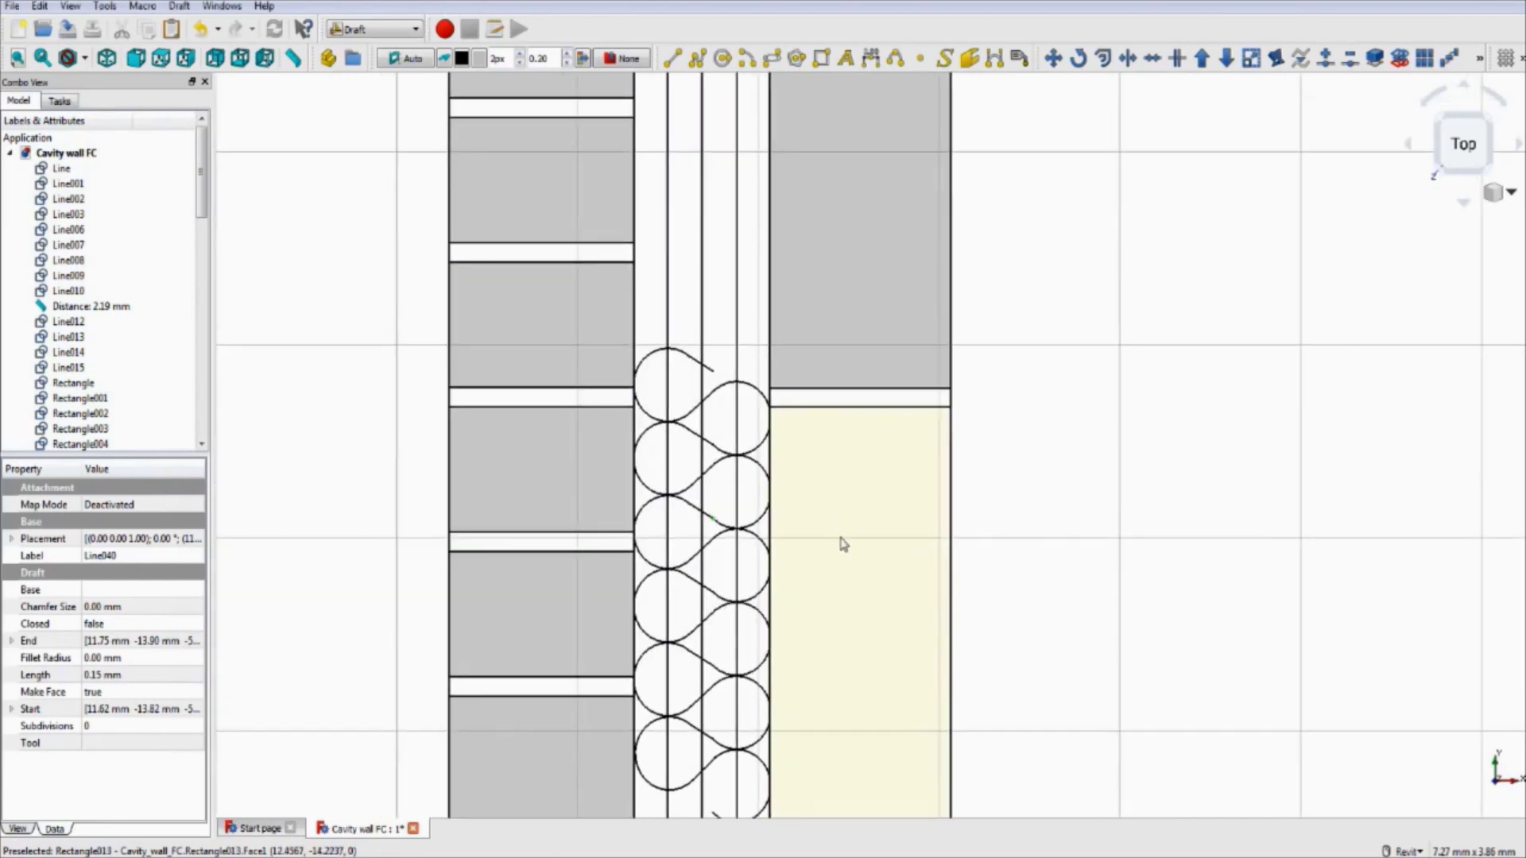
- Select the top loop's right arc, diagonal line and upper-left arc, then start Draft Move
click(719, 452)
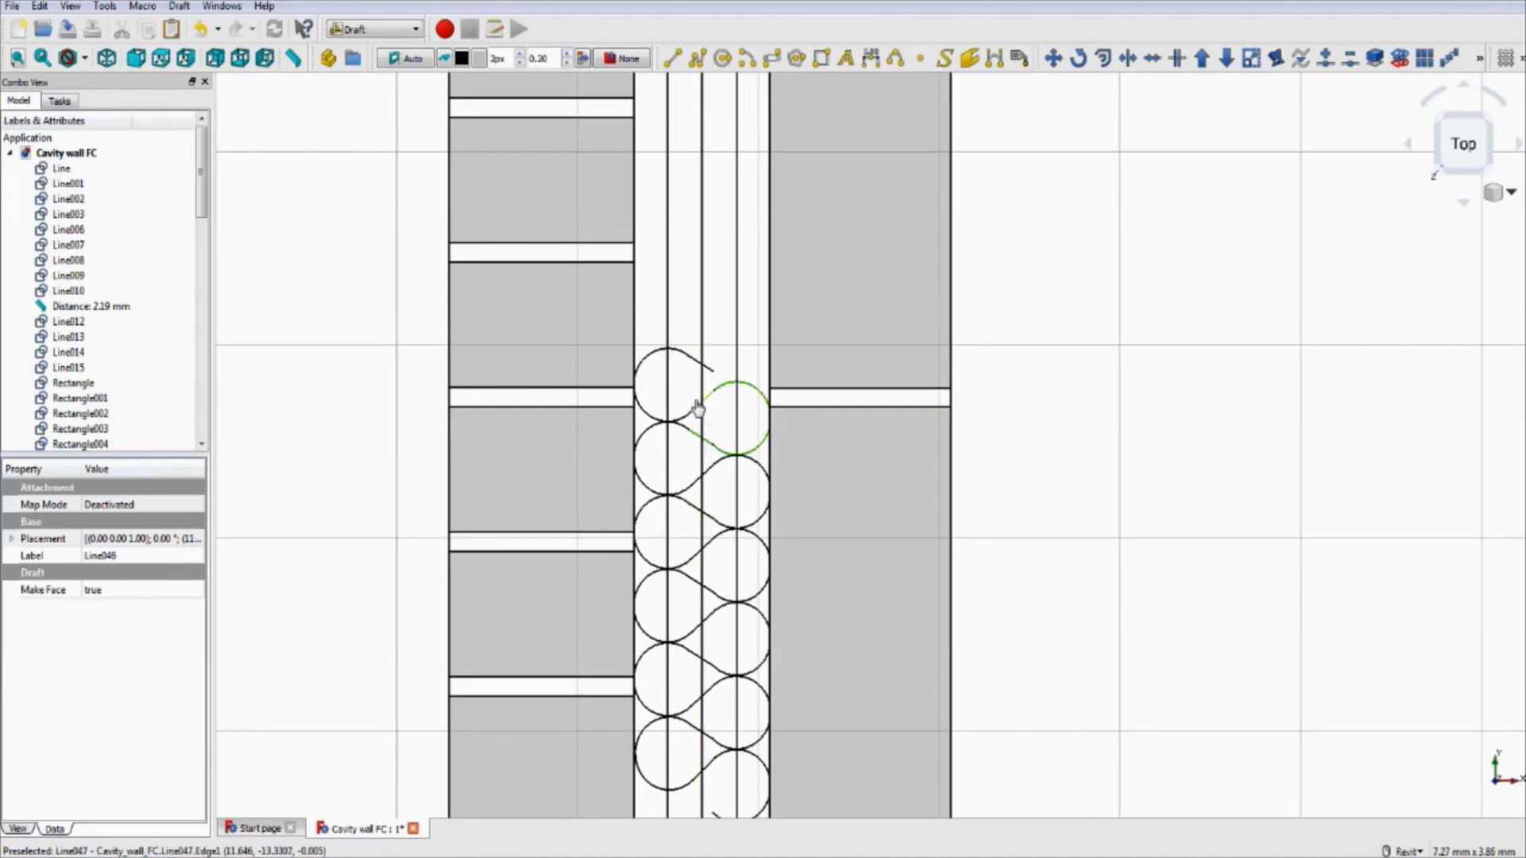
scroll(707, 407, up, 5)
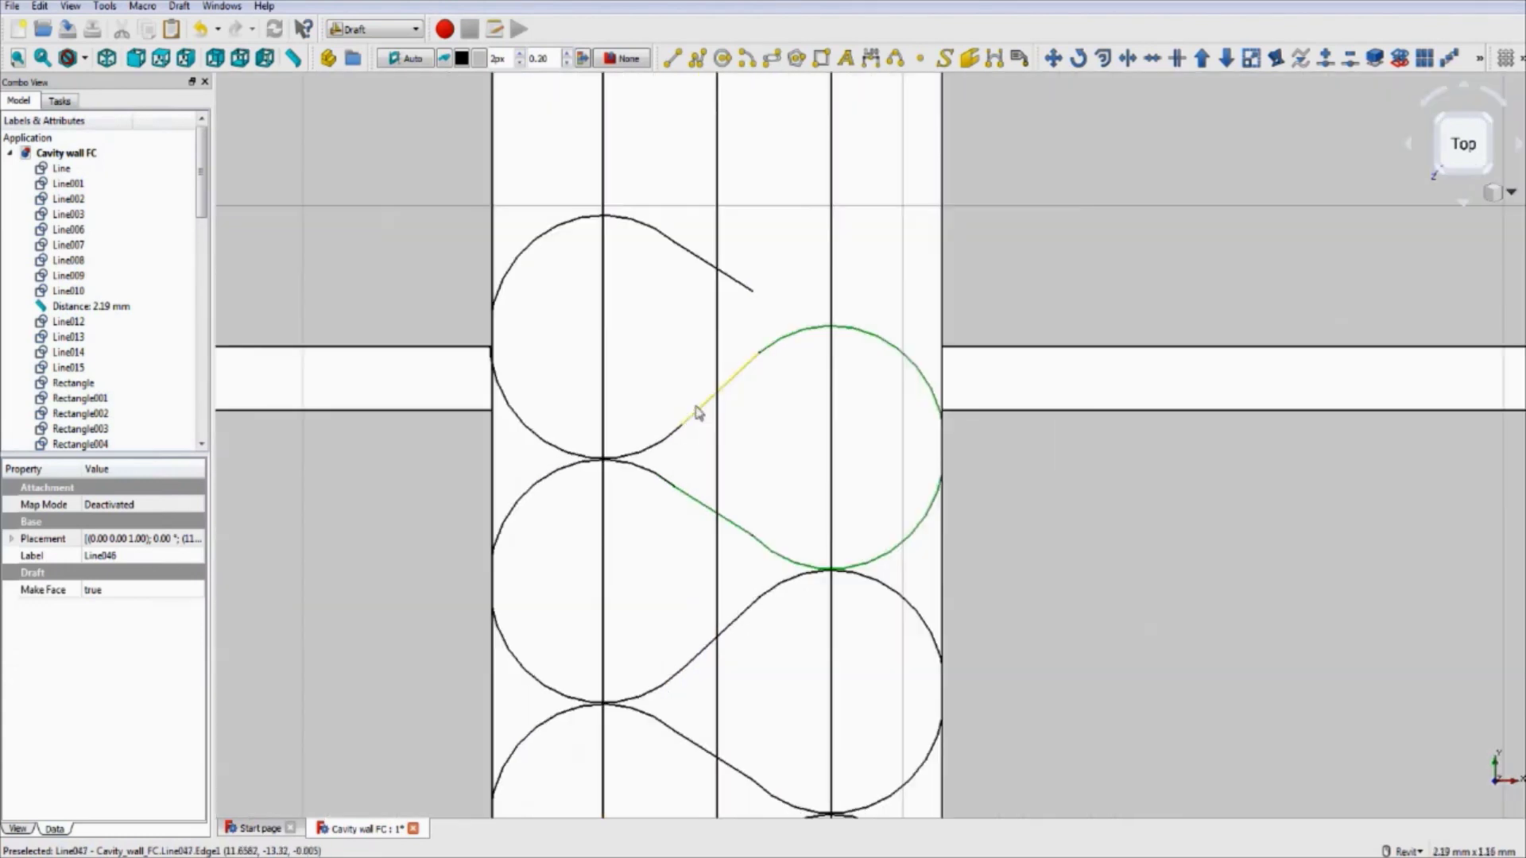
ctrl+click(700, 416)
ctrl+click(670, 435)
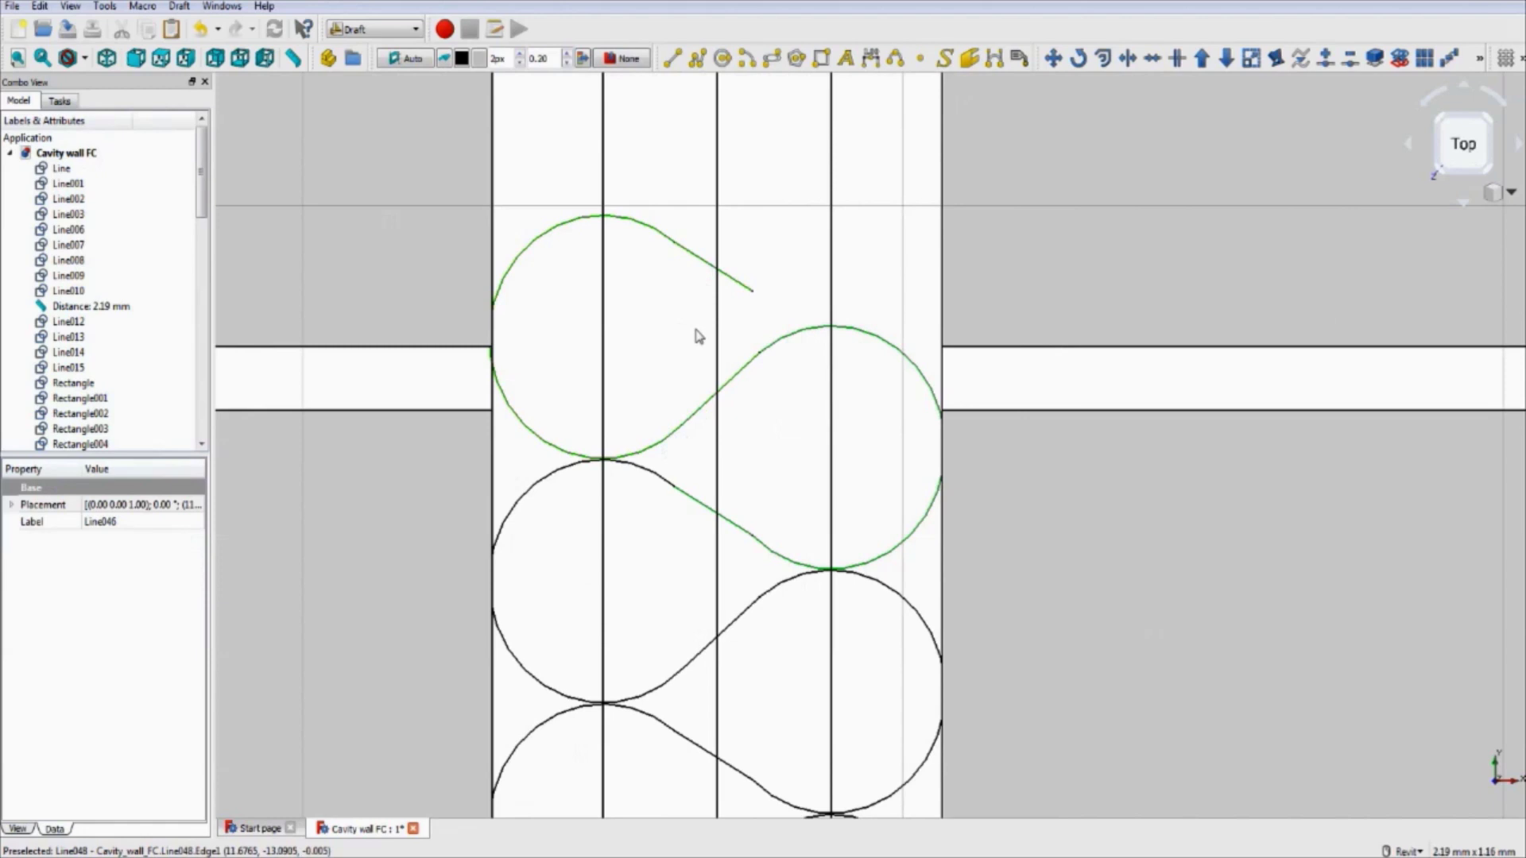
click(690, 500)
click(776, 557)
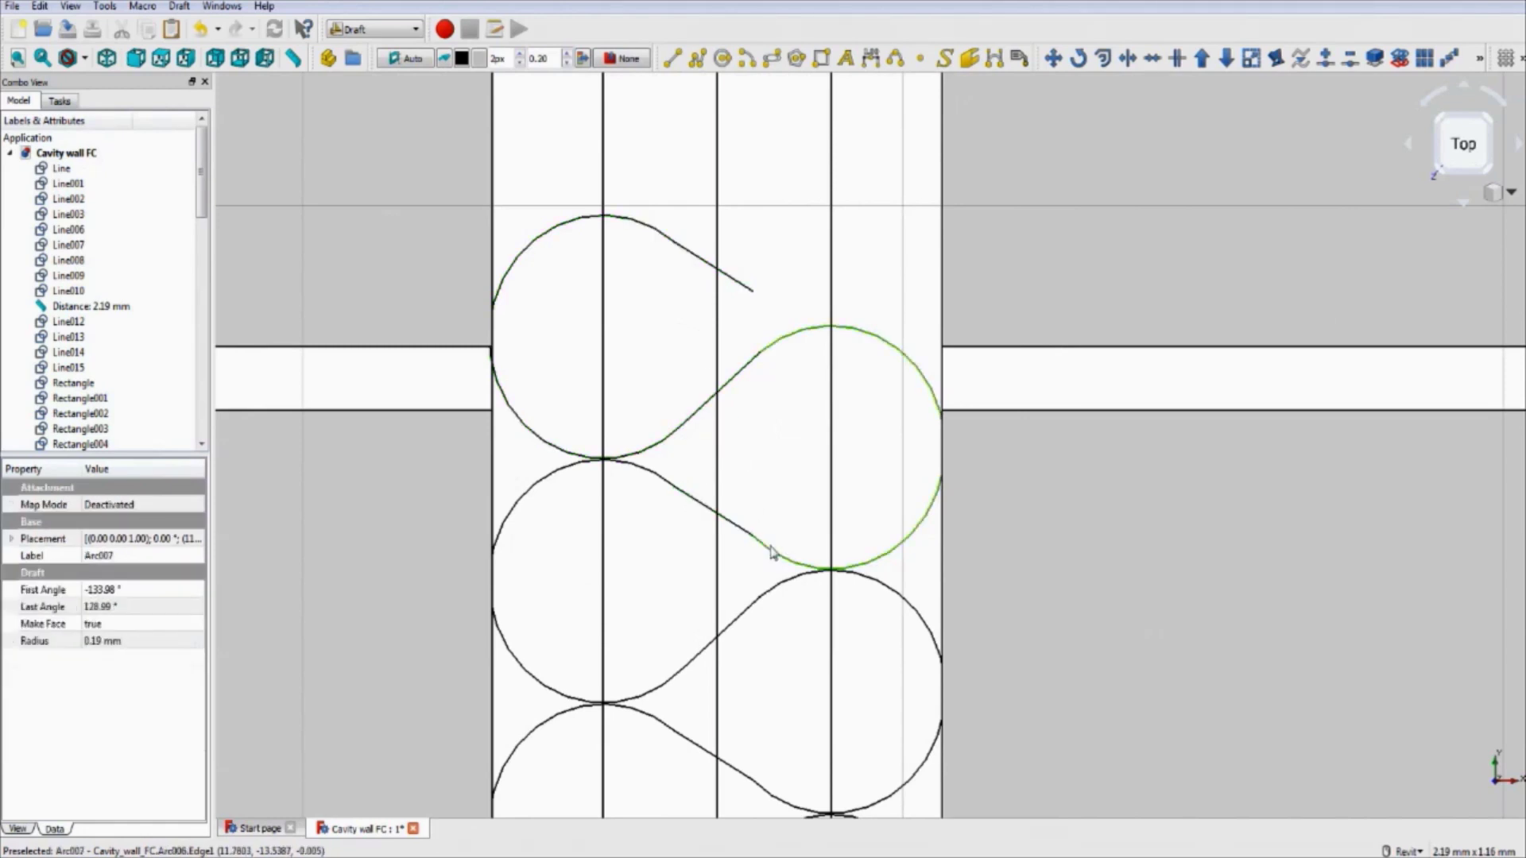
ctrl+click(737, 383)
ctrl+click(674, 440)
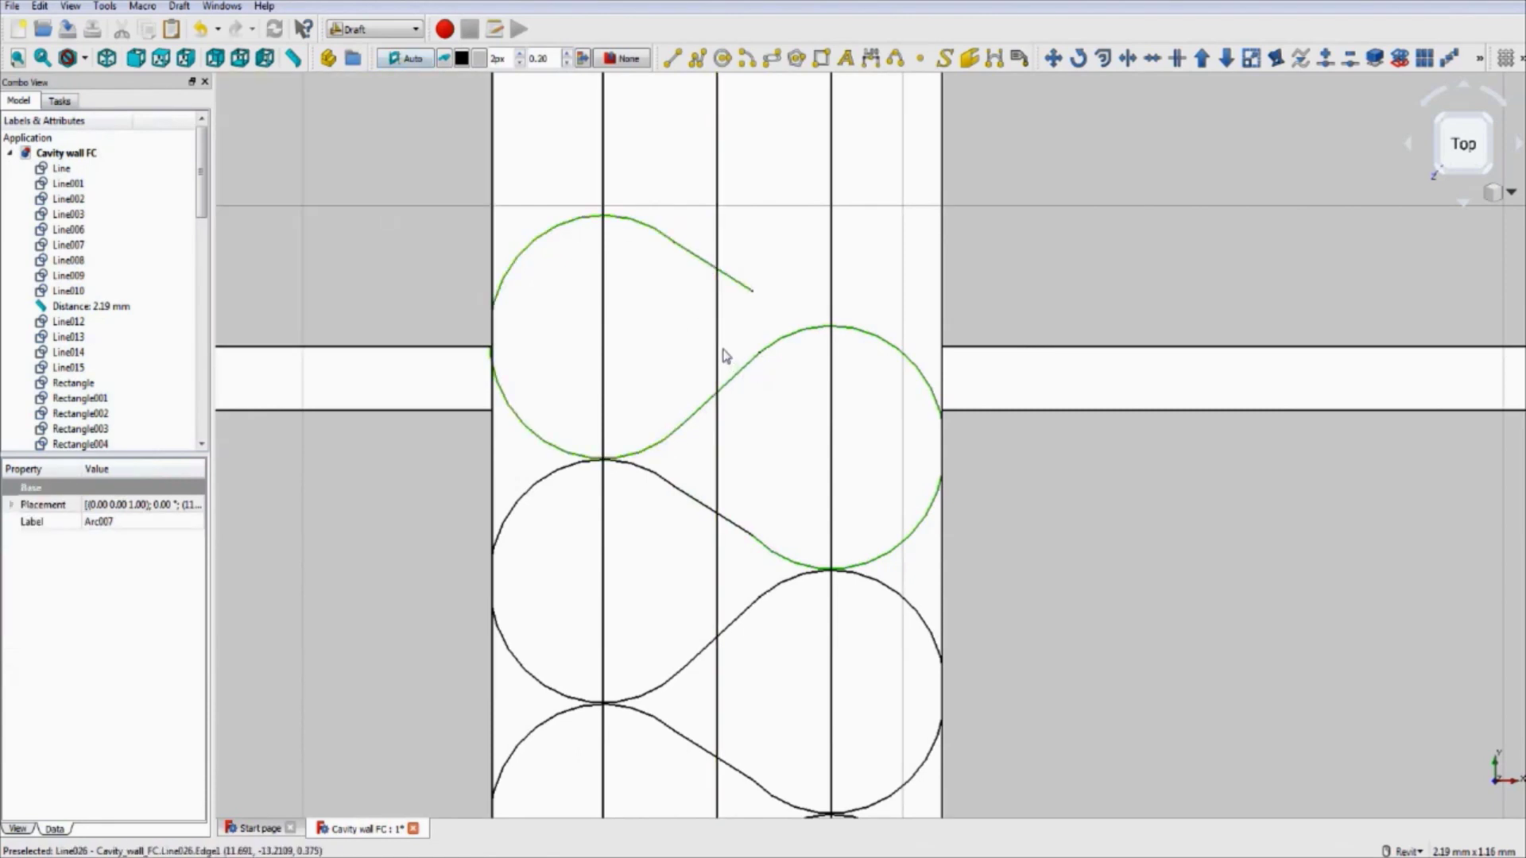
key(m)
key(v)
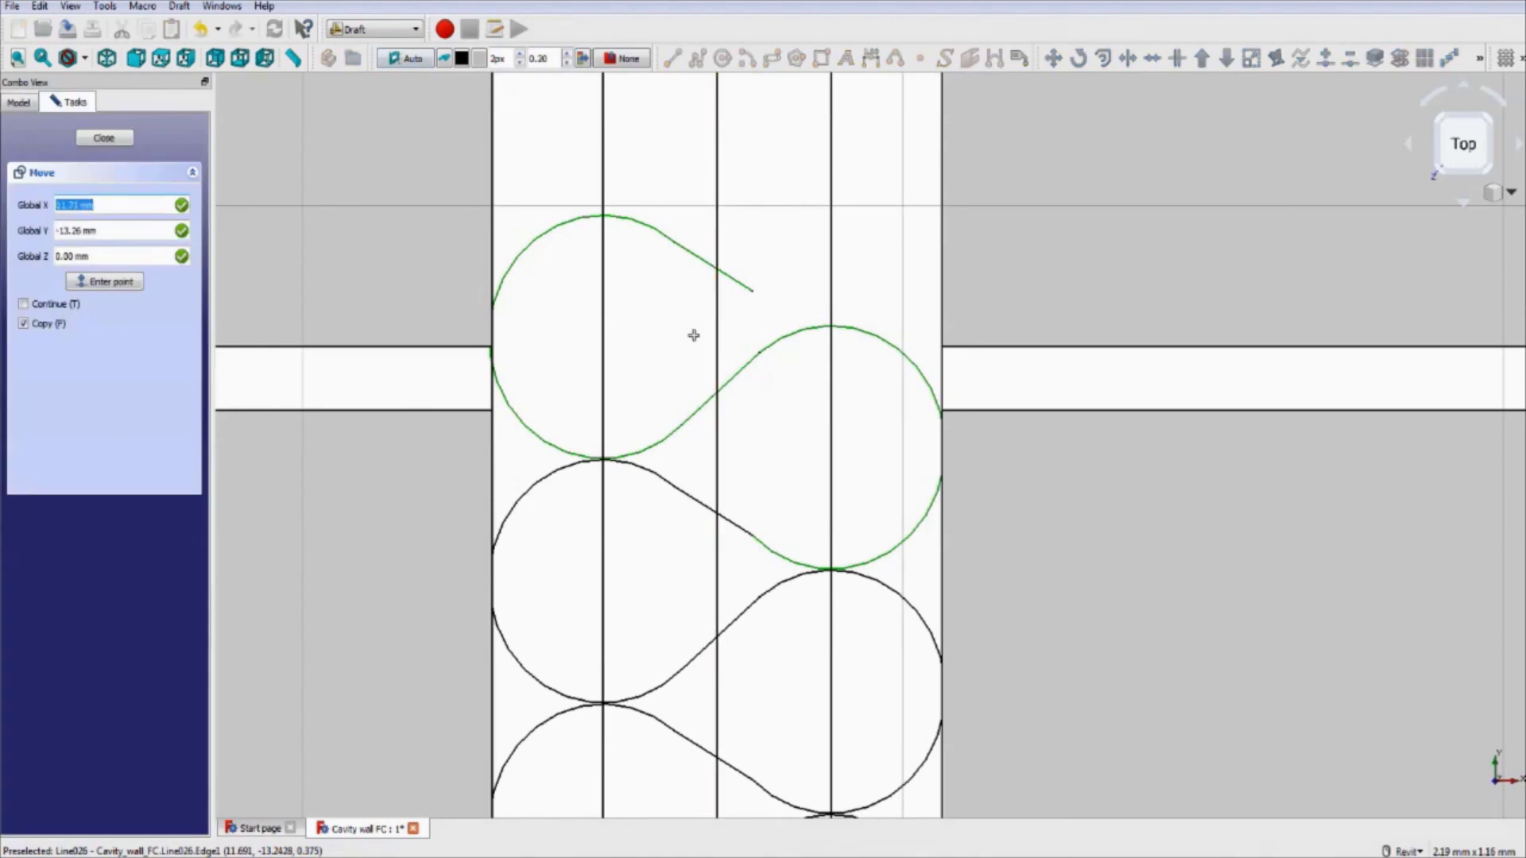
- Place a copy of the loop above the top loop, then copy a diagonal and arc further up
click(756, 533)
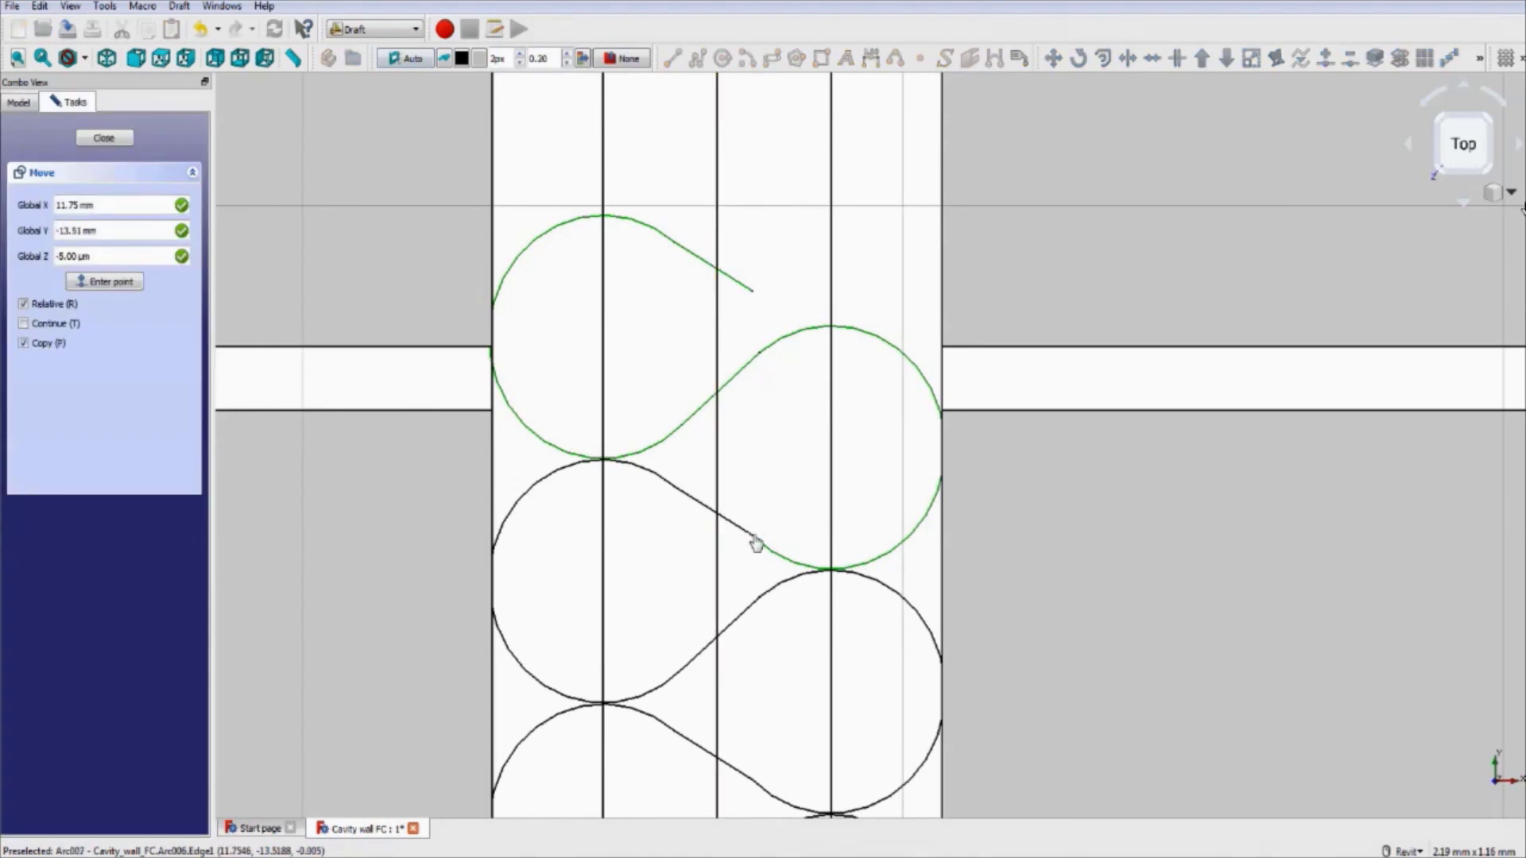
click(754, 295)
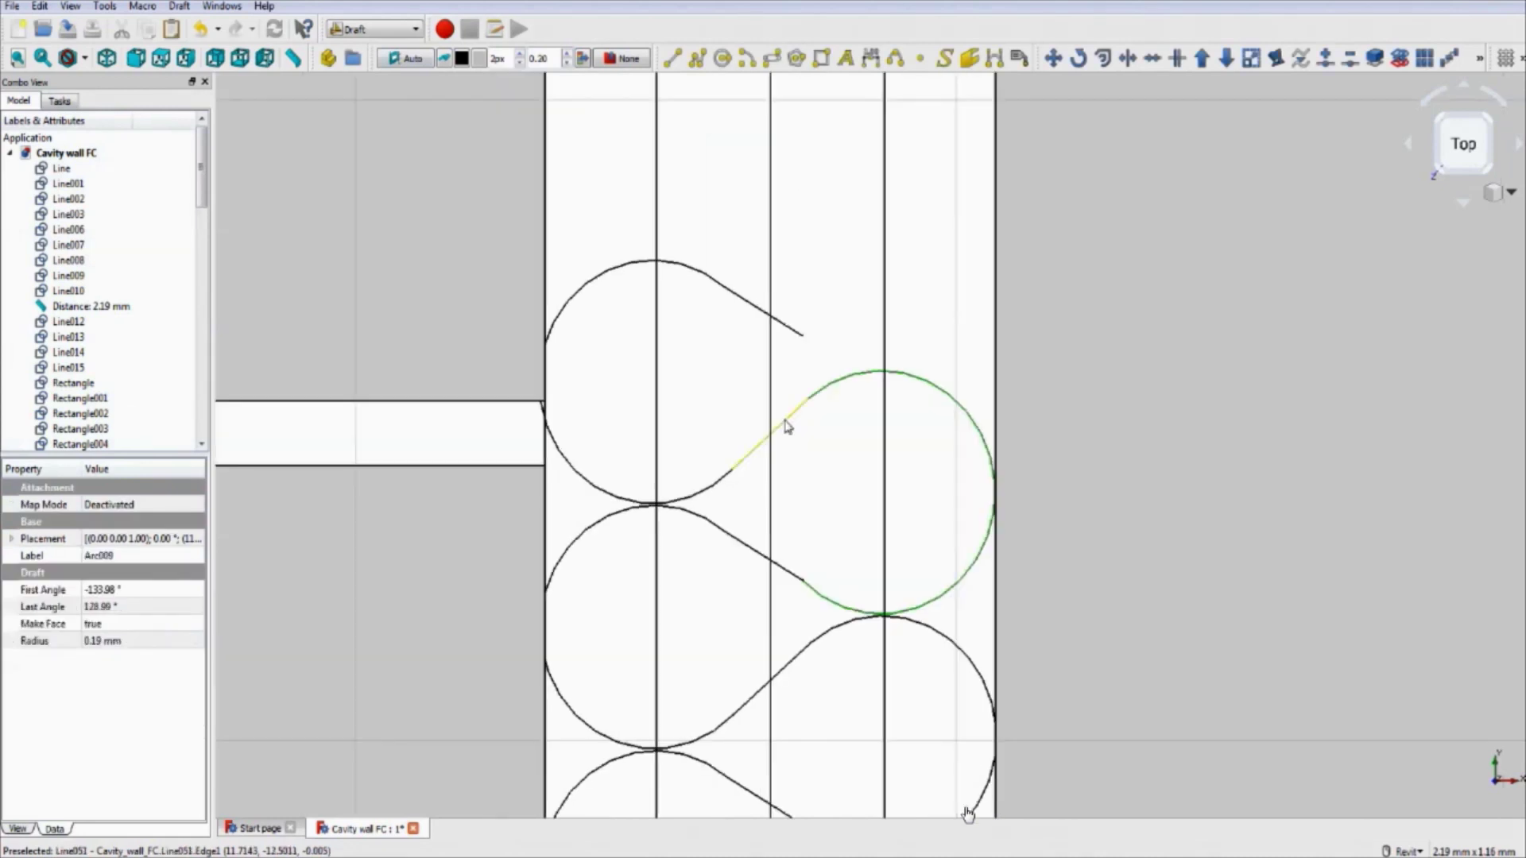
ctrl+click(785, 426)
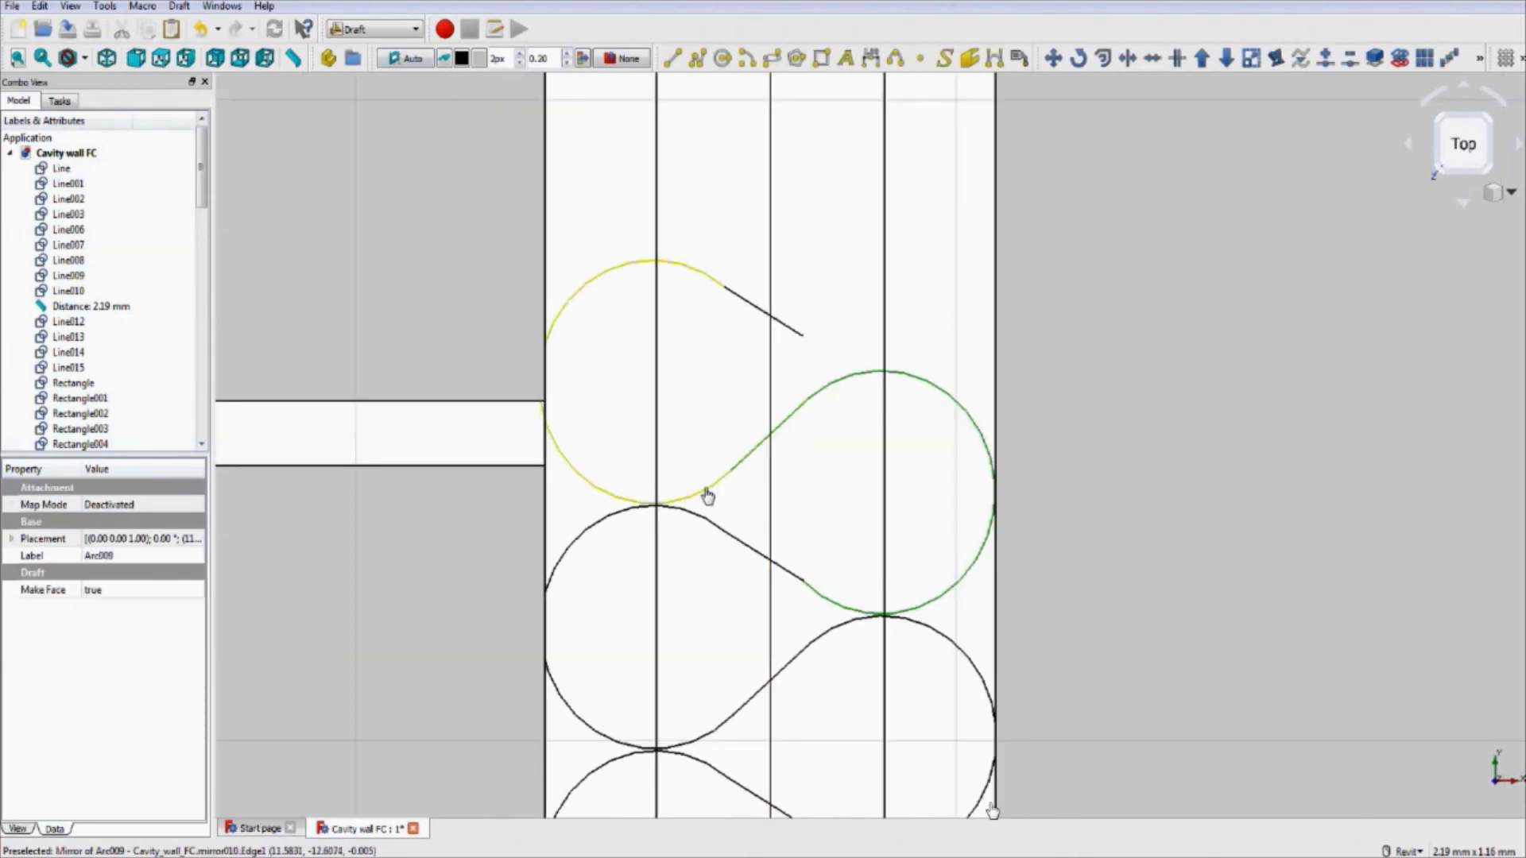
ctrl+click(705, 498)
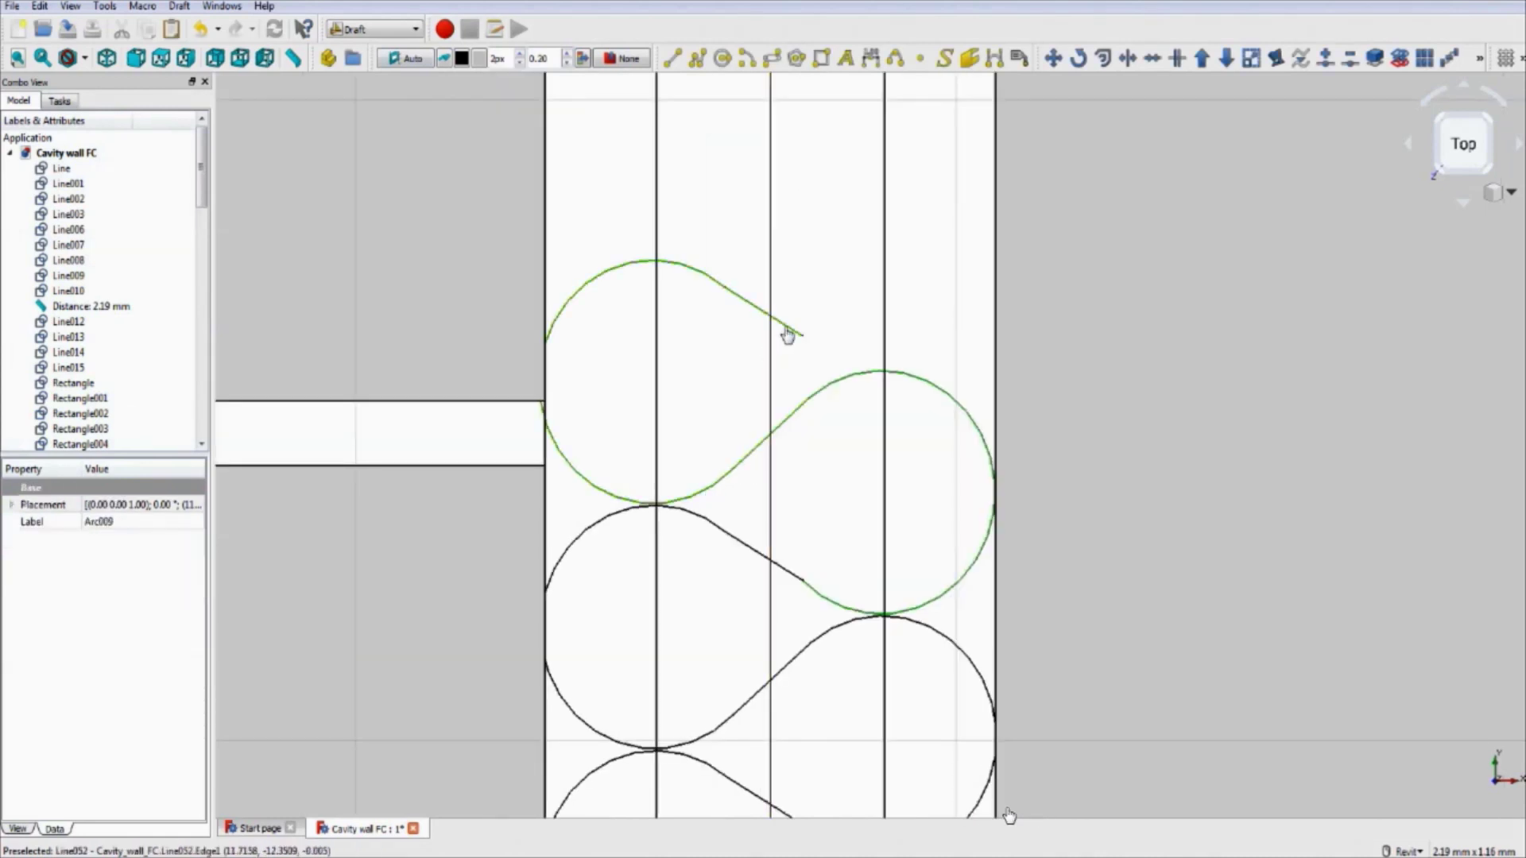
key(m)
key(v)
click(794, 759)
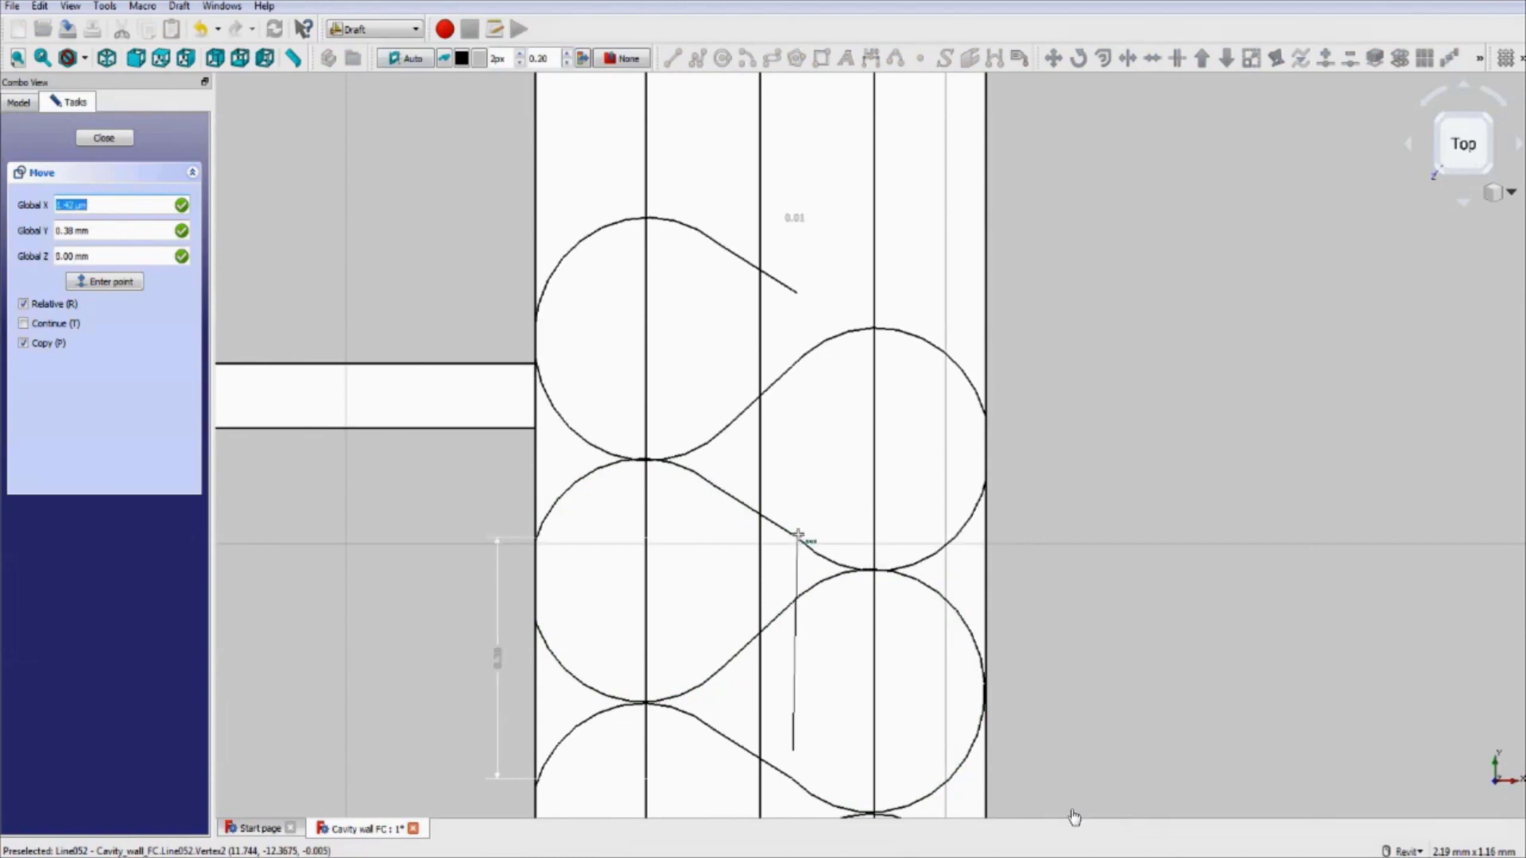
click(800, 534)
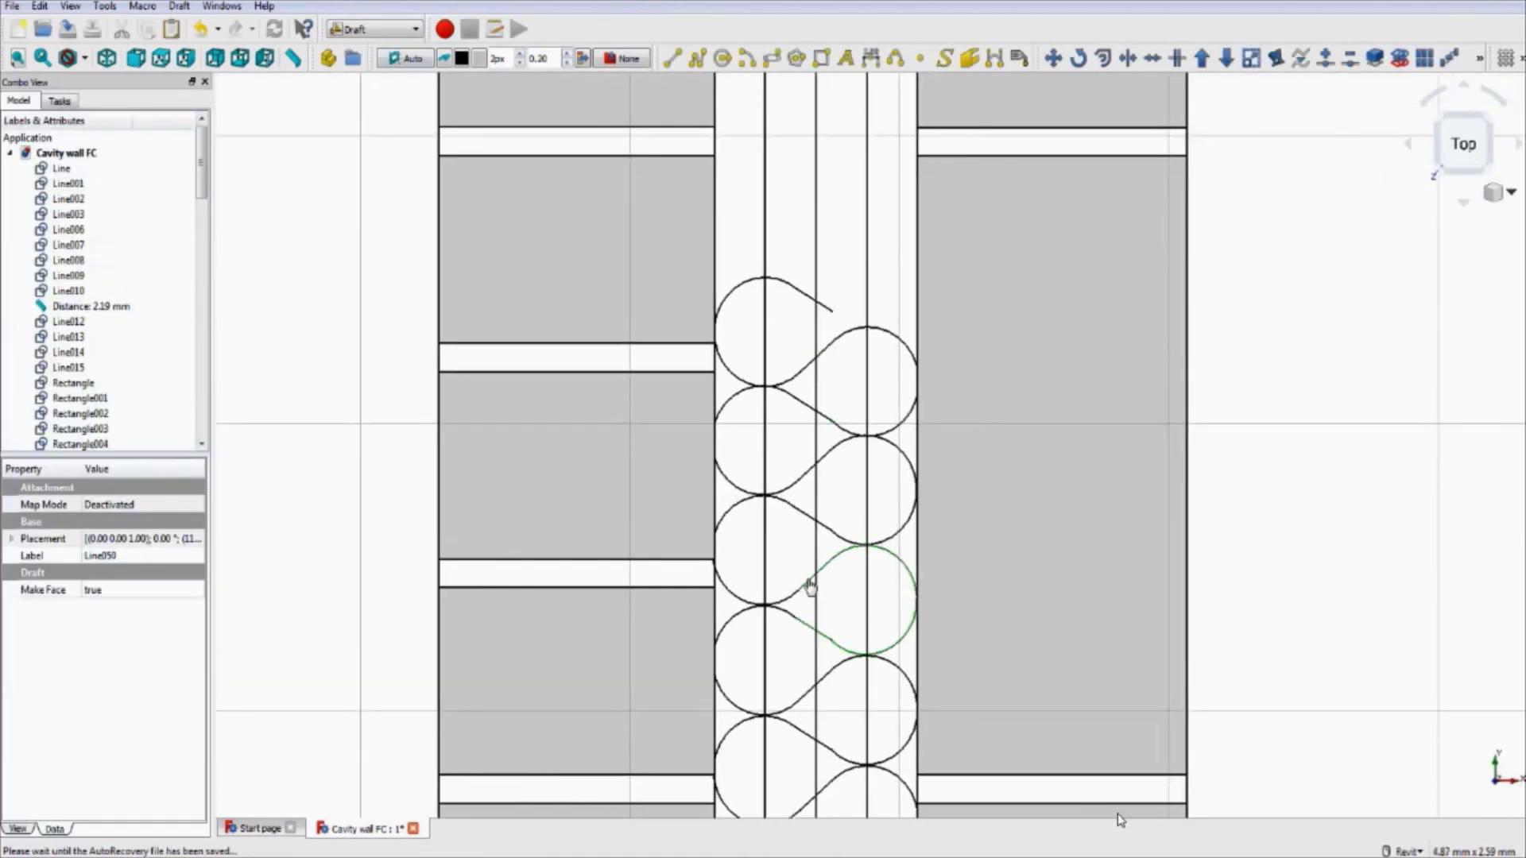
- Select Line056 and the insulation loop arcs and begin another Draft Move
ctrl+click(798, 296)
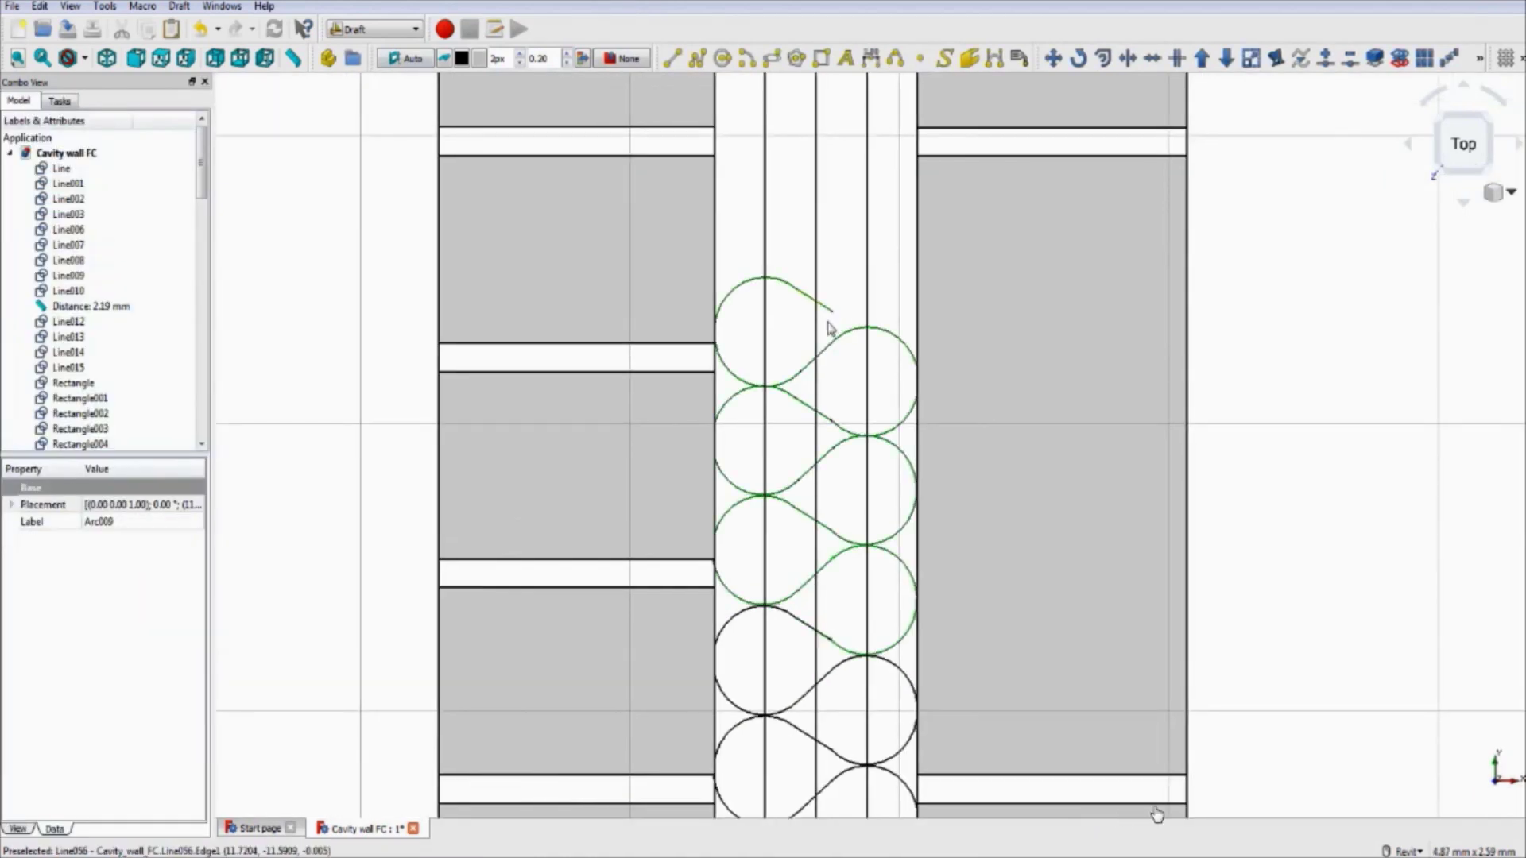
click(829, 328)
scroll(1015, 280, down, 5)
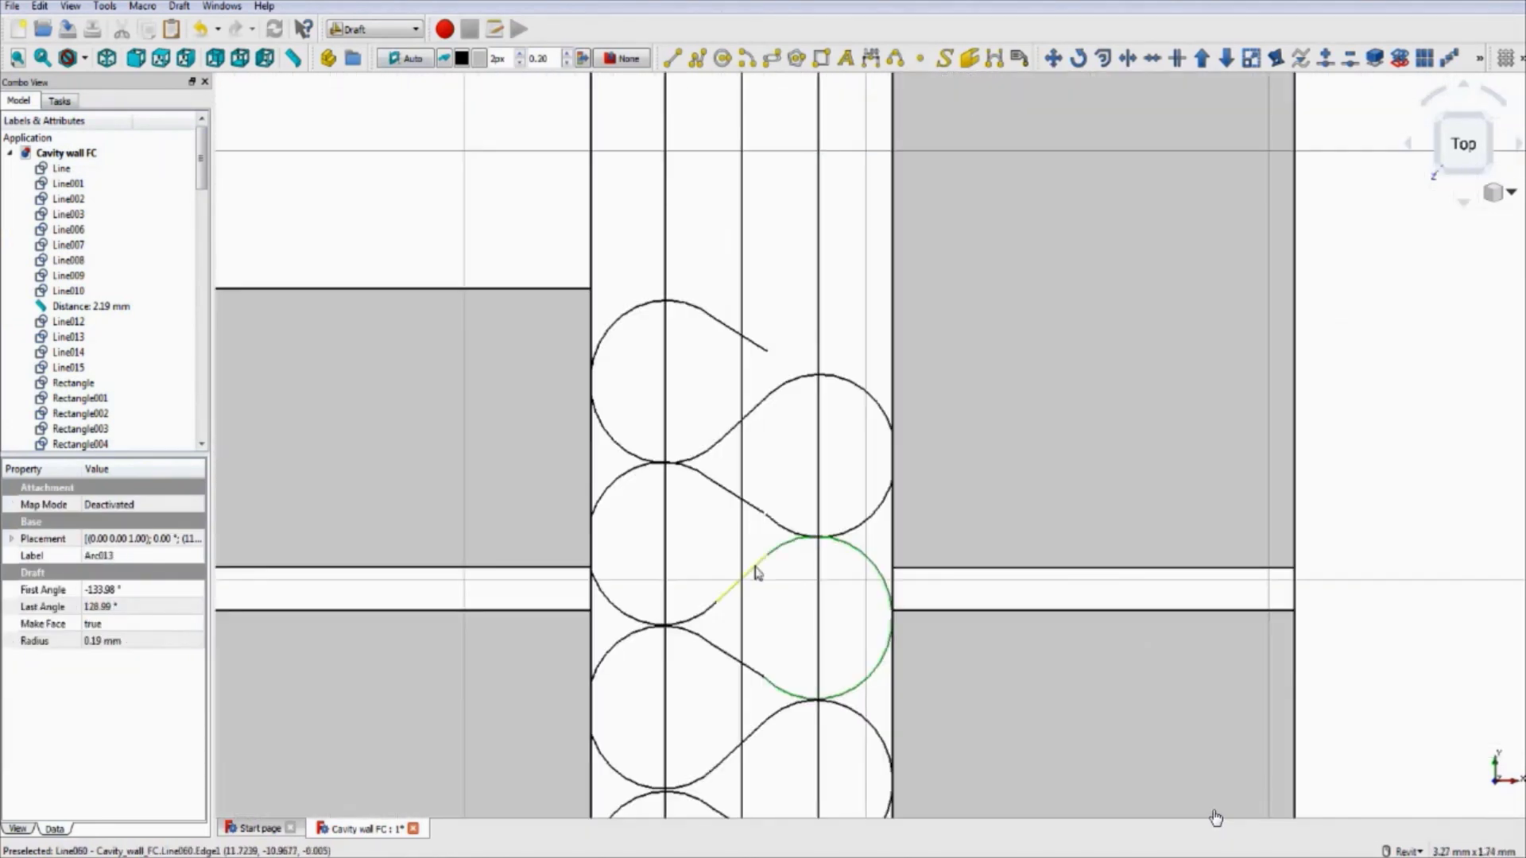
ctrl+click(730, 532)
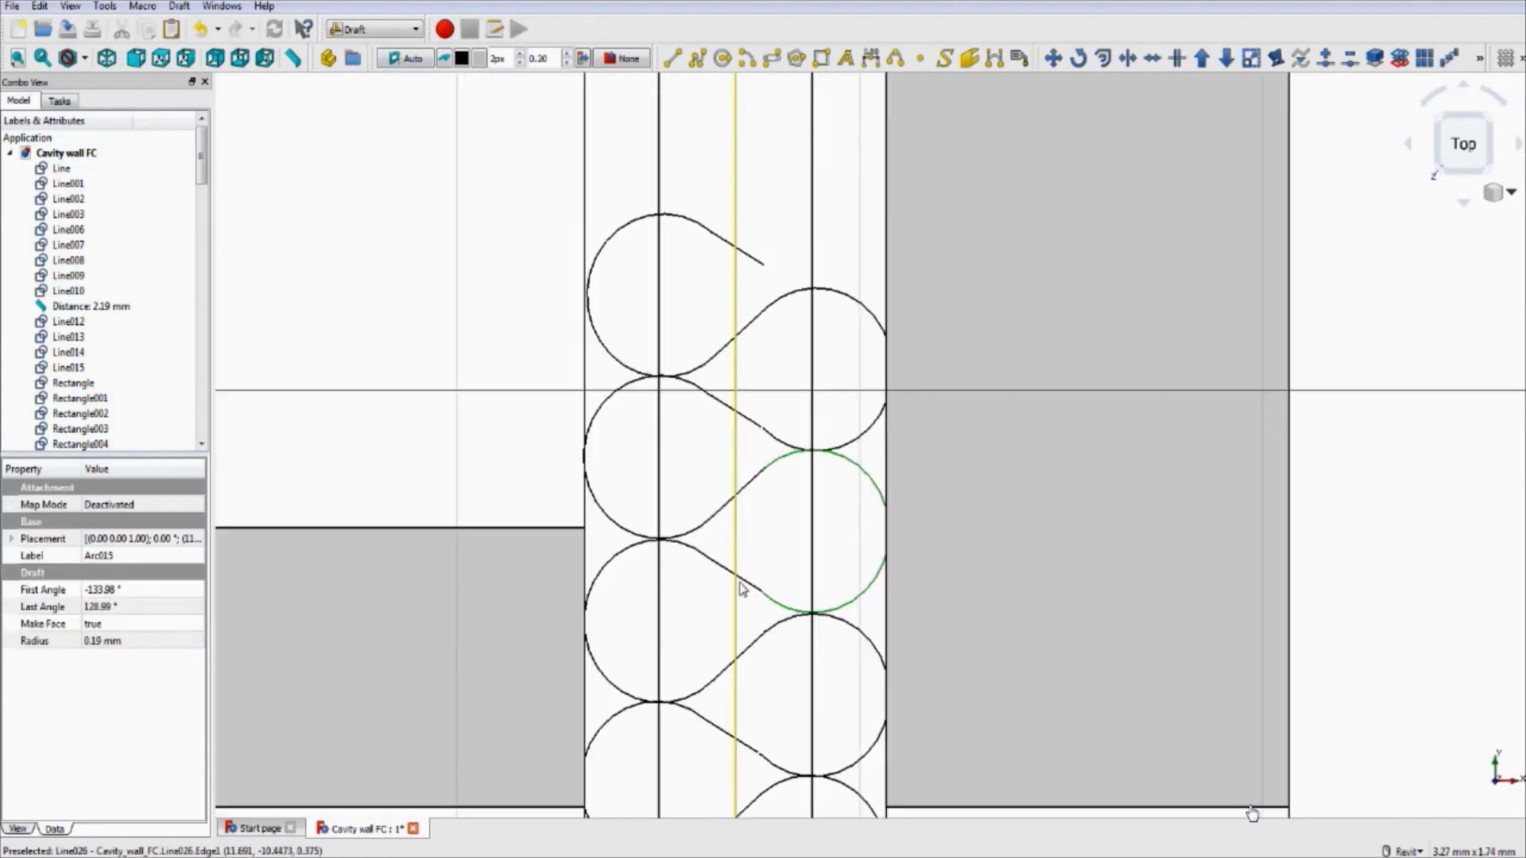
key(m)
key(v)
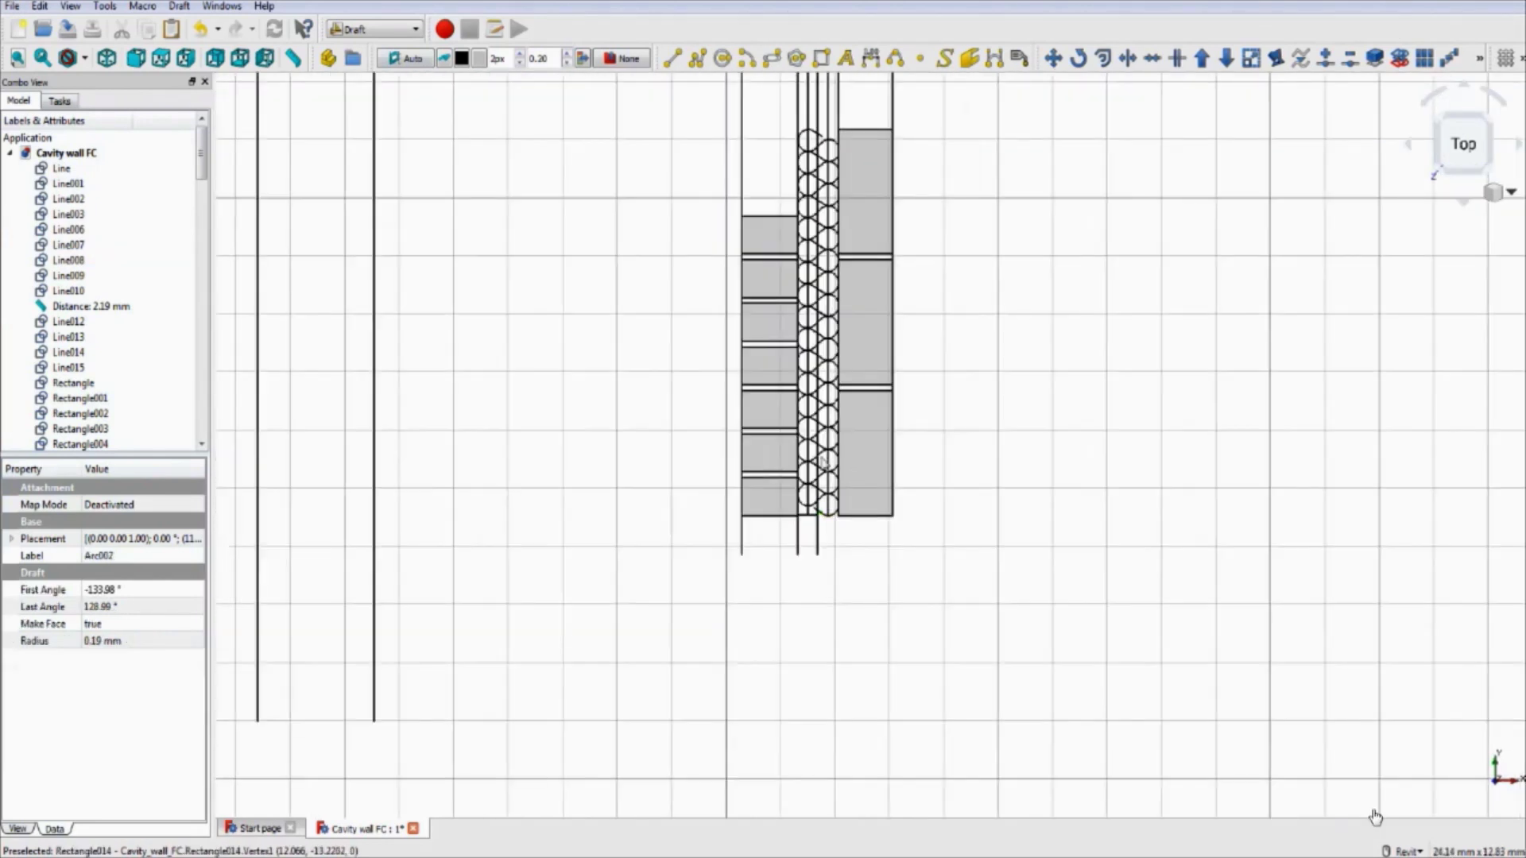
- Bridge the first break in the diagonal S-curve lines with a short line
scroll(1371, 814, up, 2)
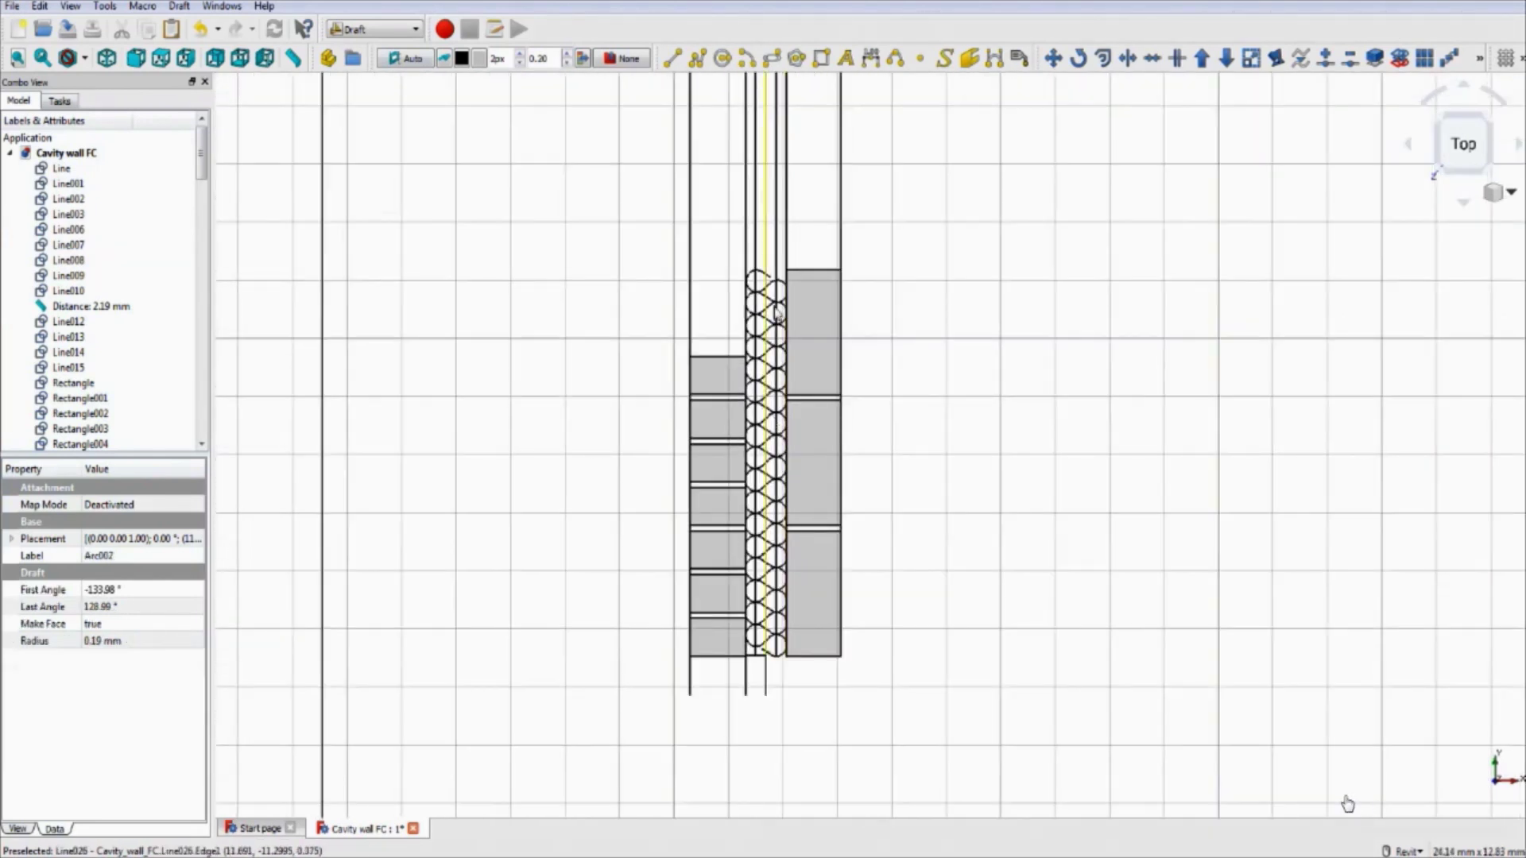
scroll(1113, 657, up, 5)
scroll(1111, 636, up, 3)
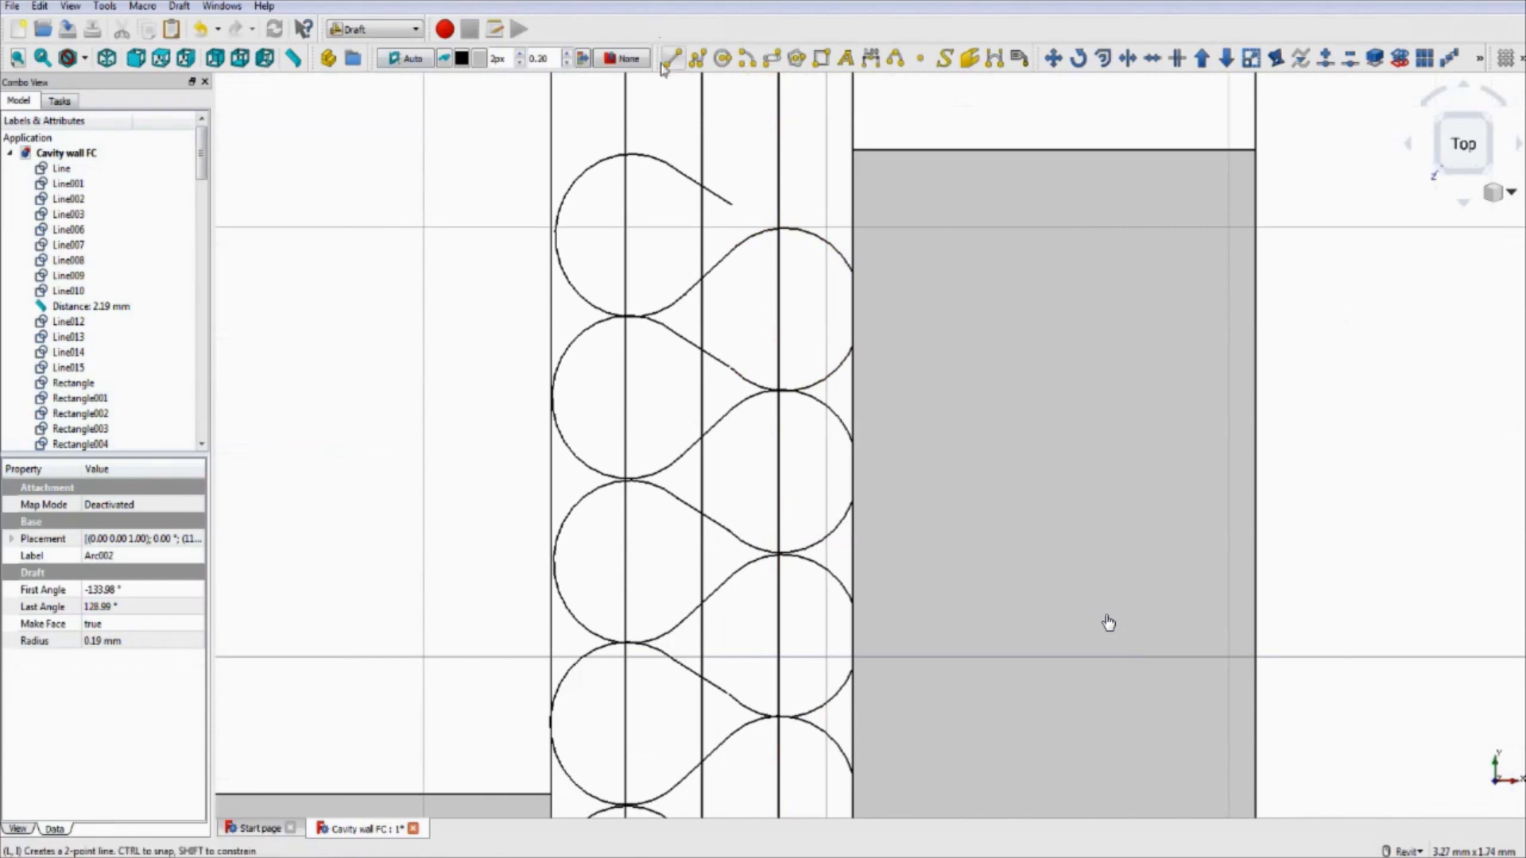
key(l)
key(i)
scroll(1081, 534, up, 5)
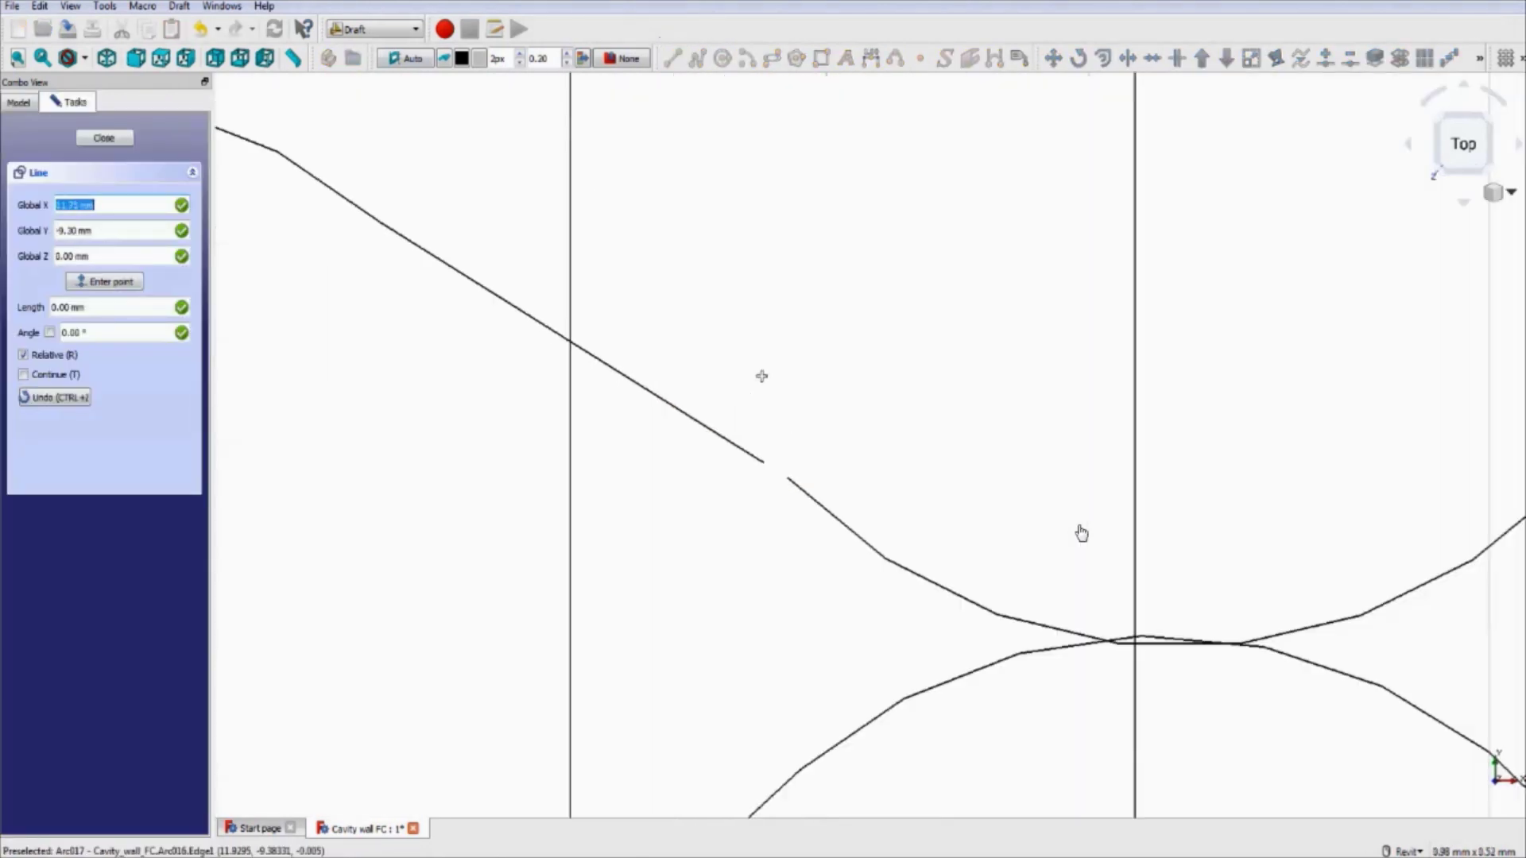
click(788, 480)
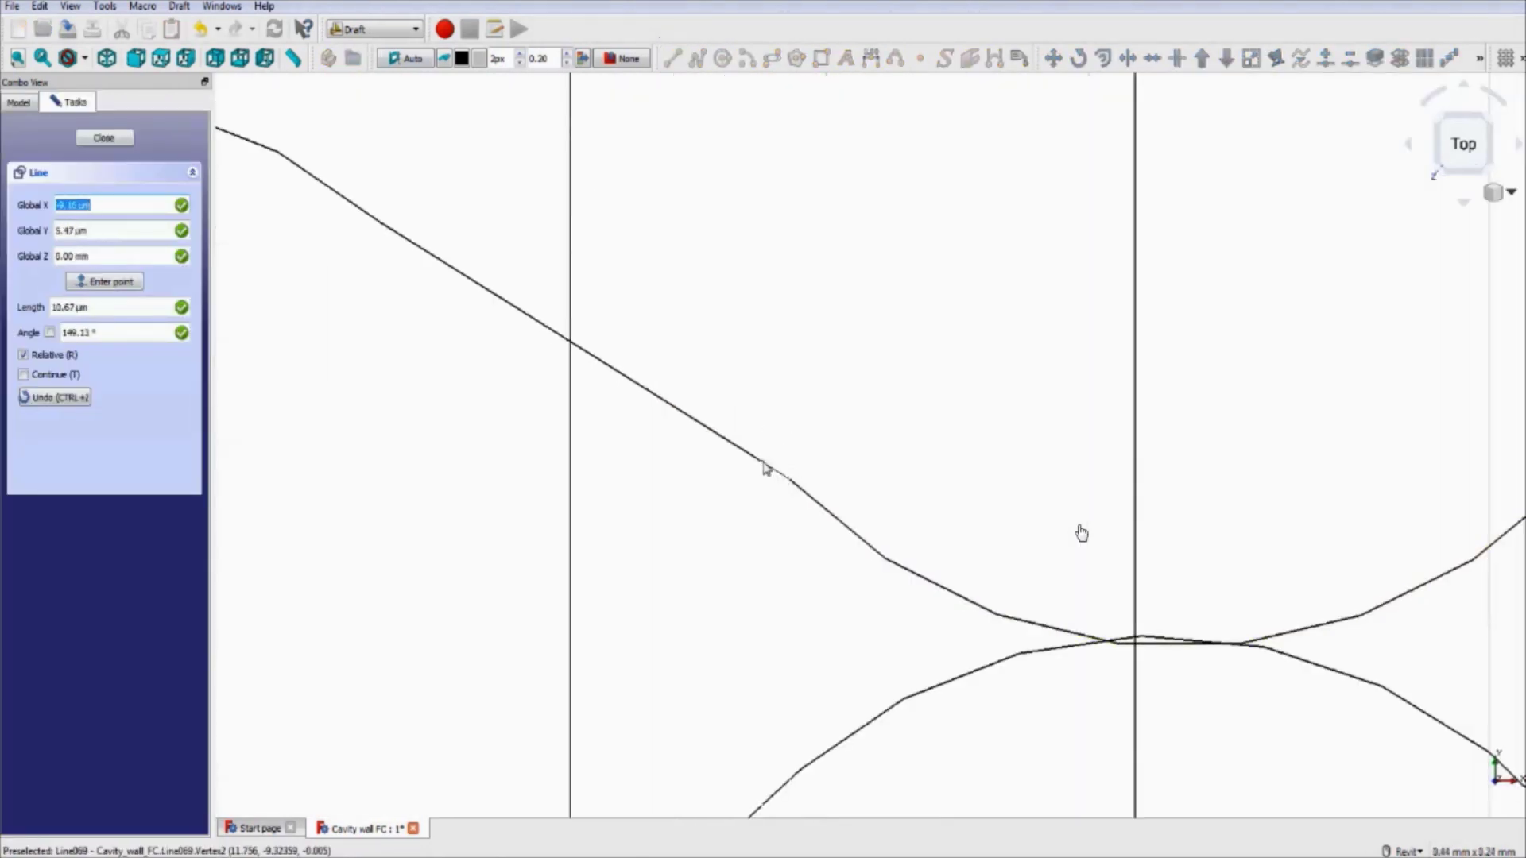
click(764, 461)
scroll(882, 371, down, 5)
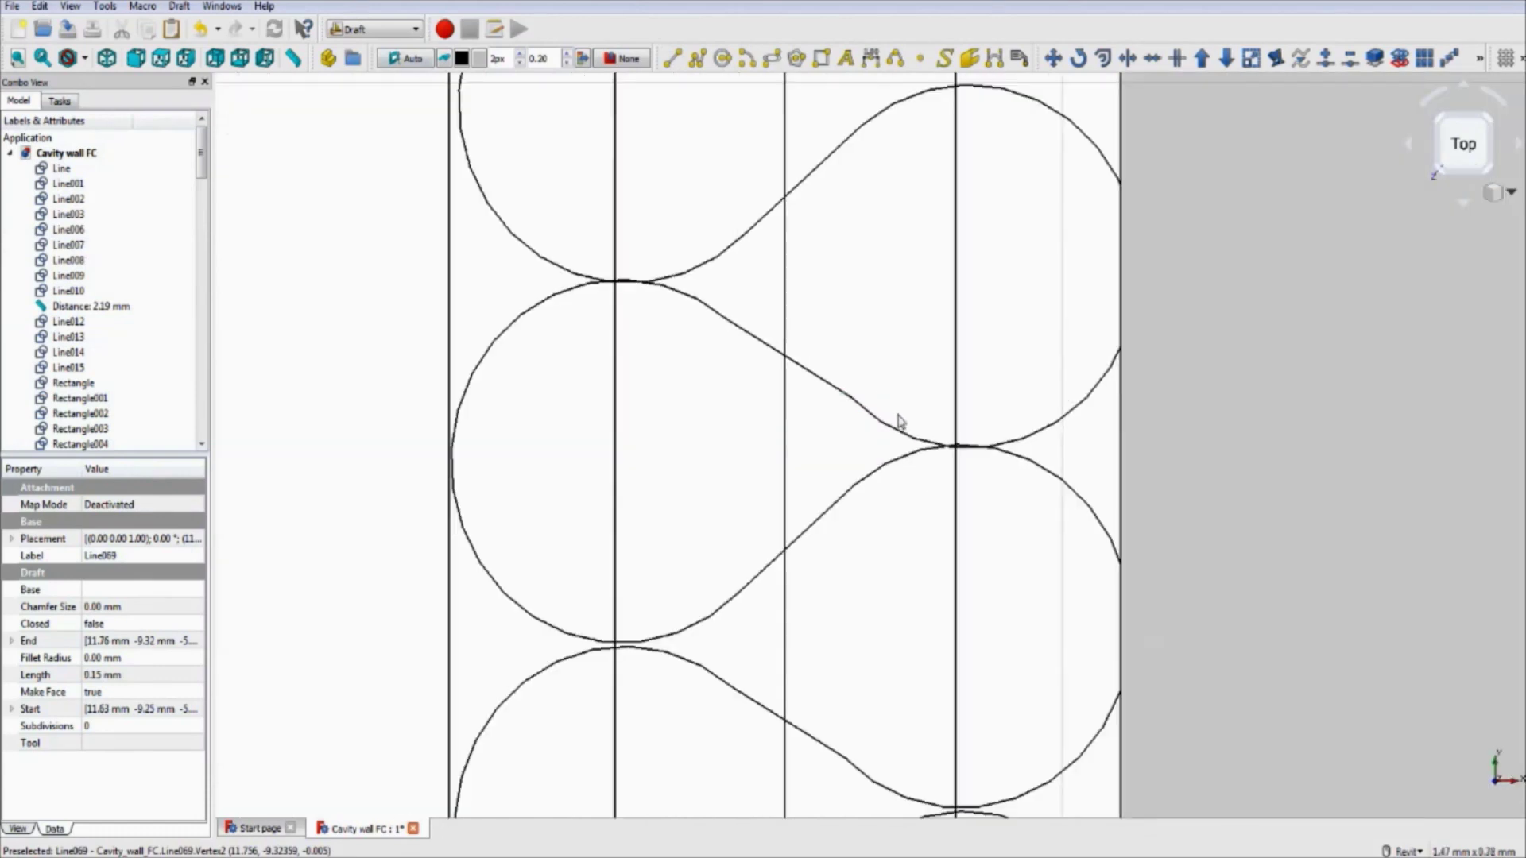
- Close a second break with another short line between its broken ends
key(l)
key(i)
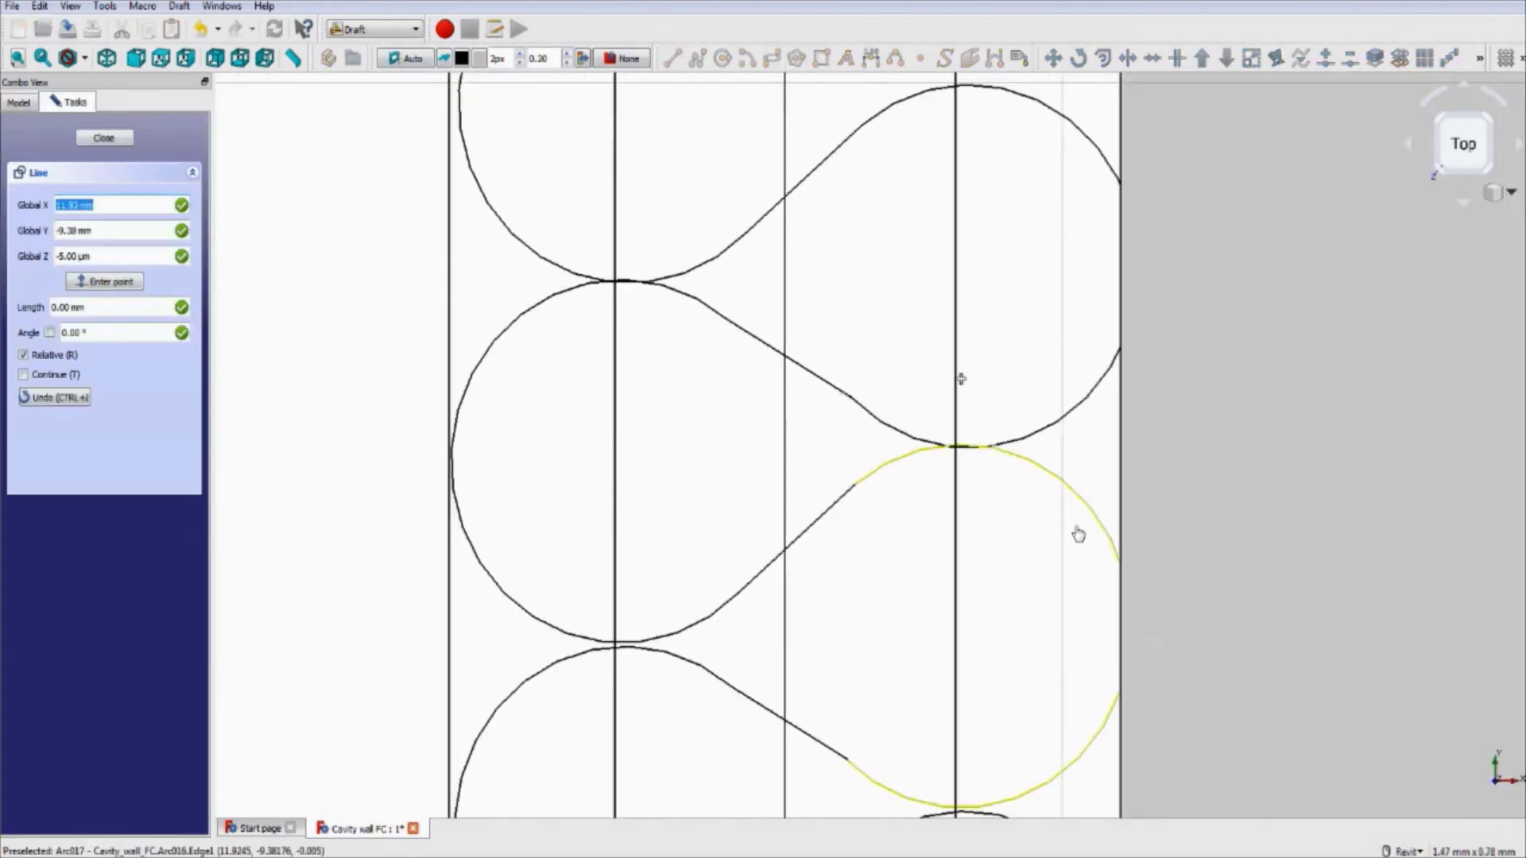
middle_drag(957, 378, 909, 309)
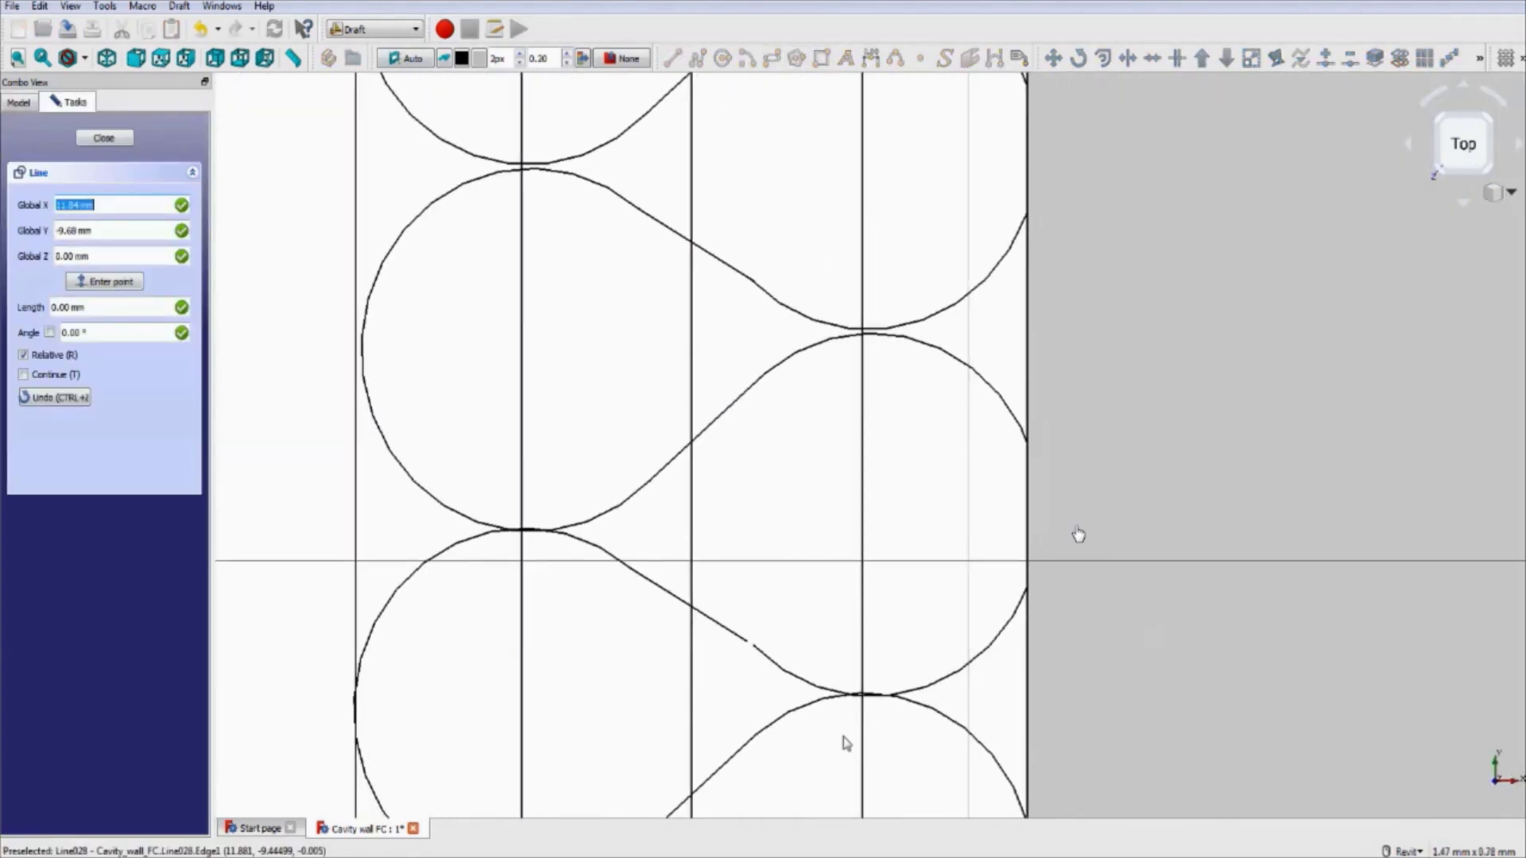
scroll(751, 628, up, 5)
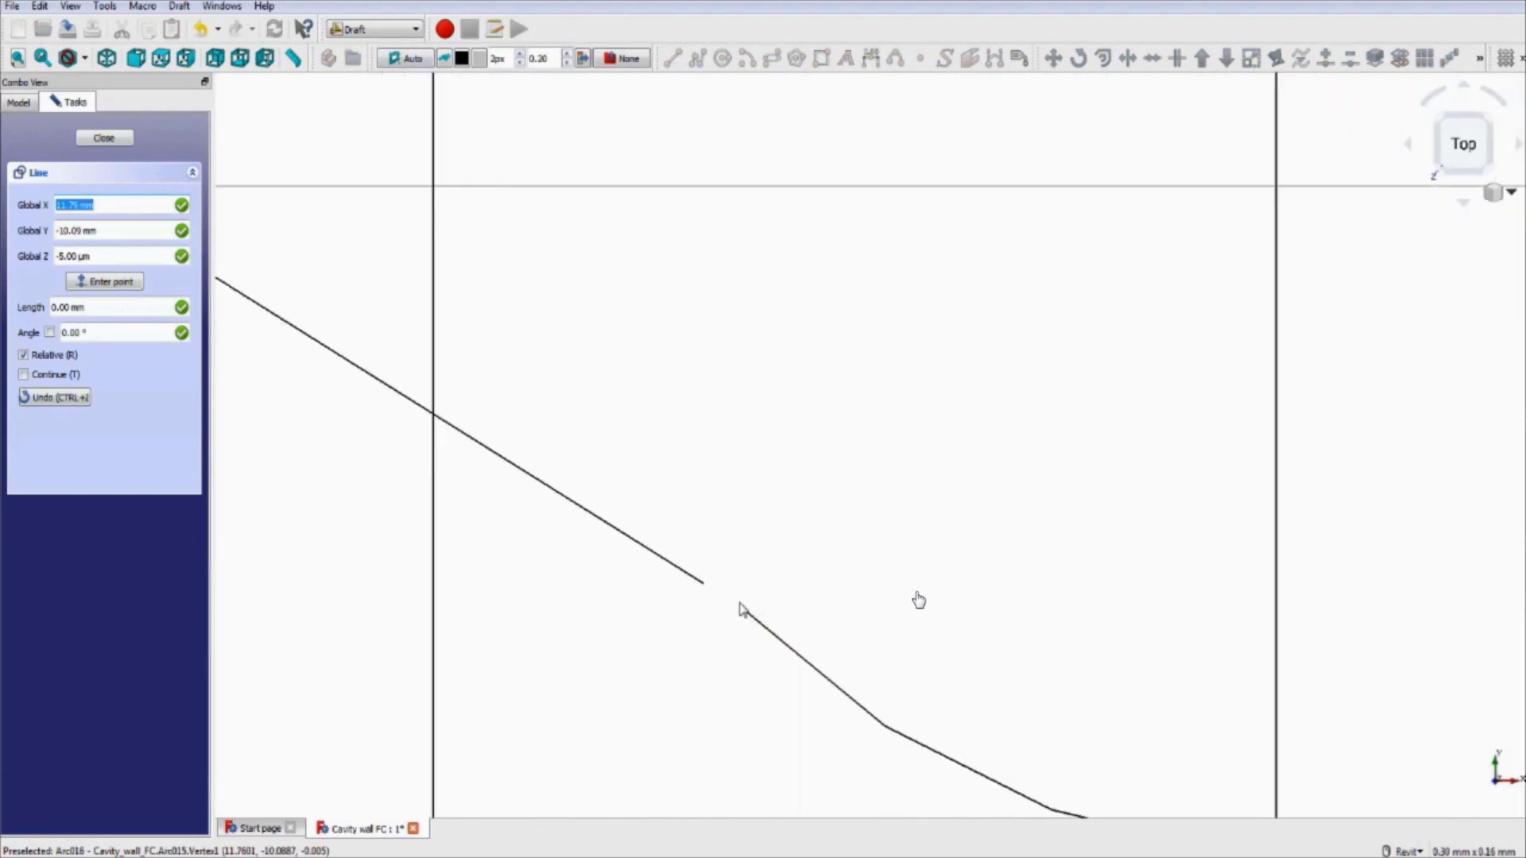
click(740, 608)
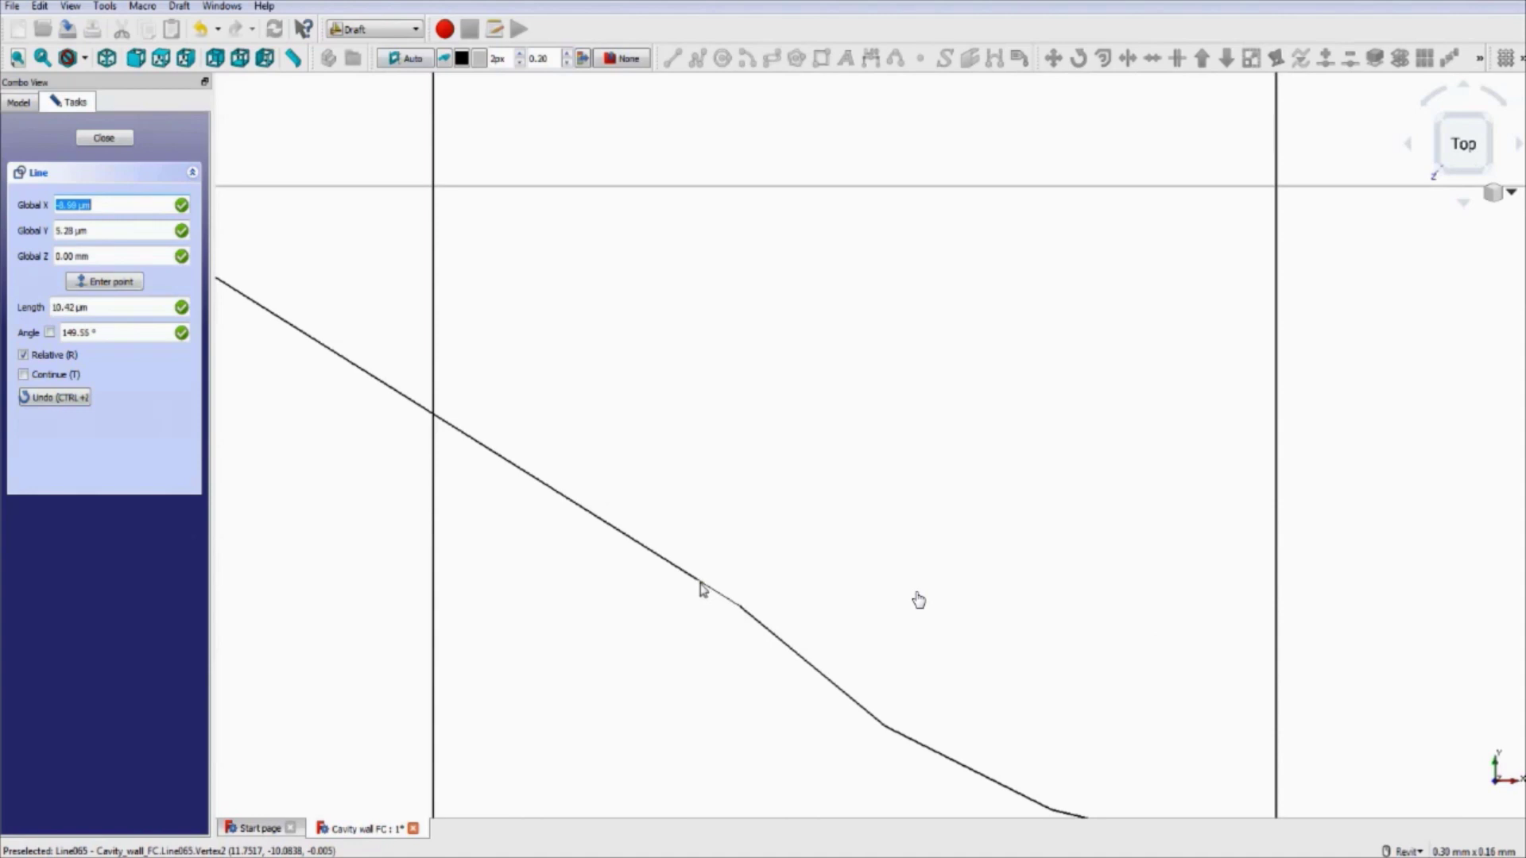
click(701, 586)
scroll(798, 612, down, 5)
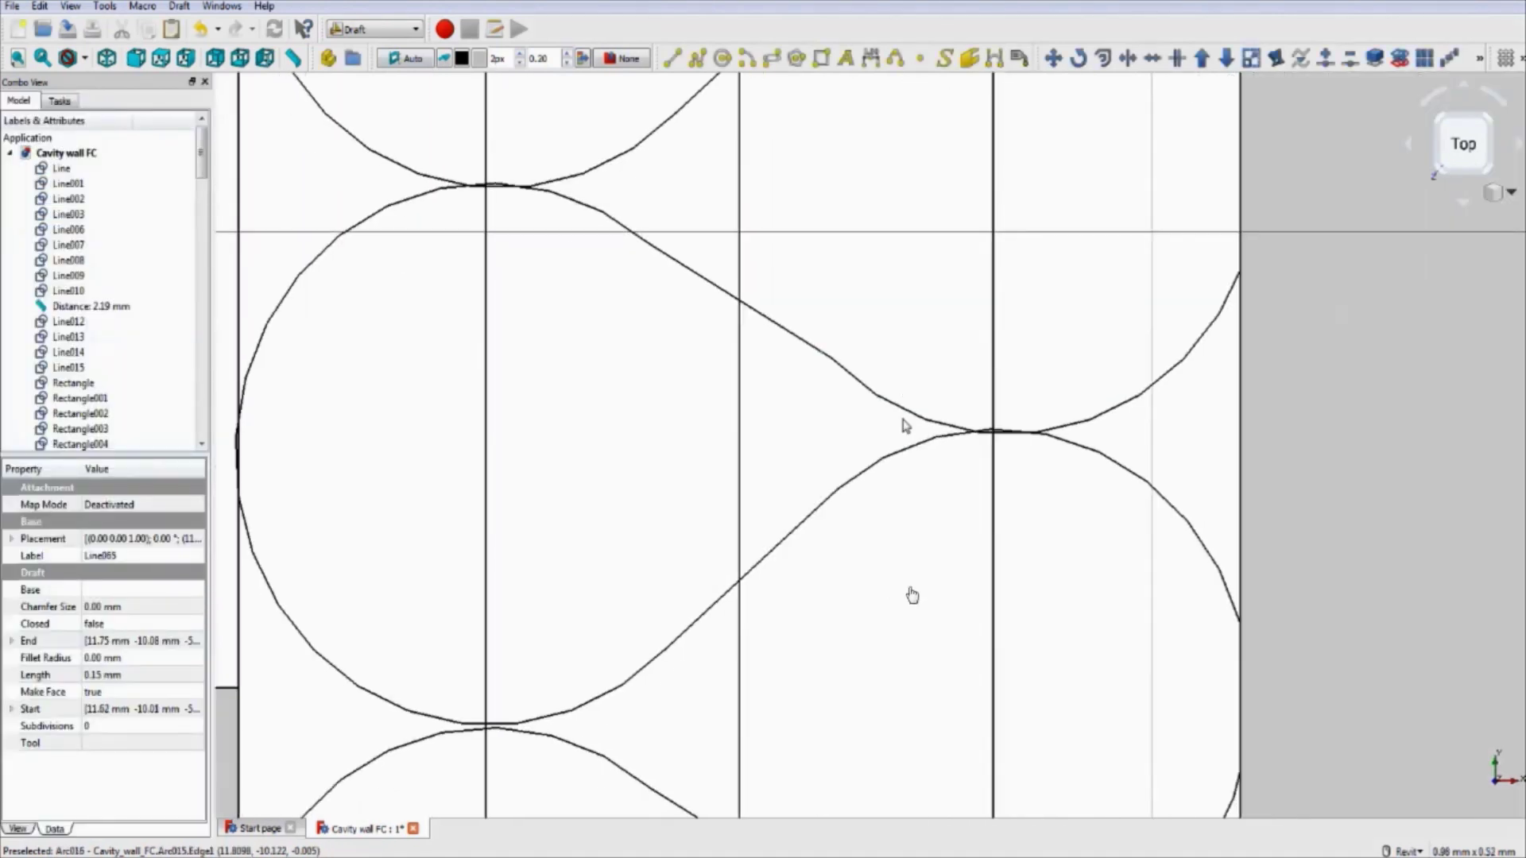
scroll(832, 661, down, 6)
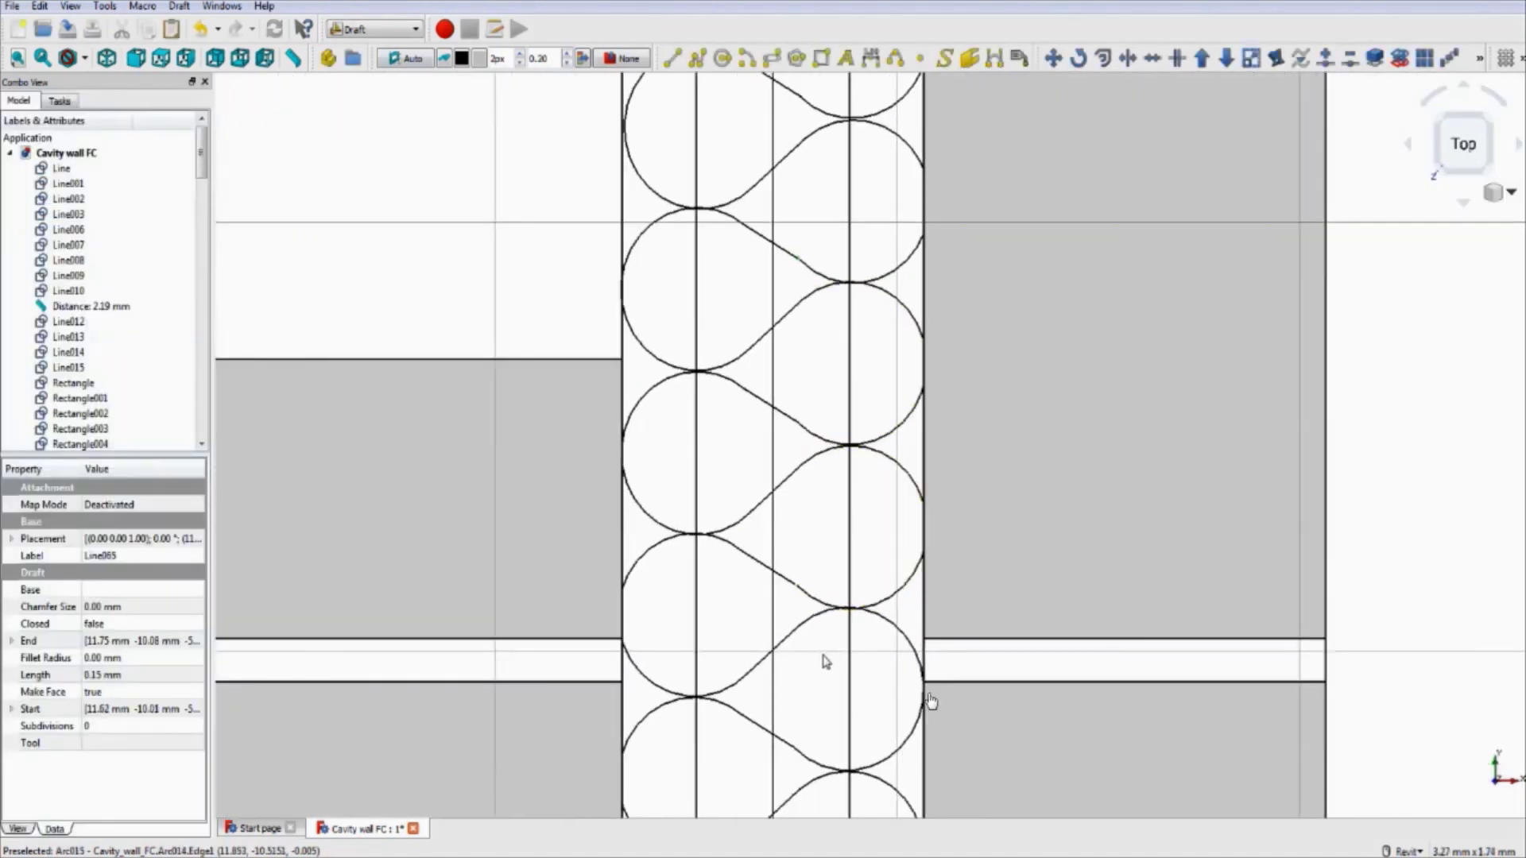
scroll(821, 621, up, 12)
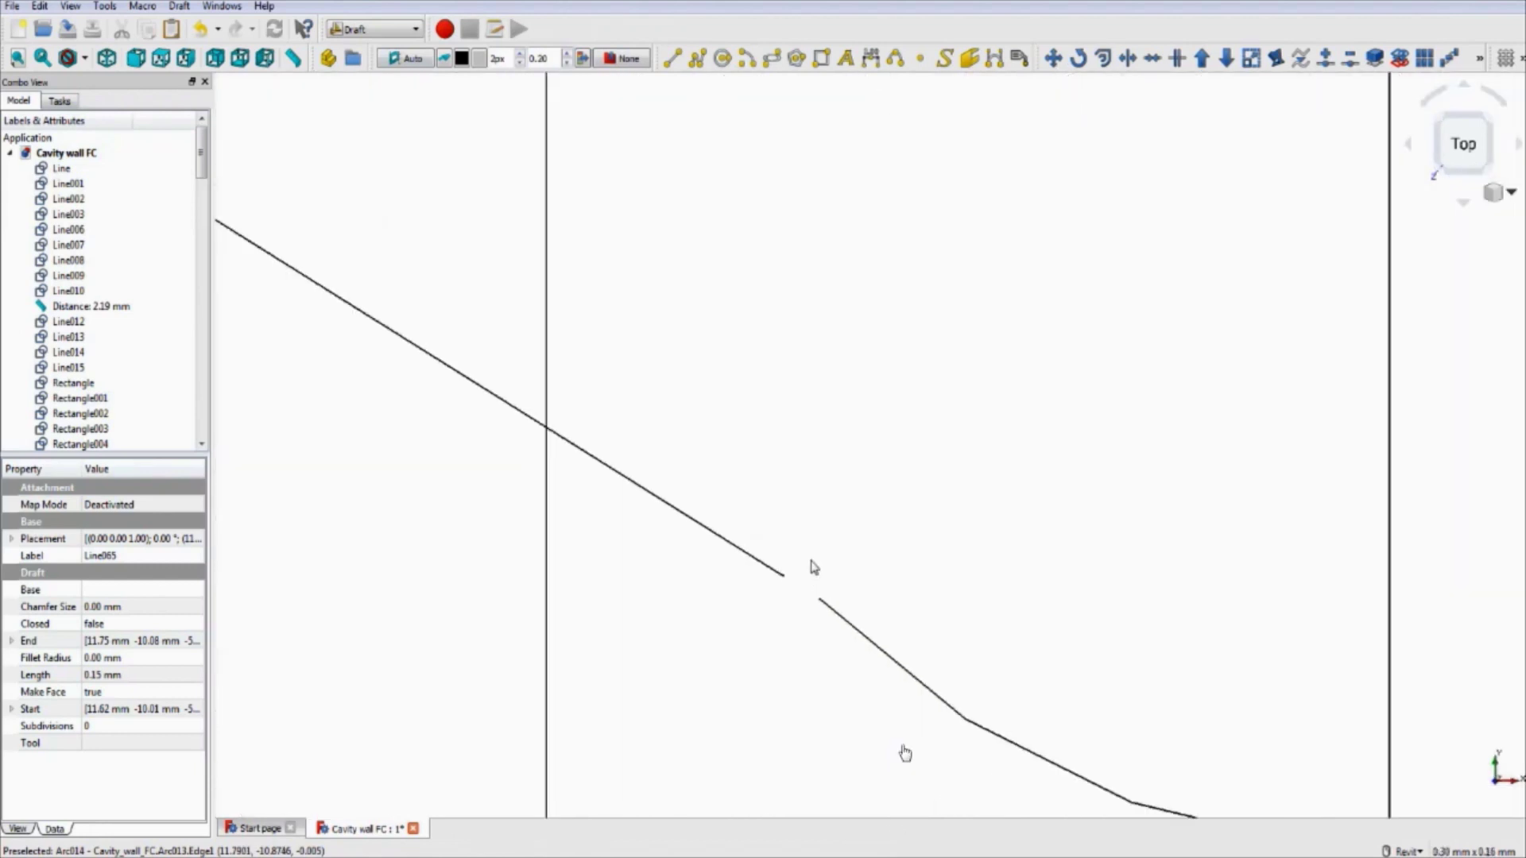
scroll(814, 566, up, 2)
- Close a third break with a bridging line and recentre the insulation pattern
click(672, 57)
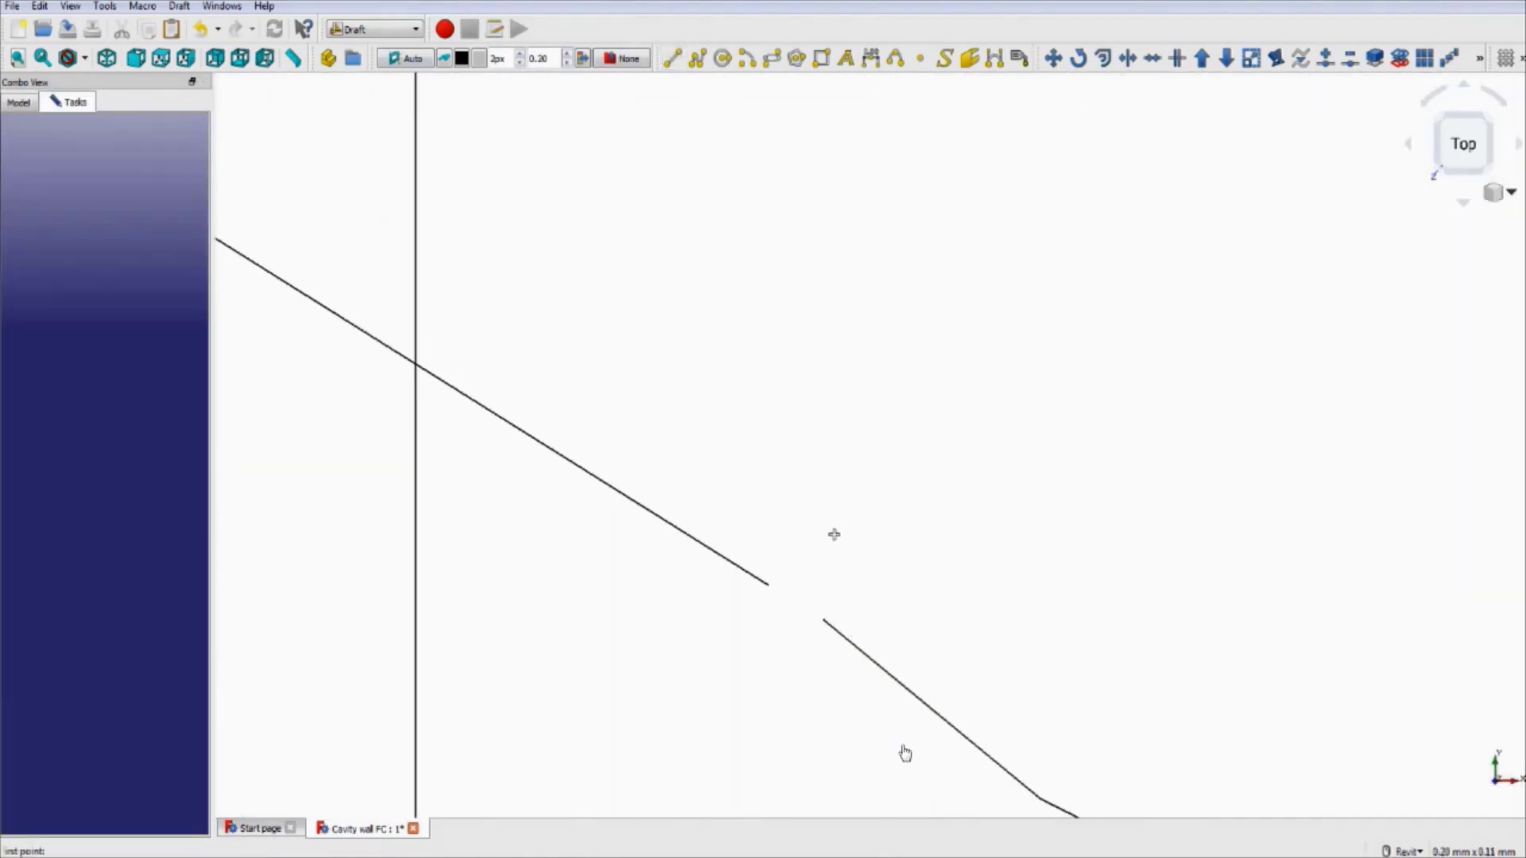
click(824, 620)
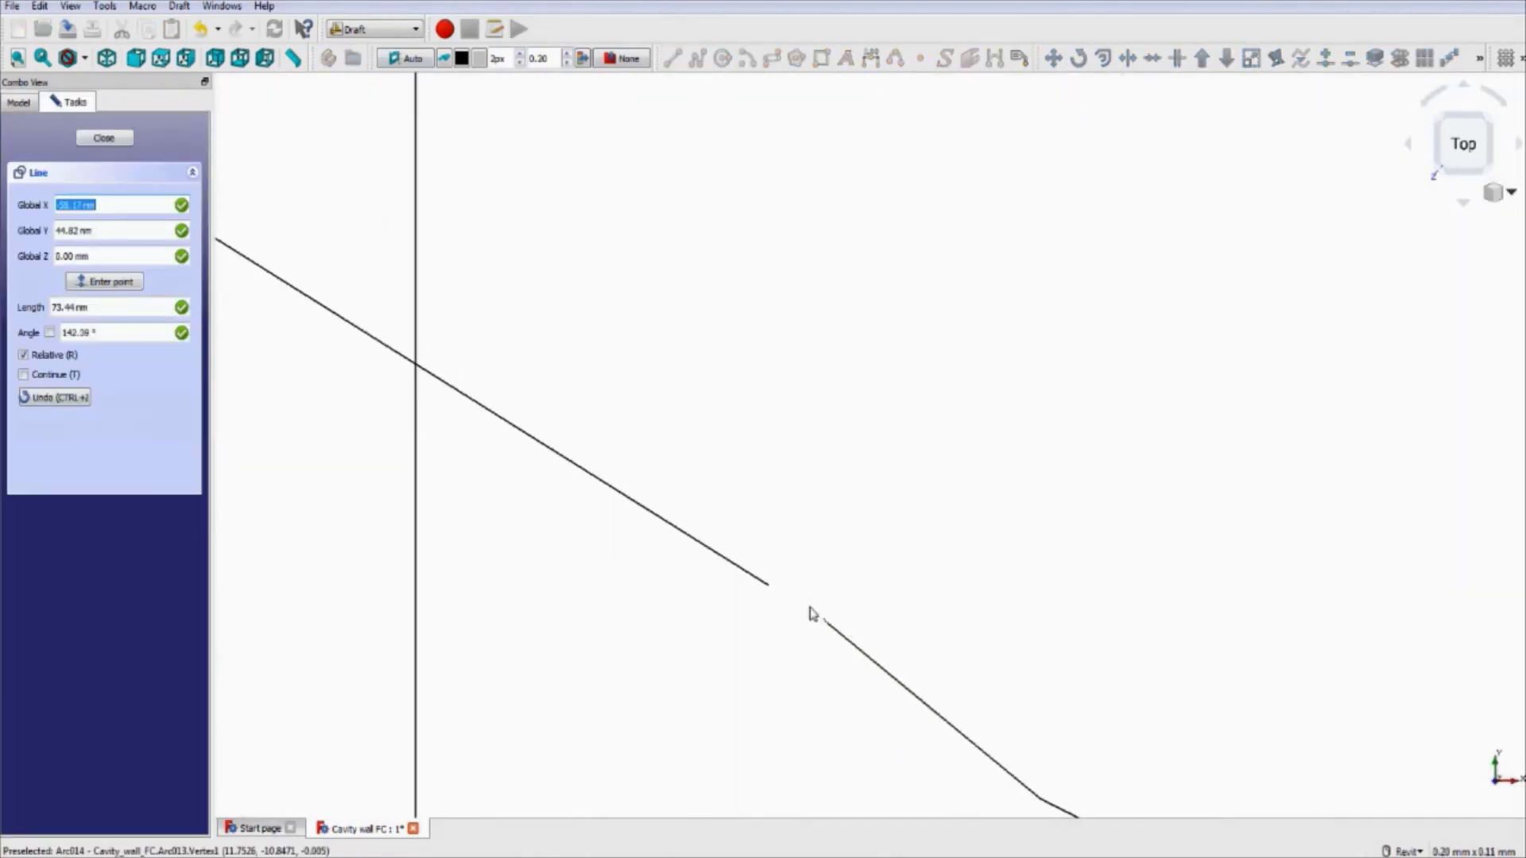
click(769, 590)
click(770, 589)
scroll(940, 557, down, 15)
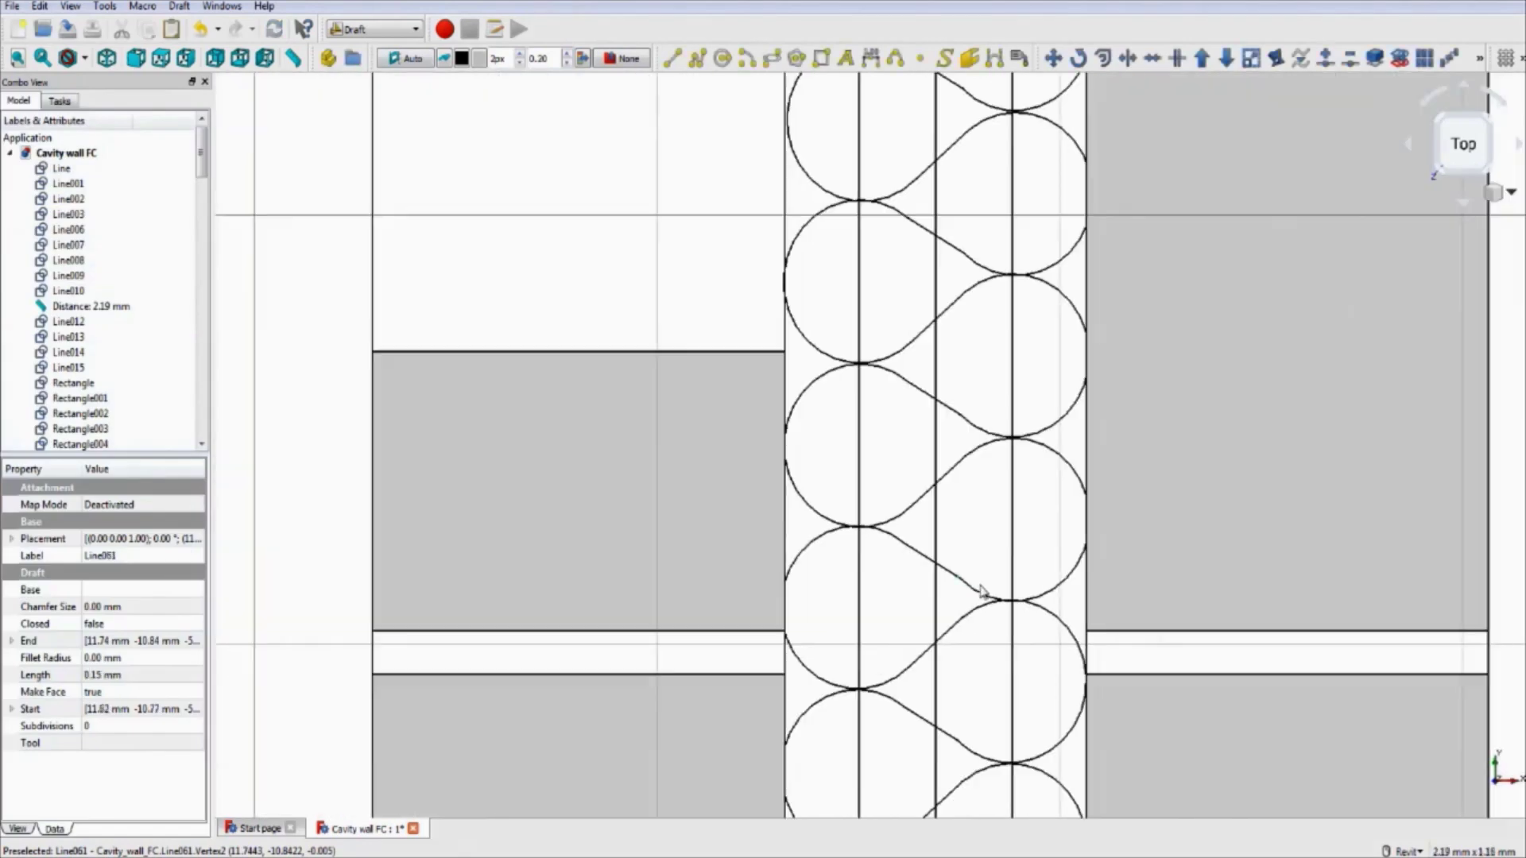
scroll(914, 472, up, 4)
middle_drag(827, 528, 804, 307)
scroll(804, 333, down, 10)
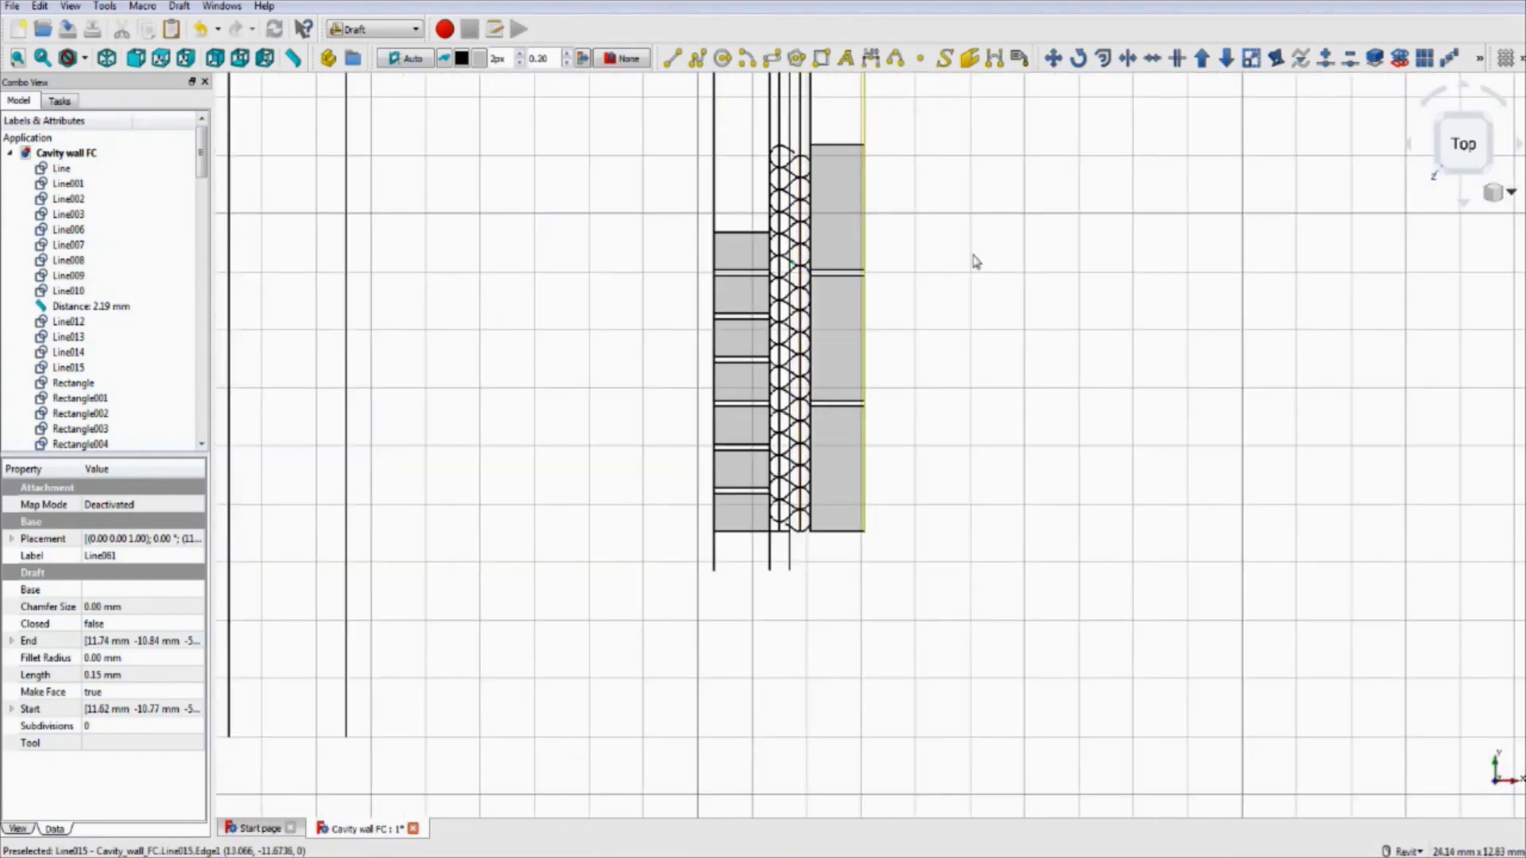
- Save the Cavity wall drawing as a new FreeCAD document under a new name
middle_drag(975, 259, 945, 408)
click(12, 5)
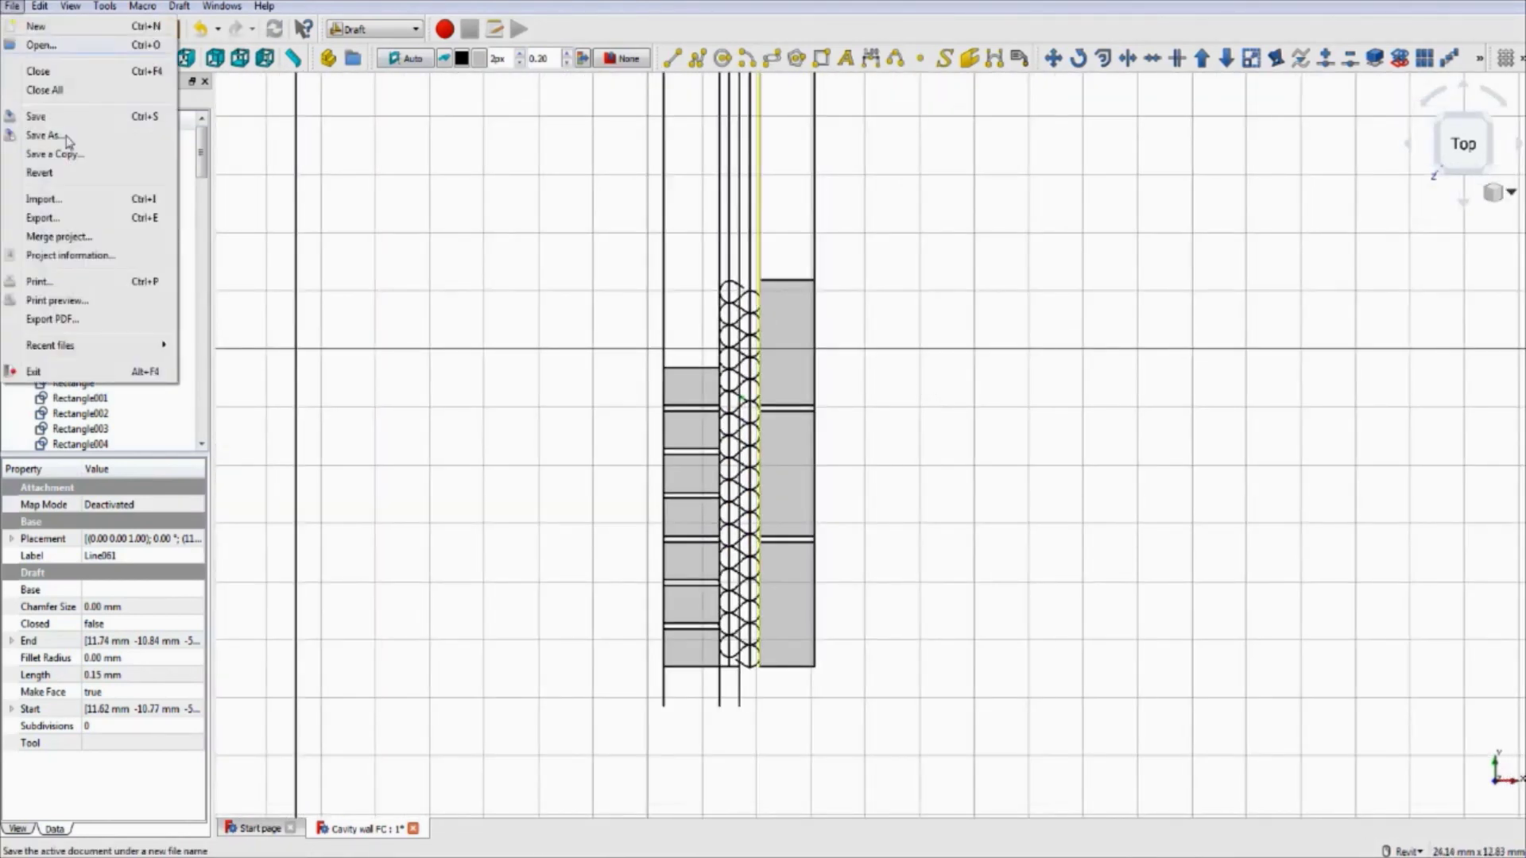
click(53, 136)
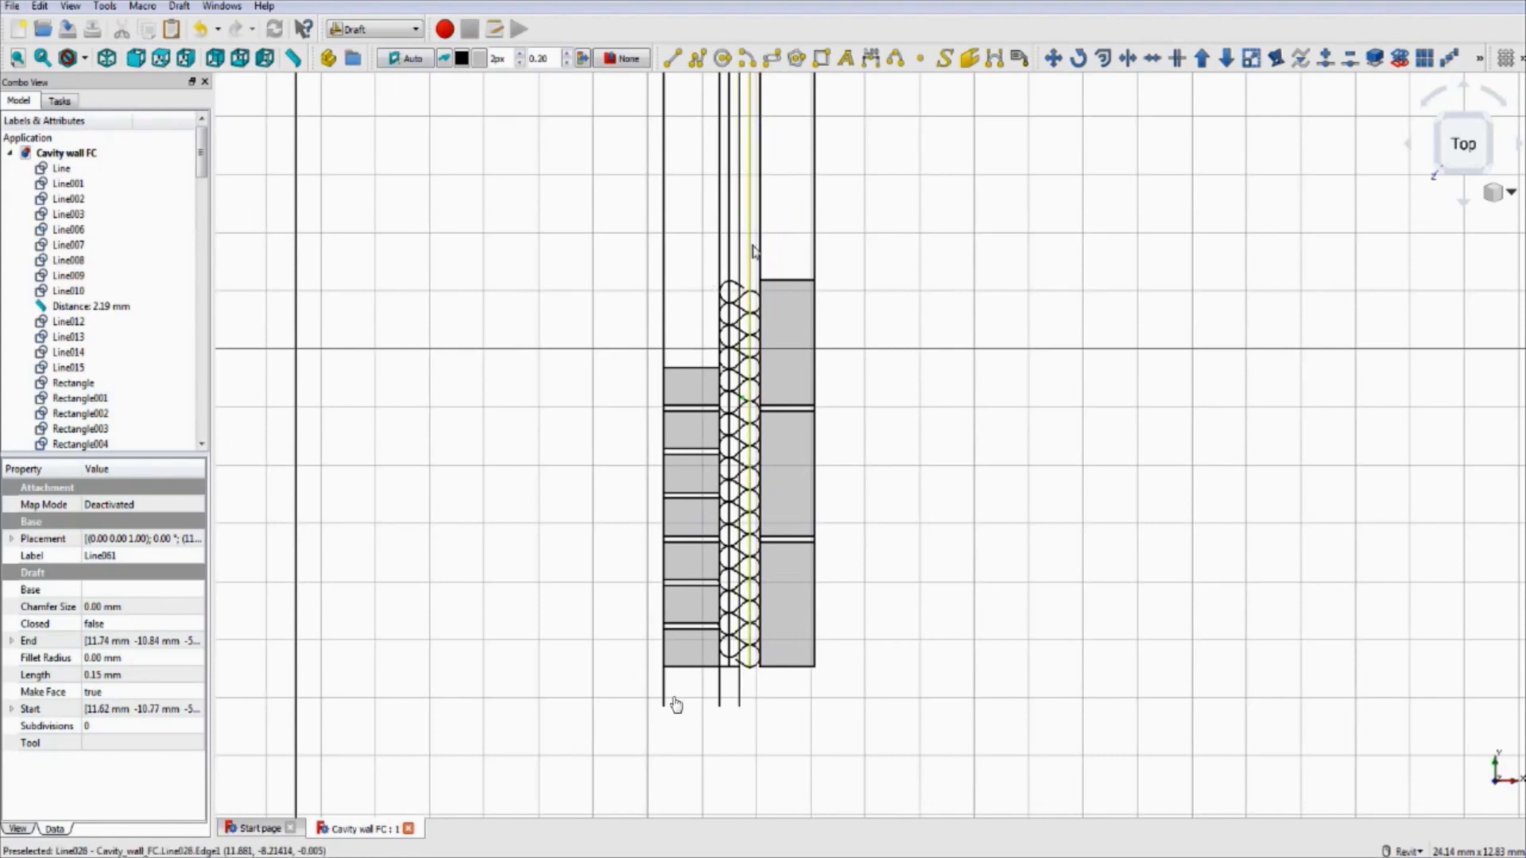
- Delete the first two vertical construction lines in the cavity, confirming the Delete Selection Issues prompt
click(751, 249)
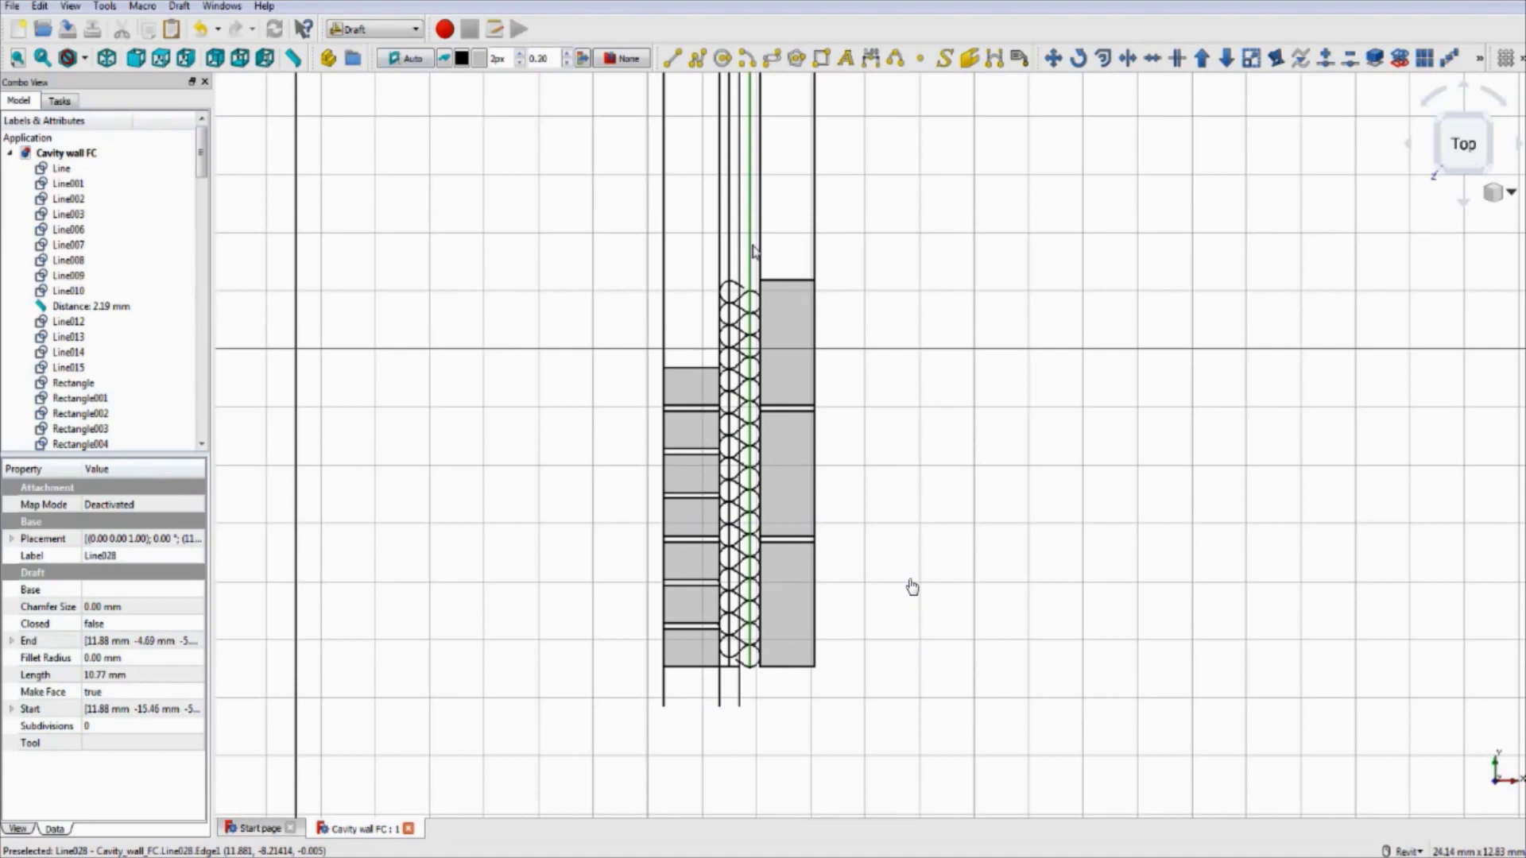
key(Delete)
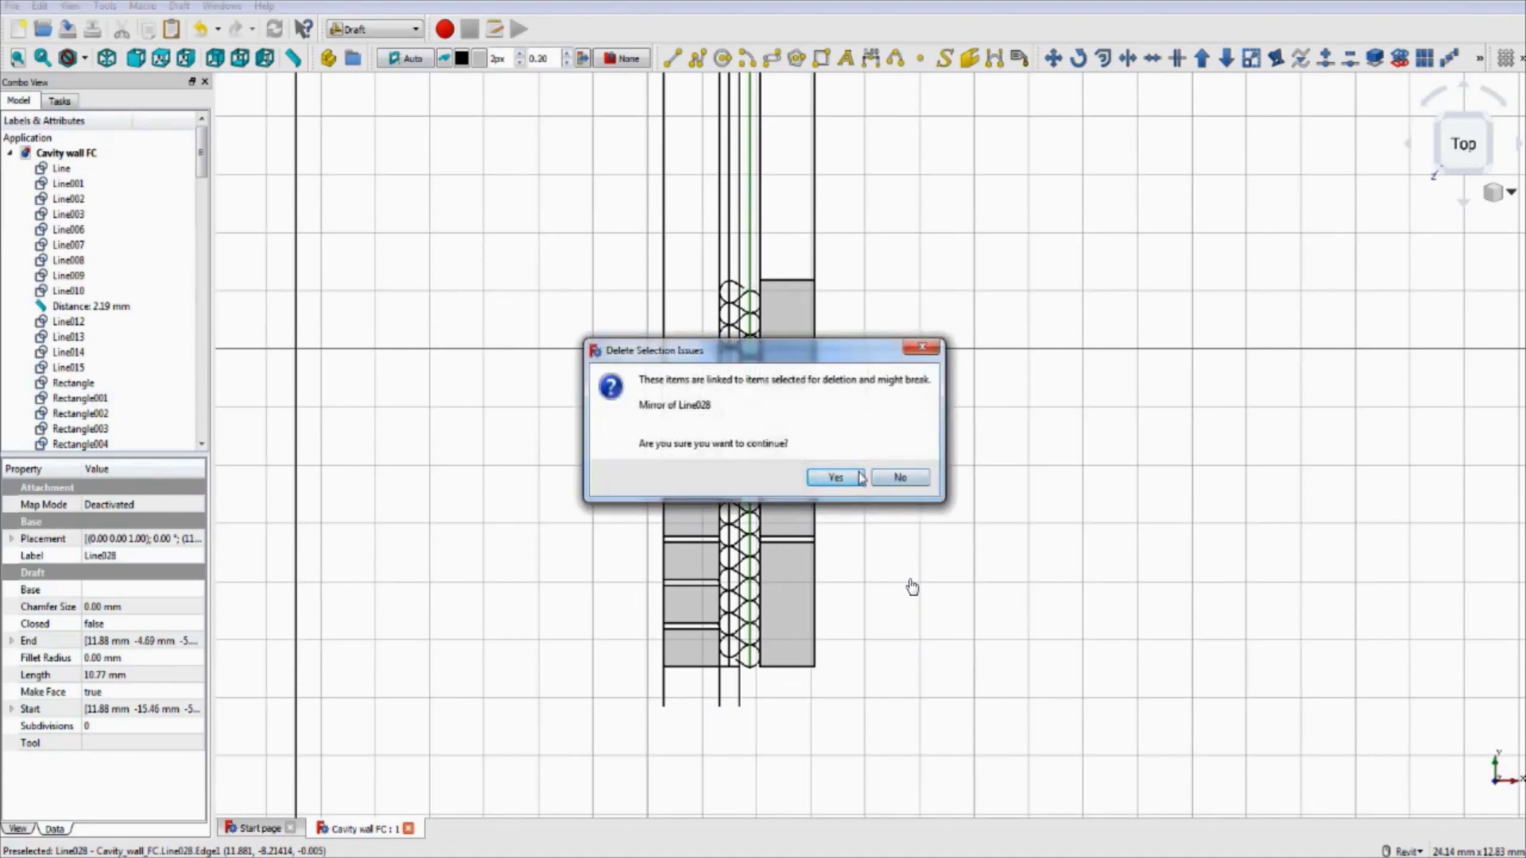
click(860, 476)
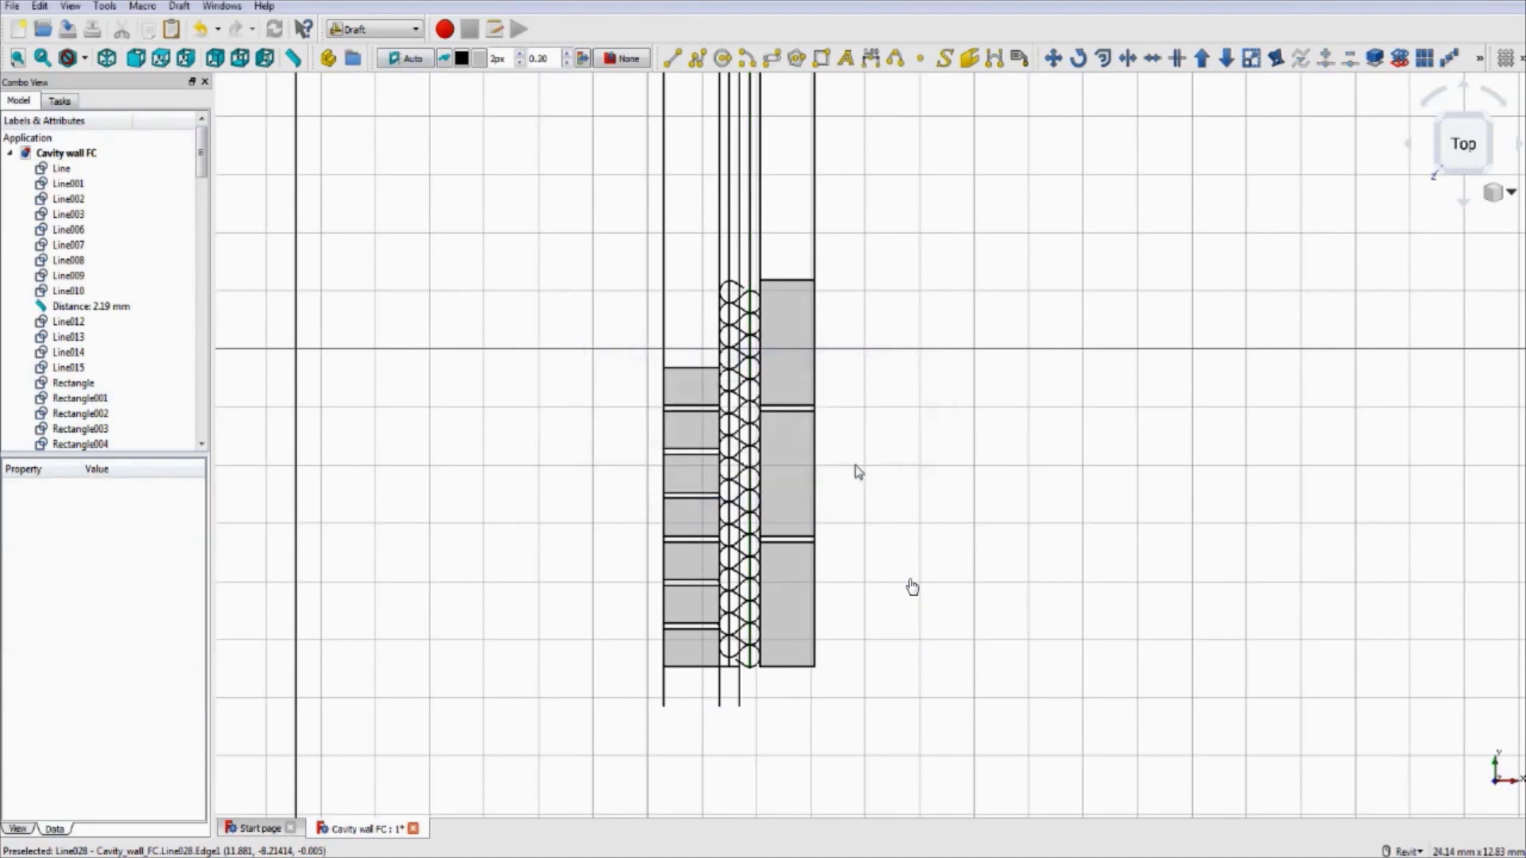
click(751, 230)
key(Delete)
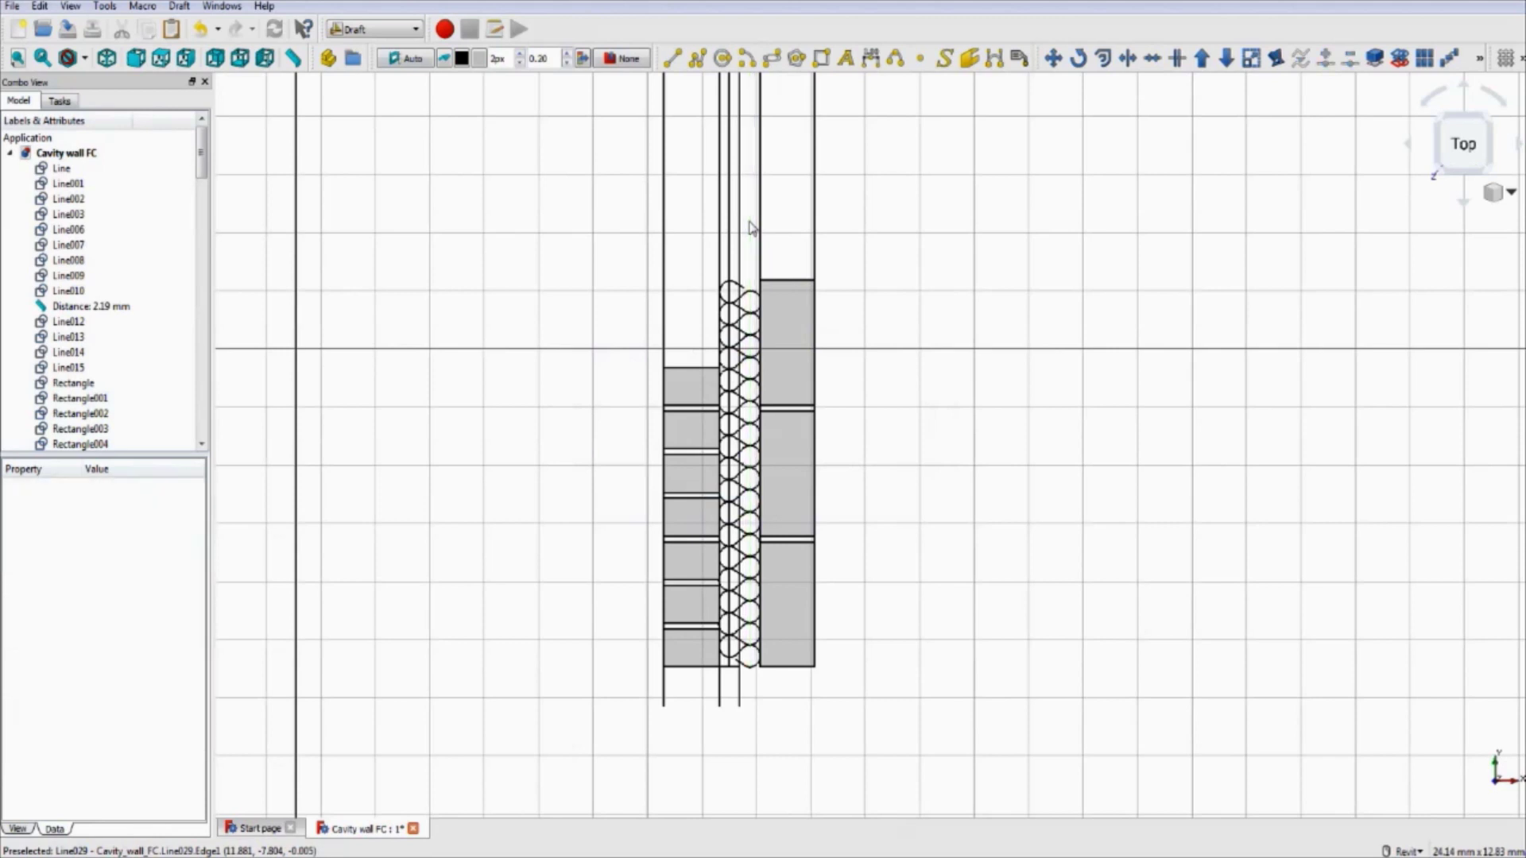
- Delete the third cavity construction line, leaving only the S-curve loops between the wall leaves
click(731, 223)
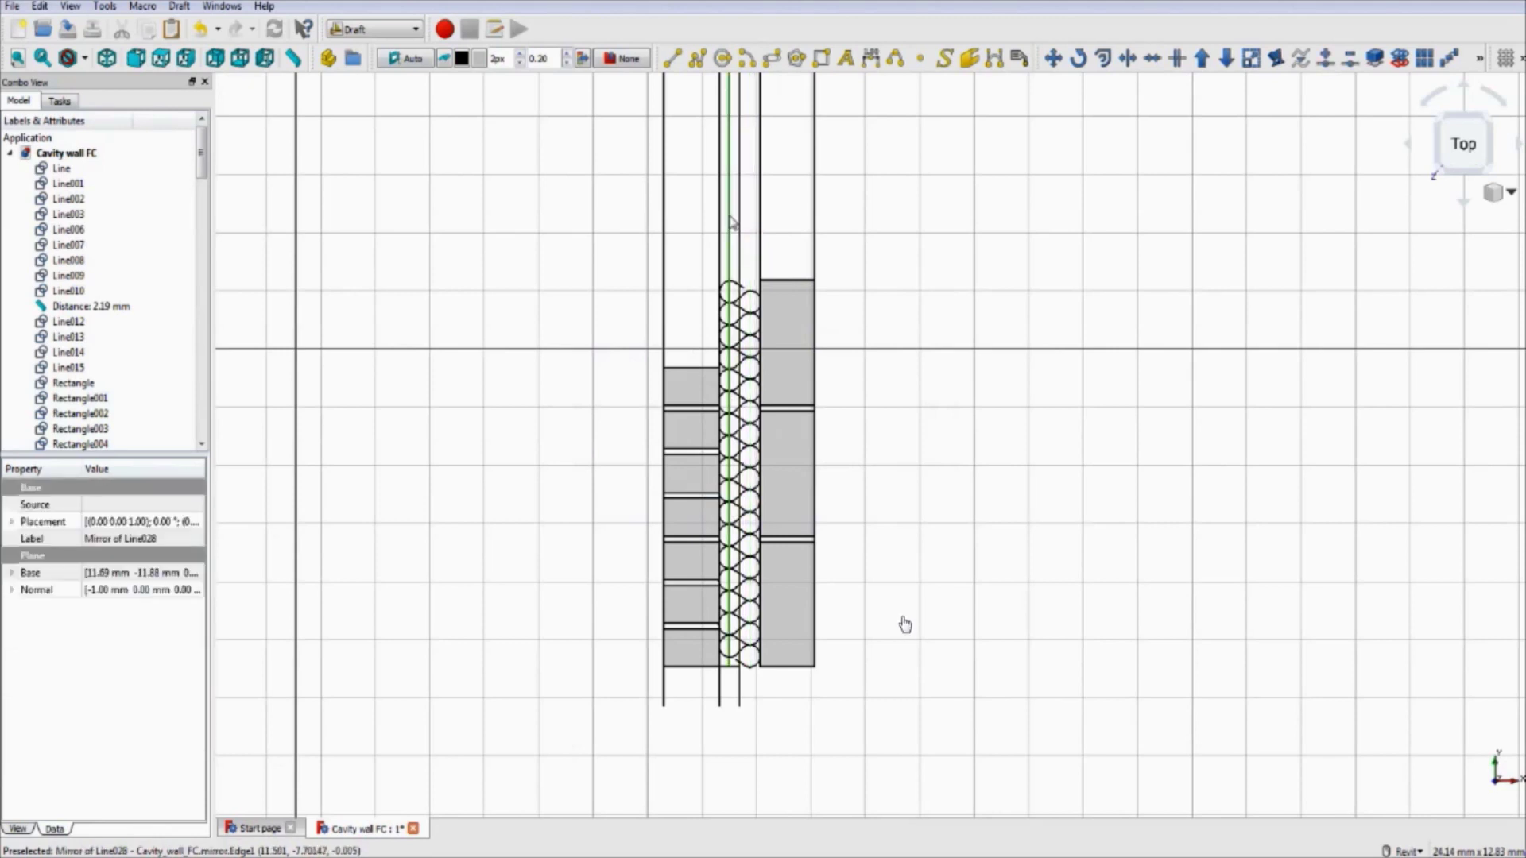
key(Delete)
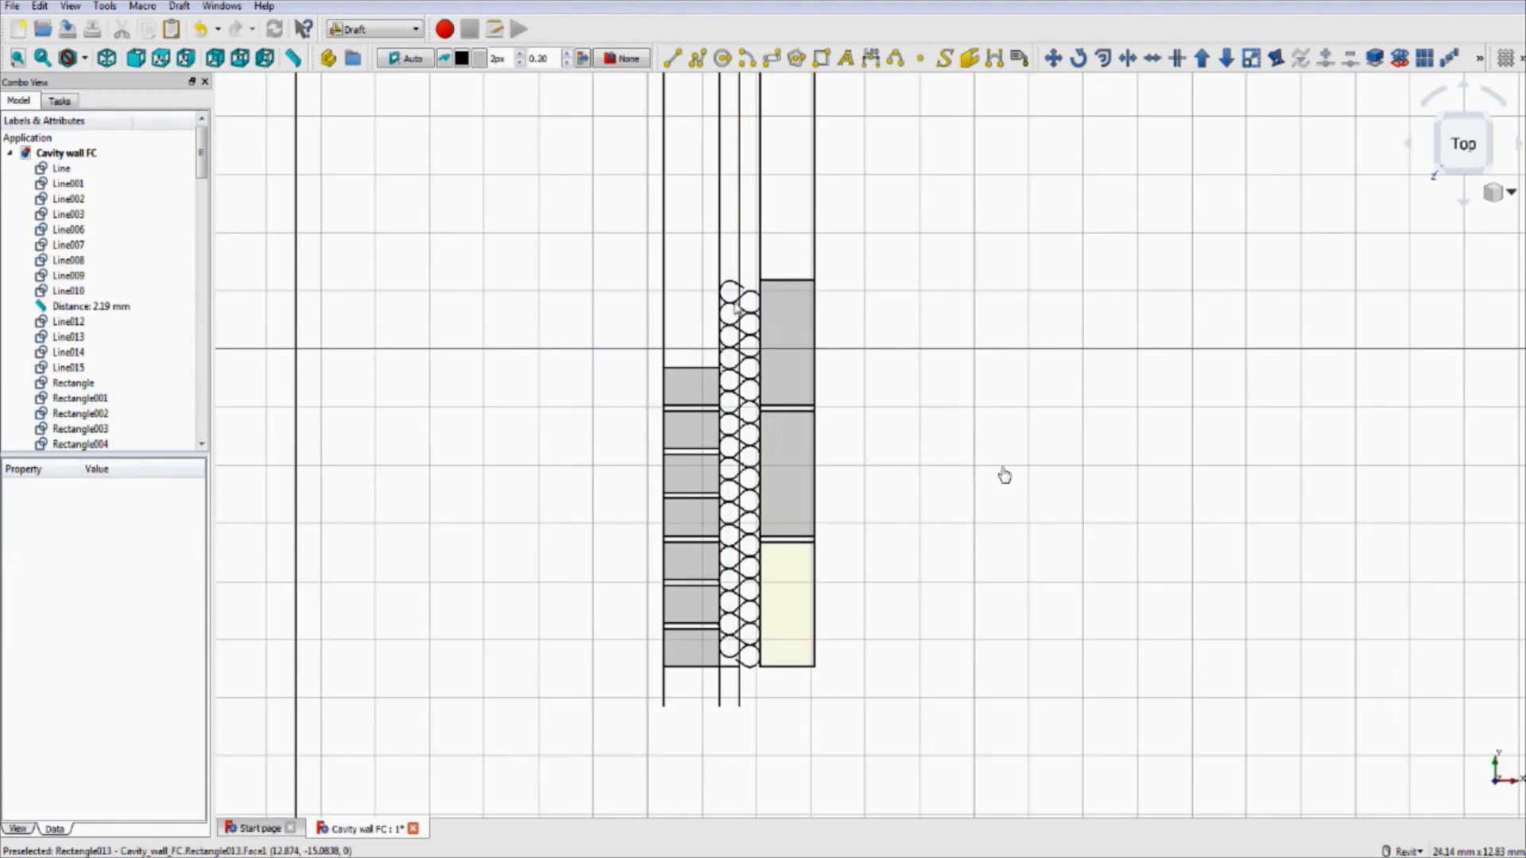
click(743, 196)
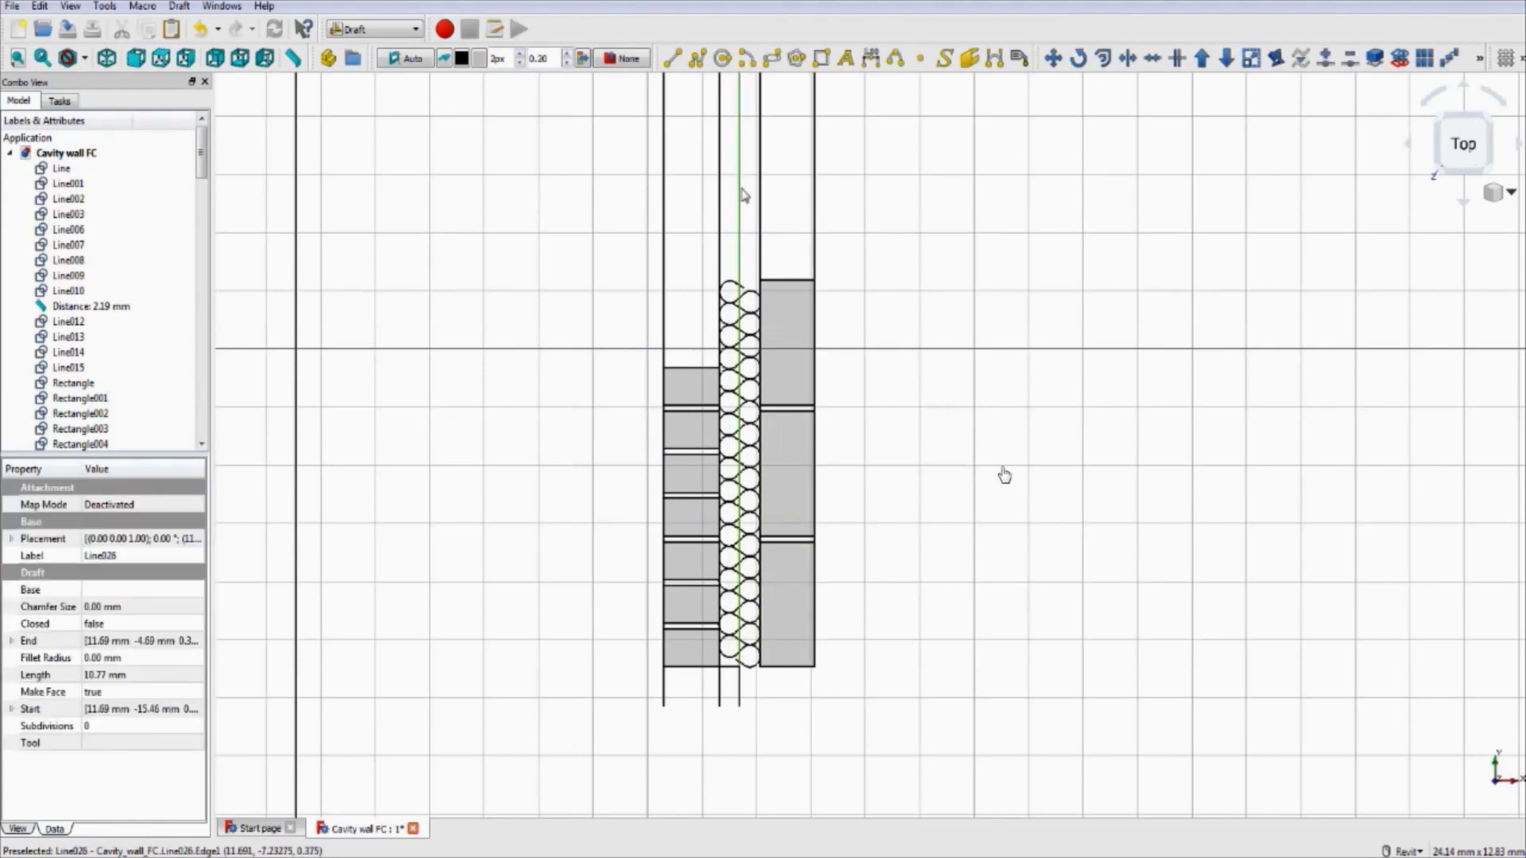
click(744, 196)
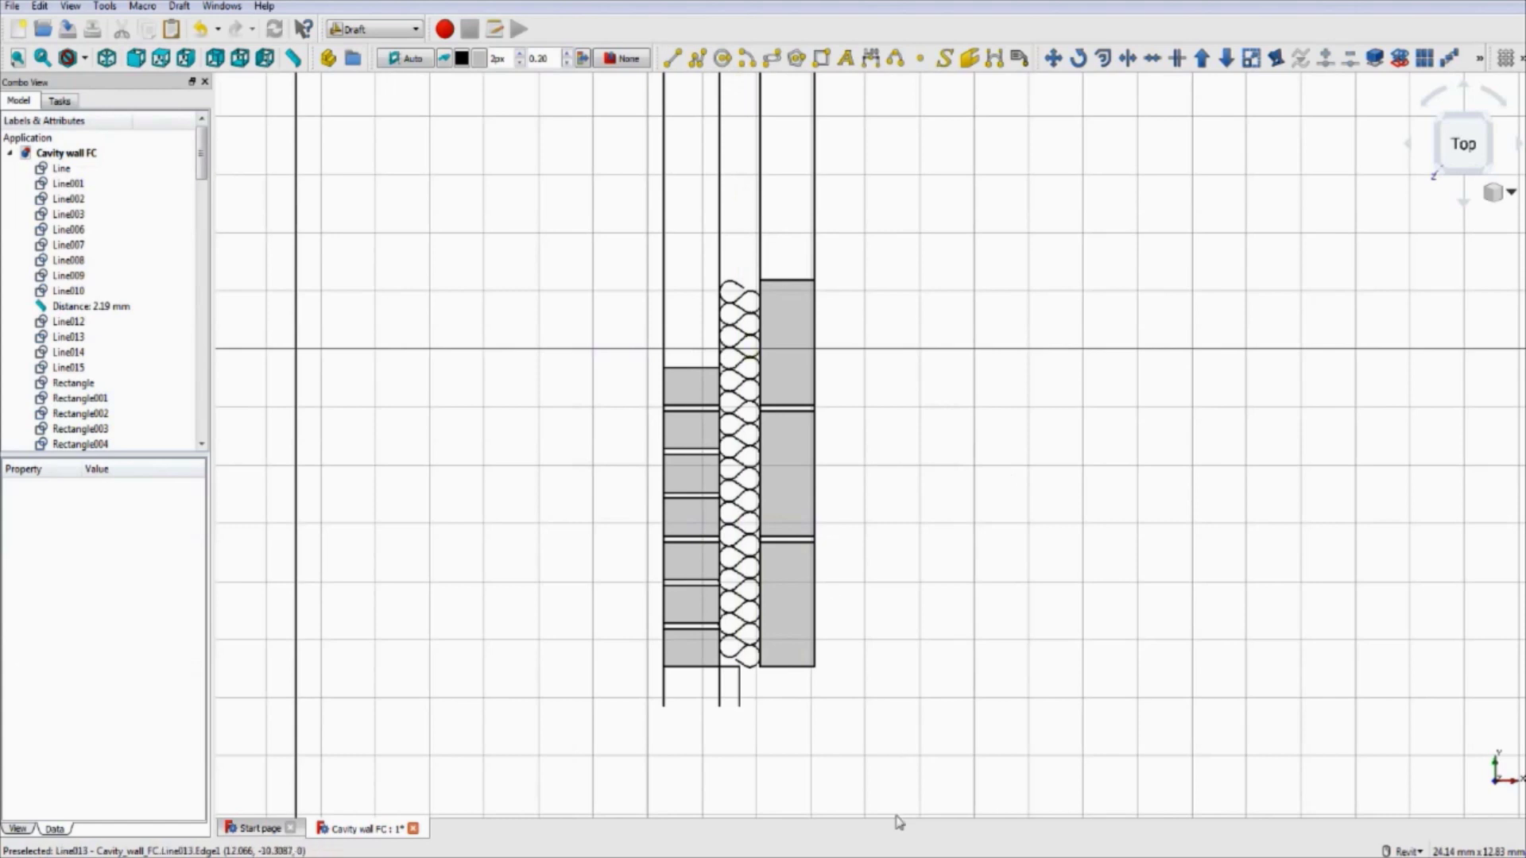
scroll(799, 596, up, 5)
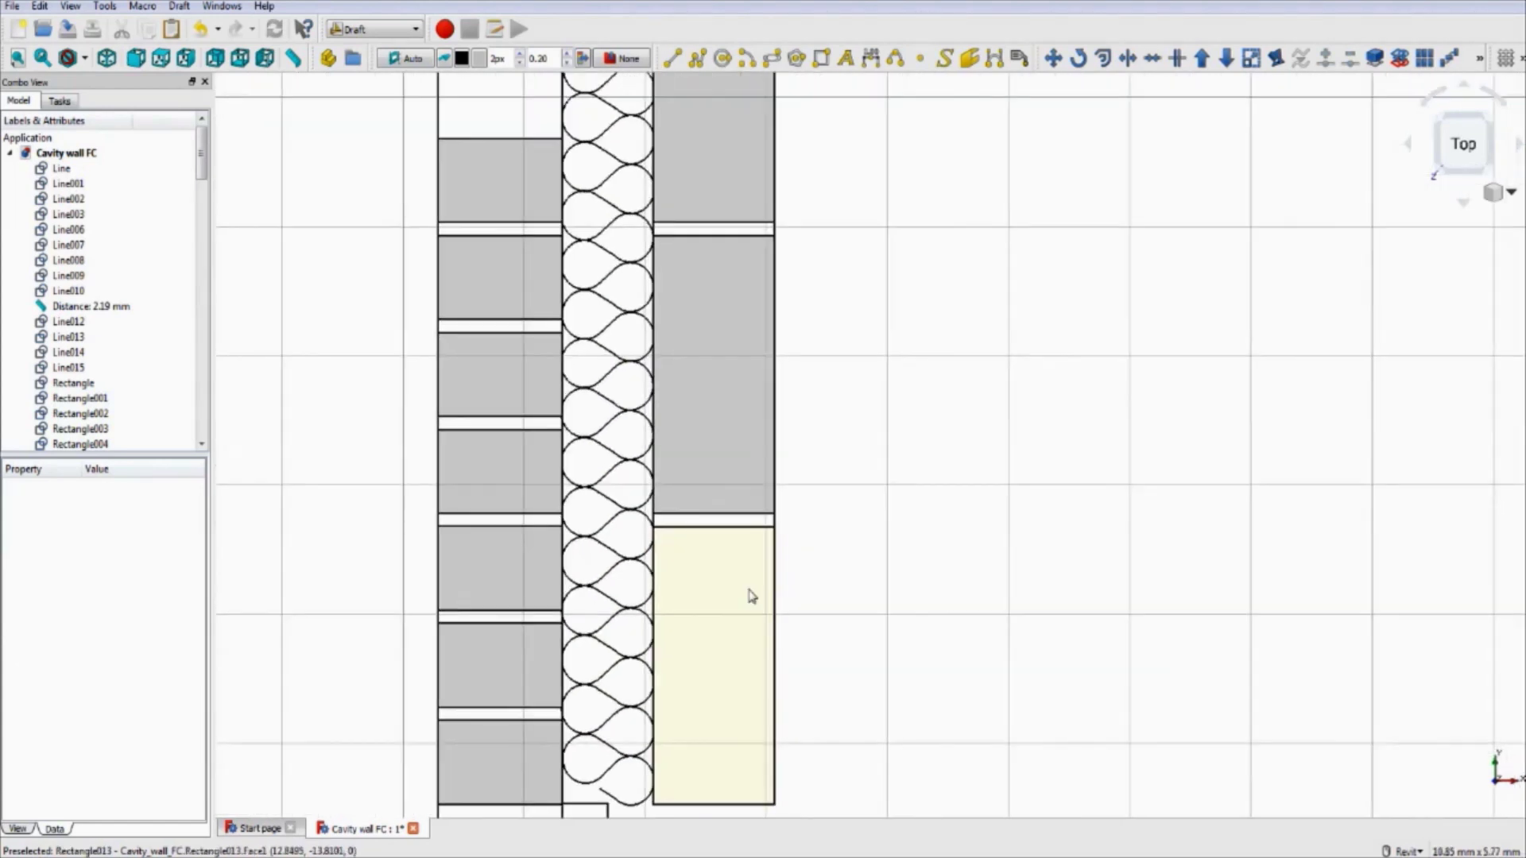
middle_drag(799, 587, 765, 598)
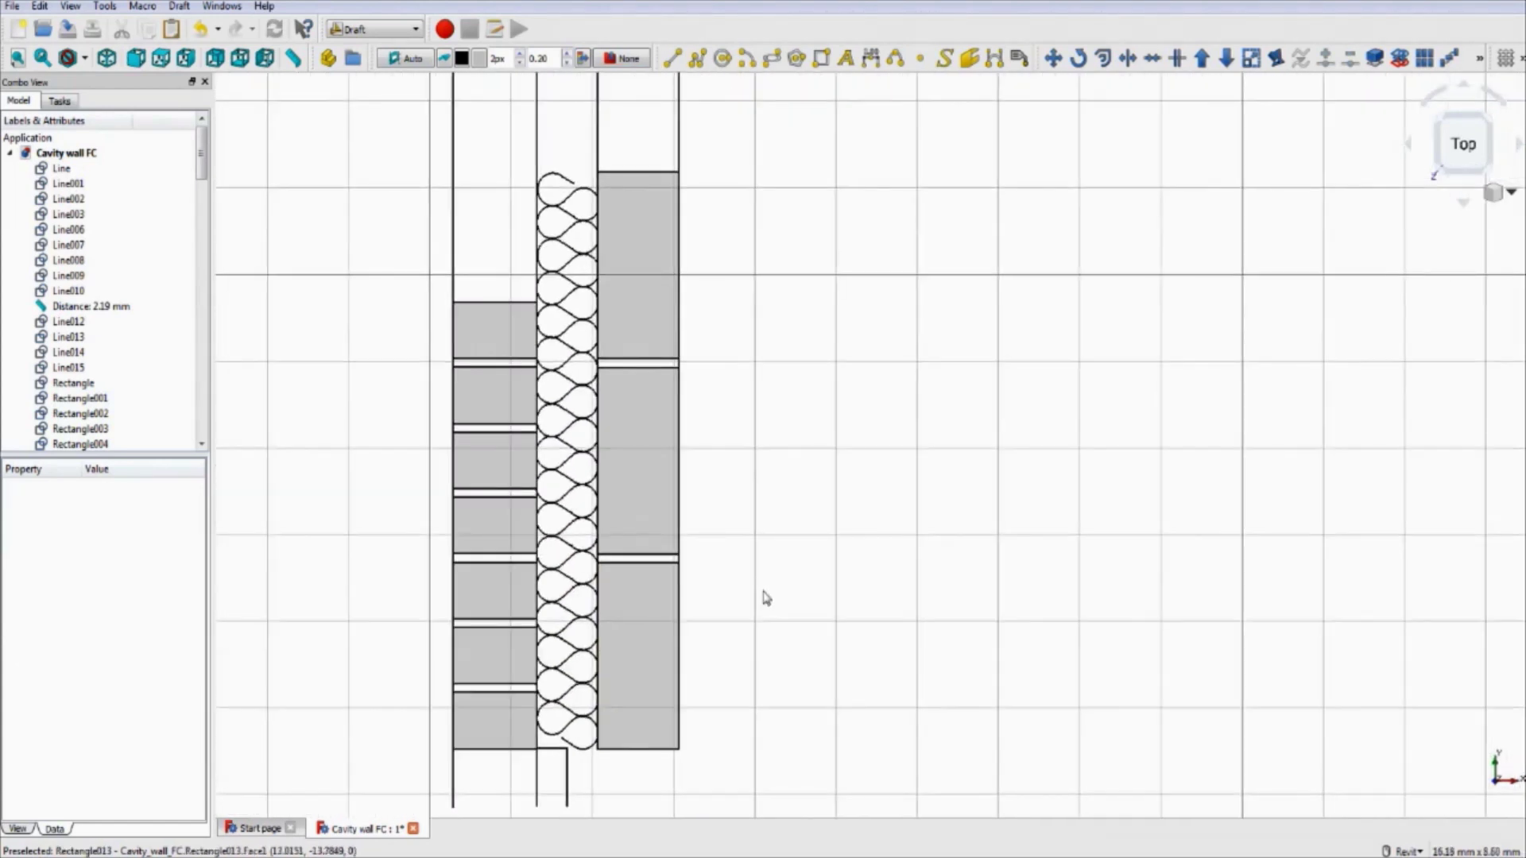